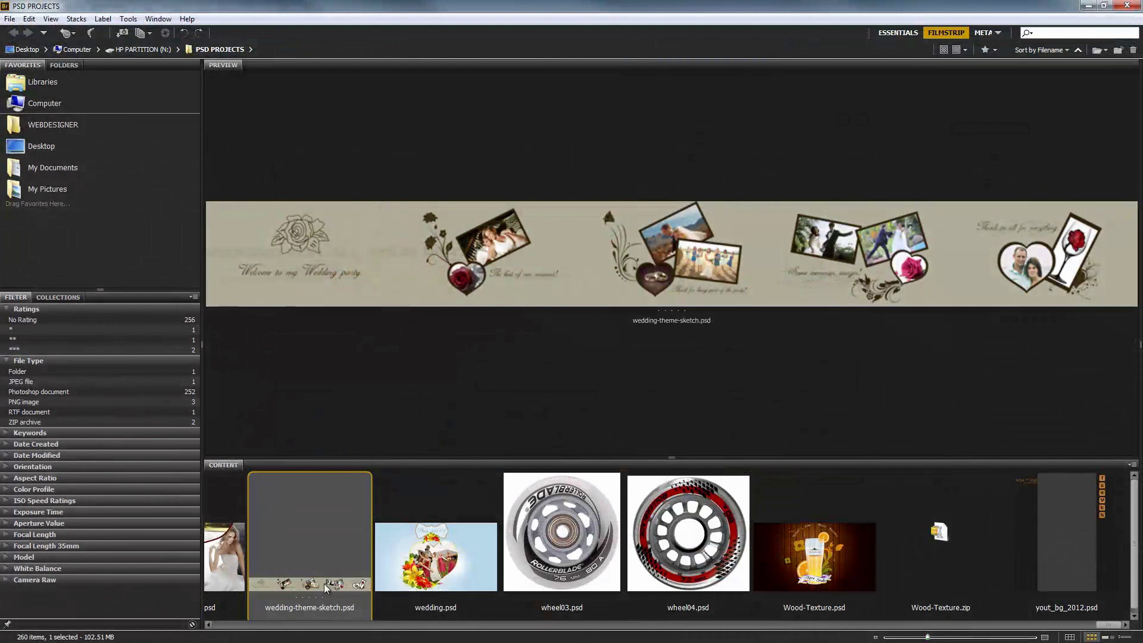
Preview the wedding banner full screen, zoomed in on the rose heart and welcome title
{"action": "key", "text": "space"}
{"action": "left_click", "coordinate": [331, 344]}
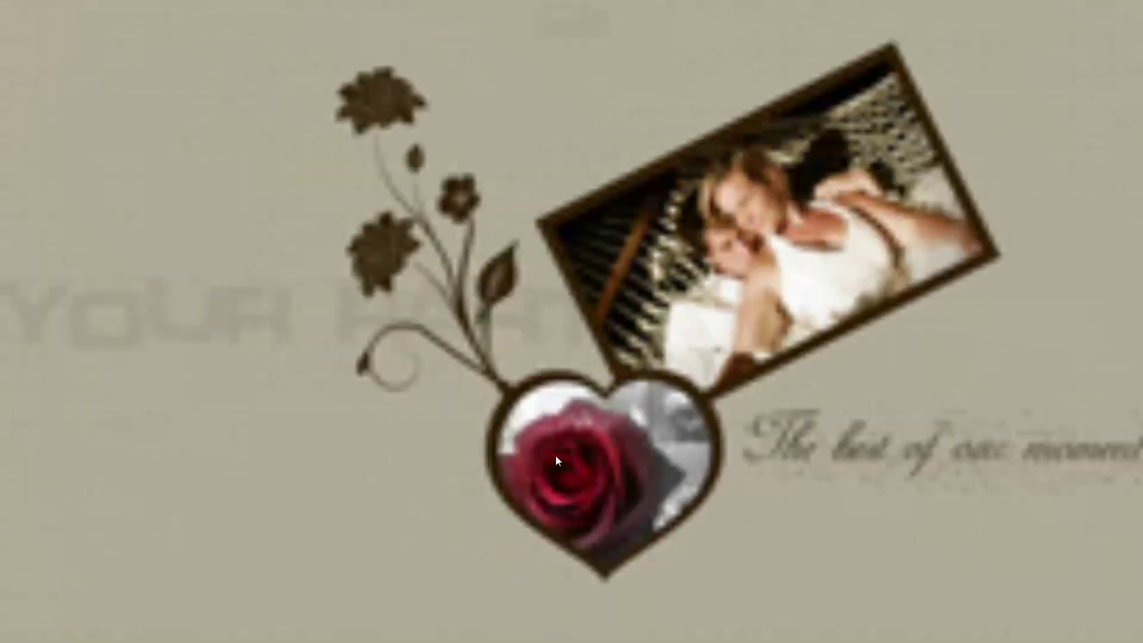
{"action": "mouse_move", "coordinate": [602, 461]}
{"action": "left_mouse_down"}
{"action": "mouse_move", "coordinate": [428, 462]}
{"action": "mouse_move", "coordinate": [476, 388]}
{"action": "left_mouse_up"}
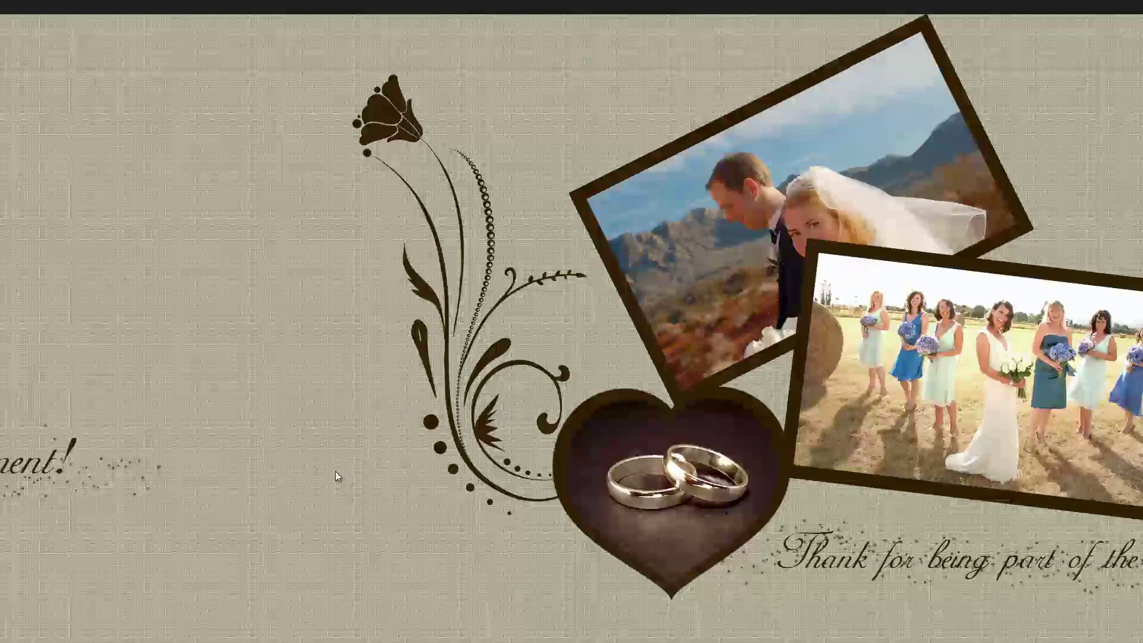
{"action": "key", "text": "Escape"}
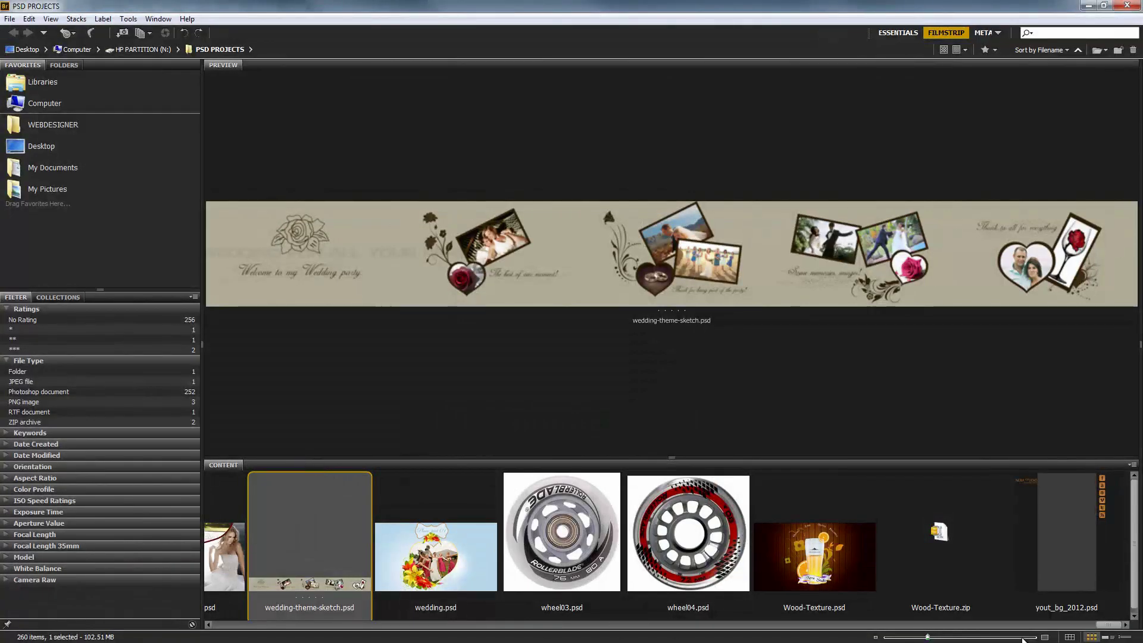
Preview Mother's-Day-Template.psd, the Nera Studio artwork, full screen
{"action": "left_click_drag", "start_coordinate": [1058, 626], "coordinate": [747, 632]}
{"action": "left_click", "coordinate": [686, 606]}
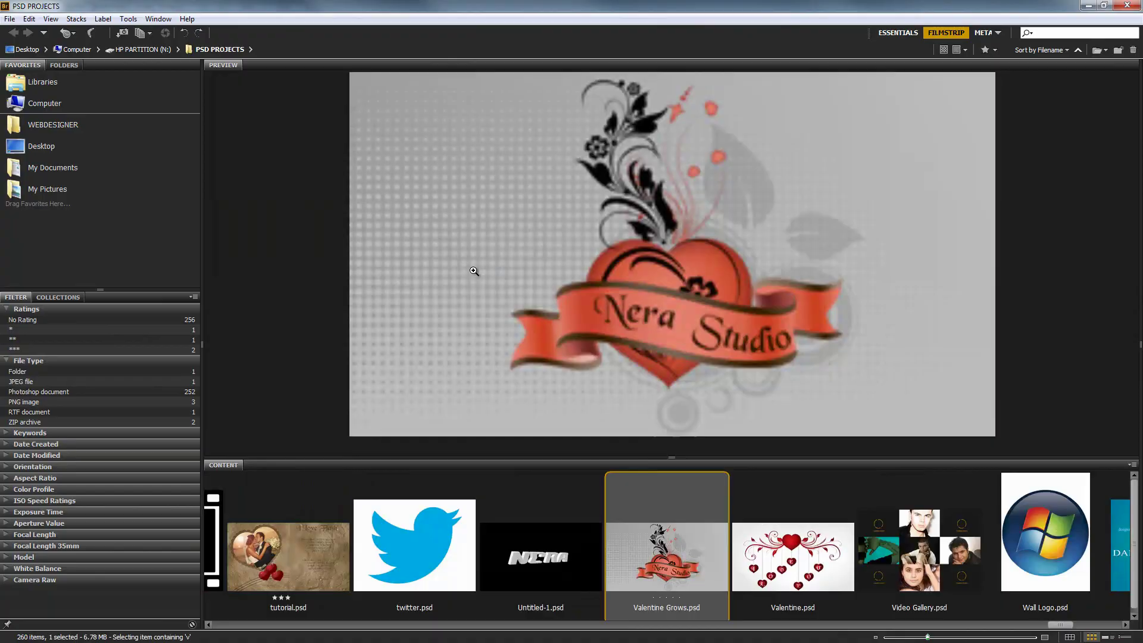
{"action": "key", "text": "space"}
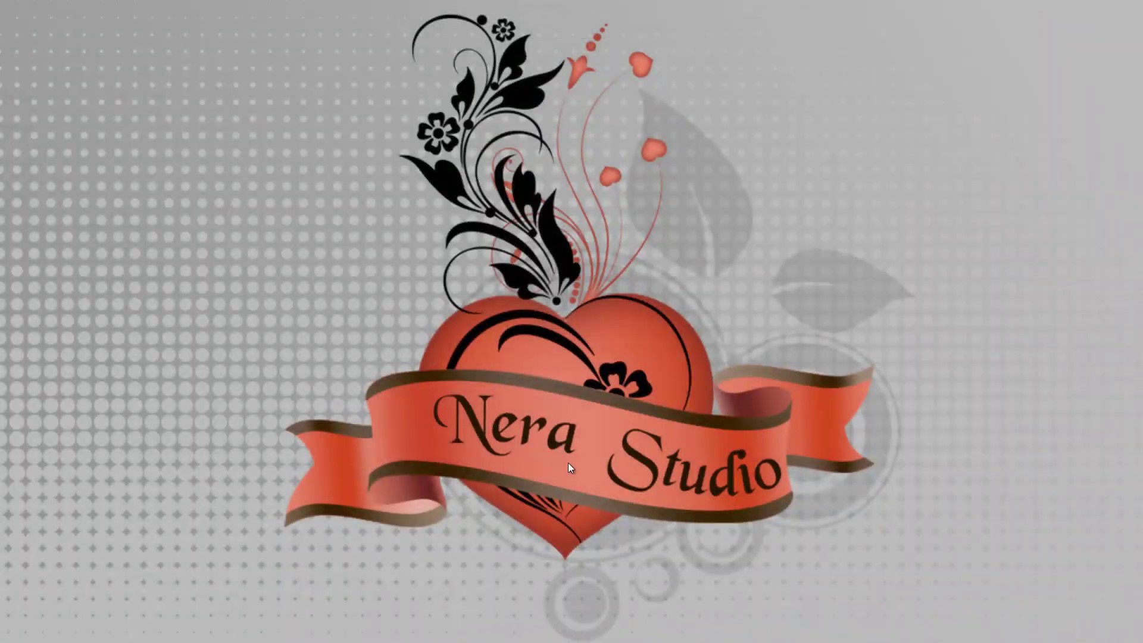
{"action": "key", "text": "space"}
Preview Mother's-Day-horizontal.psd full screen, zoomed in on its heart photos
{"action": "scroll", "coordinate": [805, 569], "scroll_direction": "down", "scroll_amount": 2}
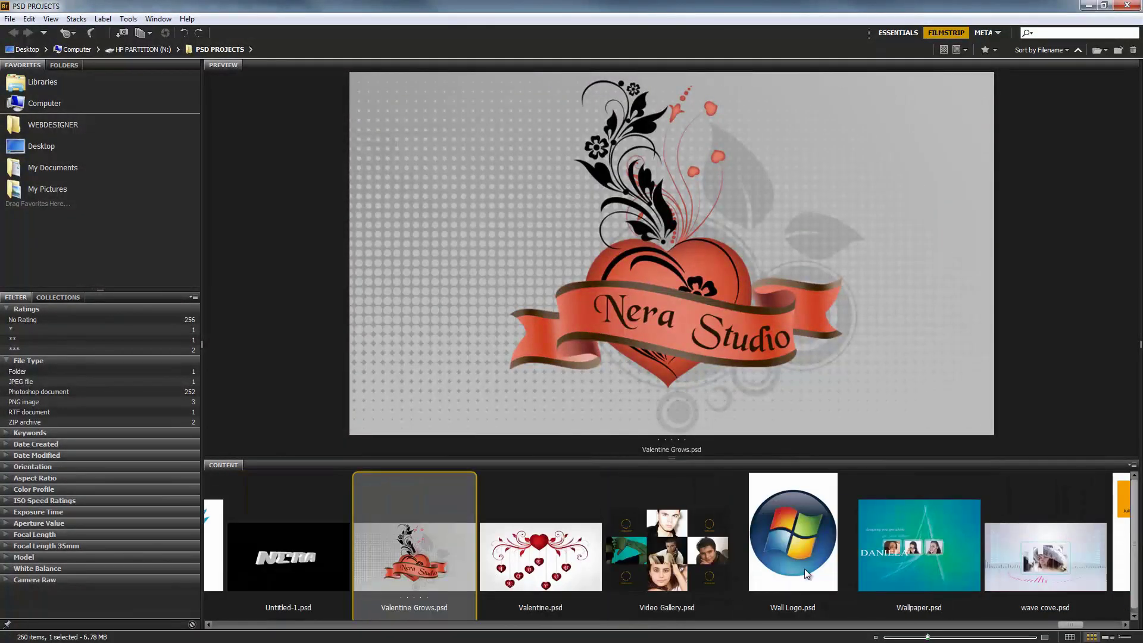
{"action": "scroll", "coordinate": [806, 567], "scroll_direction": "up", "scroll_amount": 4}
{"action": "left_click_drag", "start_coordinate": [1069, 636], "coordinate": [768, 635]}
{"action": "left_click", "coordinate": [580, 585]}
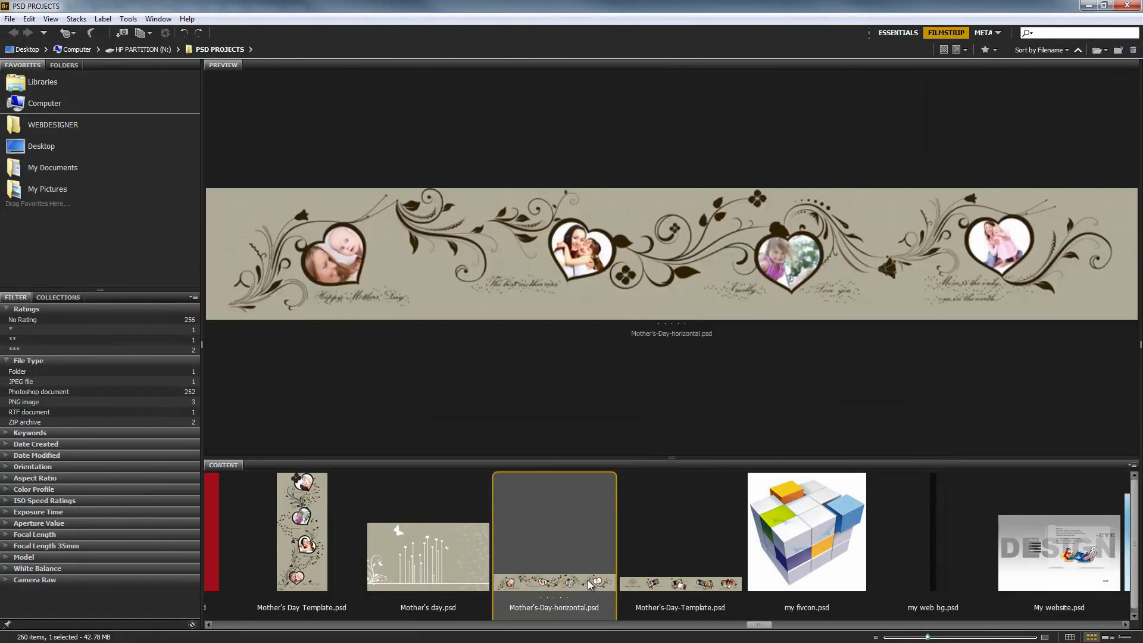
{"action": "key", "text": "space"}
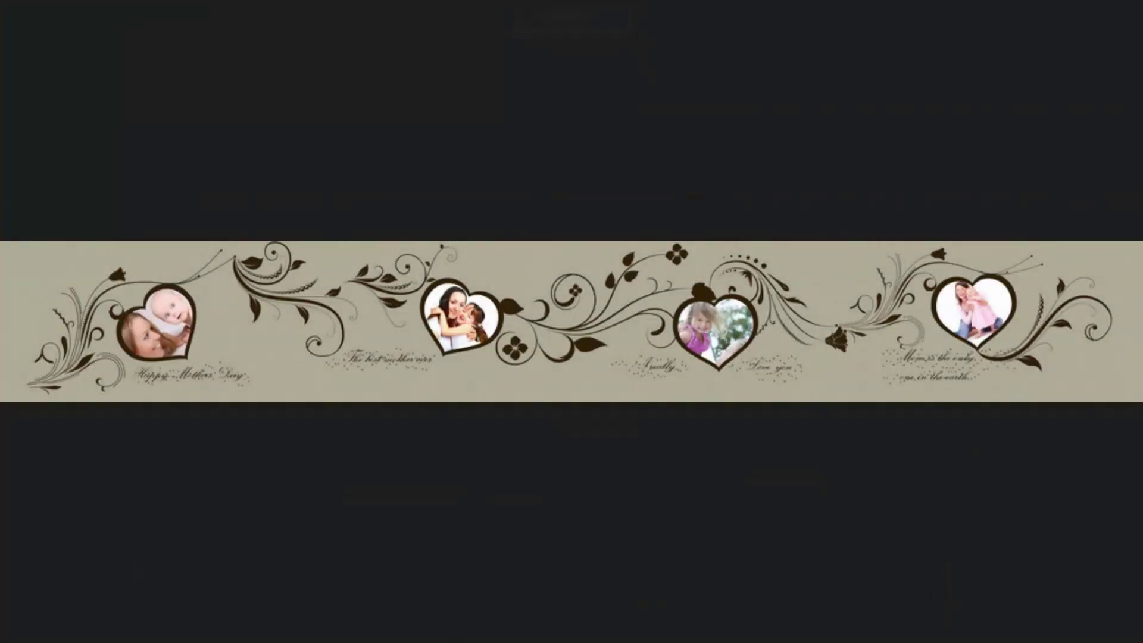
{"action": "left_click", "coordinate": [566, 398]}
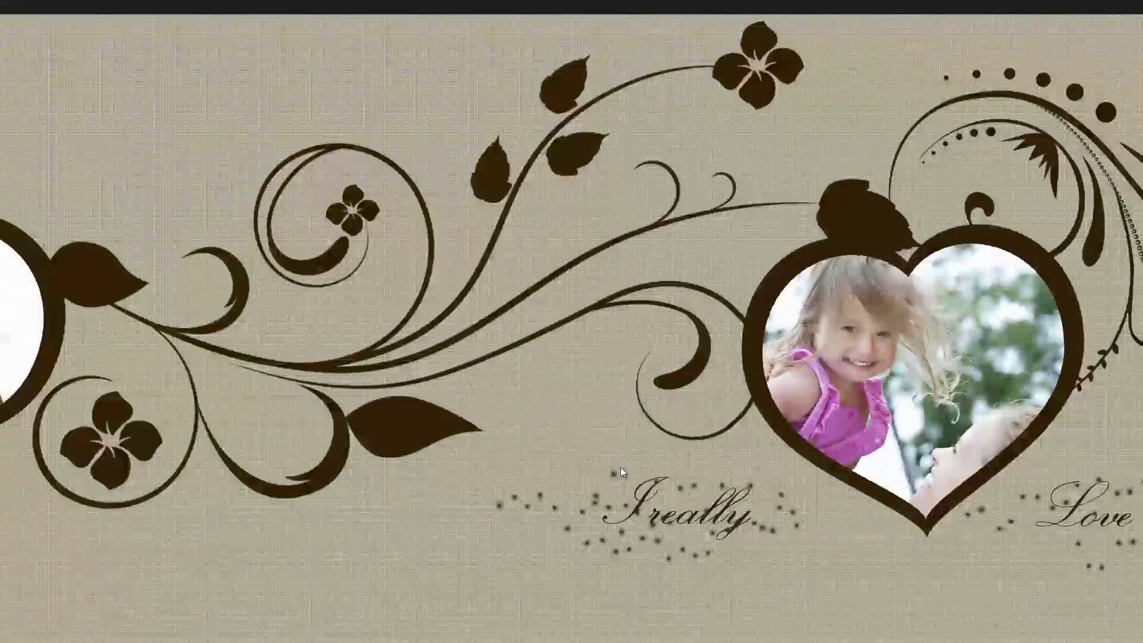
{"action": "key", "text": "space"}
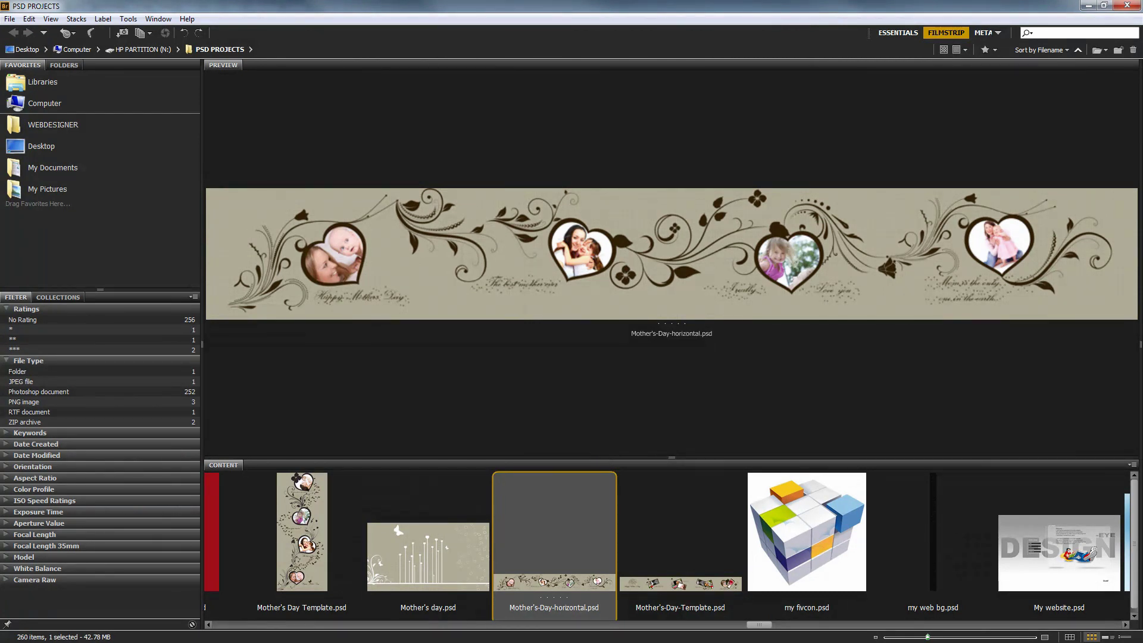
Open Main-Test.mp4 from the Bluetooth Exchange Folder with VLC media player
{"action": "key", "text": "alt+Tab"}
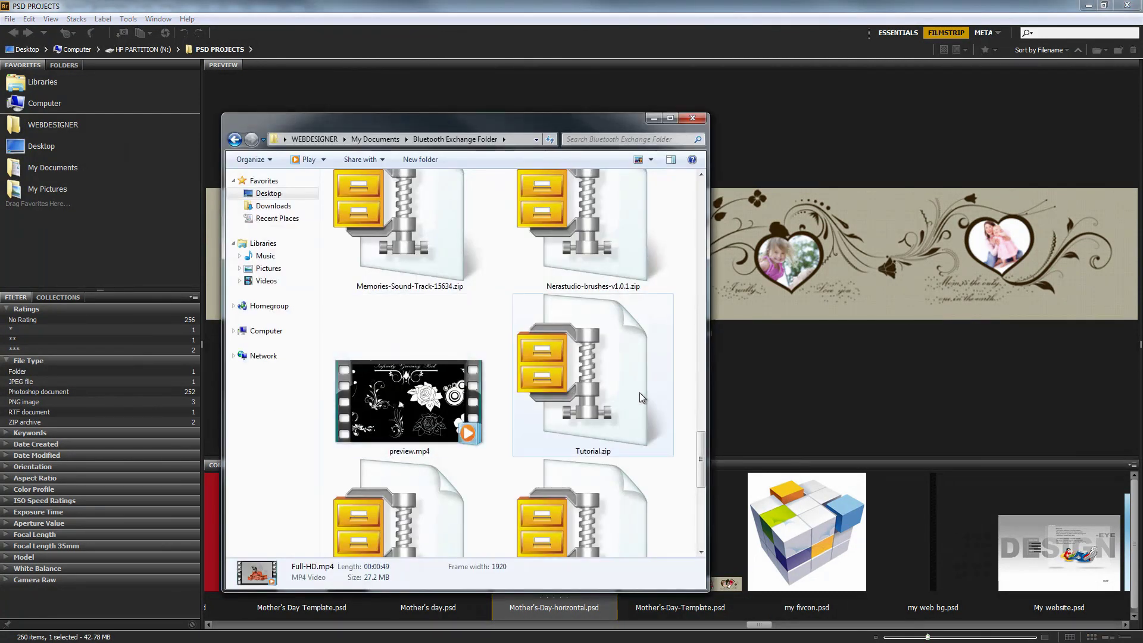
{"action": "left_click_drag", "start_coordinate": [706, 433], "coordinate": [705, 391]}
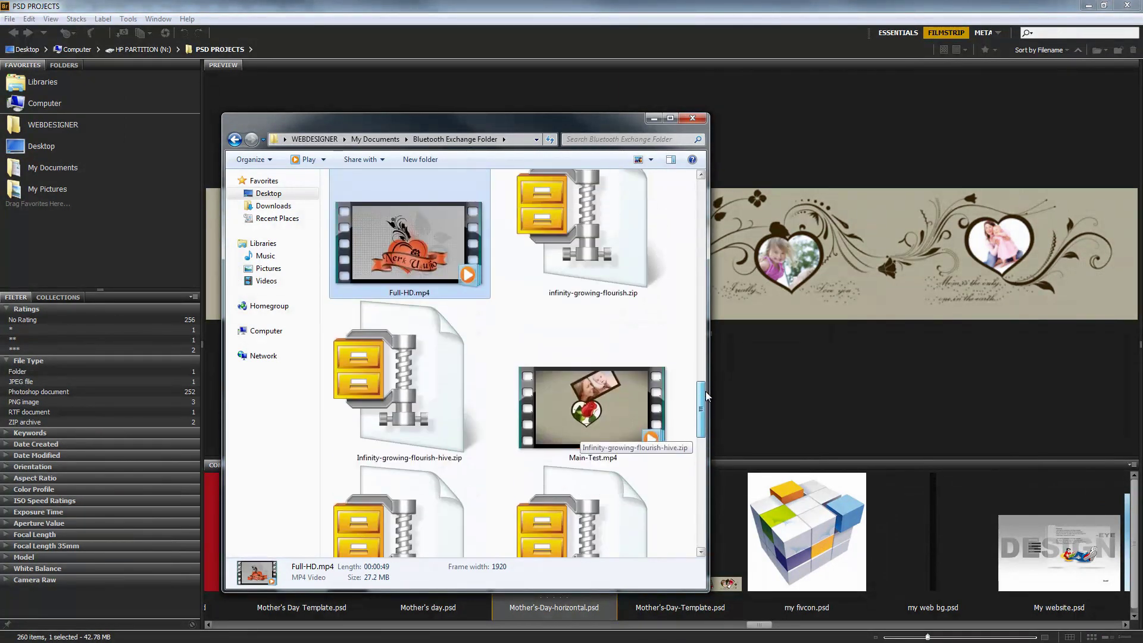
{"action": "left_click", "coordinate": [619, 397]}
{"action": "right_click", "coordinate": [619, 391]}
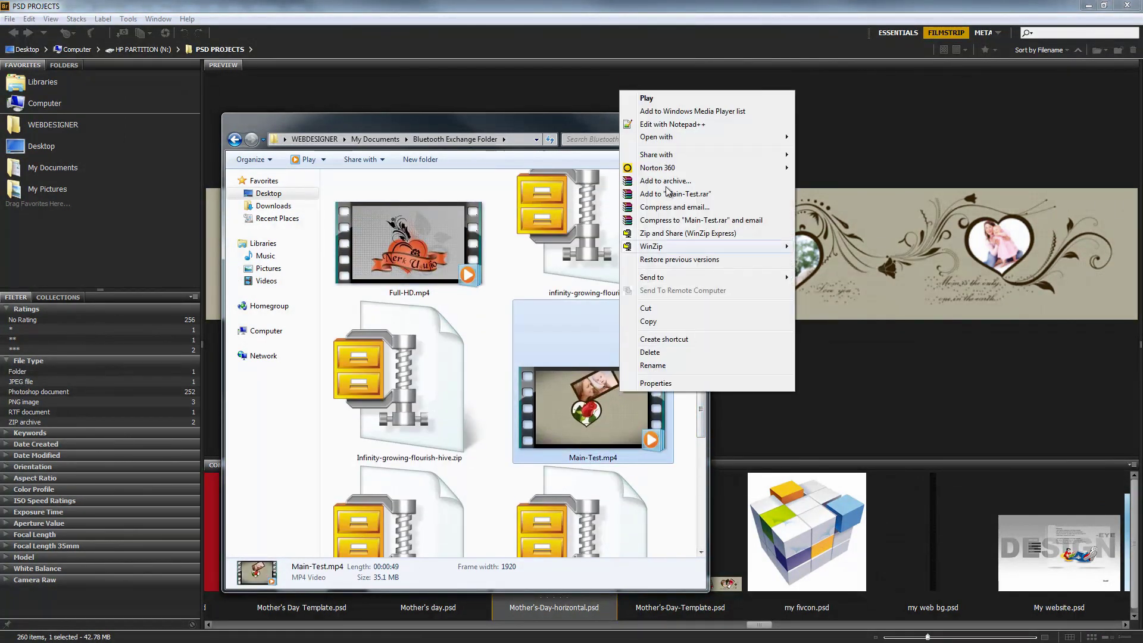
{"action": "mouse_move", "coordinate": [690, 142]}
{"action": "left_click", "coordinate": [830, 182]}
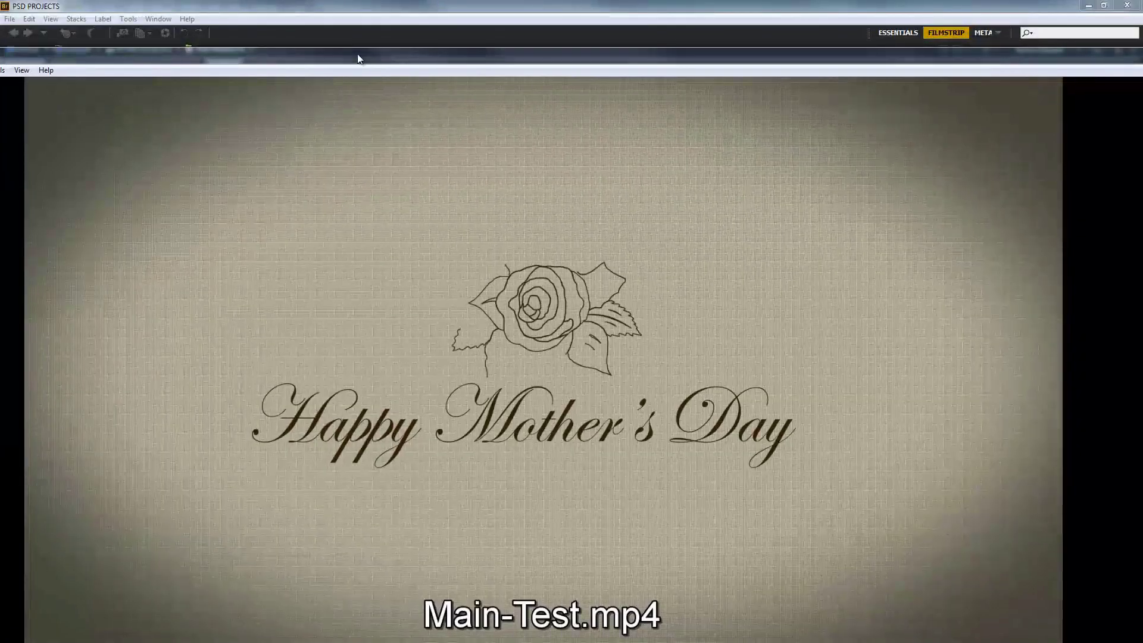
Maximize VLC, replay Main-Test.mp4 from the beginning, and close the player afterward
{"action": "double_click", "coordinate": [358, 55]}
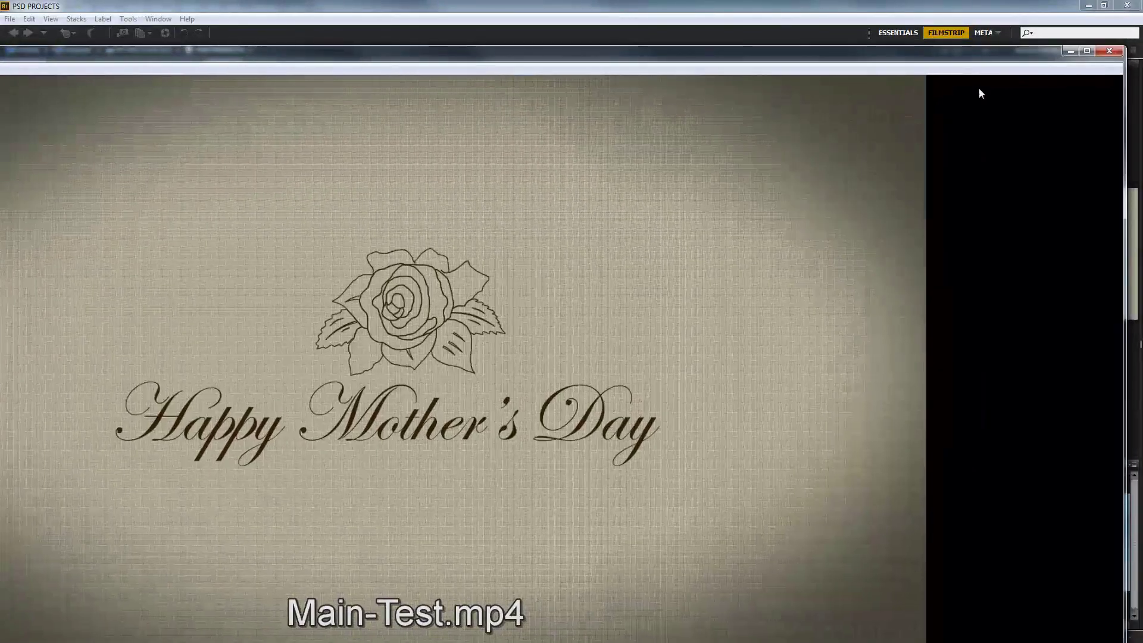
{"action": "left_click", "coordinate": [1087, 50]}
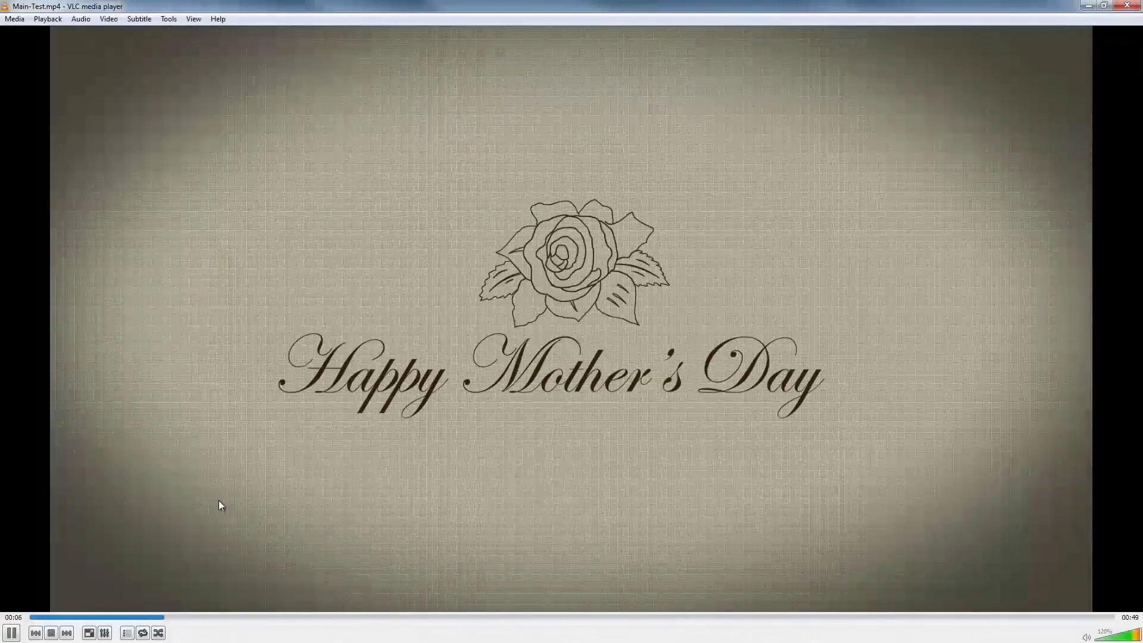
{"action": "left_click", "coordinate": [35, 633]}
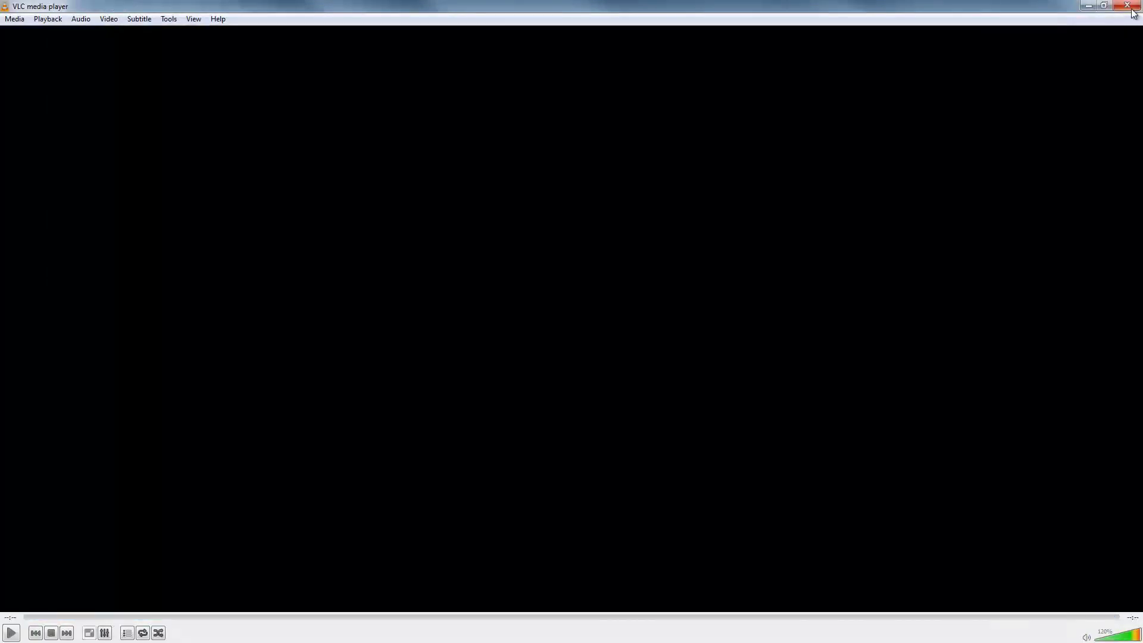
{"action": "left_click", "coordinate": [1131, 11]}
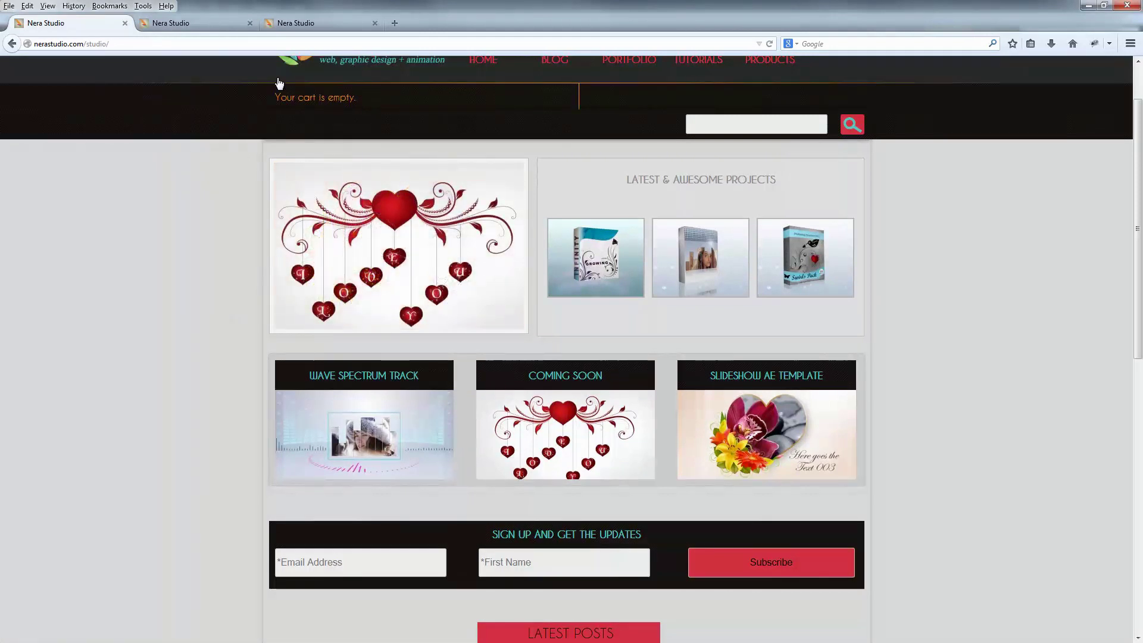
Switch to the Infinity Growing Flourish page, scroll through its project details, and start the preview video
{"action": "left_click", "coordinate": [301, 26]}
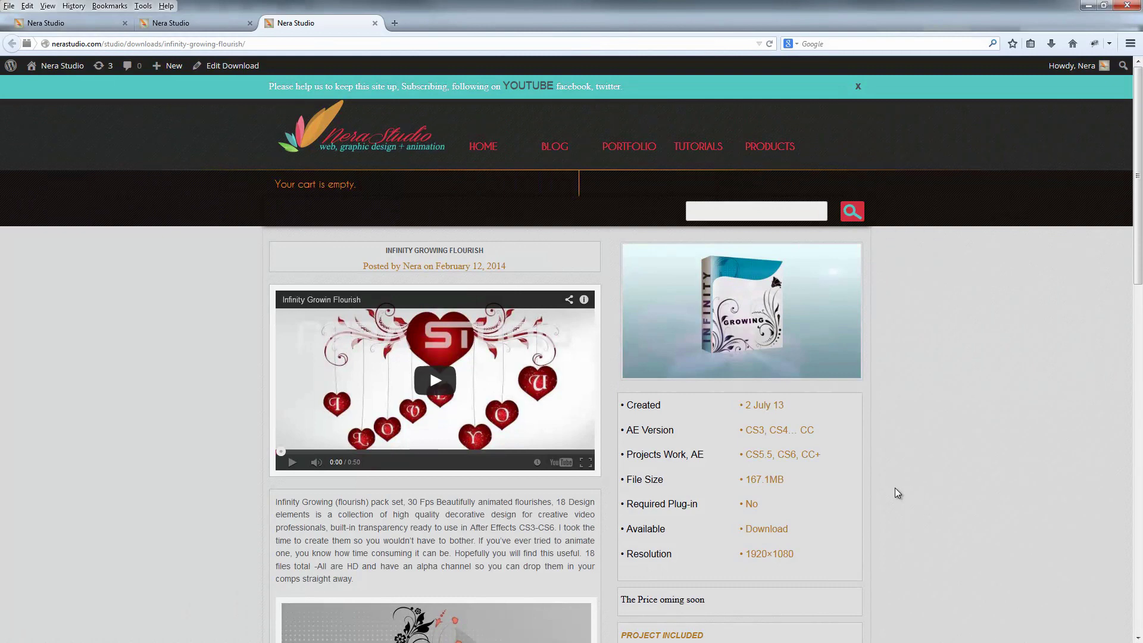
{"action": "scroll", "coordinate": [898, 493], "scroll_direction": "down", "scroll_amount": 3}
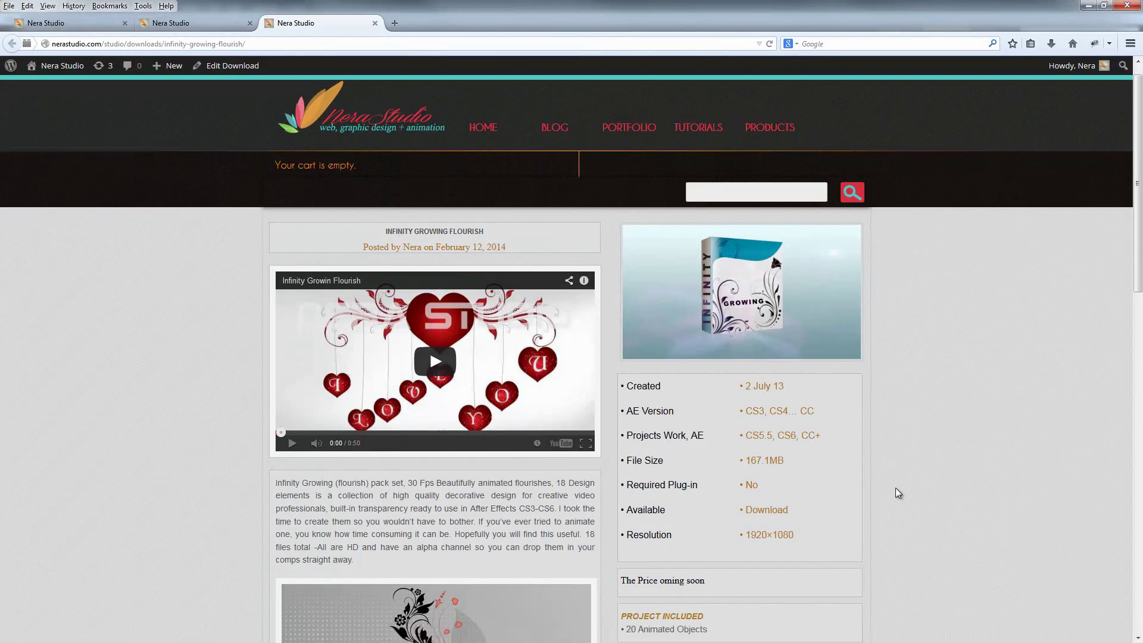
{"action": "scroll", "coordinate": [898, 493], "scroll_direction": "up", "scroll_amount": 3}
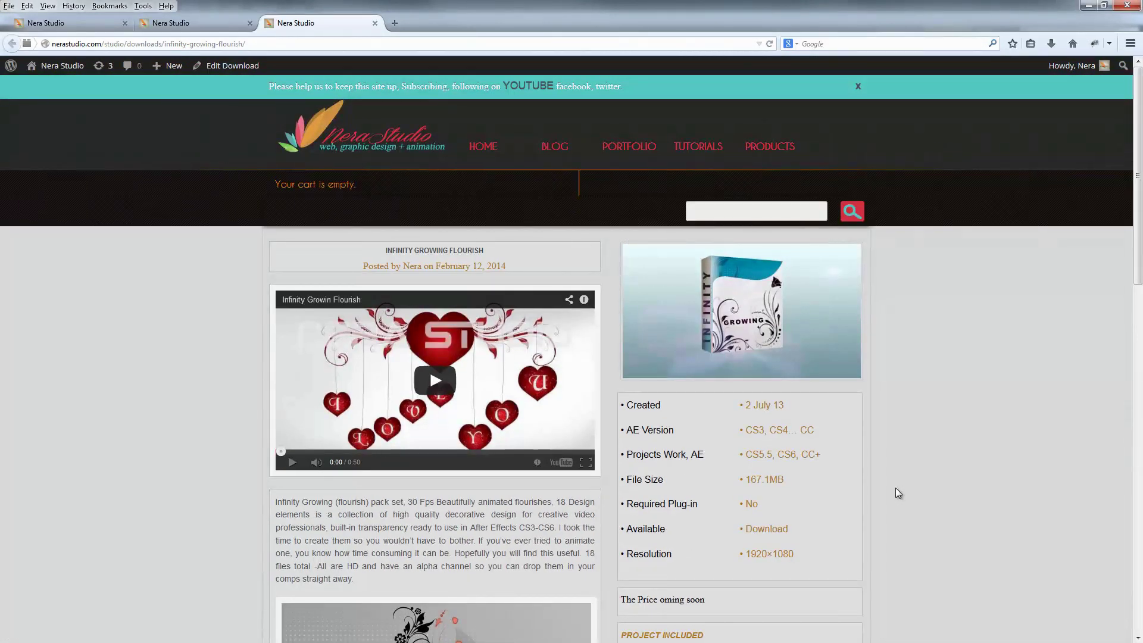
{"action": "scroll", "coordinate": [898, 493], "scroll_direction": "down", "scroll_amount": 1}
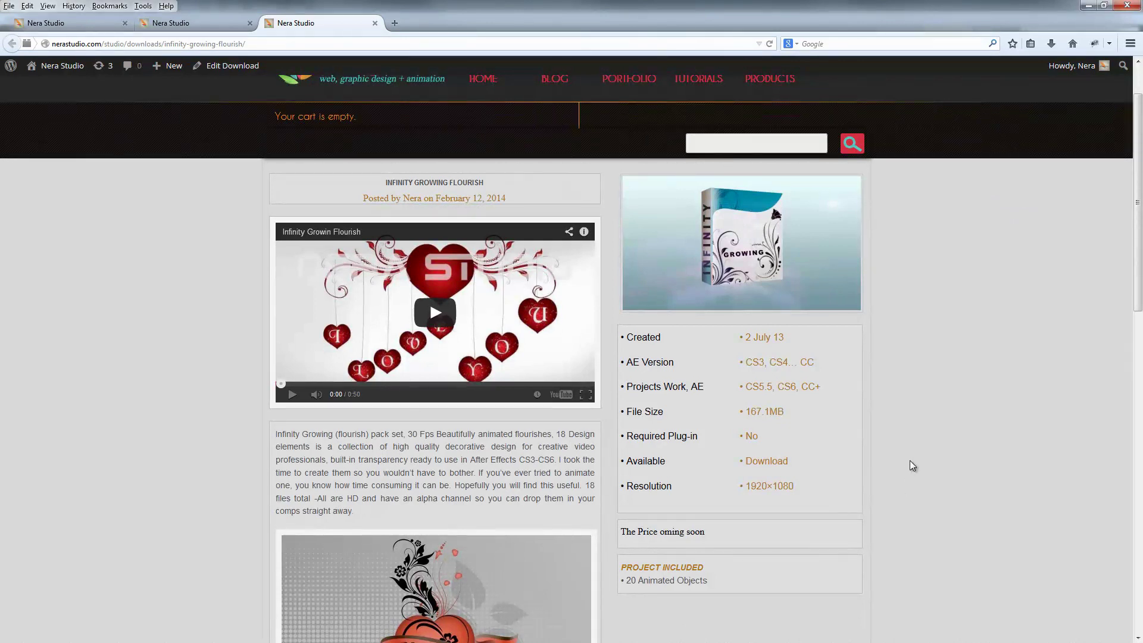
{"action": "scroll", "coordinate": [913, 466], "scroll_direction": "down", "scroll_amount": 2}
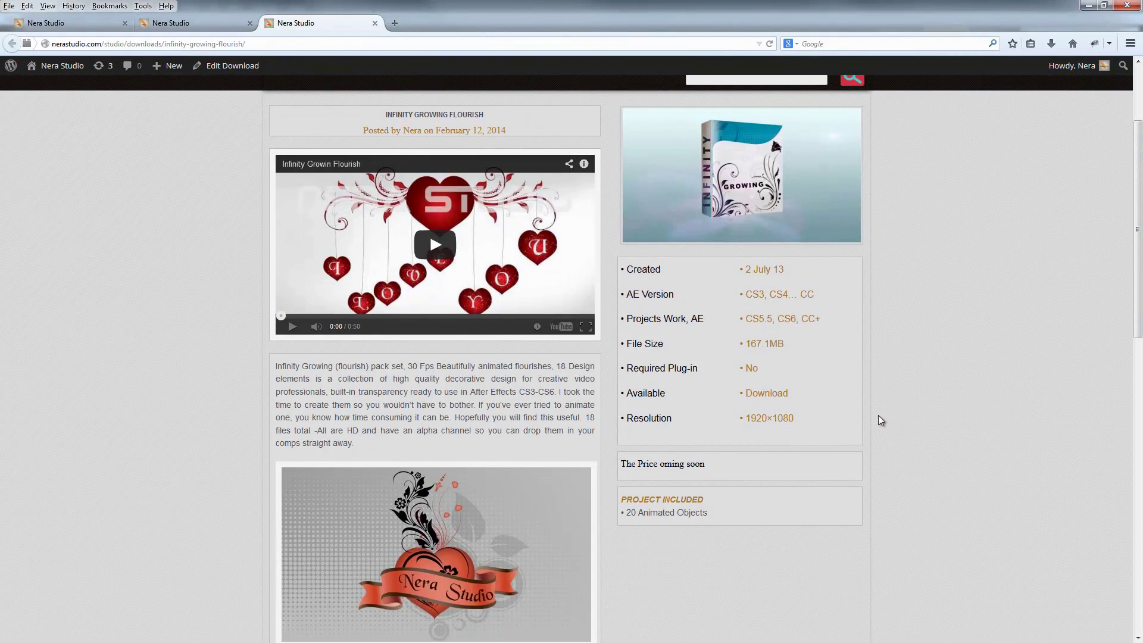
{"action": "scroll", "coordinate": [898, 403], "scroll_direction": "up", "scroll_amount": 2}
{"action": "scroll", "coordinate": [898, 403], "scroll_direction": "down", "scroll_amount": 4}
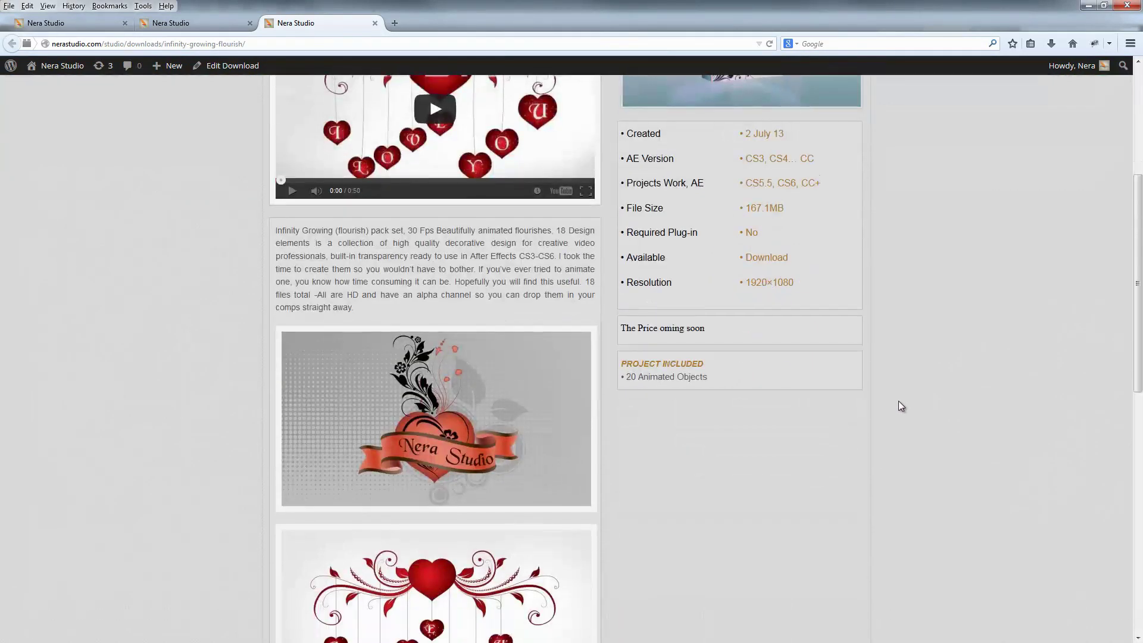
{"action": "scroll", "coordinate": [898, 403], "scroll_direction": "down", "scroll_amount": 2}
{"action": "scroll", "coordinate": [877, 408], "scroll_direction": "up", "scroll_amount": 8}
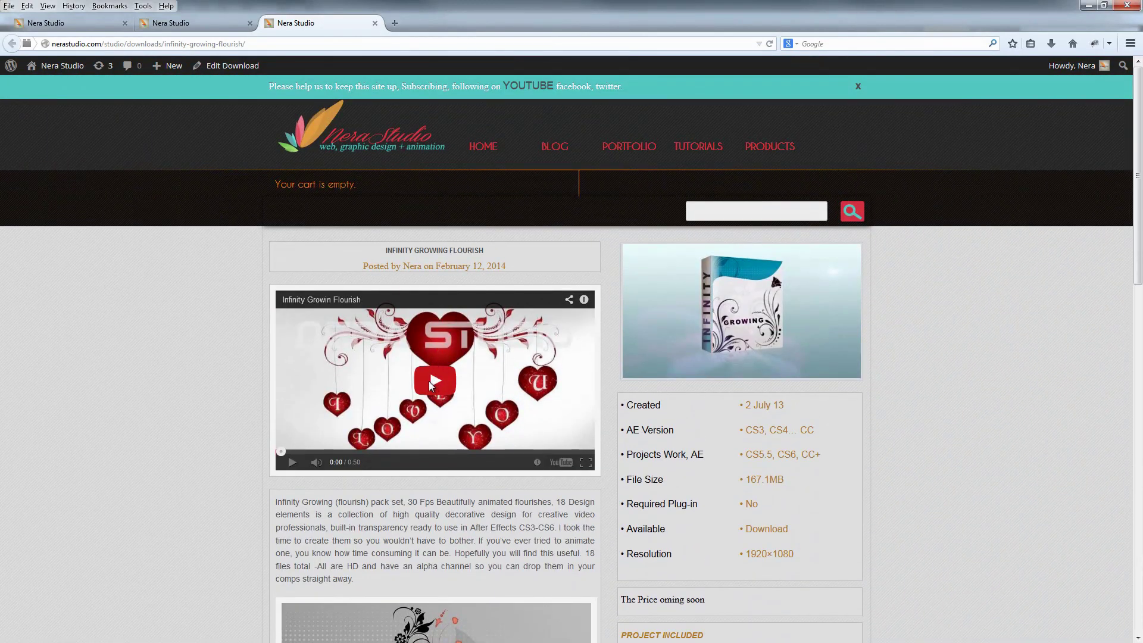
{"action": "left_click", "coordinate": [436, 379]}
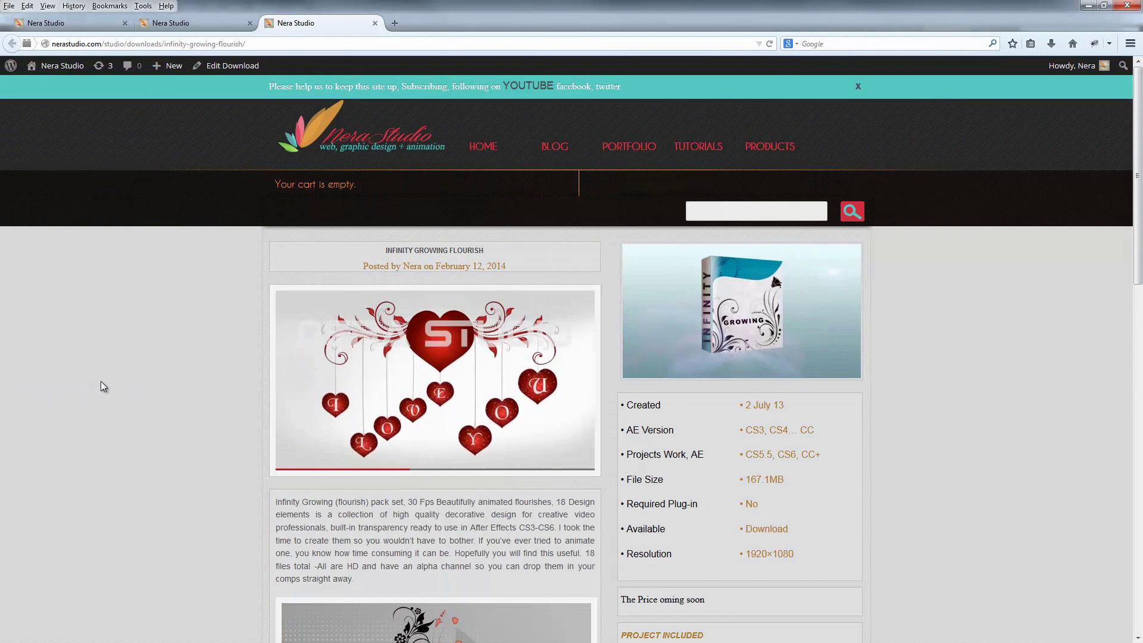
Seek the Infinity Growing Flourish preview video back to 0:18 and watch it play
{"action": "mouse_move", "coordinate": [418, 407]}
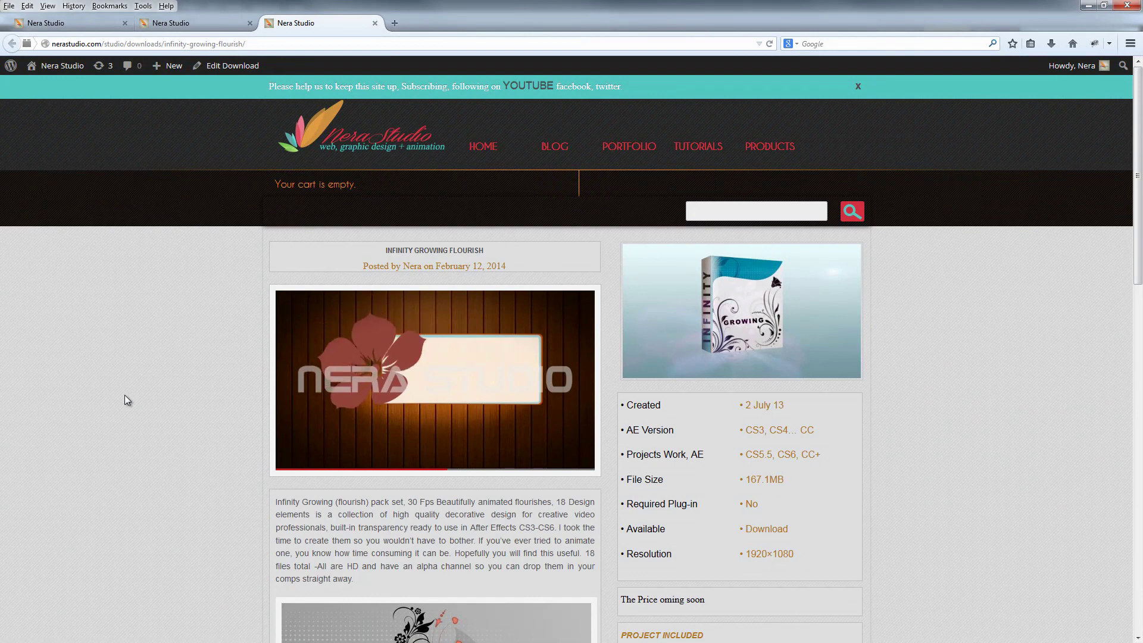
{"action": "left_click", "coordinate": [397, 453]}
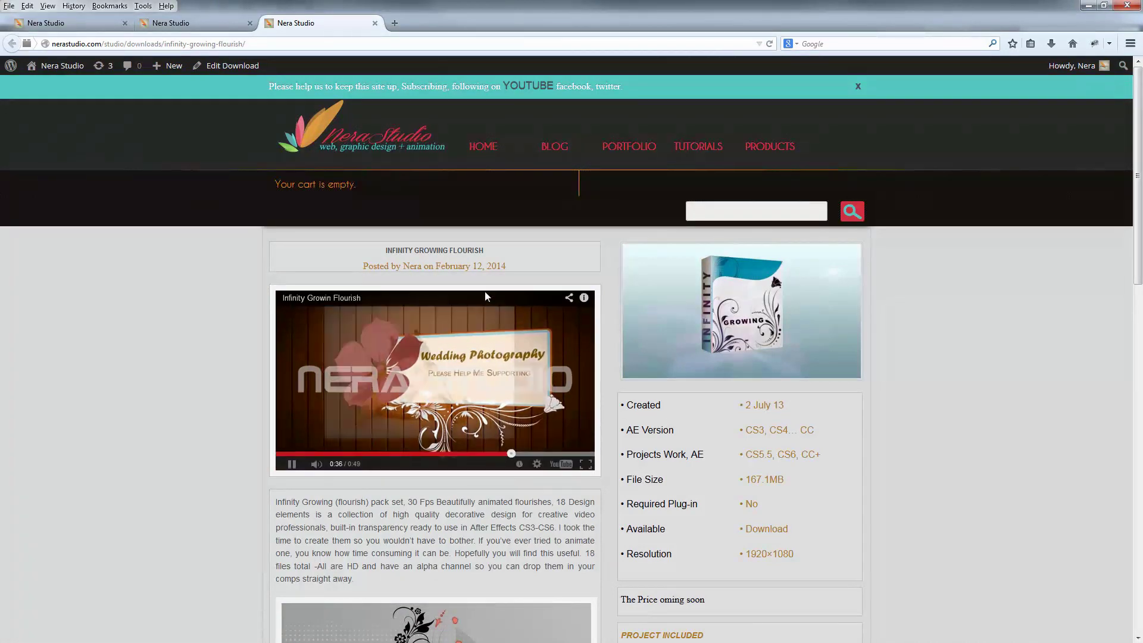
{"action": "left_click", "coordinate": [212, 23]}
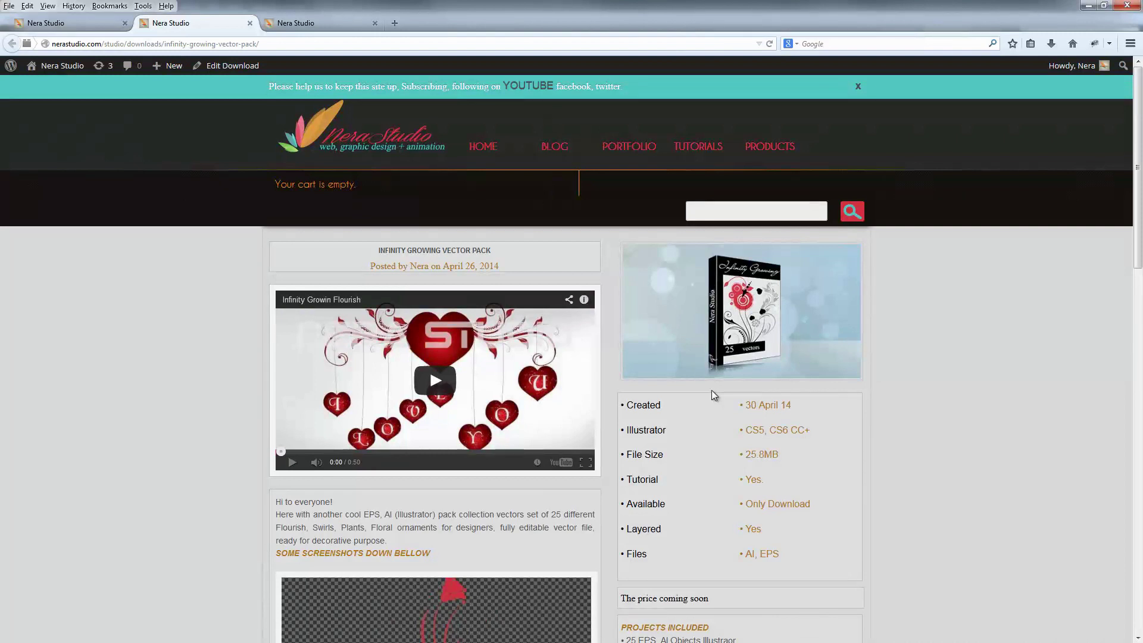
Scroll through the Infinity Growing Vector Pack page's file details and screenshots
{"action": "scroll", "coordinate": [896, 390], "scroll_direction": "down", "scroll_amount": 3}
{"action": "scroll", "coordinate": [895, 388], "scroll_direction": "up", "scroll_amount": 3}
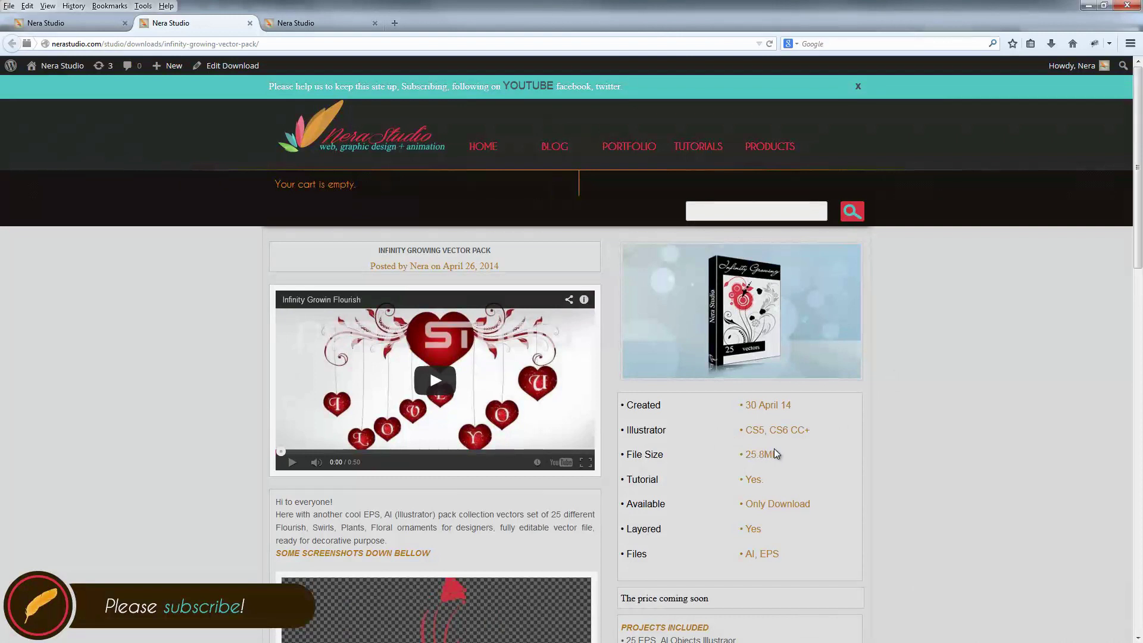
{"action": "scroll", "coordinate": [842, 451], "scroll_direction": "down", "scroll_amount": 2}
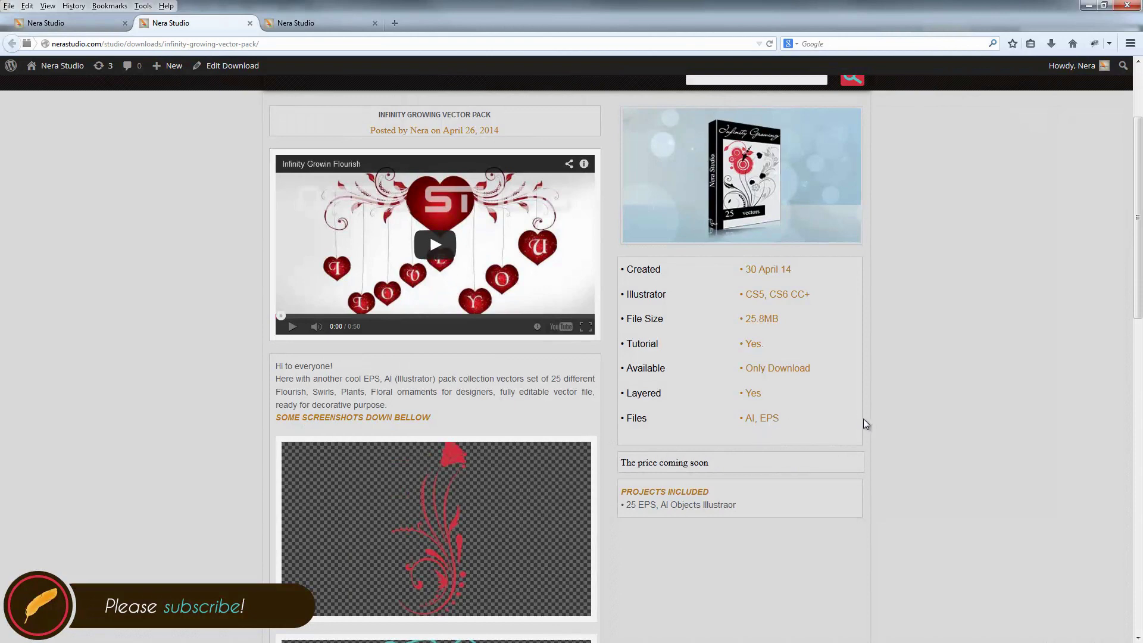
{"action": "scroll", "coordinate": [863, 424], "scroll_direction": "down", "scroll_amount": 3}
{"action": "scroll", "coordinate": [865, 424], "scroll_direction": "up", "scroll_amount": 3}
{"action": "scroll", "coordinate": [866, 430], "scroll_direction": "up", "scroll_amount": 1}
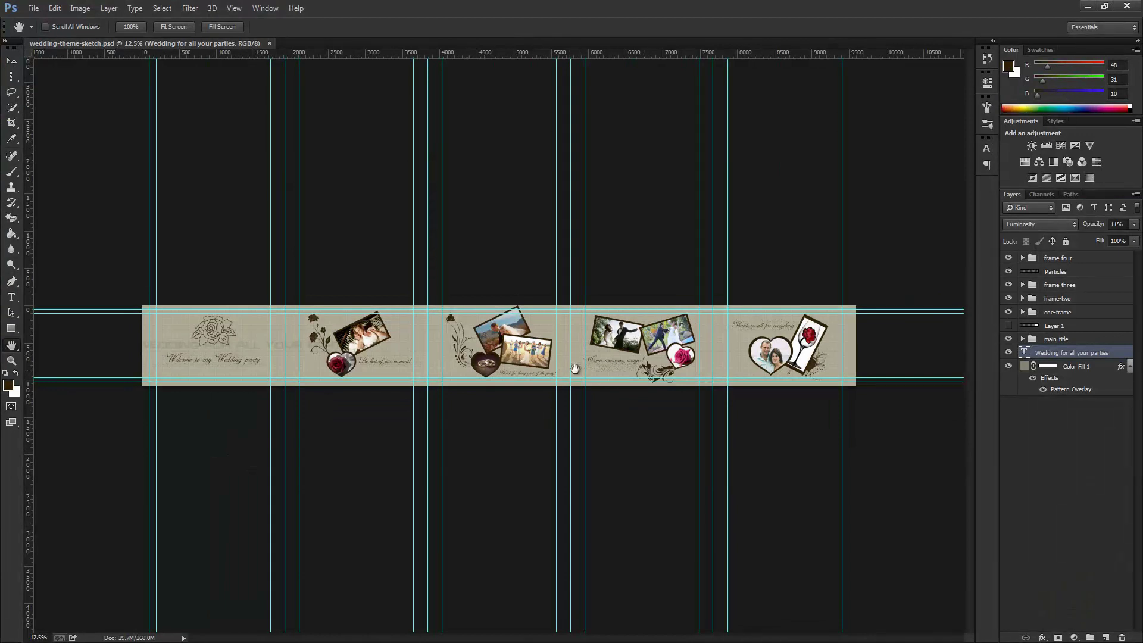
Zoom in on the wedding panorama's first panels around the rose heart
{"action": "key", "text": "z"}
{"action": "right_click", "coordinate": [410, 364]}
{"action": "left_click", "coordinate": [373, 361]}
{"action": "left_click", "coordinate": [344, 359]}
{"action": "left_click", "coordinate": [303, 363]}
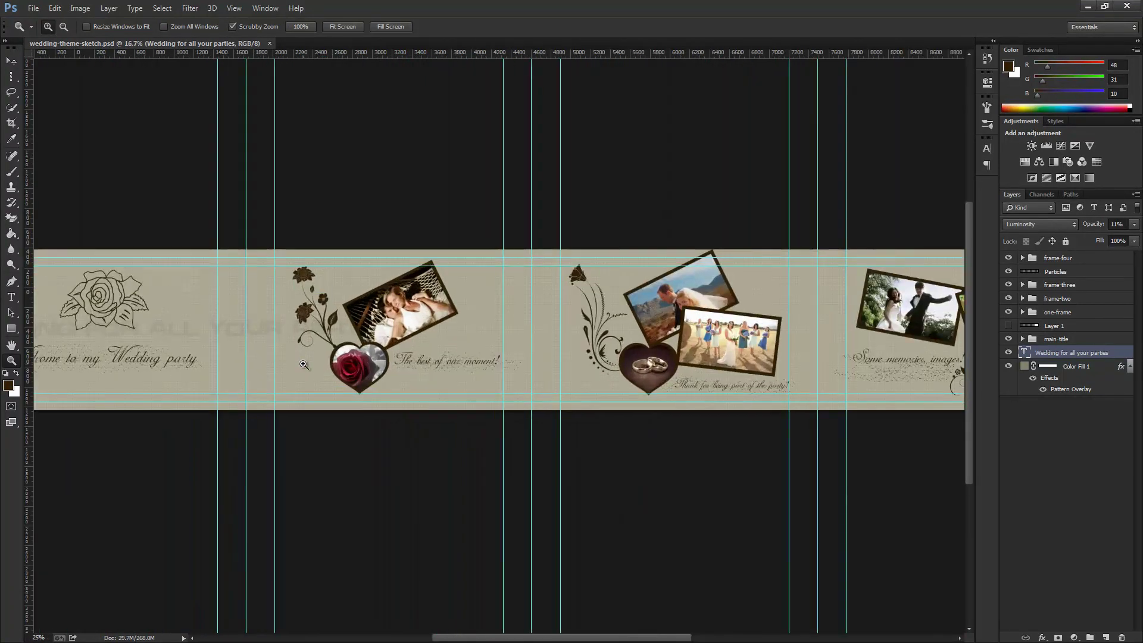
{"action": "left_click", "coordinate": [188, 355]}
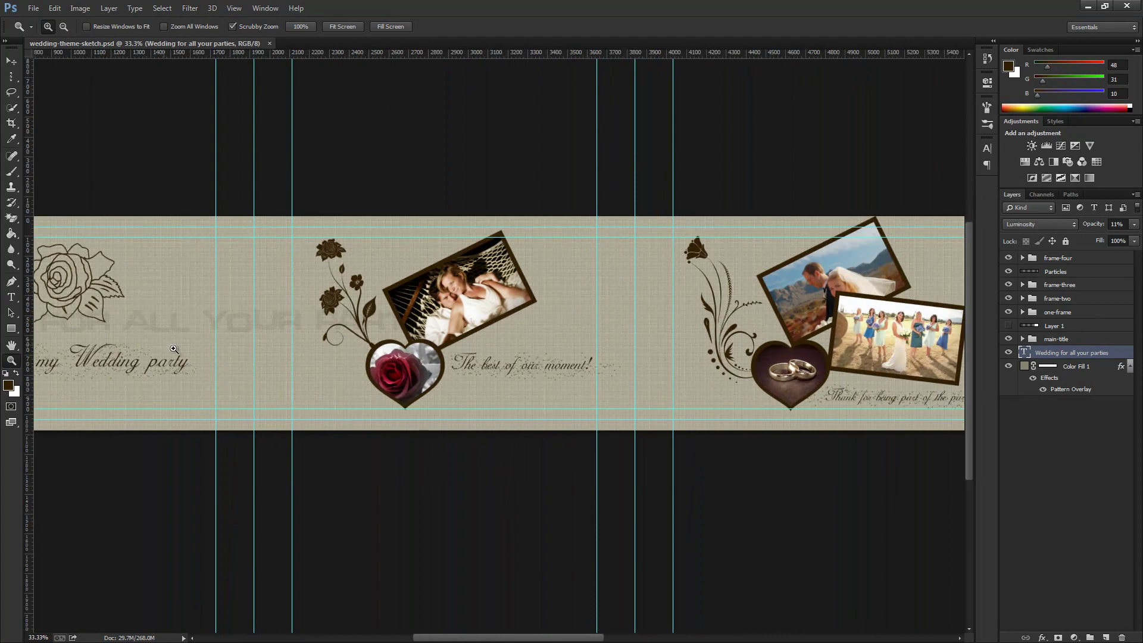
{"action": "left_click", "coordinate": [199, 348]}
{"action": "left_click", "coordinate": [203, 346]}
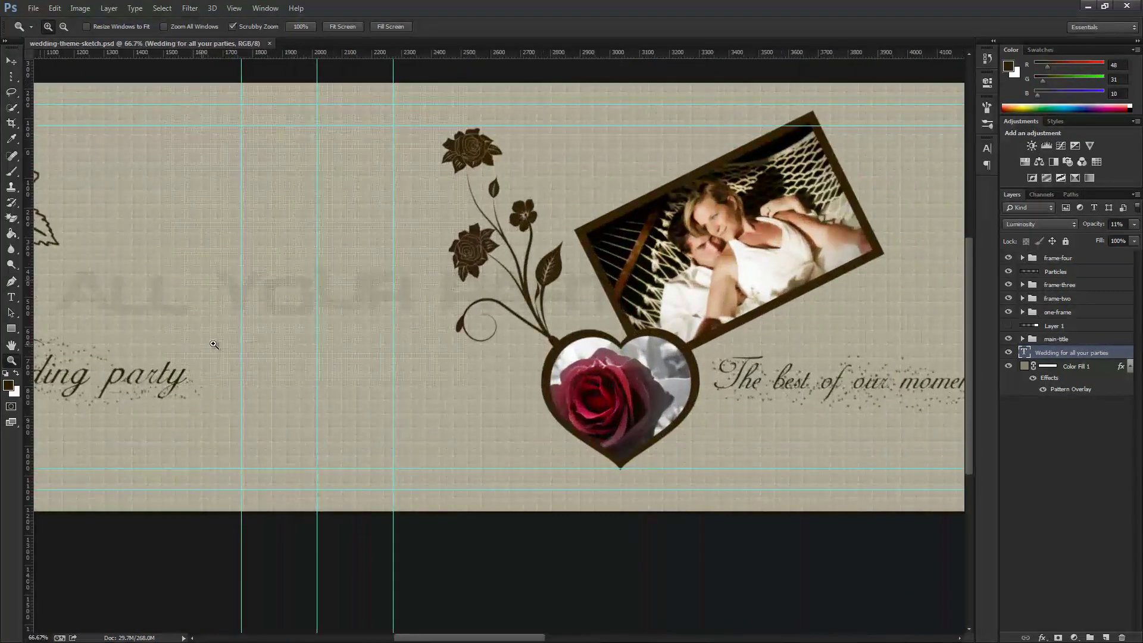
{"action": "scroll", "coordinate": [607, 431], "scroll_direction": "left", "scroll_amount": 10}
{"action": "scroll", "coordinate": [607, 431], "scroll_direction": "up", "scroll_amount": 5}
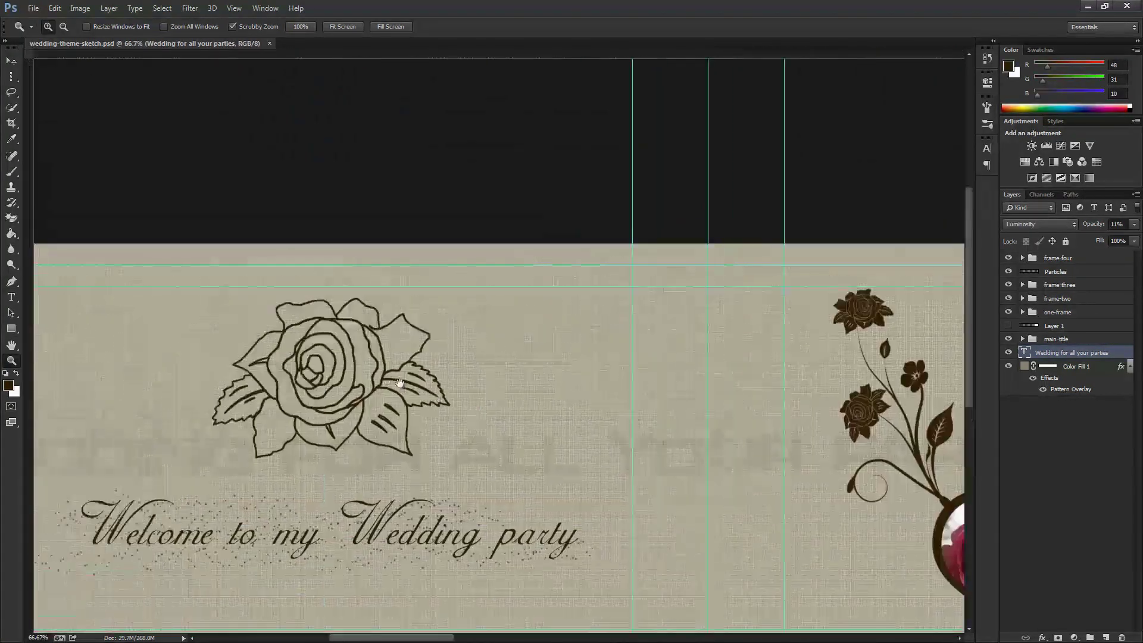
{"action": "scroll", "coordinate": [493, 276], "scroll_direction": "down", "scroll_amount": 6}
{"action": "scroll", "coordinate": [502, 401], "scroll_direction": "up", "scroll_amount": 2}
{"action": "scroll", "coordinate": [518, 357], "scroll_direction": "right", "scroll_amount": 3}
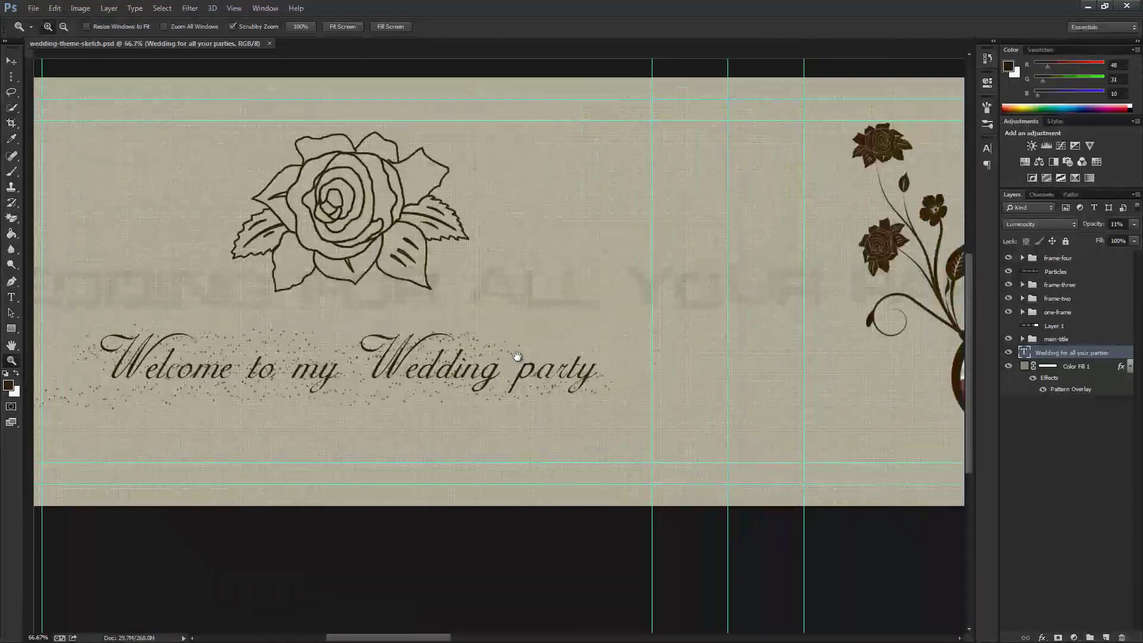
{"action": "scroll", "coordinate": [544, 369], "scroll_direction": "right", "scroll_amount": 6}
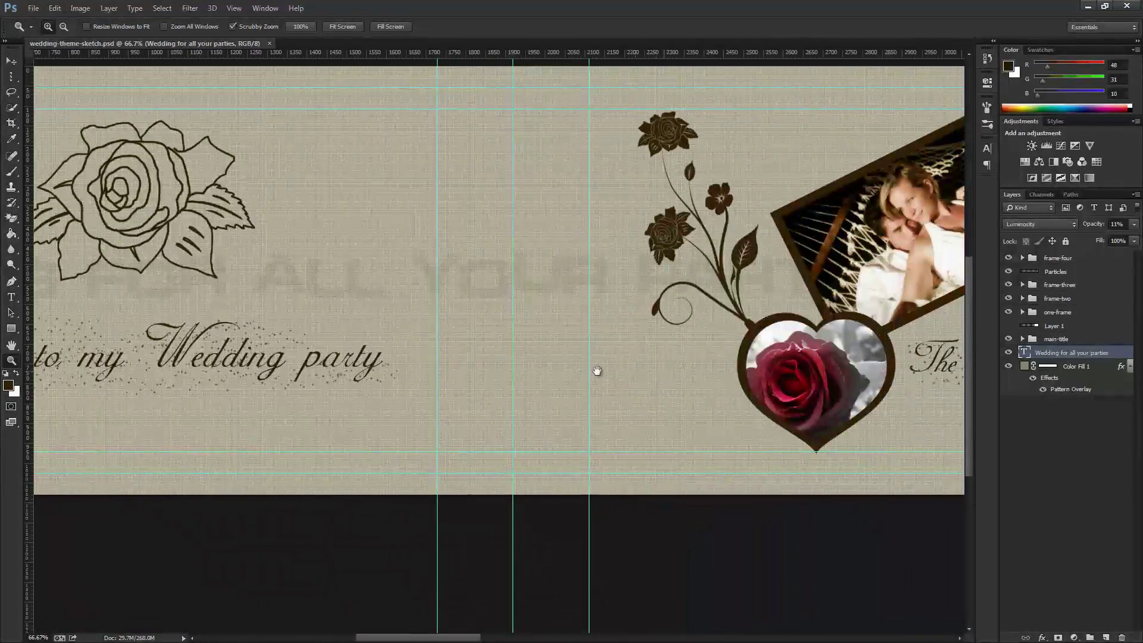
Pan across panels from 'The best of our moment!' to 'Thank to all for everything' and the wine-glass photo
{"action": "left_click_drag", "start_coordinate": [778, 364], "coordinate": [27, 364]}
{"action": "left_click_drag", "start_coordinate": [673, 352], "coordinate": [655, 410]}
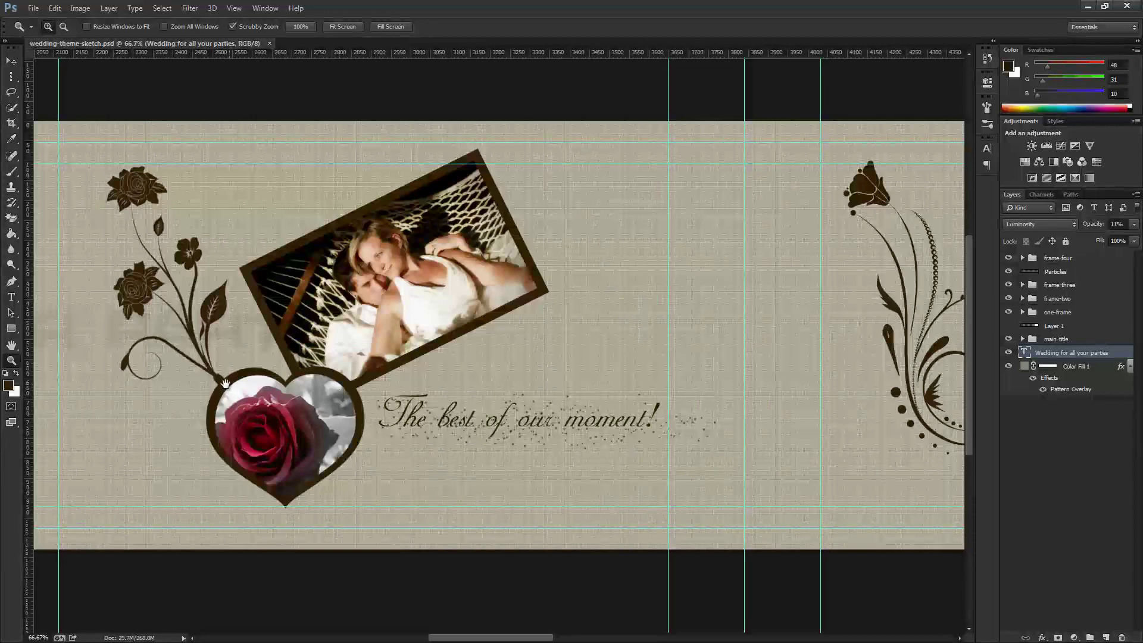
{"action": "scroll", "coordinate": [442, 403], "scroll_direction": "left", "scroll_amount": 10}
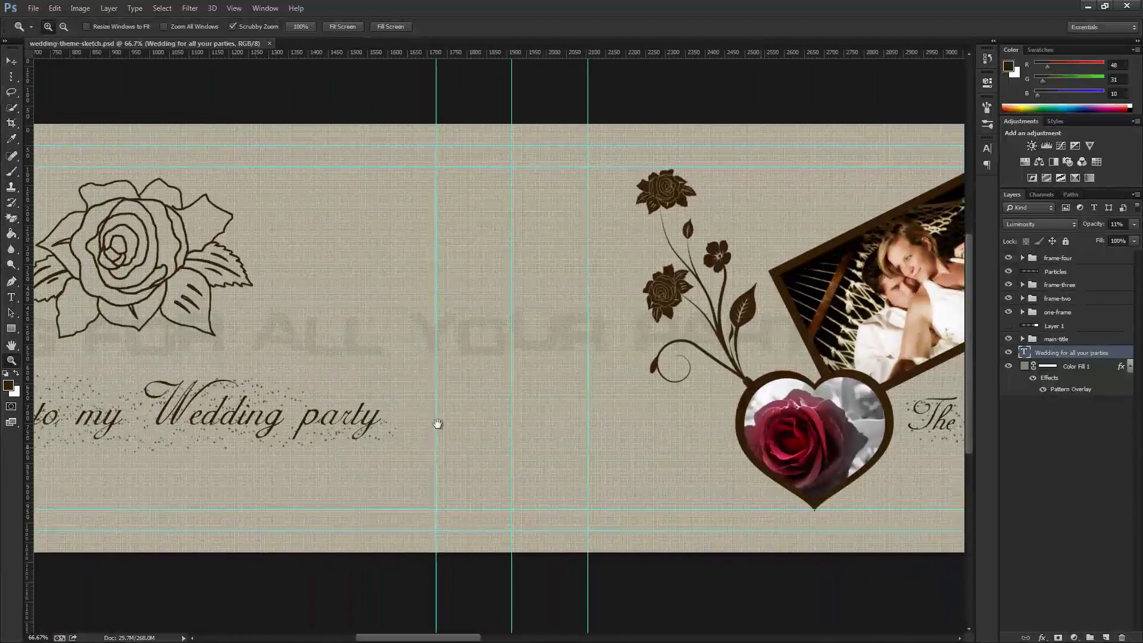
{"action": "scroll", "coordinate": [524, 421], "scroll_direction": "down", "scroll_amount": 1}
{"action": "scroll", "coordinate": [524, 421], "scroll_direction": "right", "scroll_amount": 1}
{"action": "scroll", "coordinate": [688, 416], "scroll_direction": "right", "scroll_amount": 8}
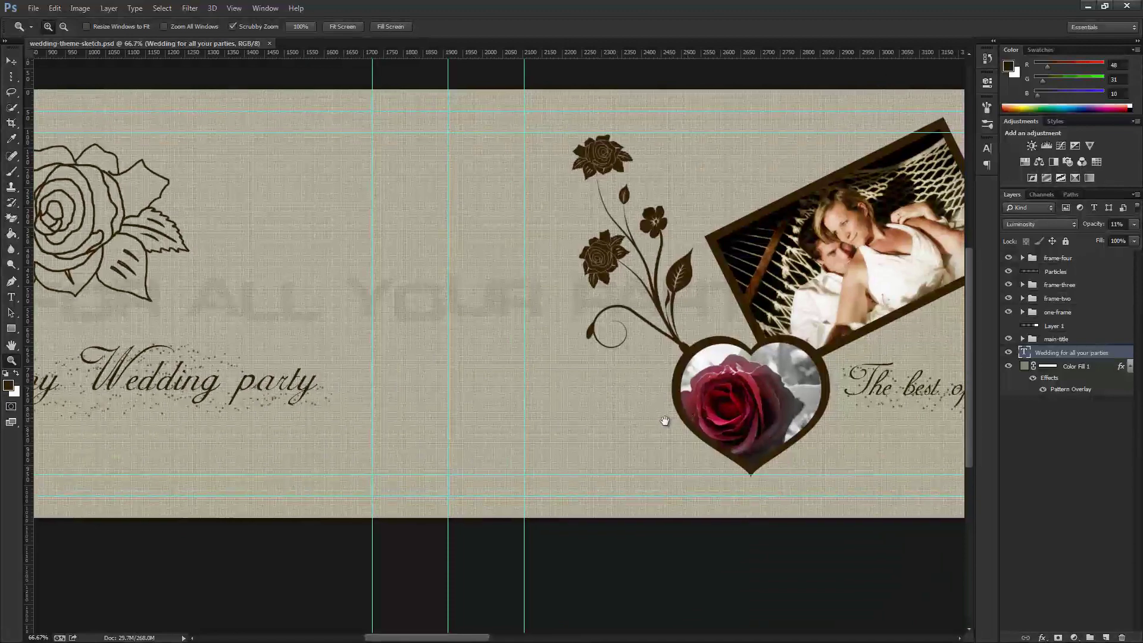
{"action": "scroll", "coordinate": [834, 417], "scroll_direction": "up", "scroll_amount": 1}
{"action": "left_click_drag", "start_coordinate": [903, 412], "coordinate": [296, 438]}
{"action": "left_click_drag", "start_coordinate": [893, 423], "coordinate": [448, 429]}
{"action": "left_click_drag", "start_coordinate": [726, 439], "coordinate": [520, 439]}
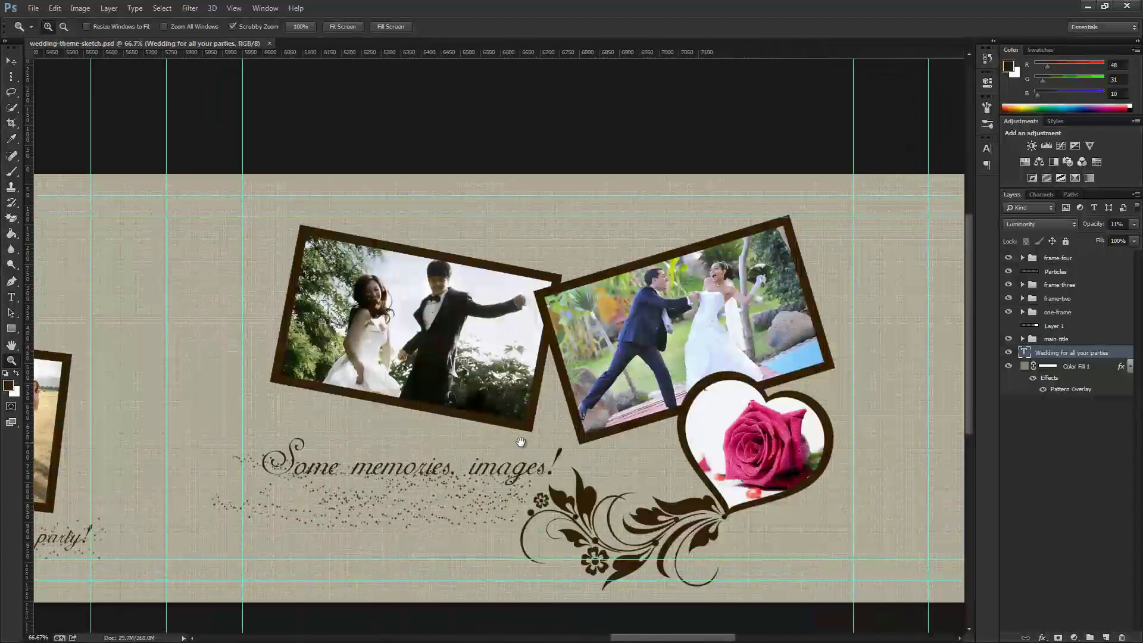
{"action": "left_click_drag", "start_coordinate": [887, 438], "coordinate": [607, 448]}
{"action": "left_click_drag", "start_coordinate": [962, 428], "coordinate": [669, 429]}
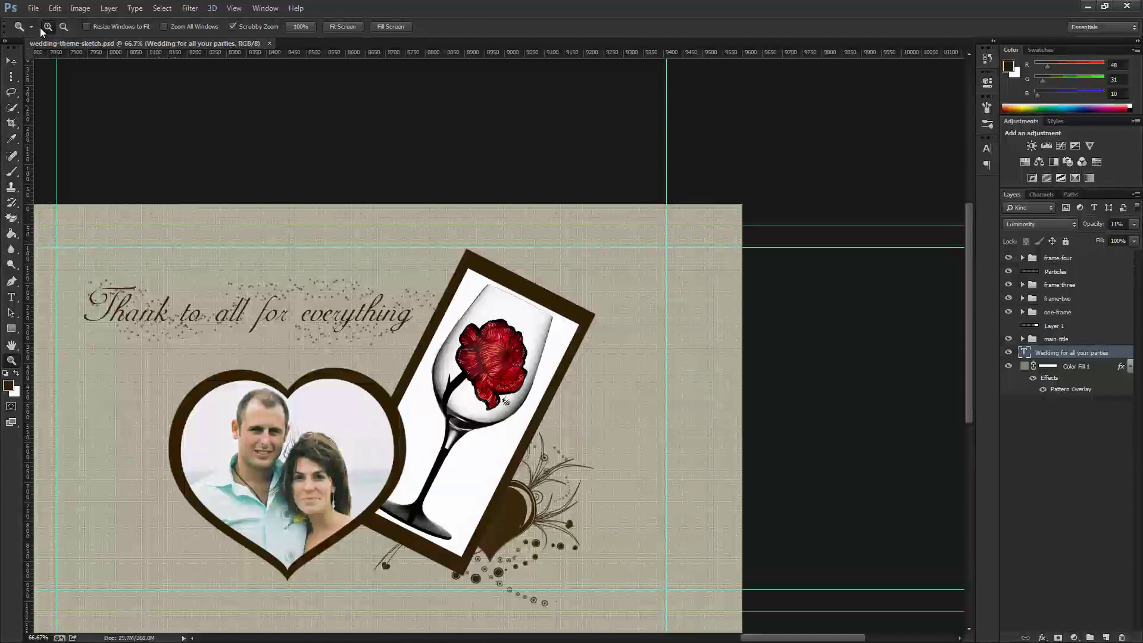
{"action": "left_click", "coordinate": [34, 9]}
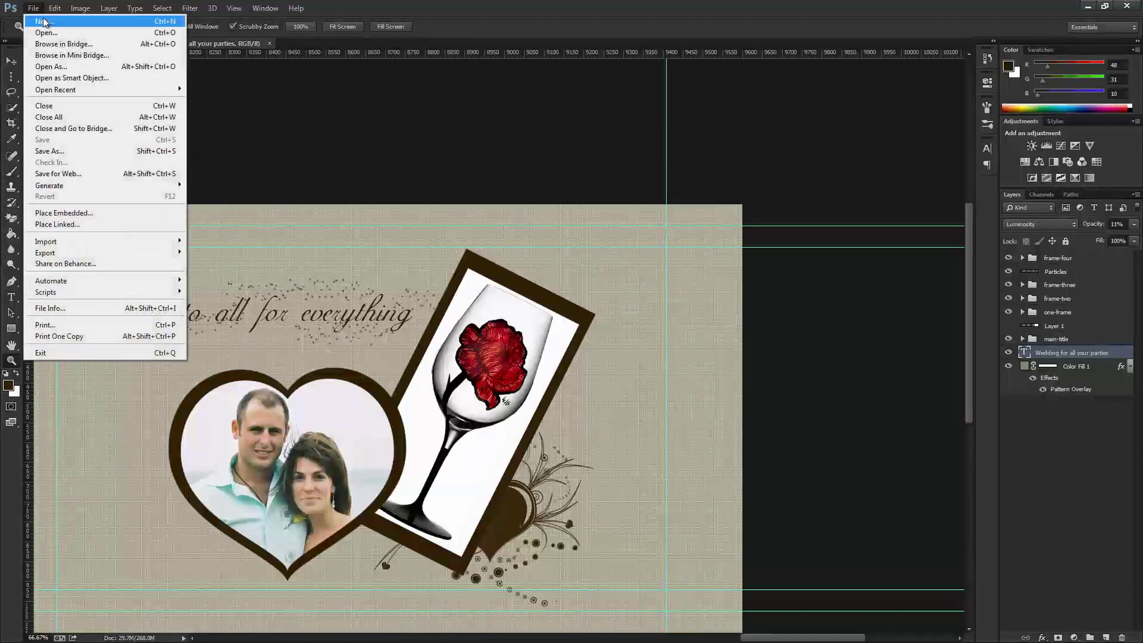
Create a white Wedding-template document at 9600 × 1080 px and 72 ppi
{"action": "left_click", "coordinate": [36, 19]}
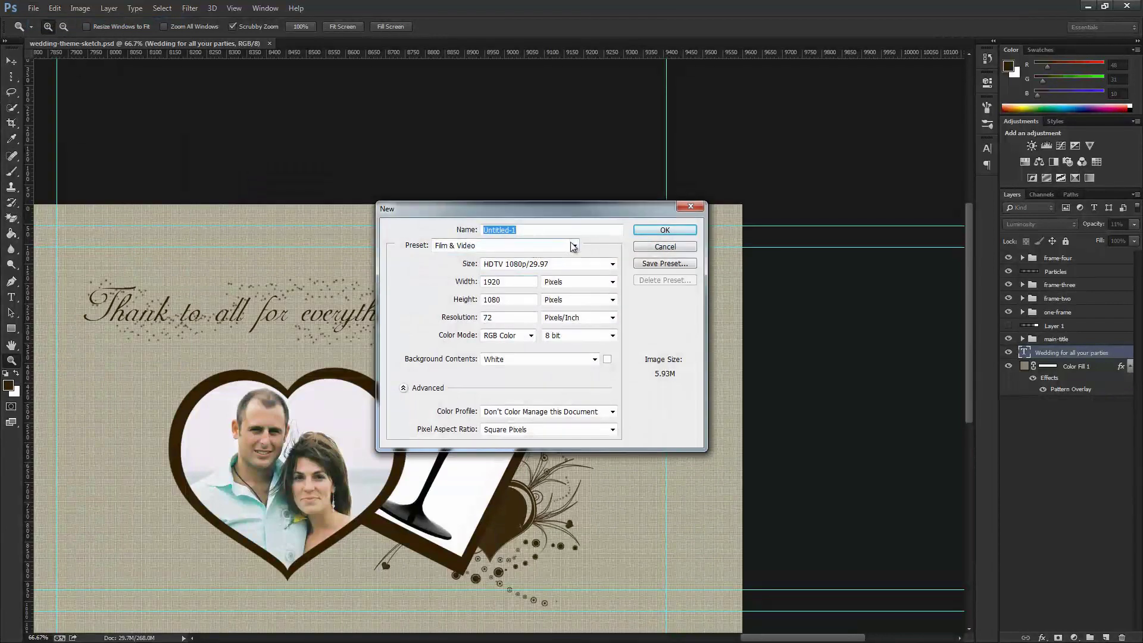
{"action": "type", "text": "Wedding-template"}
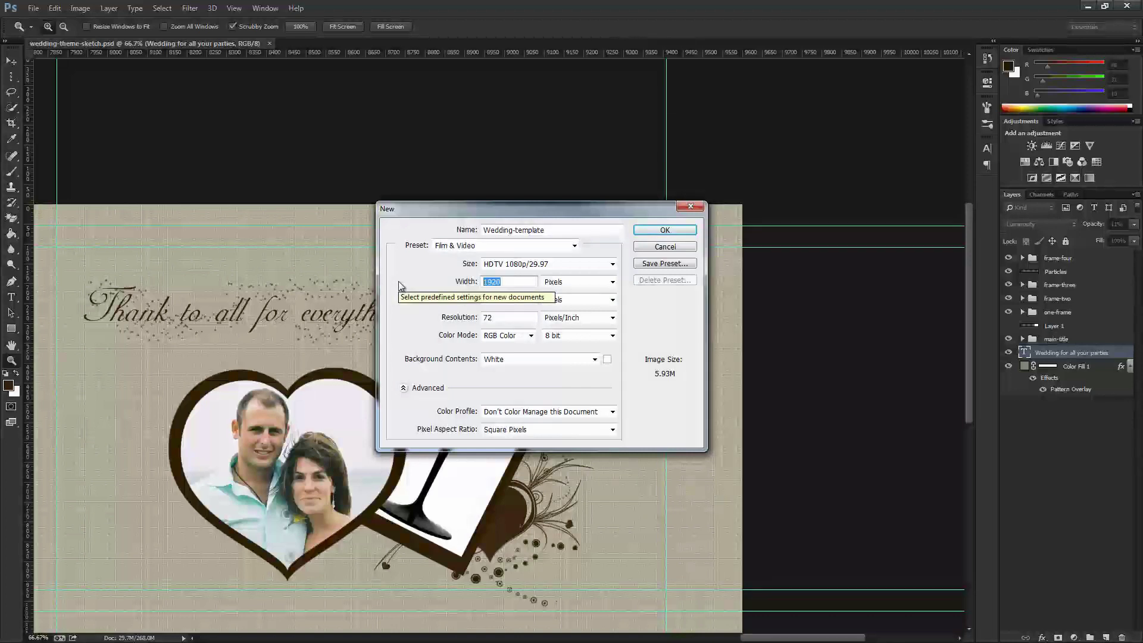
{"action": "type", "text": "9"}
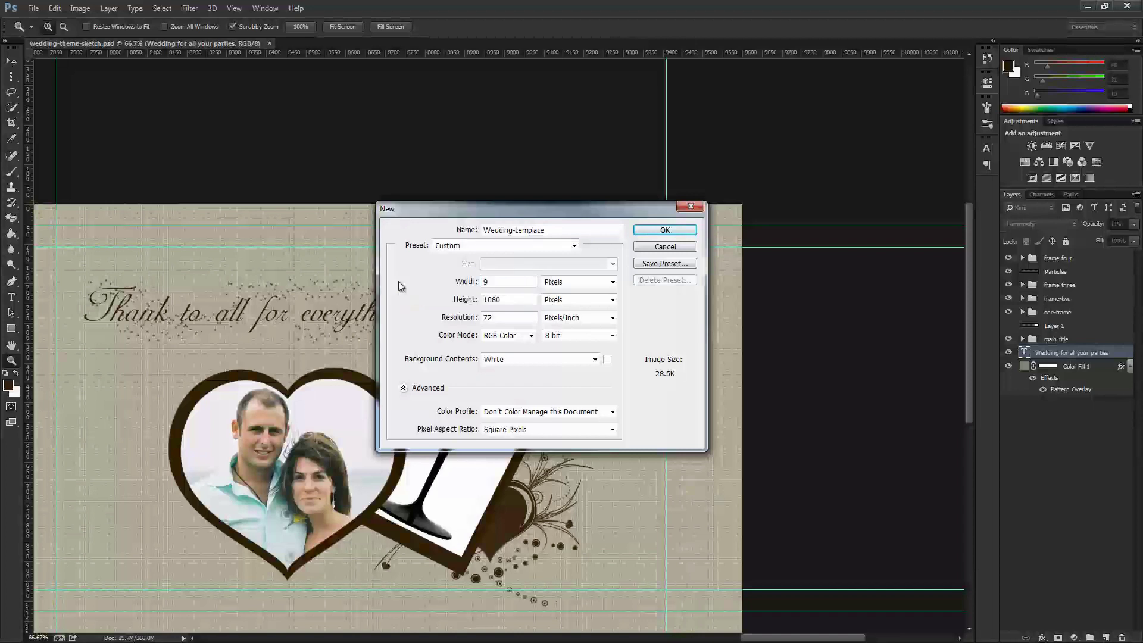
{"action": "type", "text": "600"}
{"action": "left_click", "coordinate": [658, 232]}
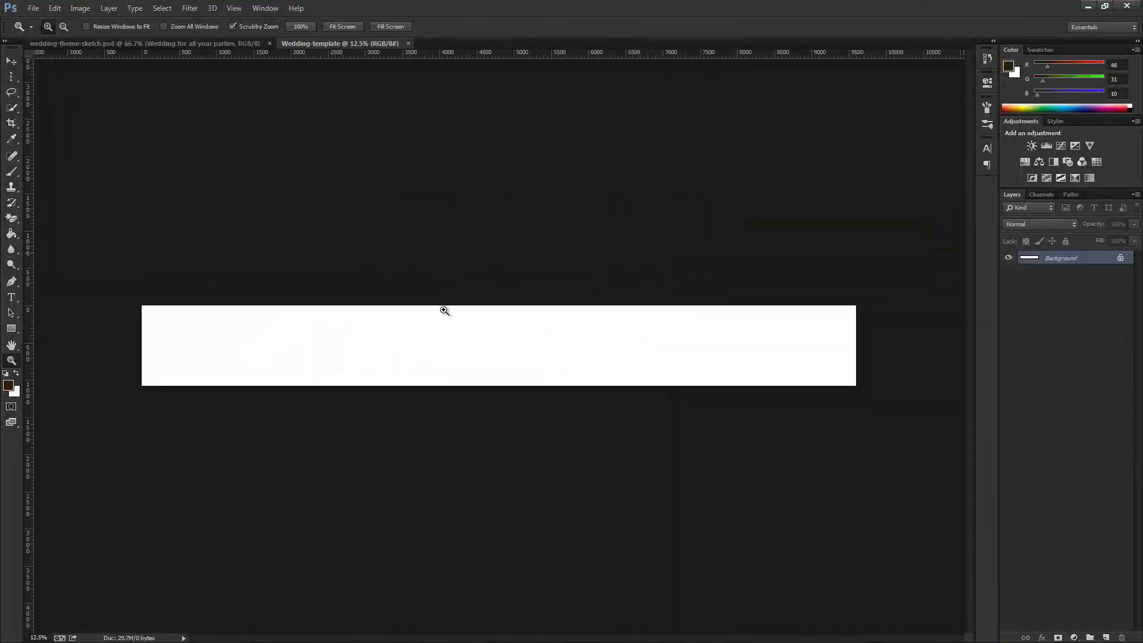
{"action": "left_click", "coordinate": [33, 9]}
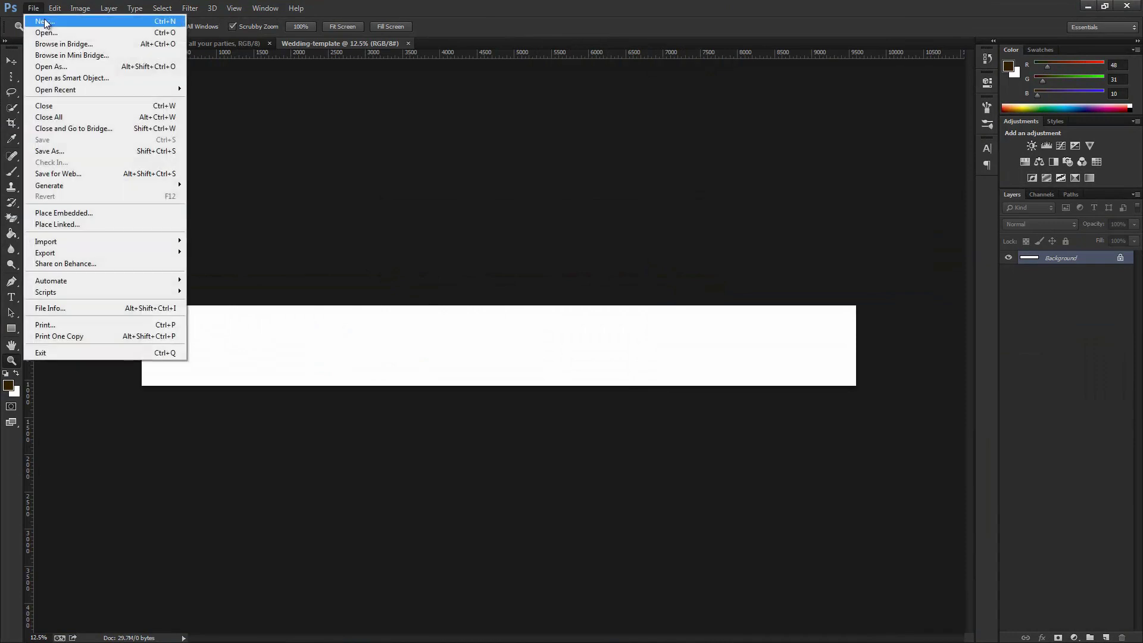
Create a 1920 × 1080 Untitled-1 document from the Film & Video HDTV 1080p preset, then compare it with Wedding-template
{"action": "left_click", "coordinate": [45, 22]}
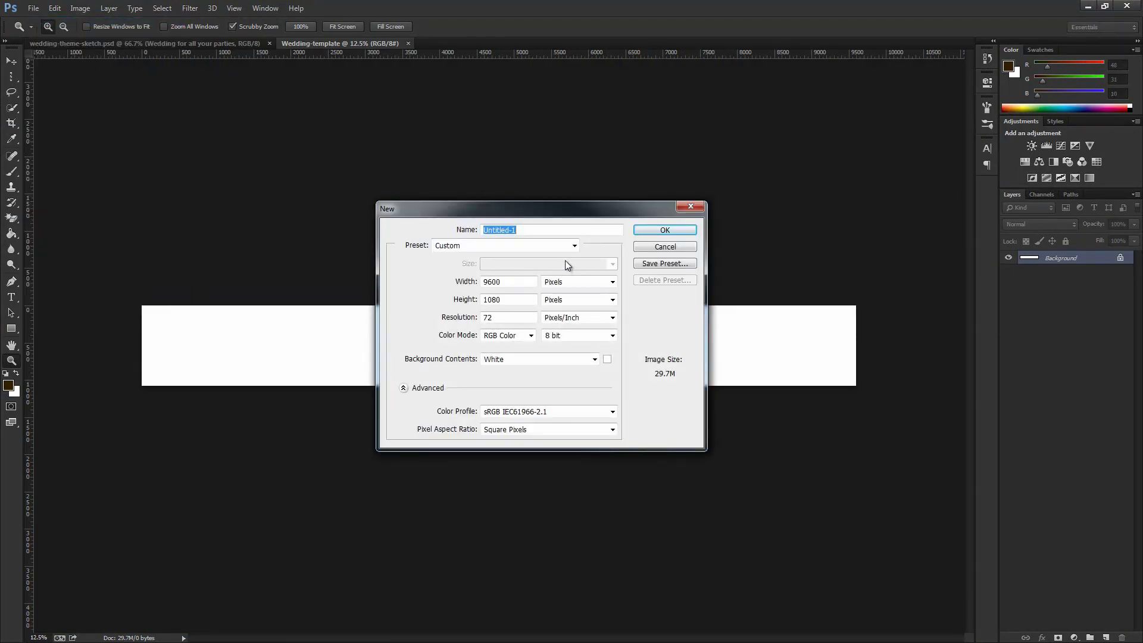
{"action": "left_click", "coordinate": [573, 246]}
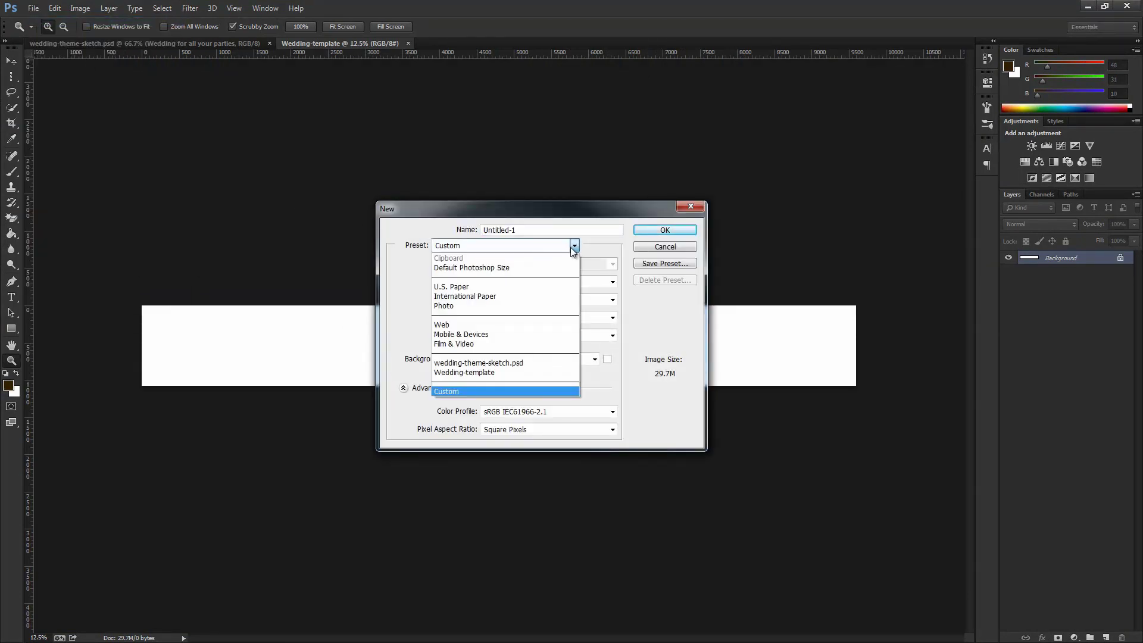
{"action": "left_click", "coordinate": [459, 344]}
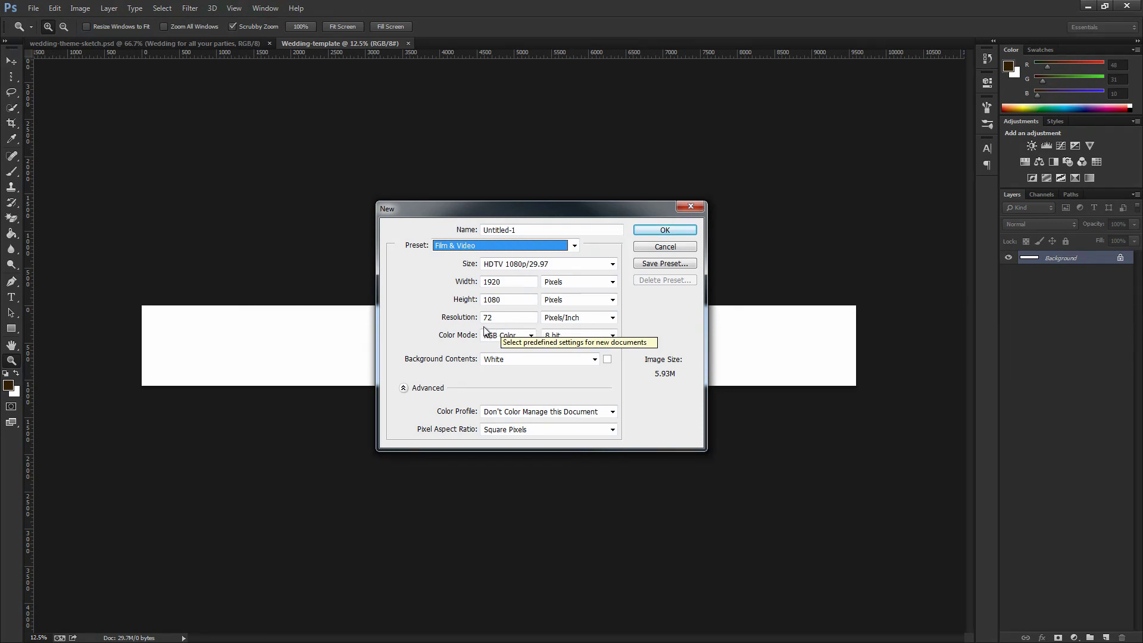
{"action": "left_click", "coordinate": [661, 229]}
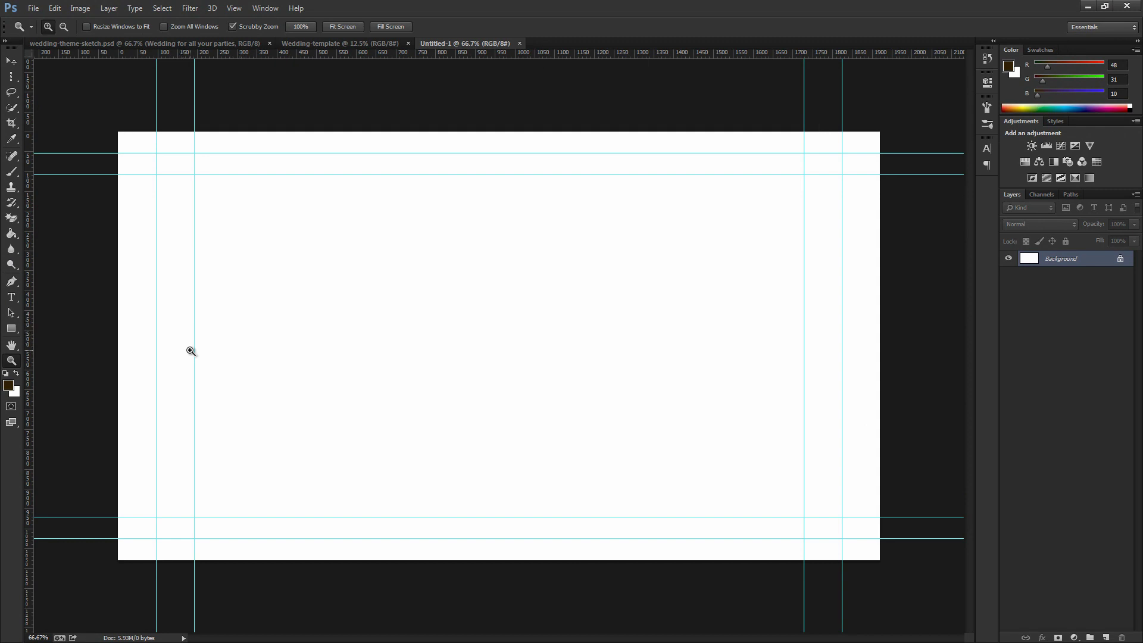
{"action": "left_click", "coordinate": [310, 44]}
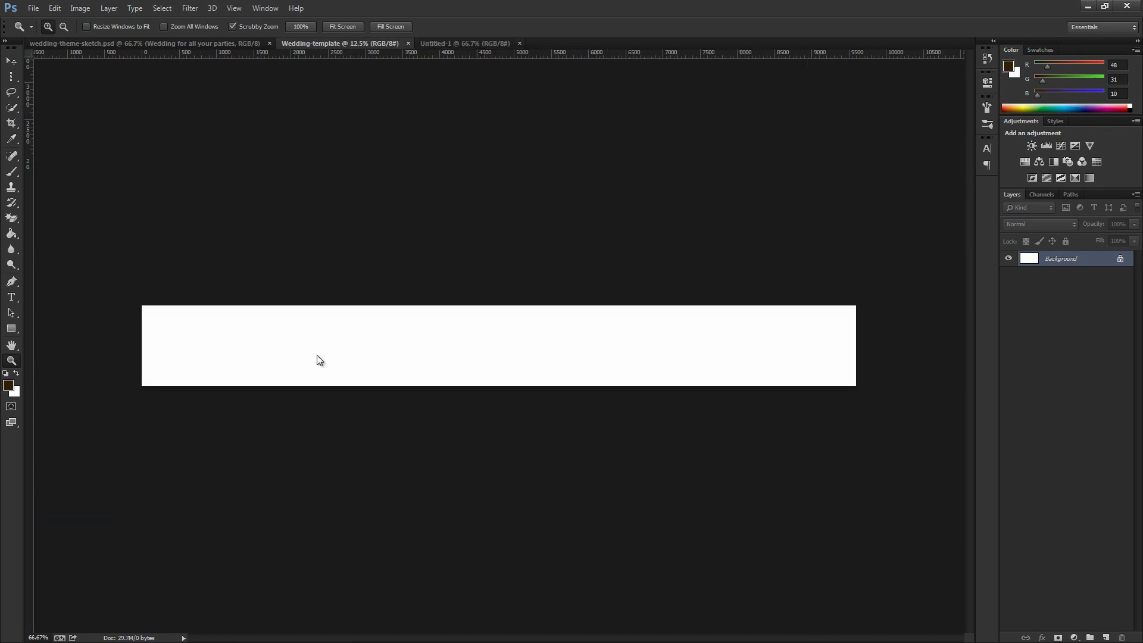
{"action": "left_click", "coordinate": [444, 43]}
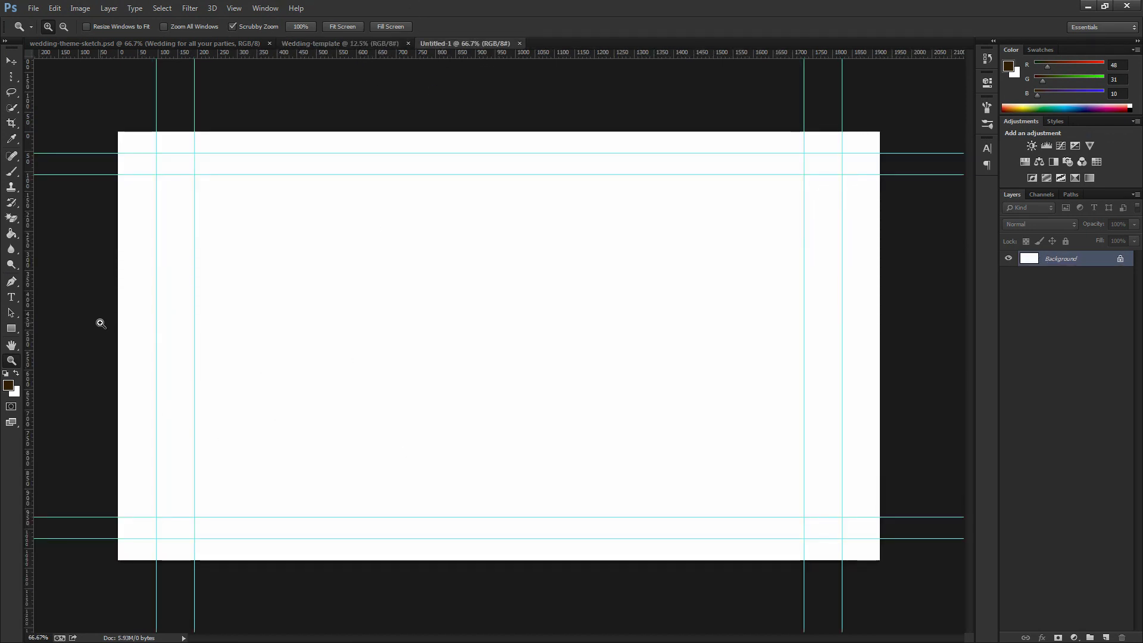
Make a Single Row Marquee selection snapped to Untitled-1's upper guide, checking View snapping
{"action": "left_click", "coordinate": [16, 83]}
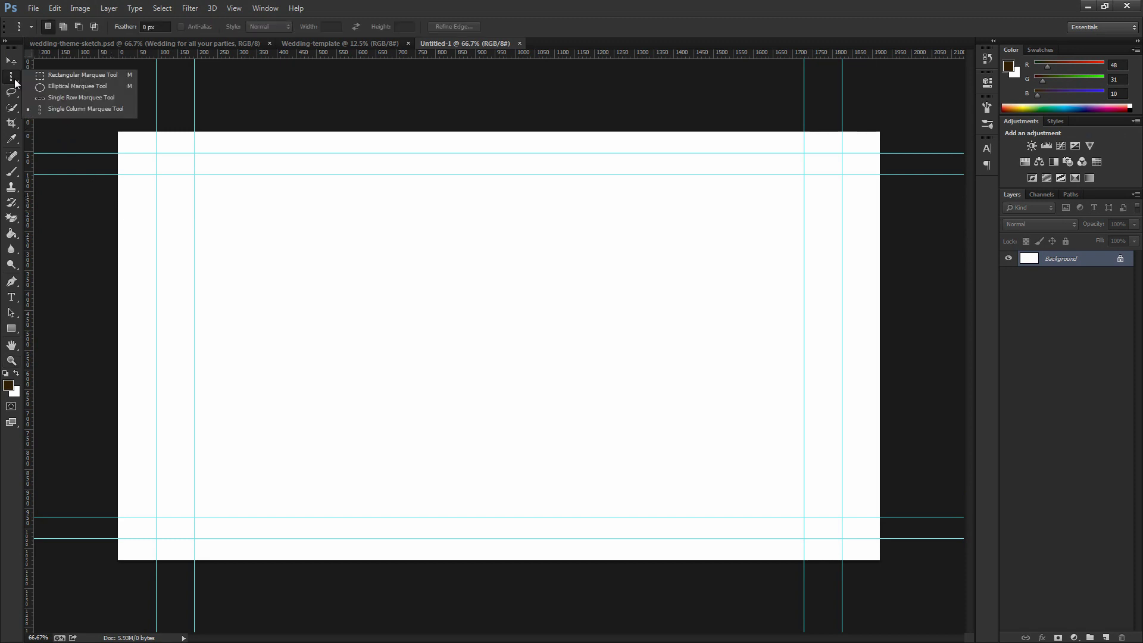
{"action": "left_click", "coordinate": [74, 97]}
{"action": "left_click", "coordinate": [200, 153]}
{"action": "right_click", "coordinate": [200, 153]}
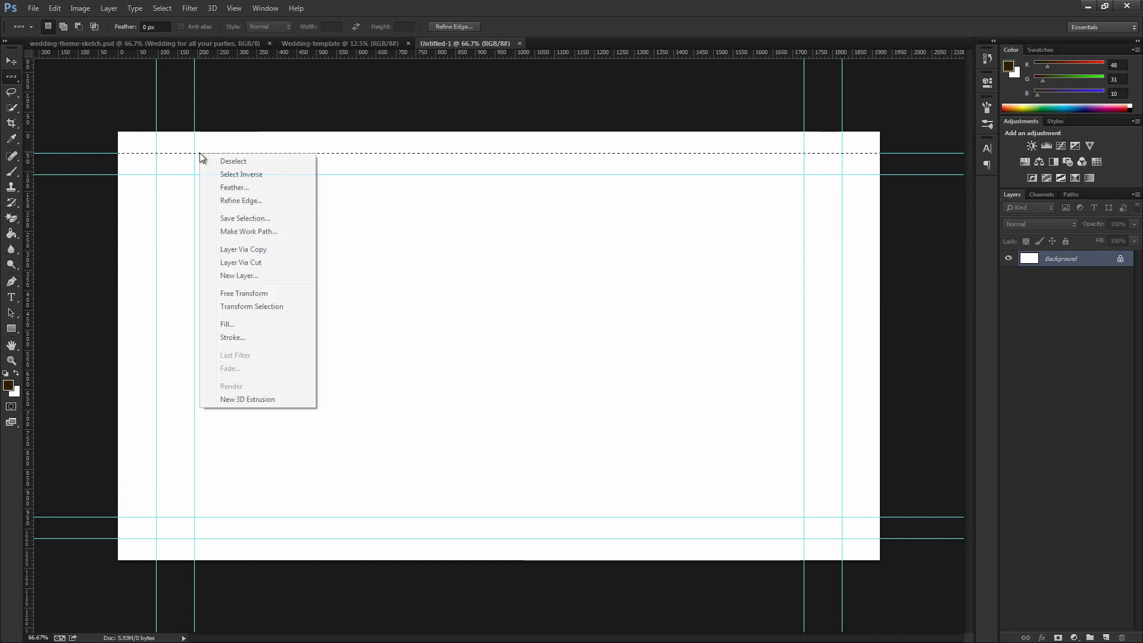
{"action": "left_click", "coordinate": [235, 11]}
{"action": "left_click", "coordinate": [236, 11]}
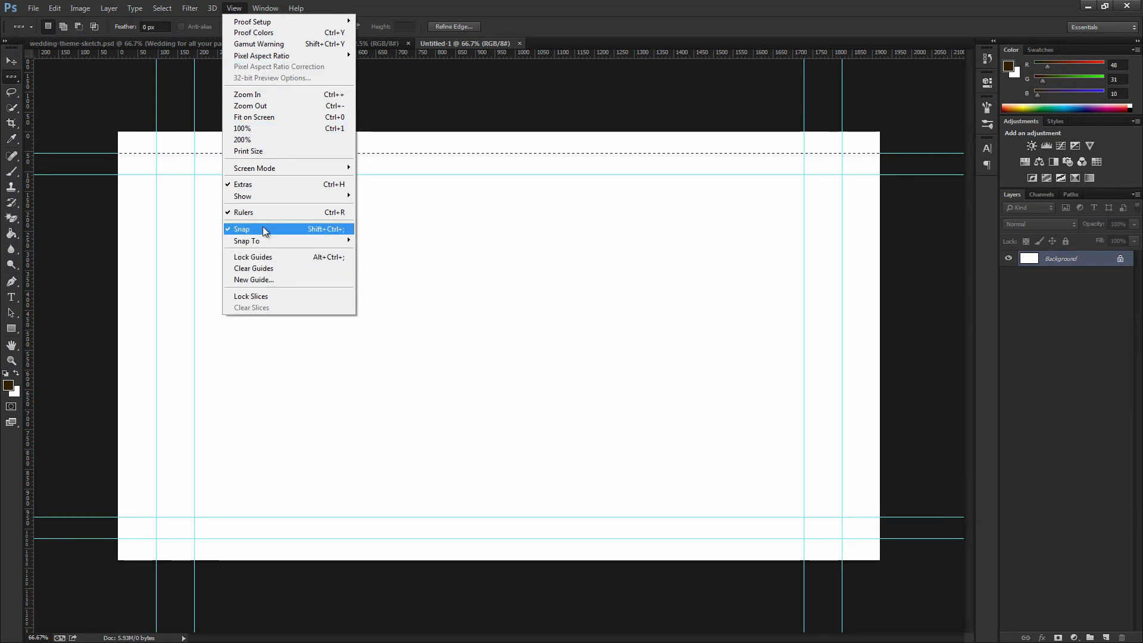
{"action": "left_click", "coordinate": [172, 211]}
{"action": "key", "text": "ctrl+d"}
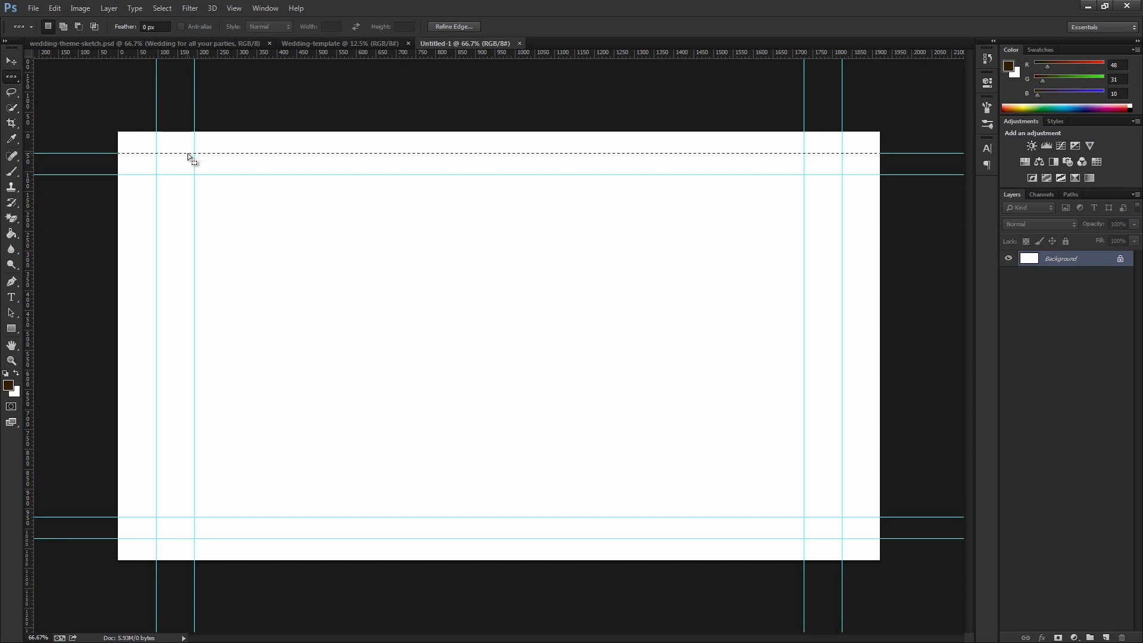
{"action": "right_click", "coordinate": [187, 153]}
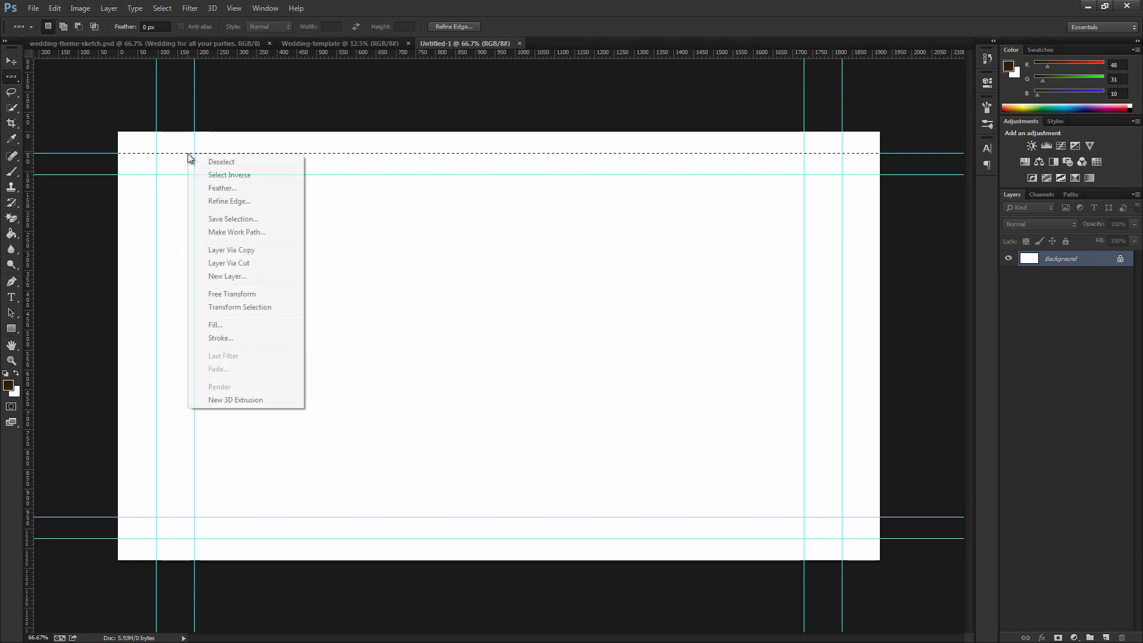
Stroke the first guide row with a 1 px bright red line
{"action": "left_click", "coordinate": [231, 339]}
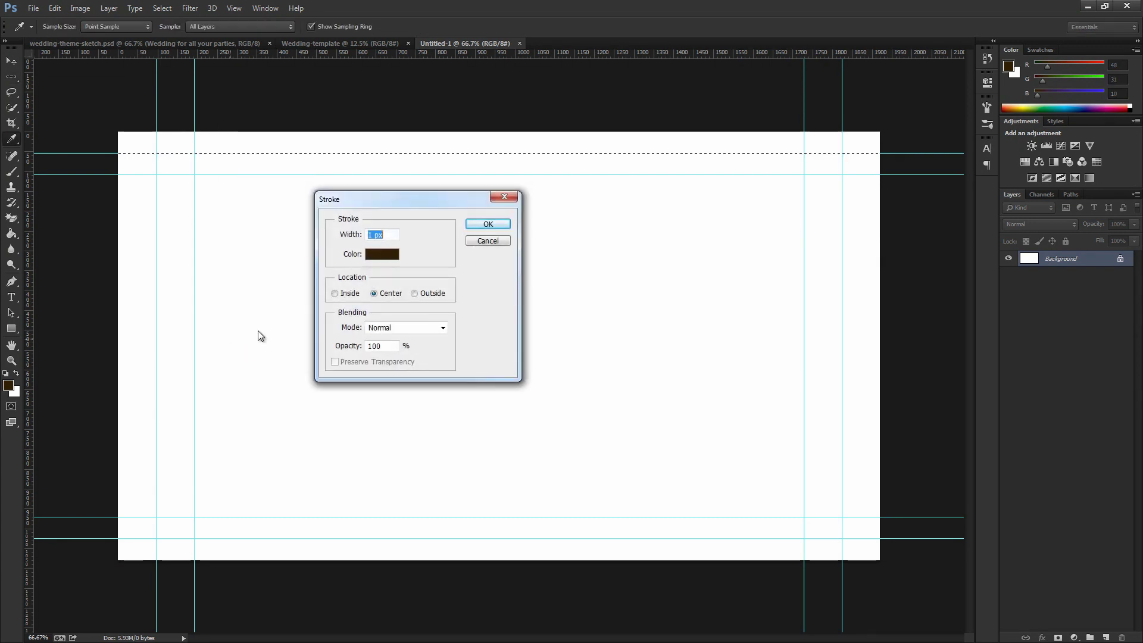
{"action": "left_click", "coordinate": [381, 254]}
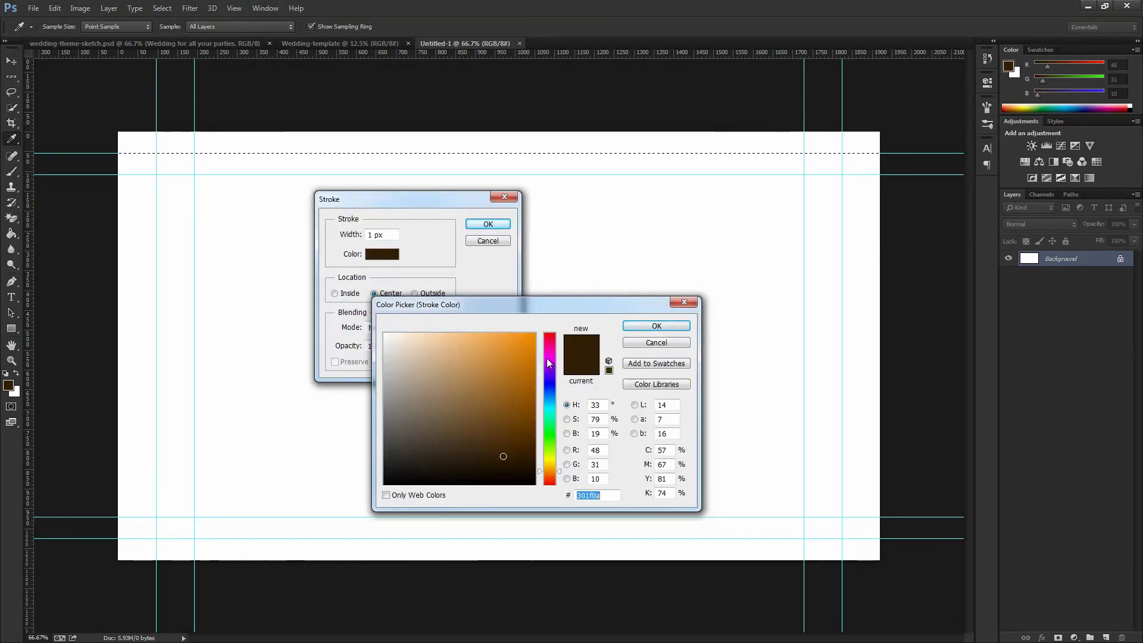
{"action": "left_click", "coordinate": [549, 341]}
{"action": "left_click", "coordinate": [534, 334]}
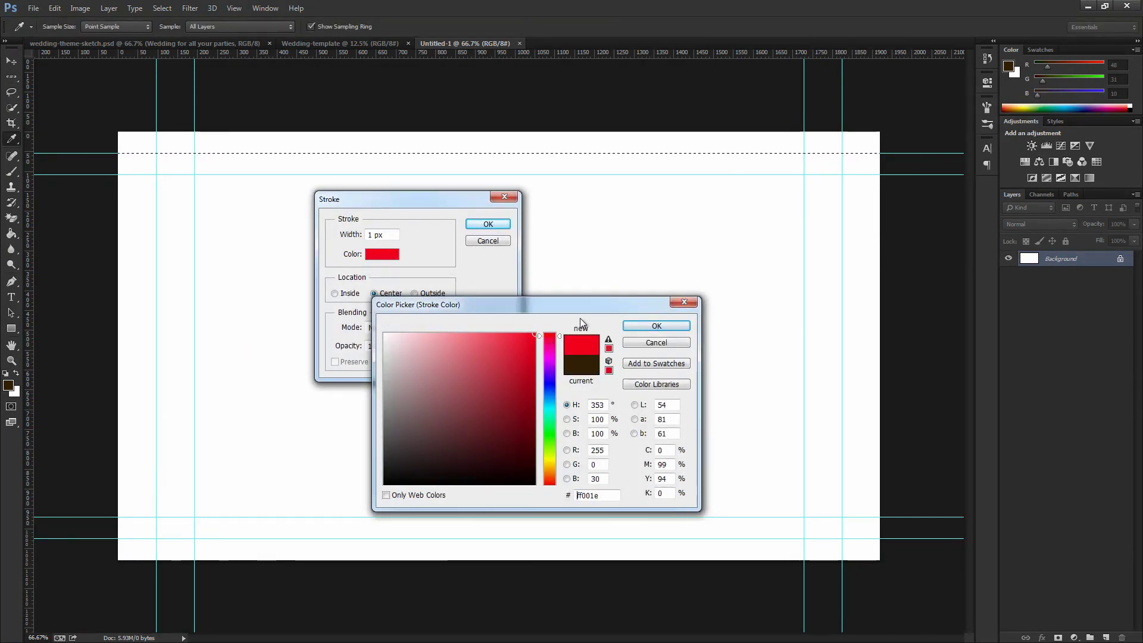
{"action": "left_click", "coordinate": [631, 329]}
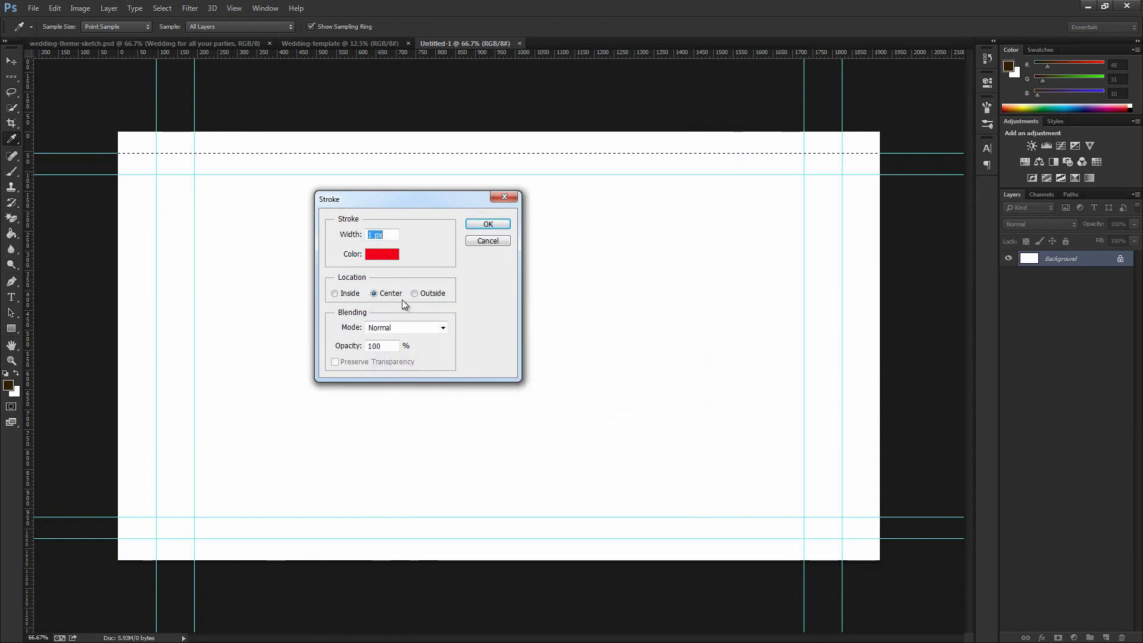
{"action": "left_click", "coordinate": [485, 225]}
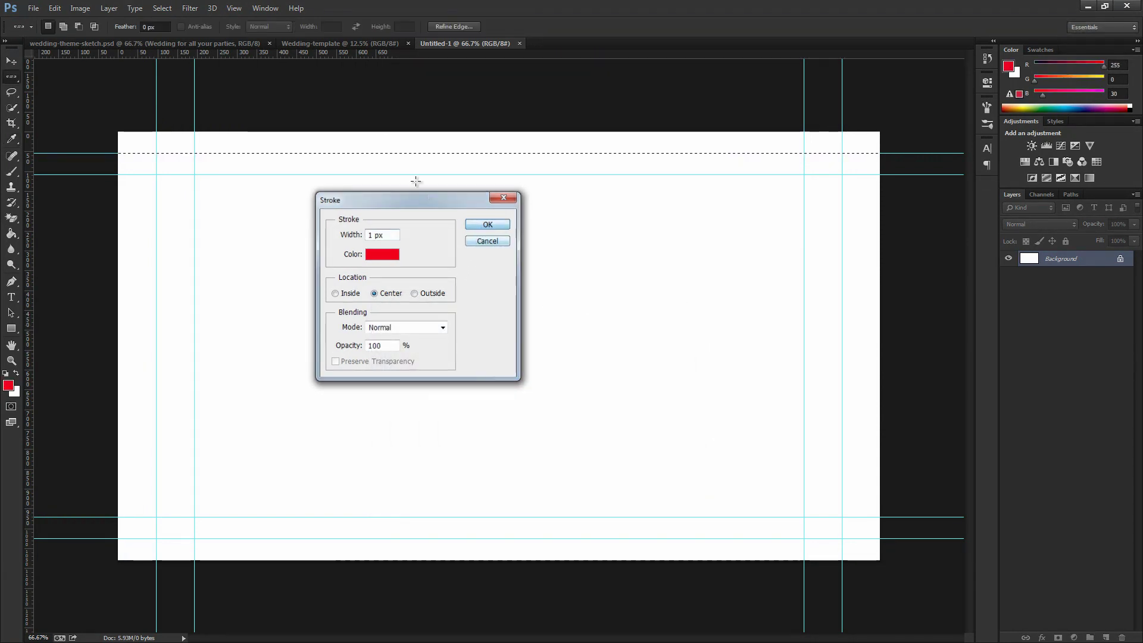
Stroke the next row and the lower guide row with the same 1 px red line
{"action": "right_click", "coordinate": [410, 183]}
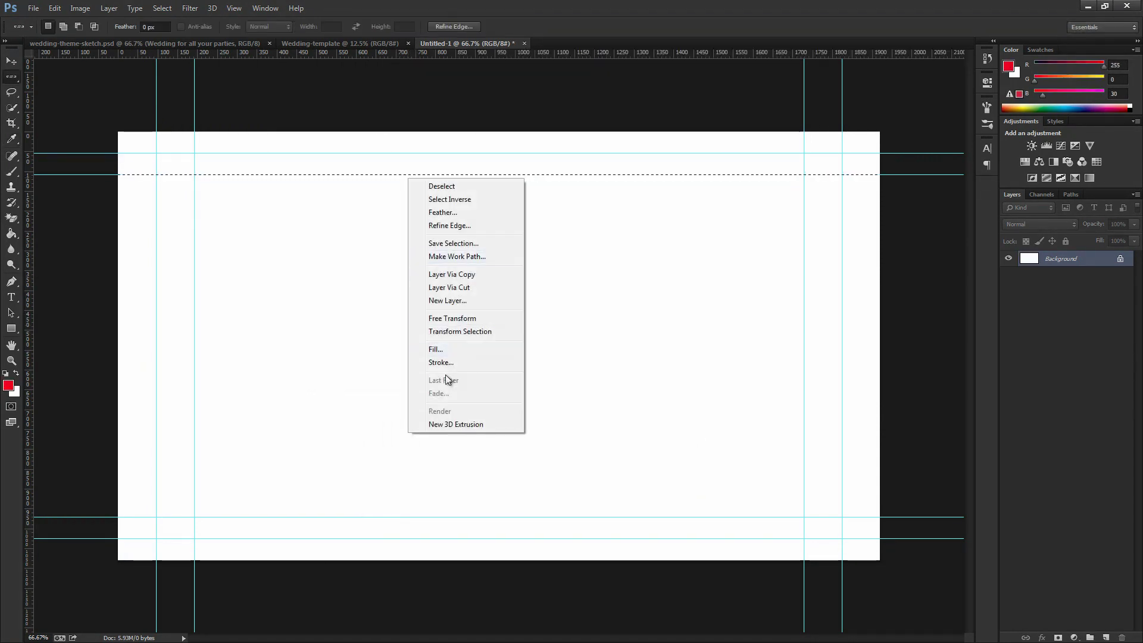
{"action": "left_click", "coordinate": [448, 362]}
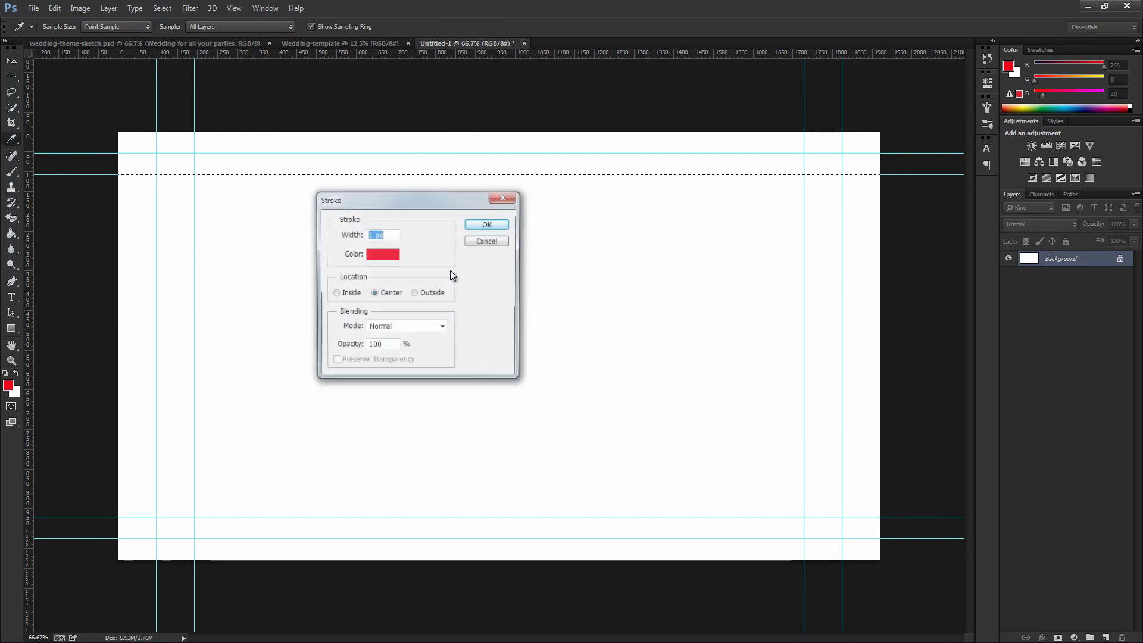
{"action": "left_click", "coordinate": [485, 225]}
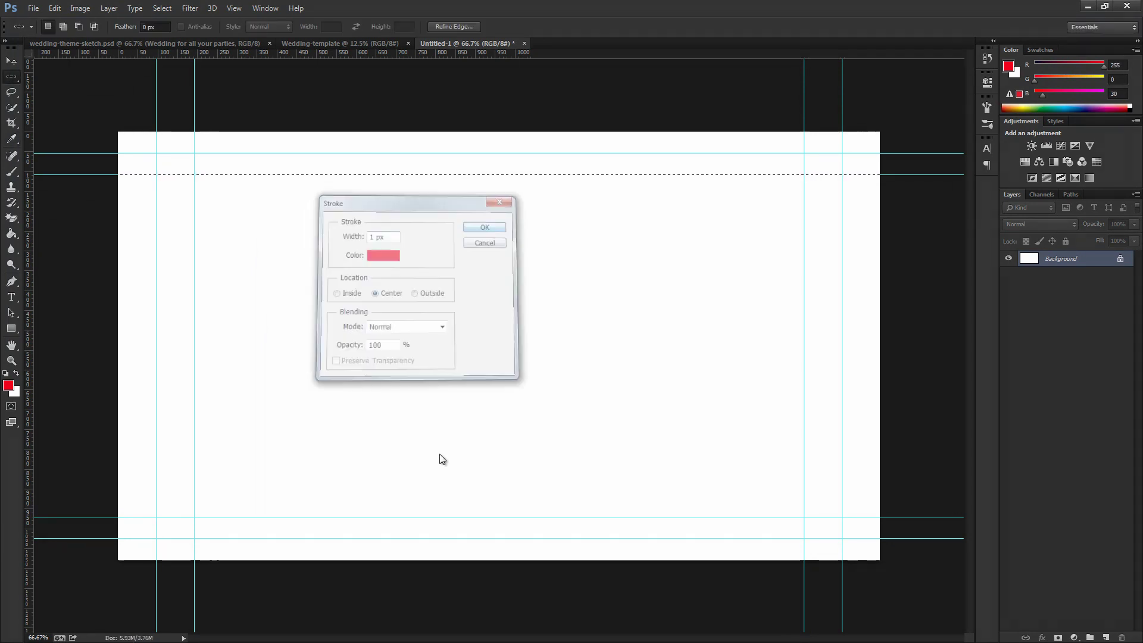
{"action": "left_click", "coordinate": [421, 518]}
{"action": "right_click", "coordinate": [423, 517]}
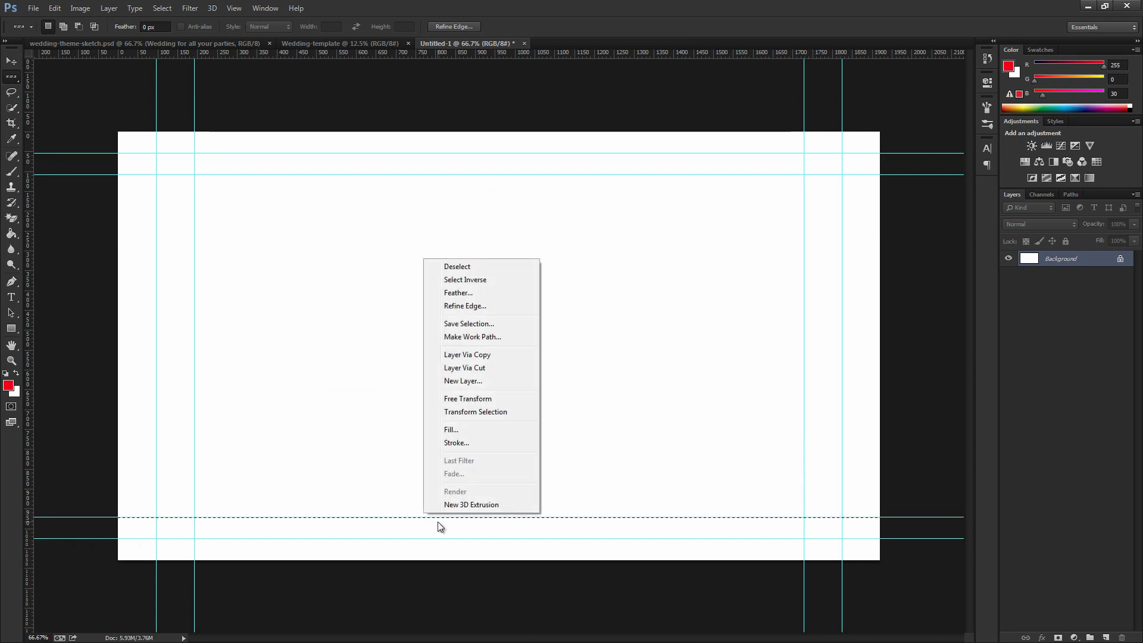
{"action": "left_click", "coordinate": [457, 442]}
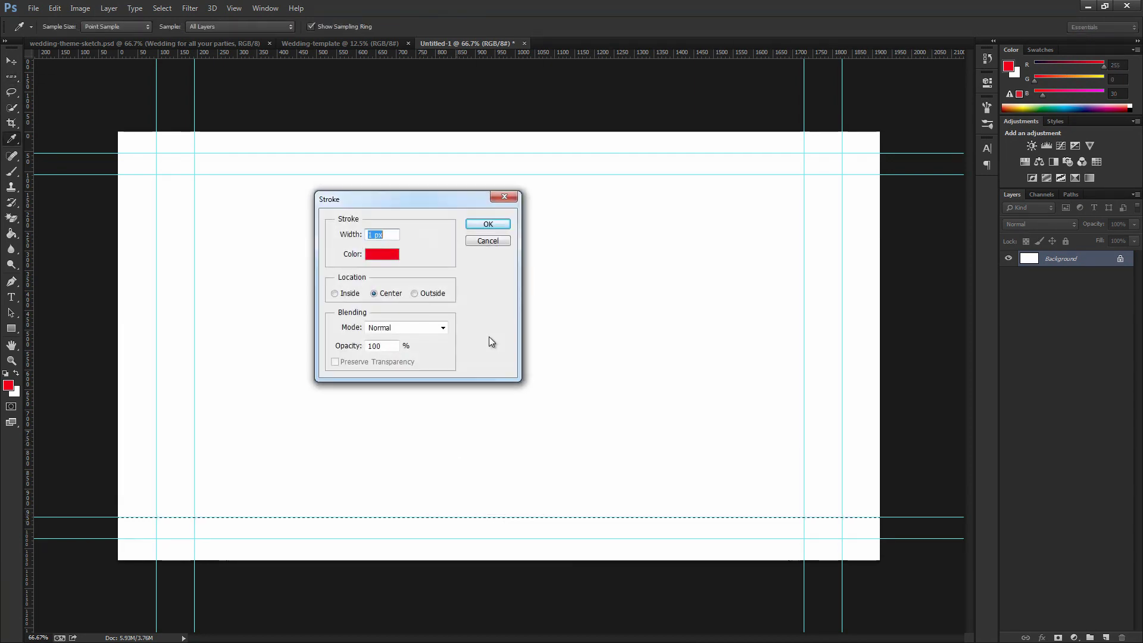
{"action": "left_click", "coordinate": [486, 225]}
Stroke the bottom guide row in 1 px red
{"action": "left_click", "coordinate": [428, 539]}
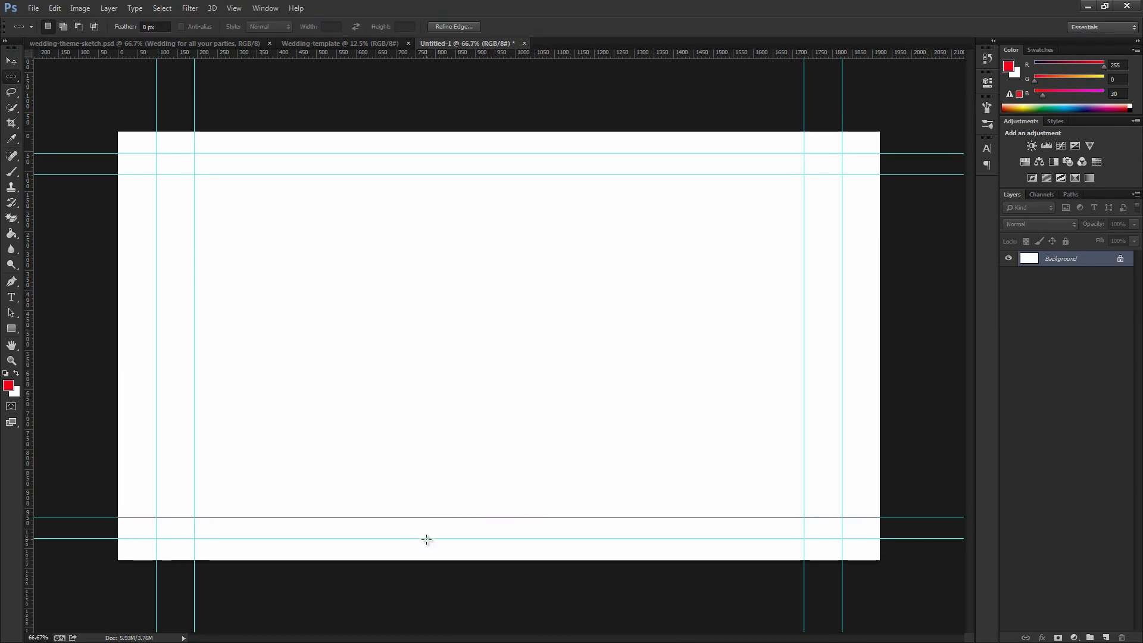
{"action": "right_click", "coordinate": [427, 538]}
{"action": "left_click", "coordinate": [476, 470]}
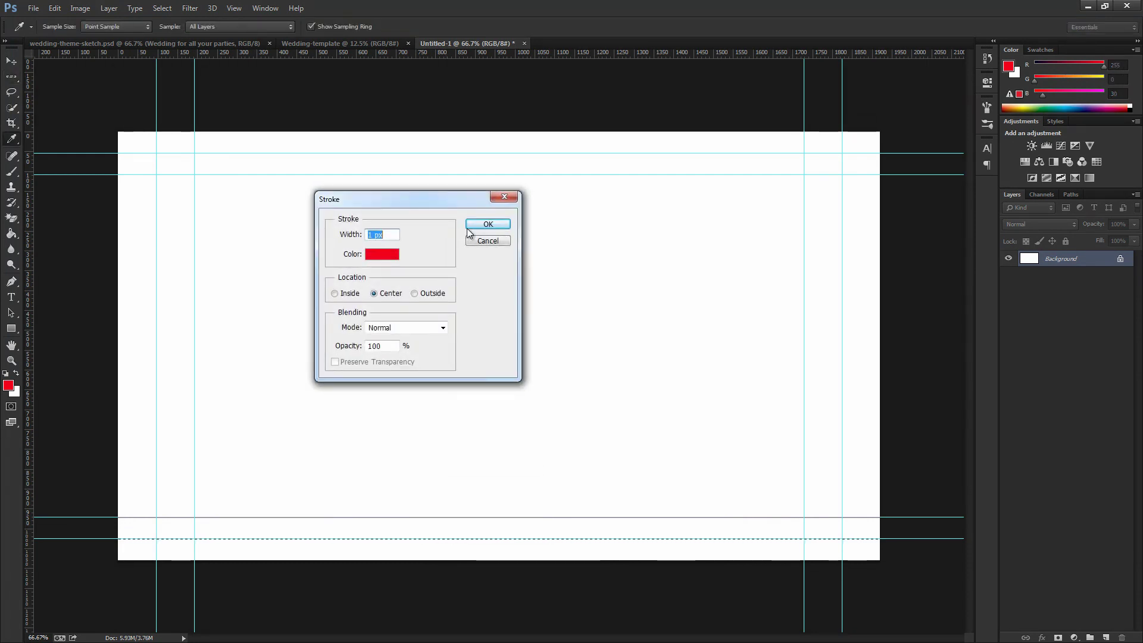
{"action": "left_click", "coordinate": [476, 225]}
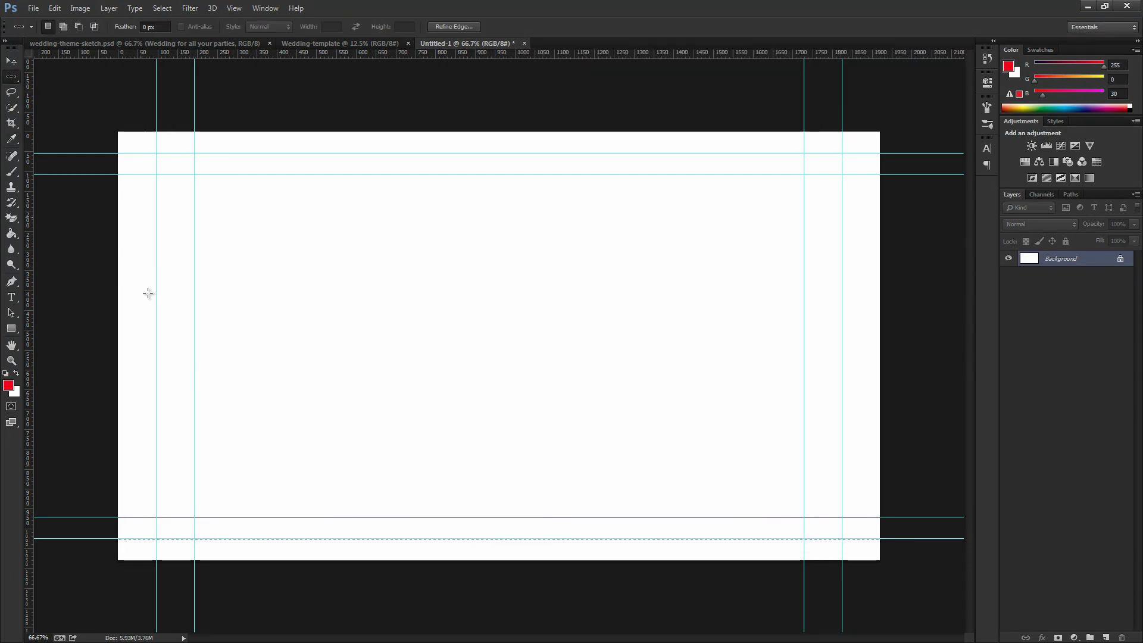
{"action": "right_click", "coordinate": [12, 76]}
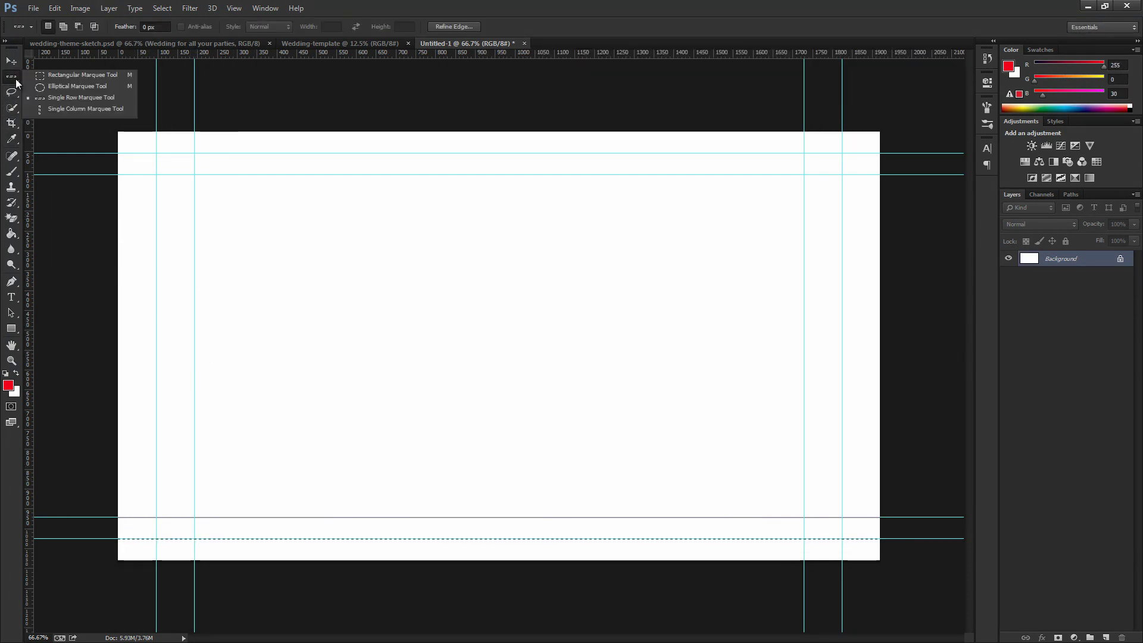
With the Single Column Marquee, stroke the inner and outer left guide columns in 1 px red
{"action": "left_click", "coordinate": [88, 112]}
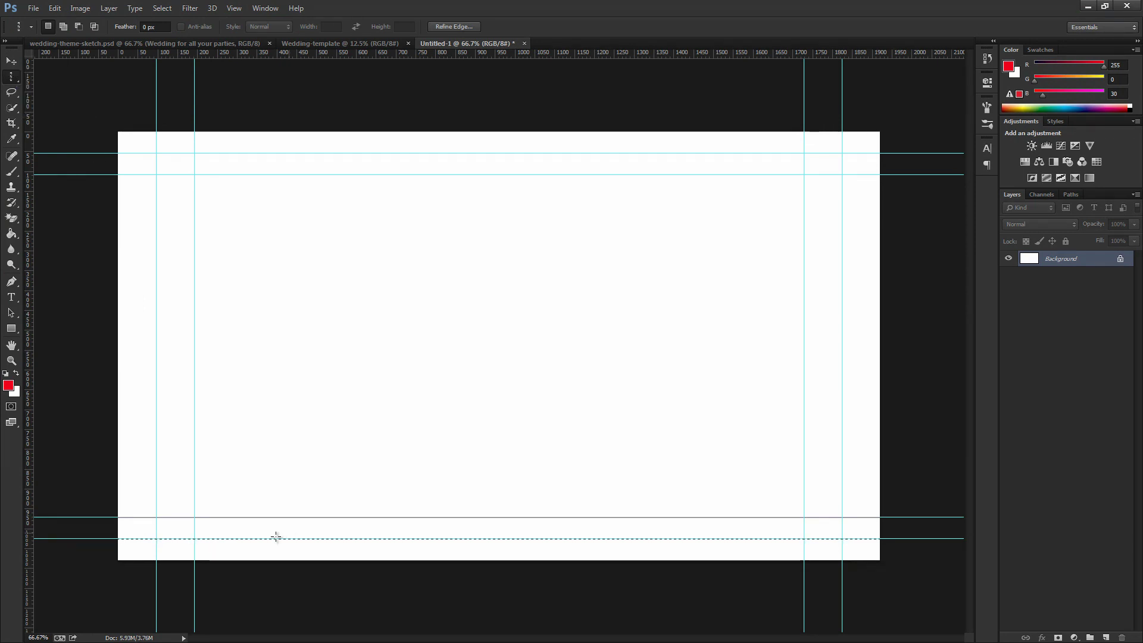
{"action": "left_click", "coordinate": [193, 475]}
{"action": "right_click", "coordinate": [193, 475]}
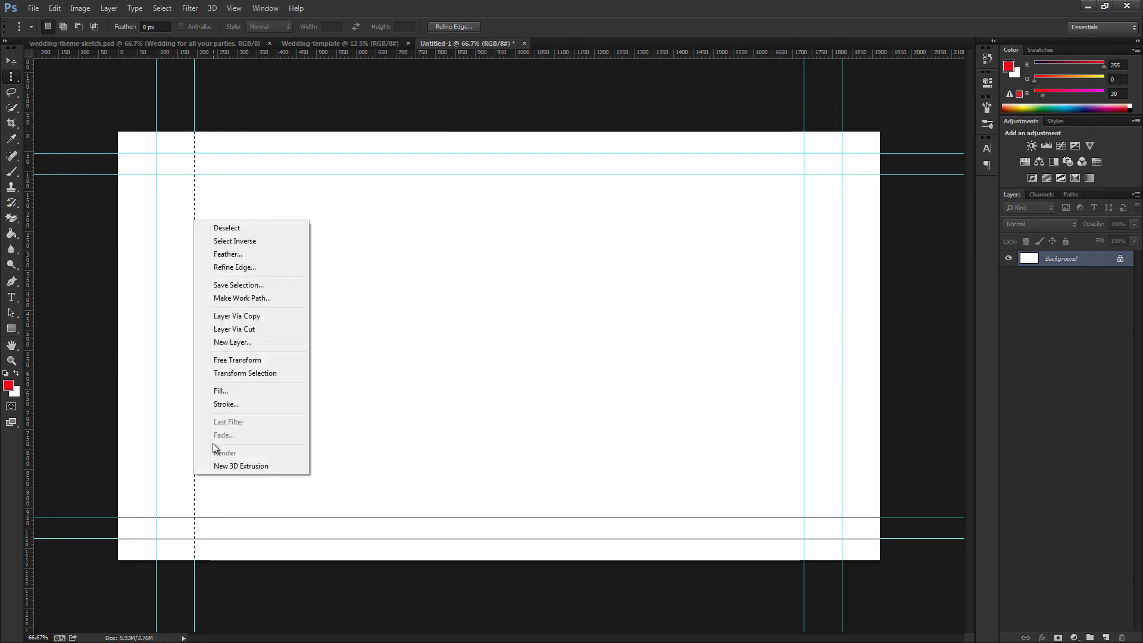
{"action": "left_click", "coordinate": [238, 405]}
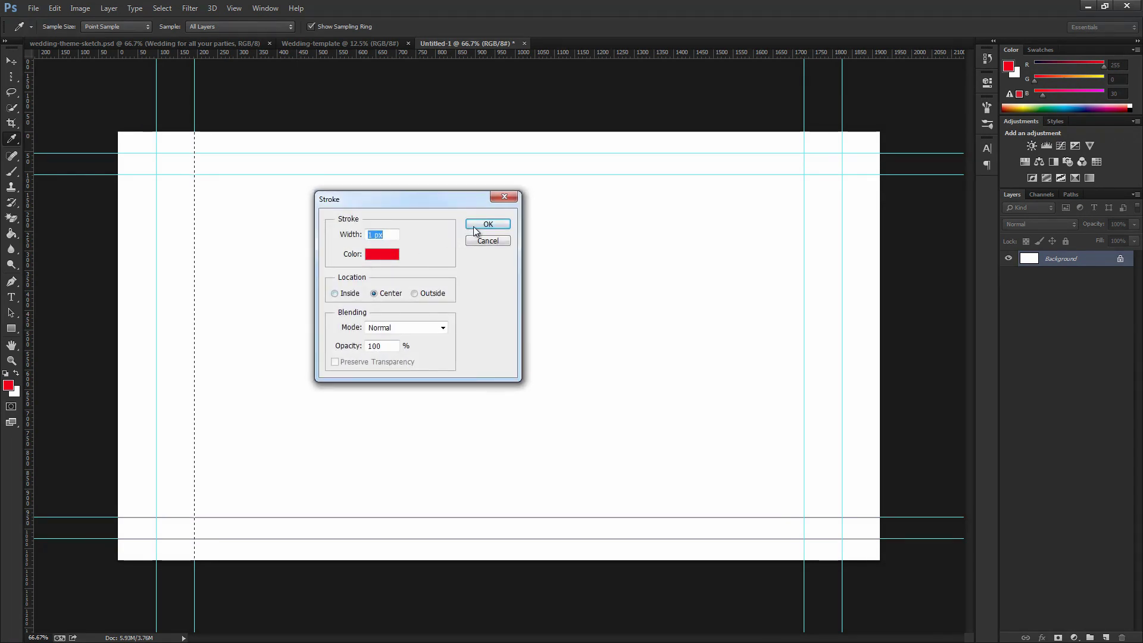
{"action": "key", "text": "Return"}
{"action": "left_click", "coordinate": [156, 418]}
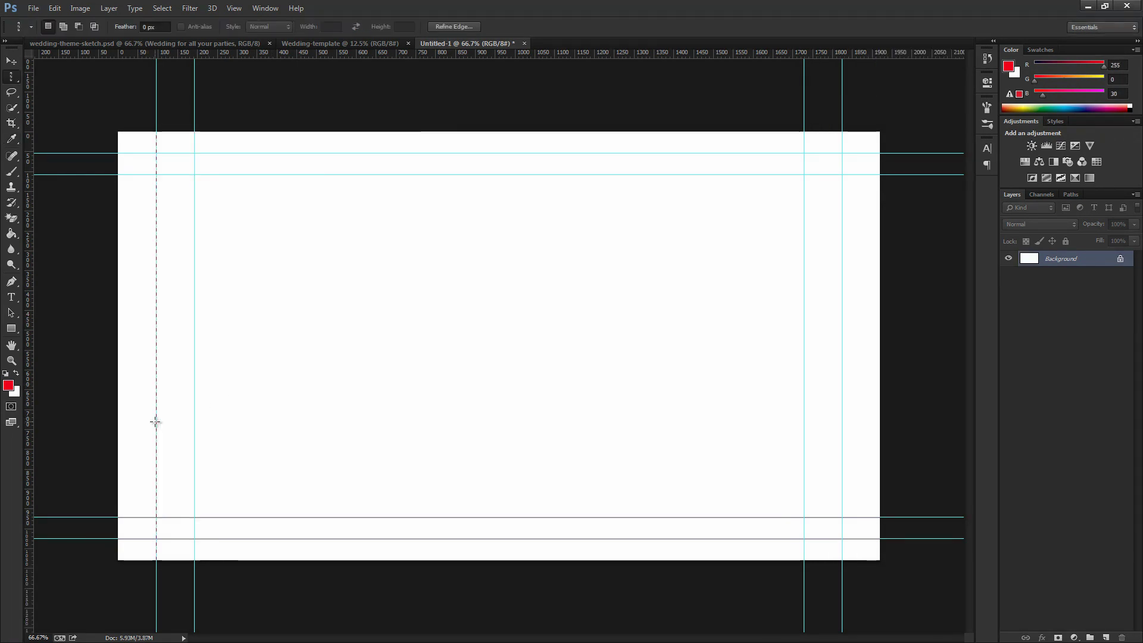
{"action": "right_click", "coordinate": [156, 419]}
{"action": "left_click", "coordinate": [199, 353]}
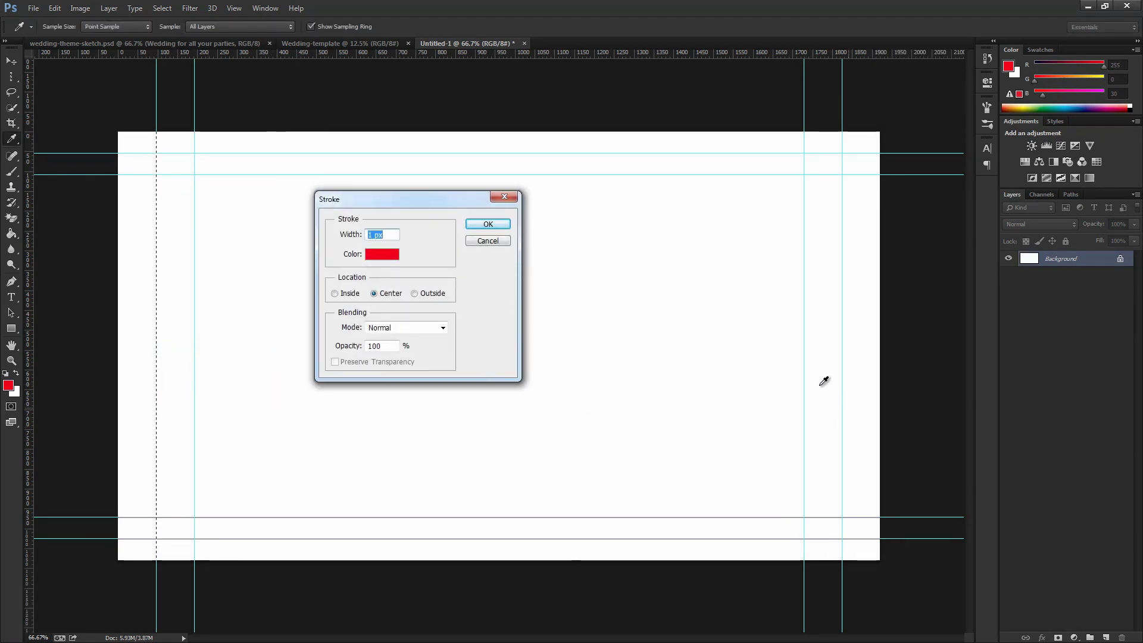
{"action": "left_click", "coordinate": [488, 224]}
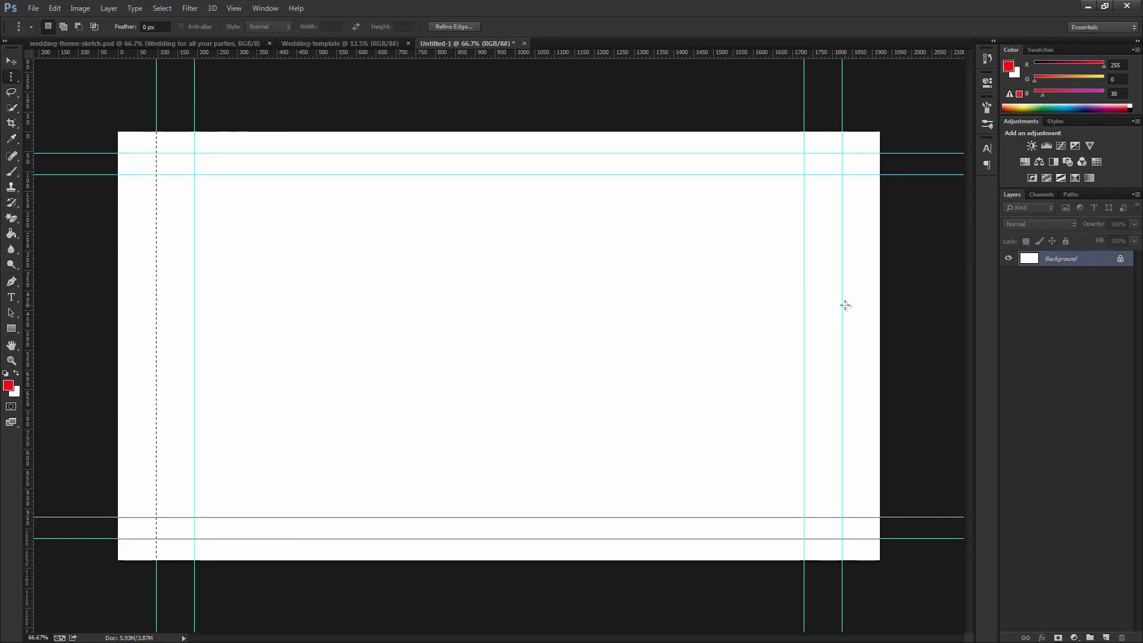
Stroke the outer and inner right guide columns in 1 px red, then drag the frame into Wedding-template
{"action": "left_click", "coordinate": [841, 306]}
{"action": "right_click", "coordinate": [842, 306]}
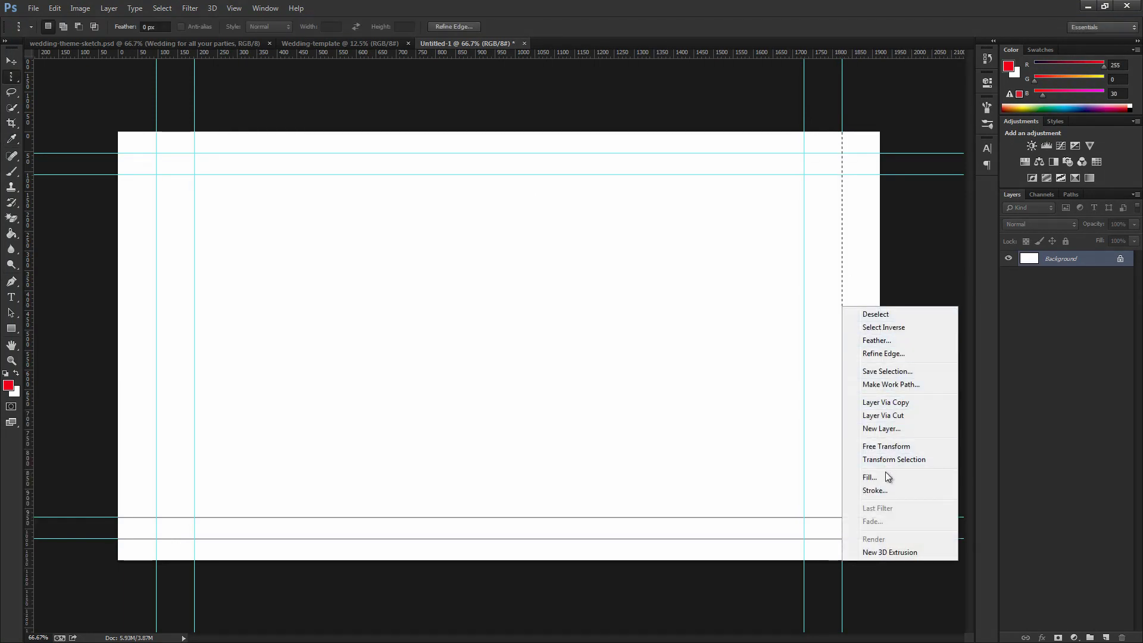
{"action": "left_click", "coordinate": [873, 490]}
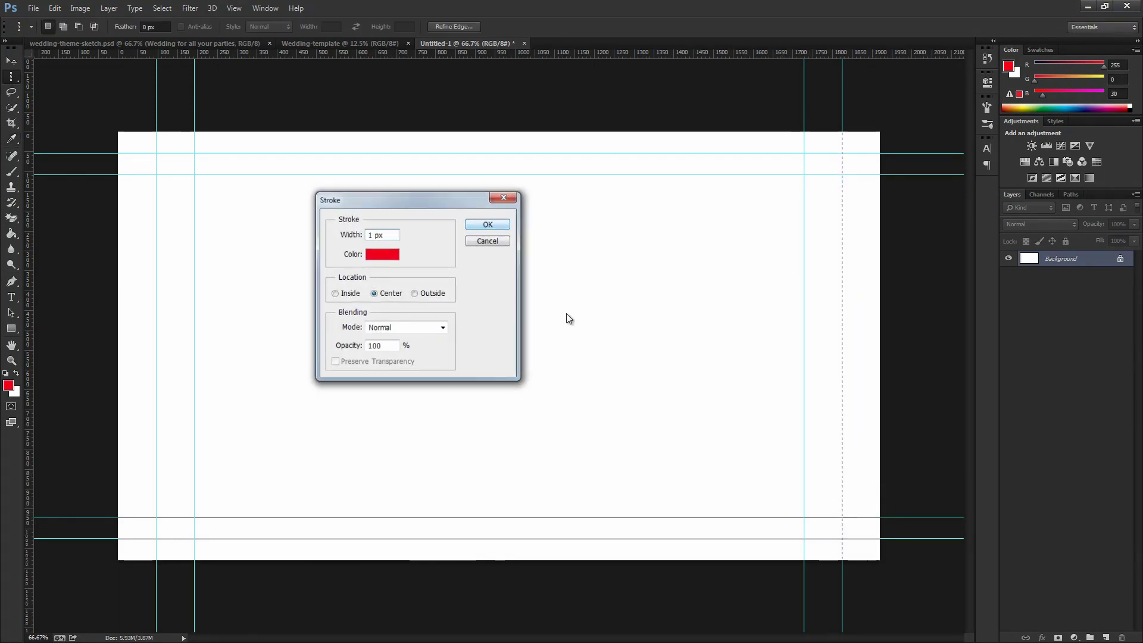
{"action": "key", "text": "Return"}
{"action": "left_click", "coordinate": [804, 325]}
{"action": "right_click", "coordinate": [804, 326]}
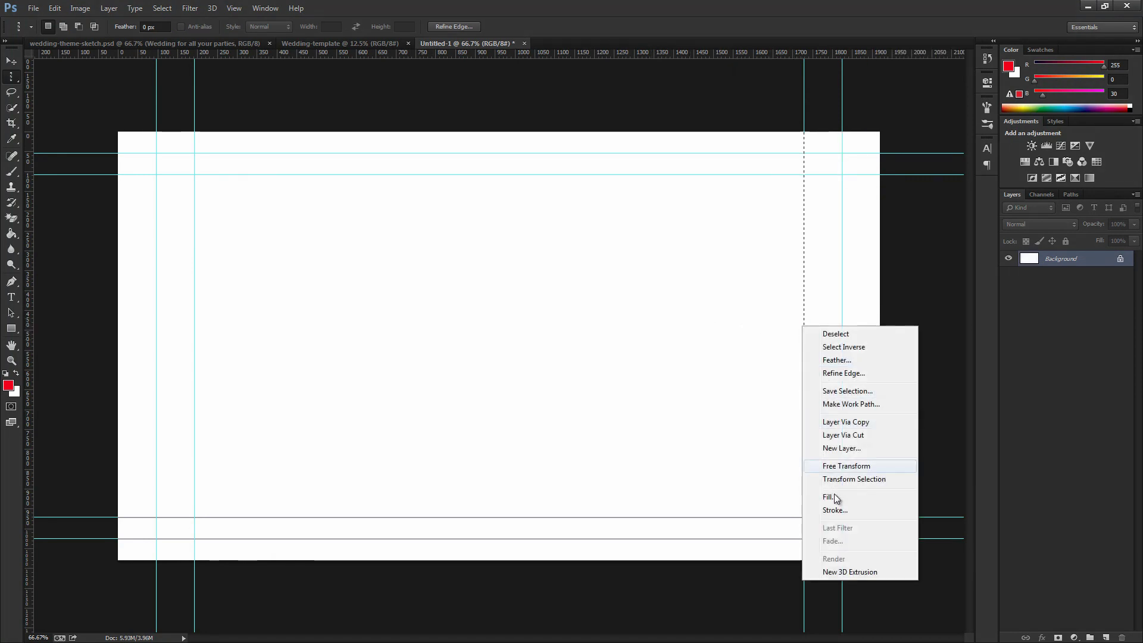
{"action": "left_click", "coordinate": [836, 510]}
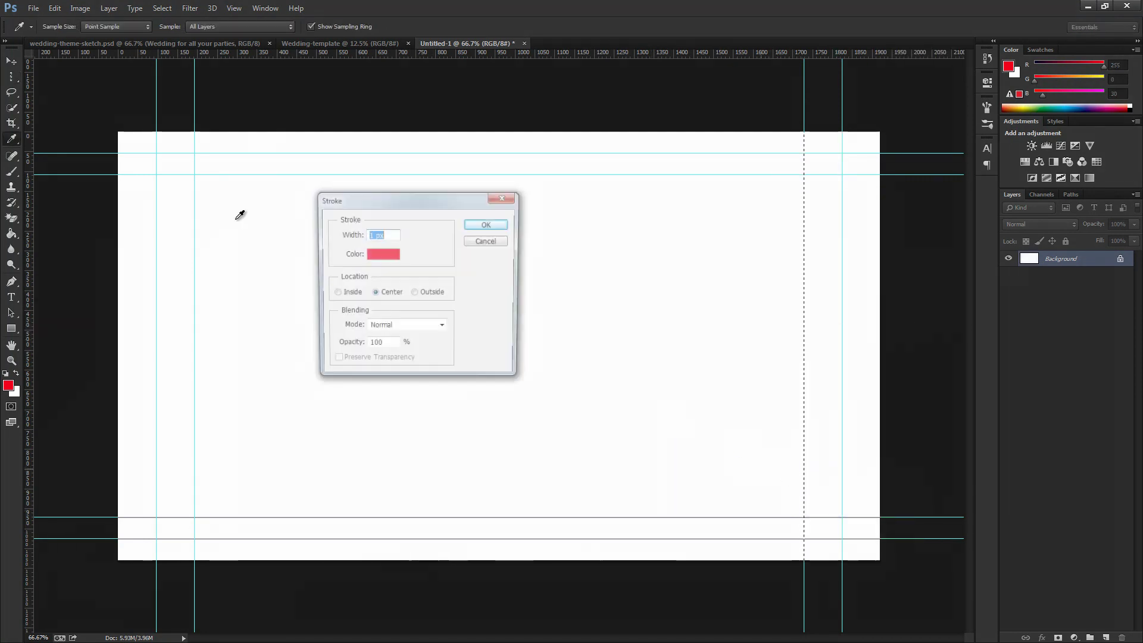
{"action": "left_click", "coordinate": [495, 229]}
{"action": "left_click", "coordinate": [12, 62]}
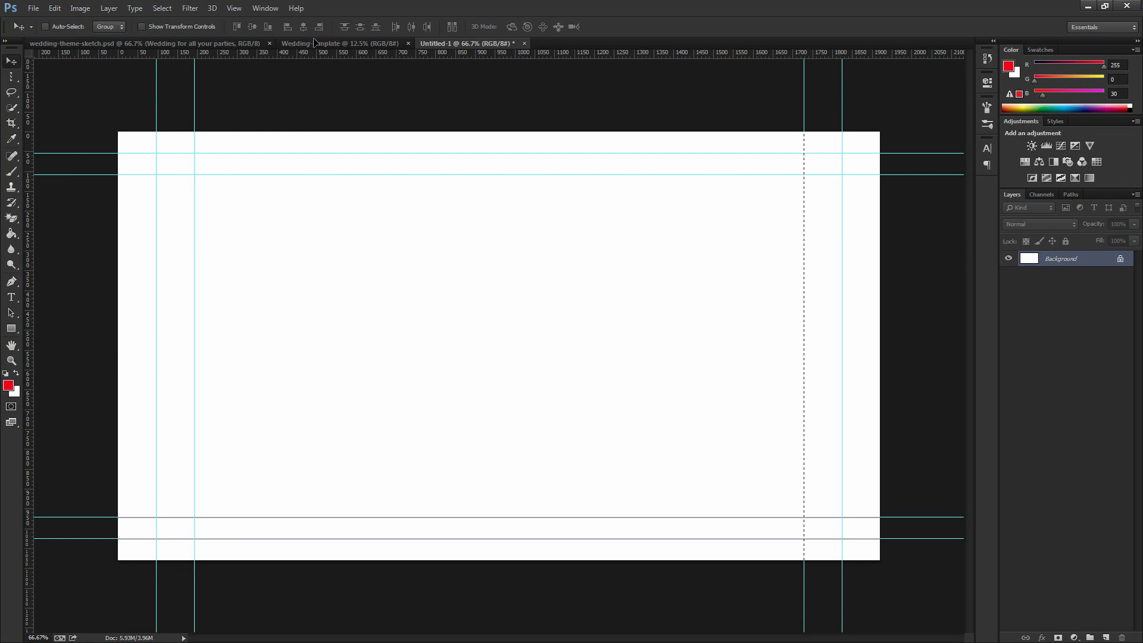
{"action": "left_click_drag", "start_coordinate": [313, 42], "coordinate": [299, 343]}
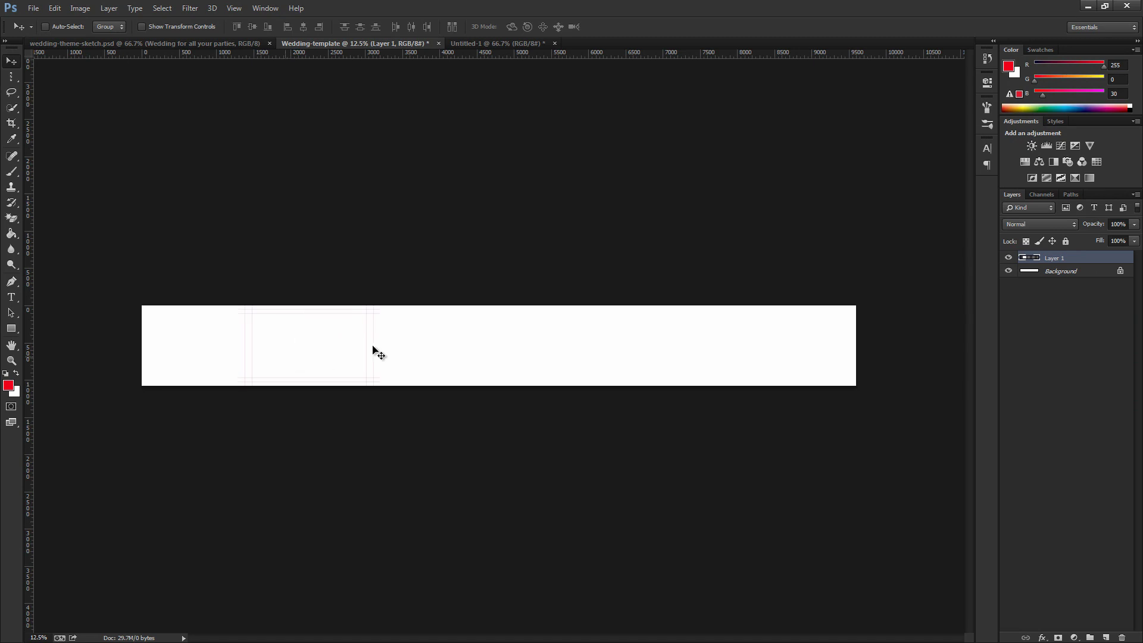
Deselect Layer 1 once the line frame sits in Wedding-template
{"action": "left_click", "coordinate": [1046, 368]}
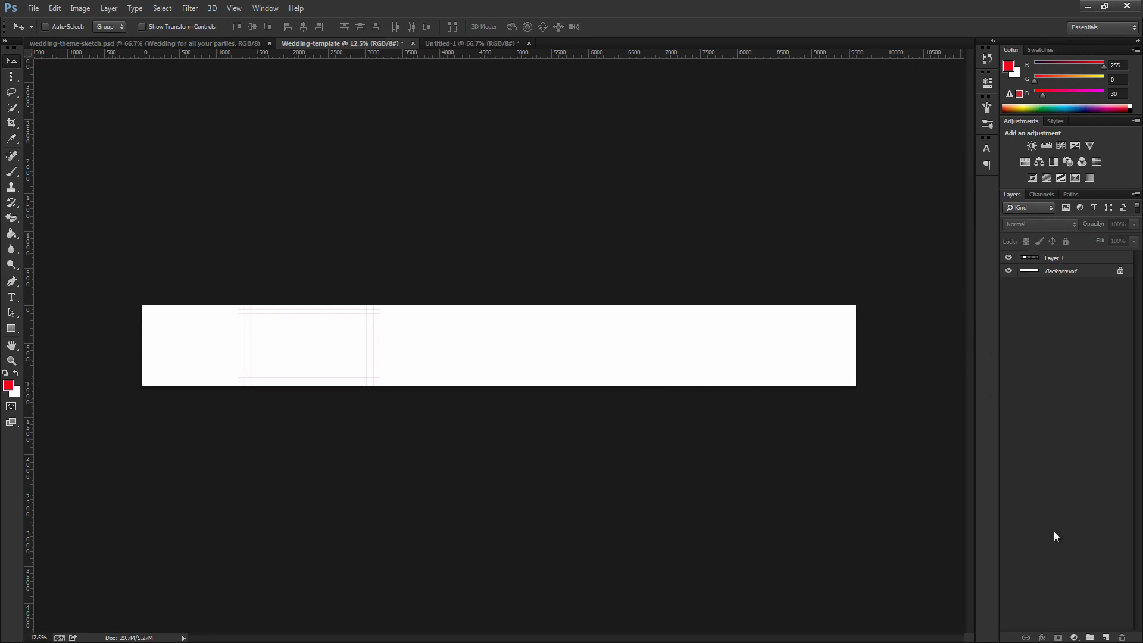
Add a Solid Color fill layer in hex #868371 over the whole banner
{"action": "left_click", "coordinate": [1074, 638]}
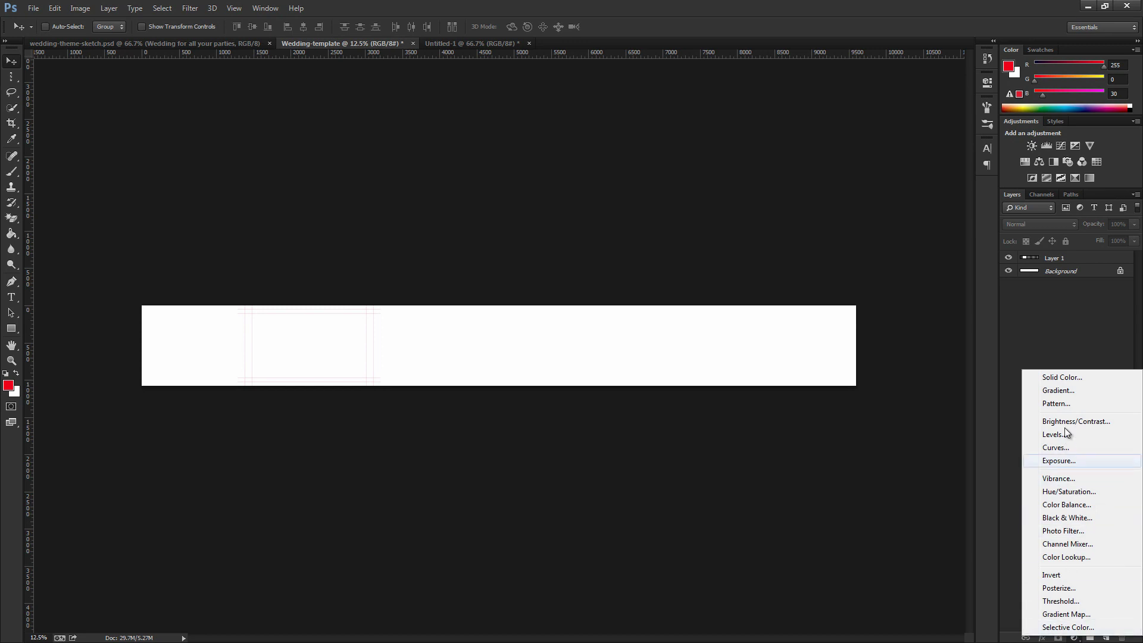
{"action": "left_click", "coordinate": [1084, 379]}
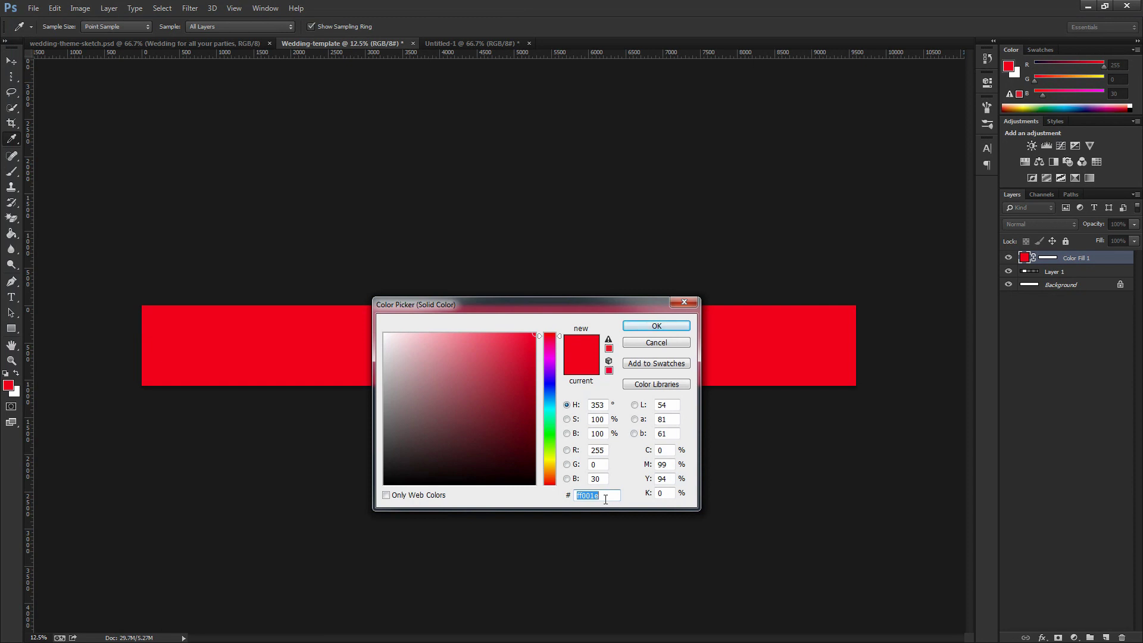
{"action": "type", "text": "8683"}
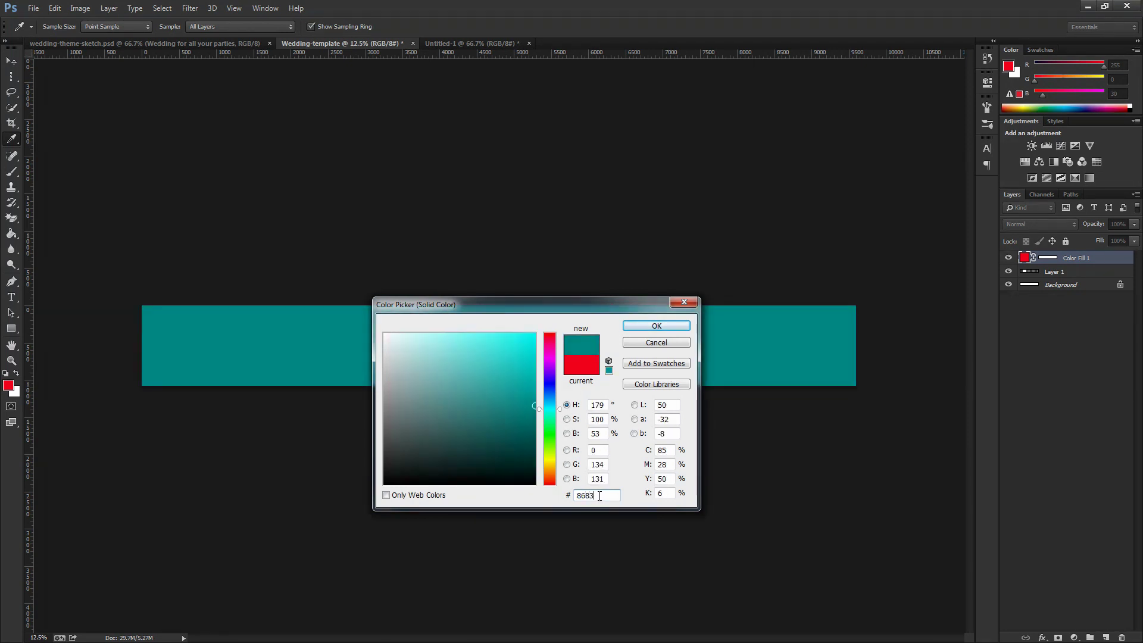
{"action": "type", "text": "71"}
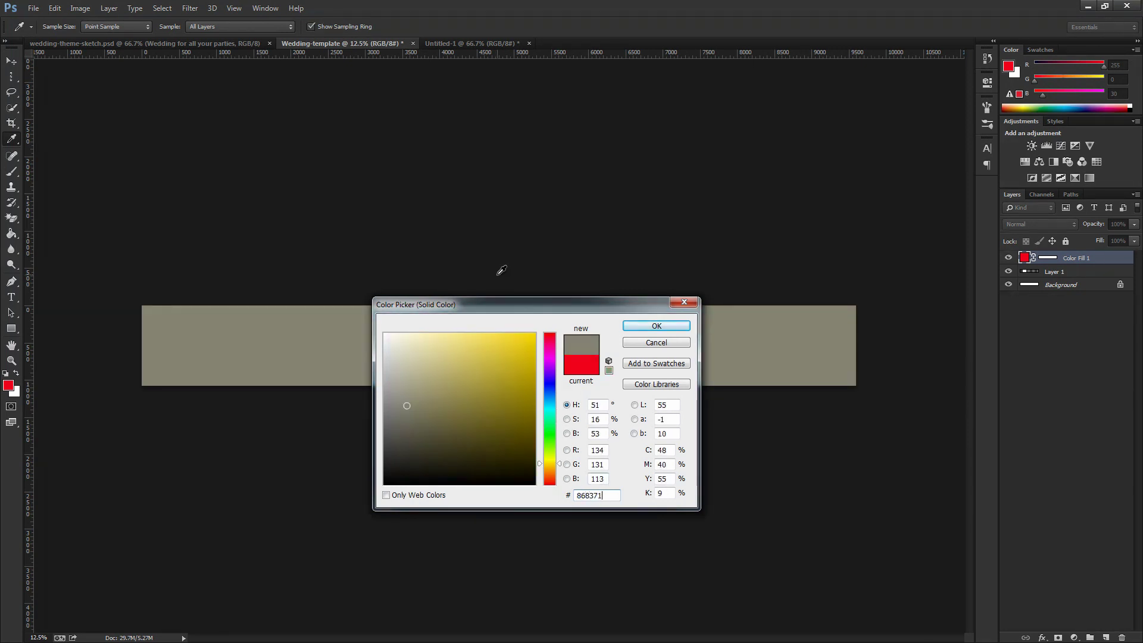
{"action": "left_click", "coordinate": [656, 326]}
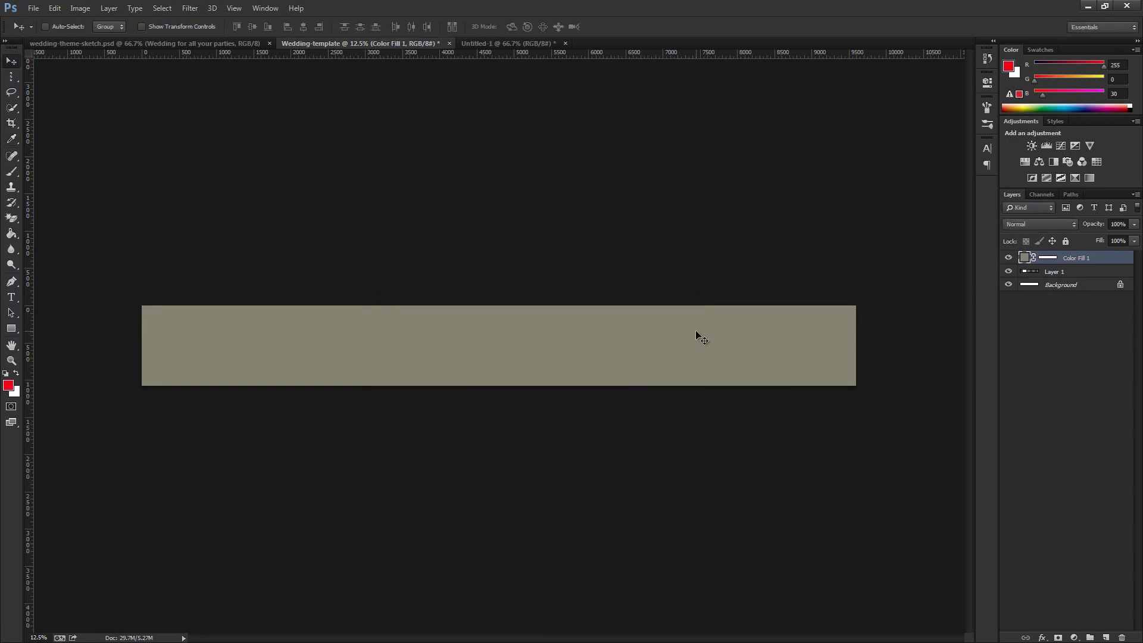
{"action": "left_click", "coordinate": [1042, 638]}
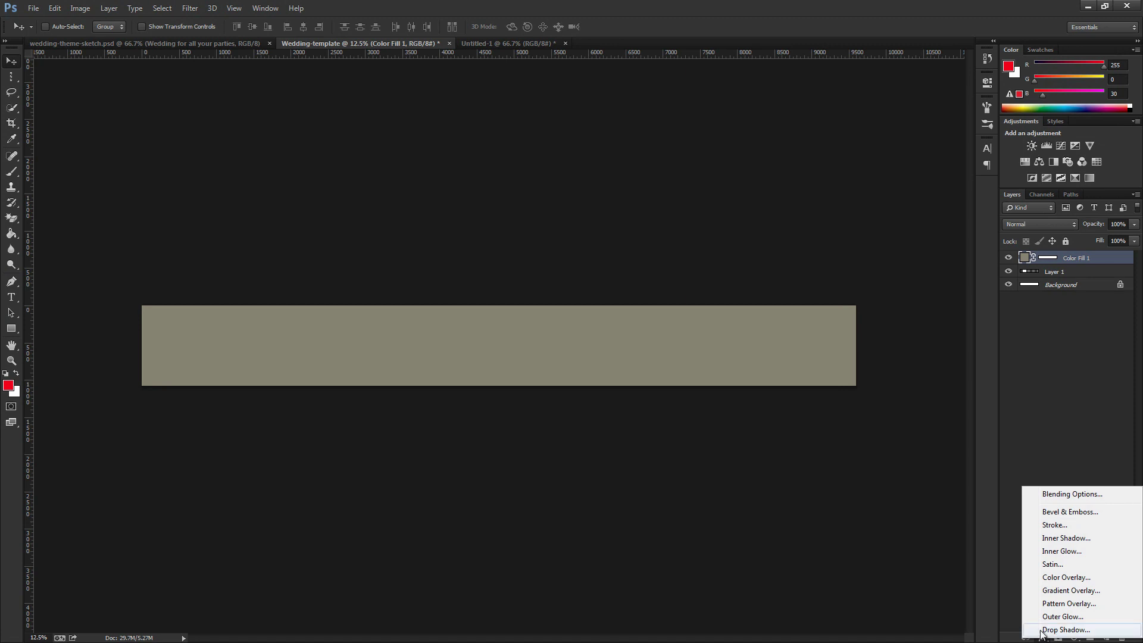
Add a Pattern Overlay to Color Fill 1, keeping the current linen pattern
{"action": "left_click", "coordinate": [1059, 606]}
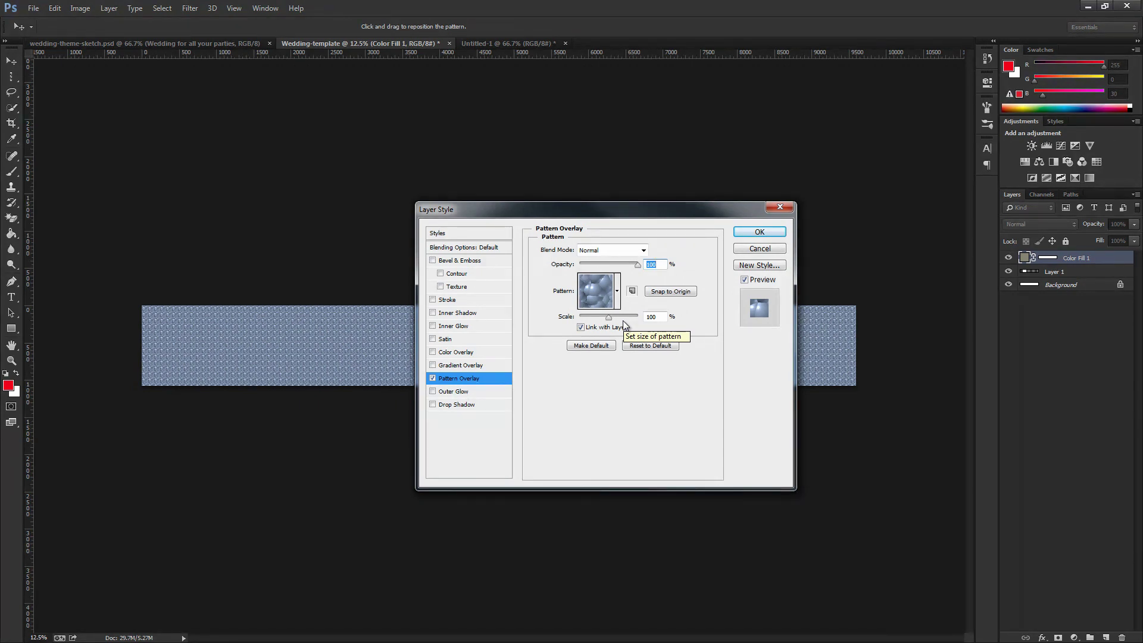
{"action": "left_click", "coordinate": [617, 291]}
{"action": "left_click", "coordinate": [560, 365]}
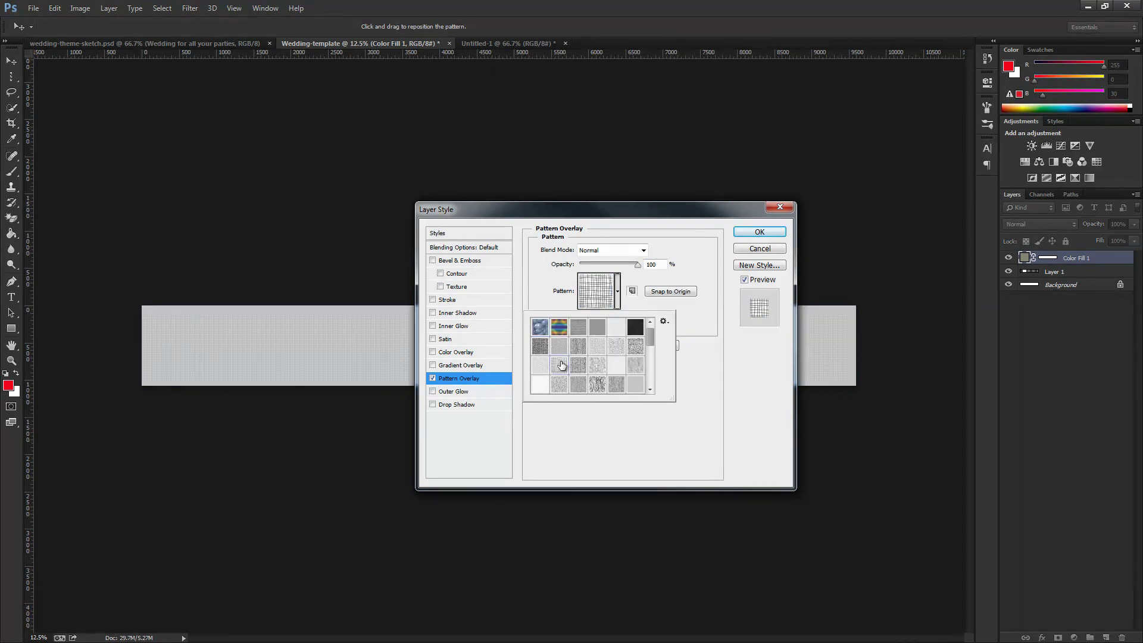
{"action": "left_click", "coordinate": [664, 323]}
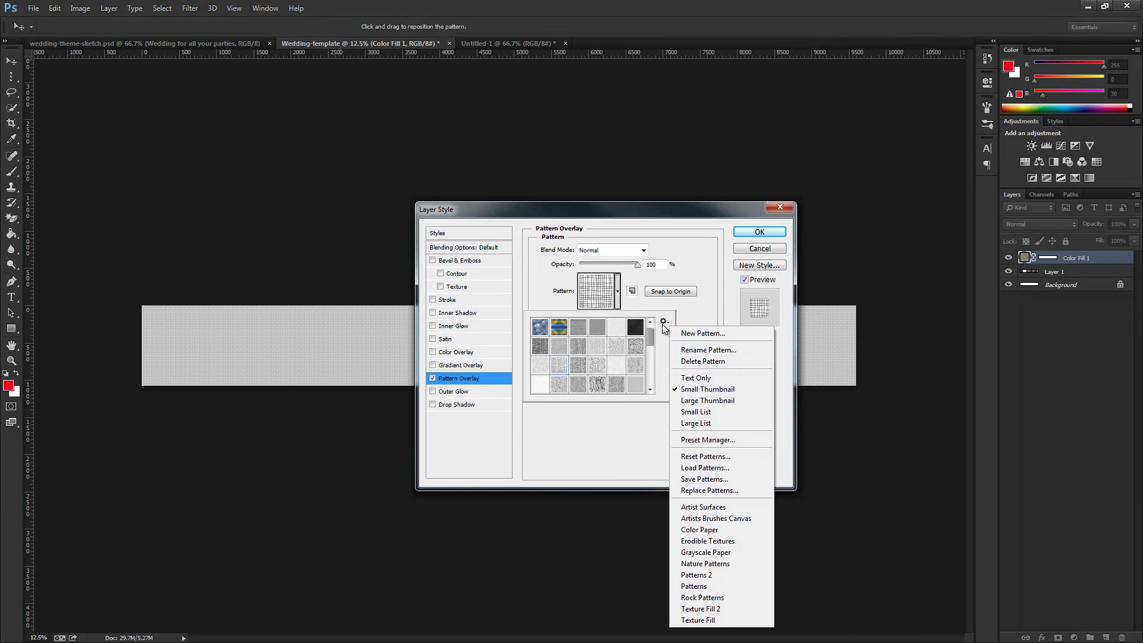
{"action": "left_click", "coordinate": [710, 464]}
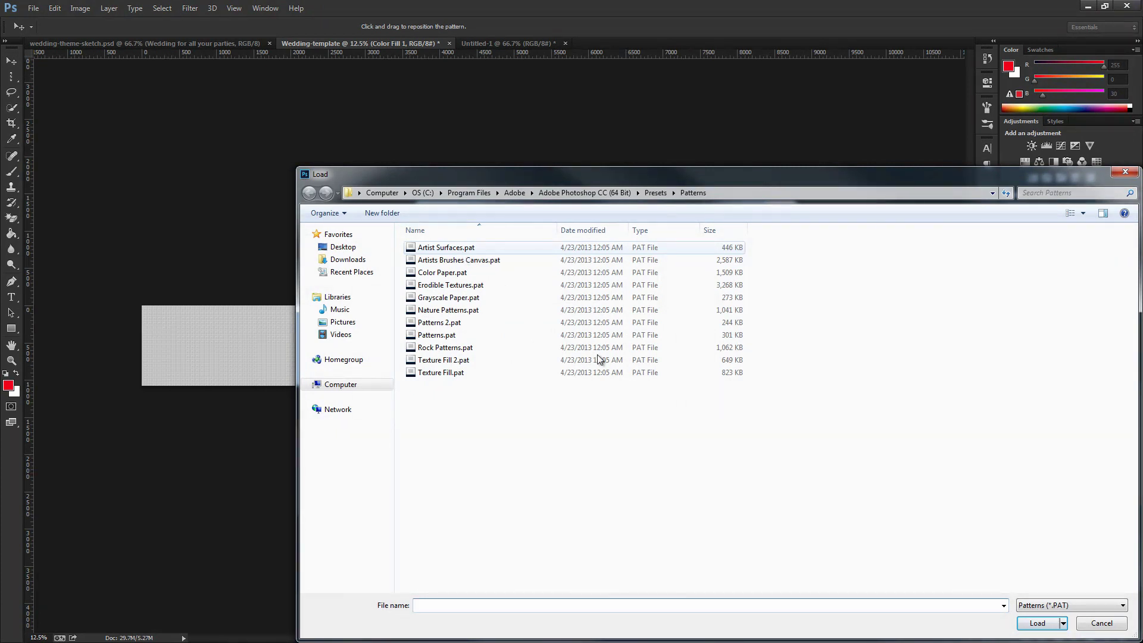
{"action": "left_click", "coordinate": [1080, 622]}
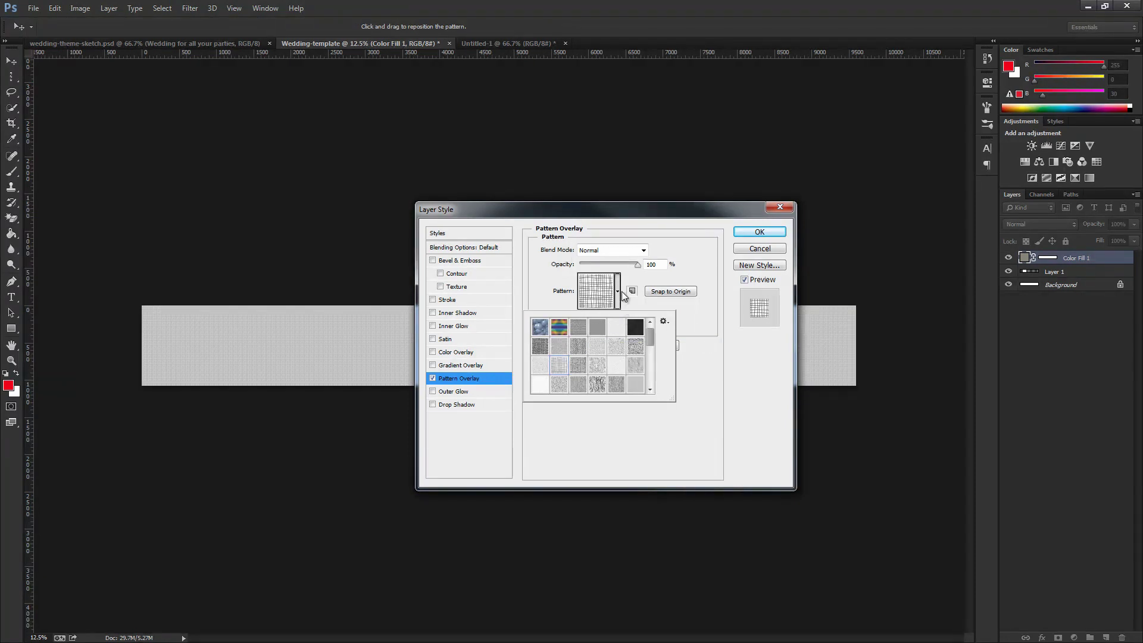
{"action": "left_click", "coordinate": [681, 320]}
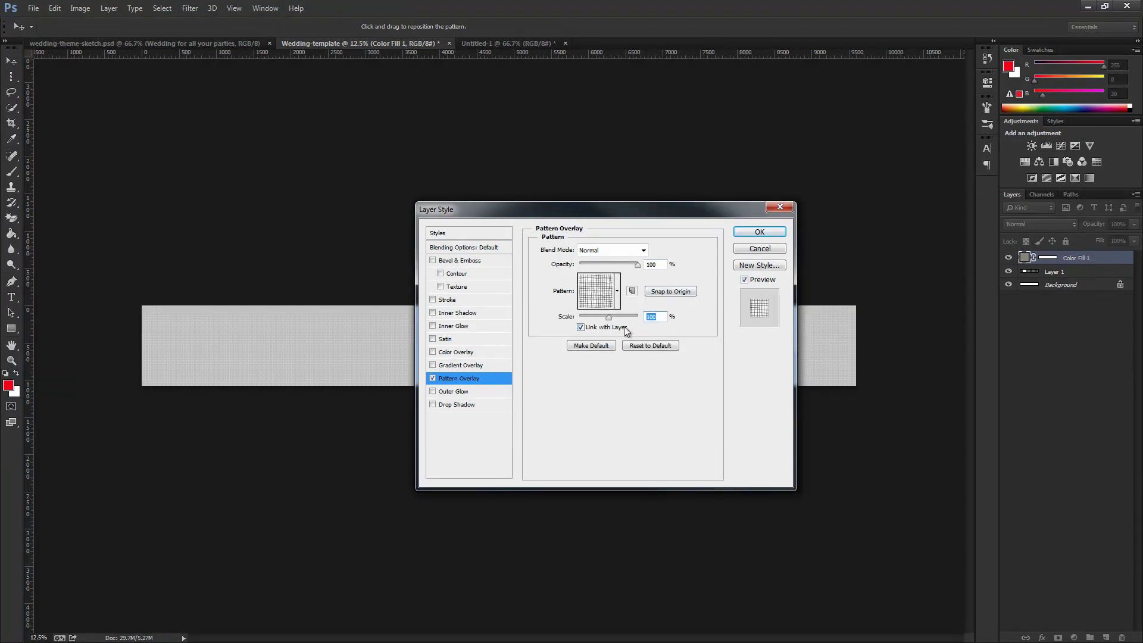
Set the pattern scale to 55 with Divide blend mode and apply the style
{"action": "type", "text": "55"}
{"action": "left_click", "coordinate": [619, 250]}
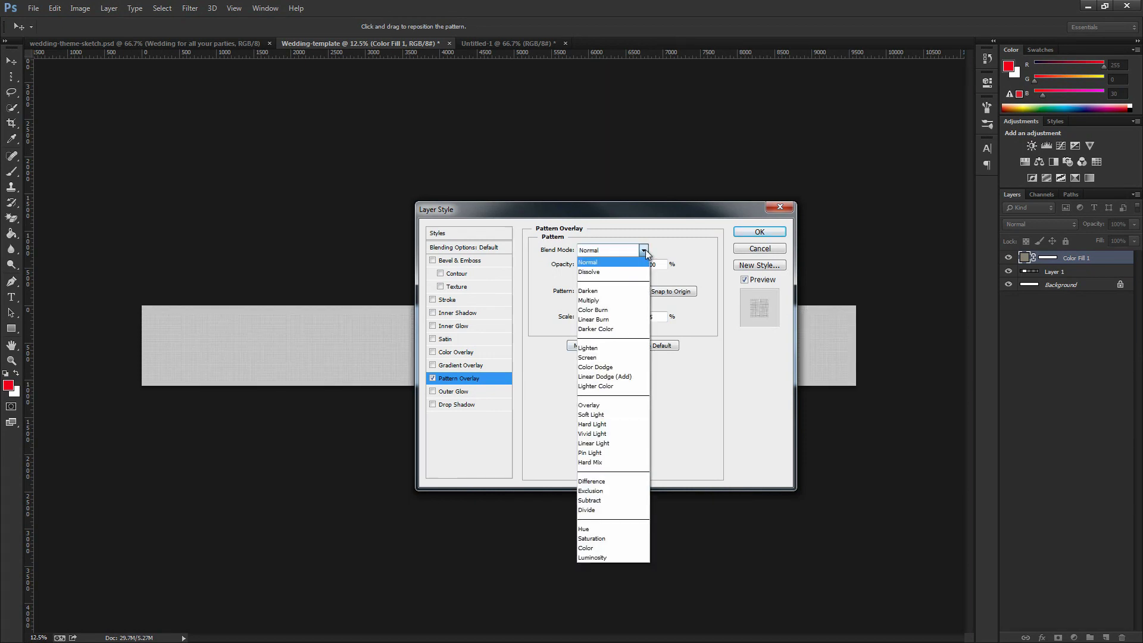
{"action": "left_click", "coordinate": [589, 510]}
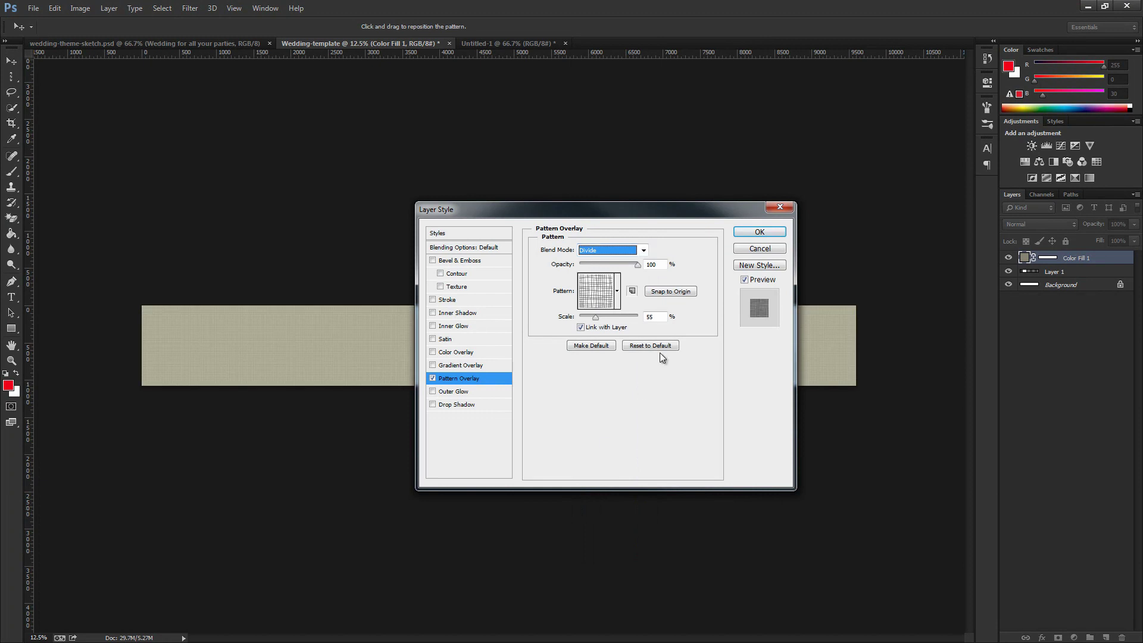
{"action": "left_click", "coordinate": [762, 232]}
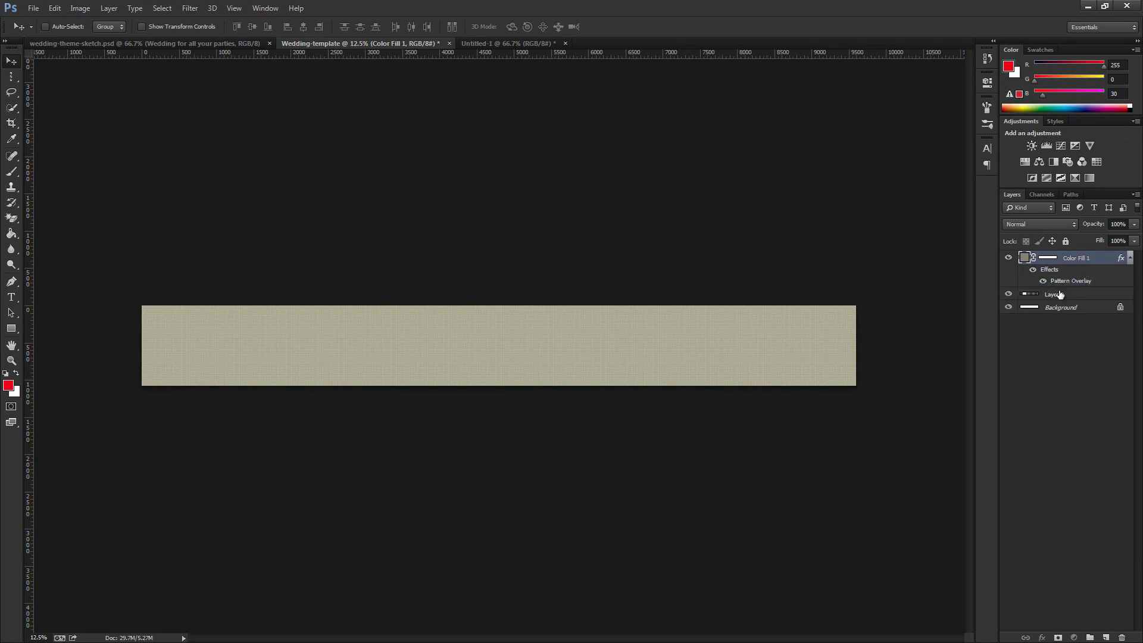
Move Color Fill 1 below Layer 1, then unlock and delete the Background layer
{"action": "left_click_drag", "start_coordinate": [1066, 260], "coordinate": [1062, 302]}
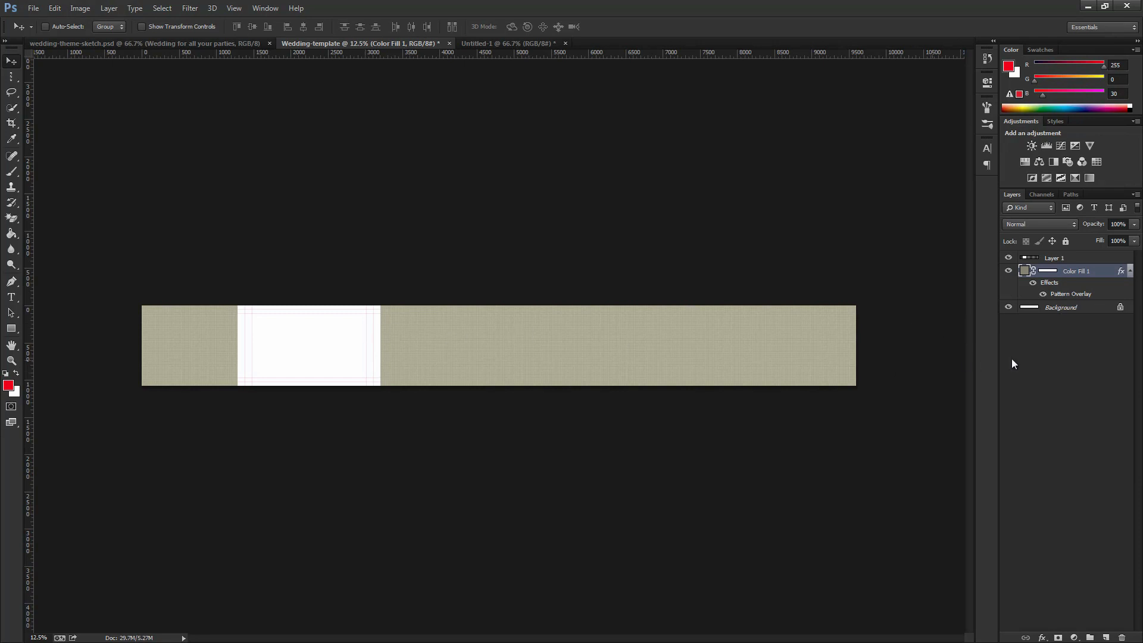
{"action": "left_click", "coordinate": [1079, 314]}
{"action": "double_click", "coordinate": [1080, 314]}
{"action": "key", "text": "Return"}
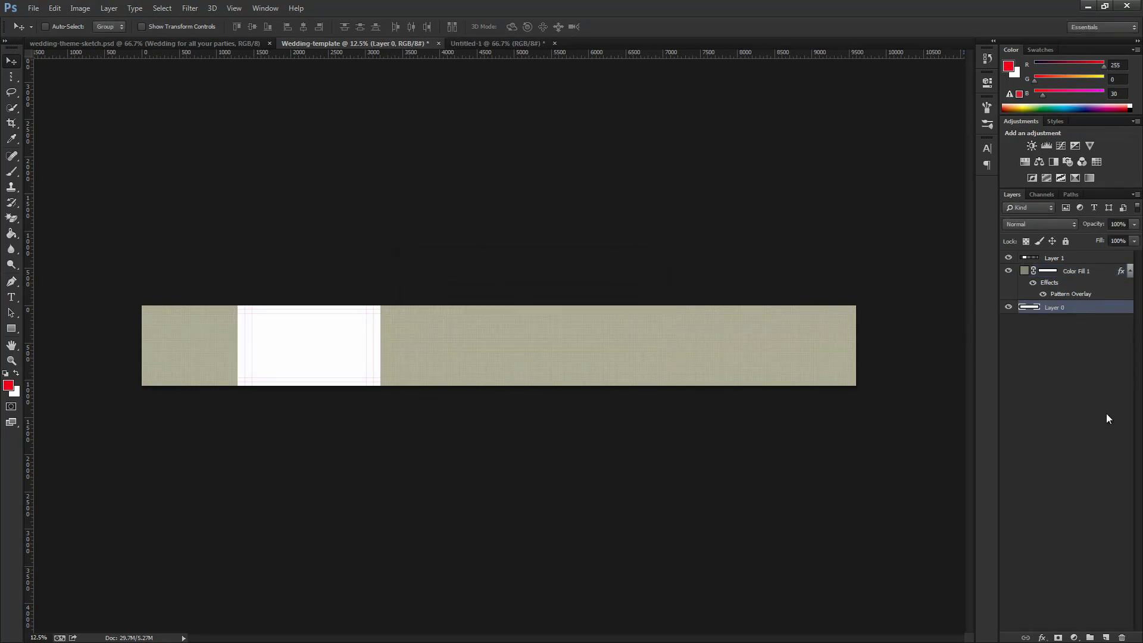
{"action": "left_click", "coordinate": [1120, 637]}
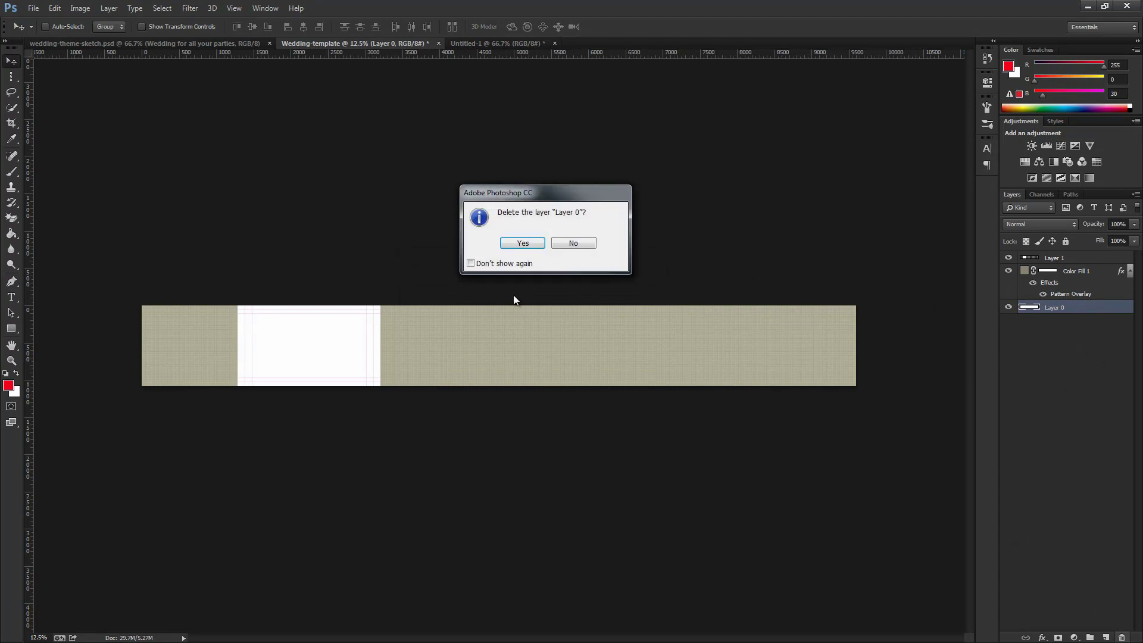
{"action": "left_click", "coordinate": [529, 243]}
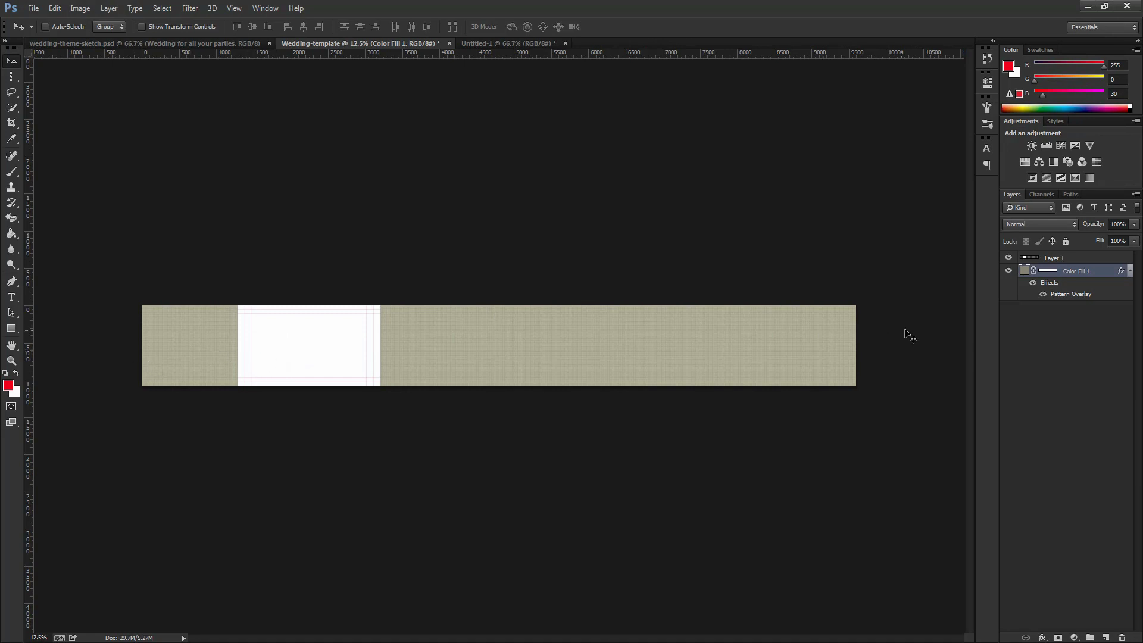
Align Layer 1's white rectangle to the canvas's left edge and deselect
{"action": "left_click", "coordinate": [163, 12]}
{"action": "left_click", "coordinate": [190, 24]}
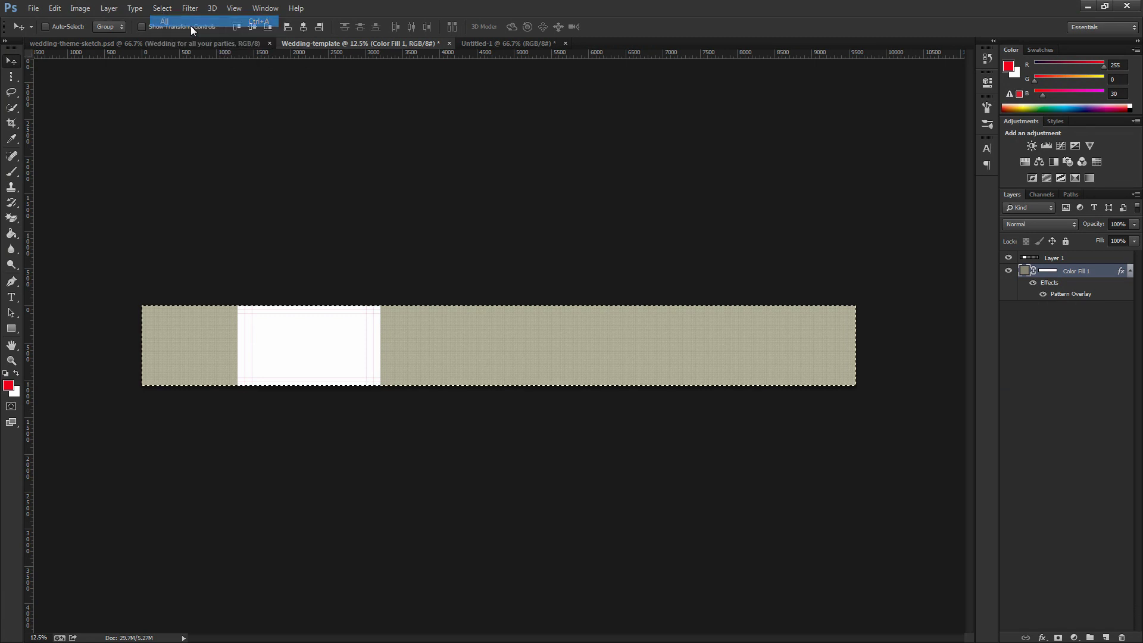
{"action": "left_click", "coordinate": [1062, 260]}
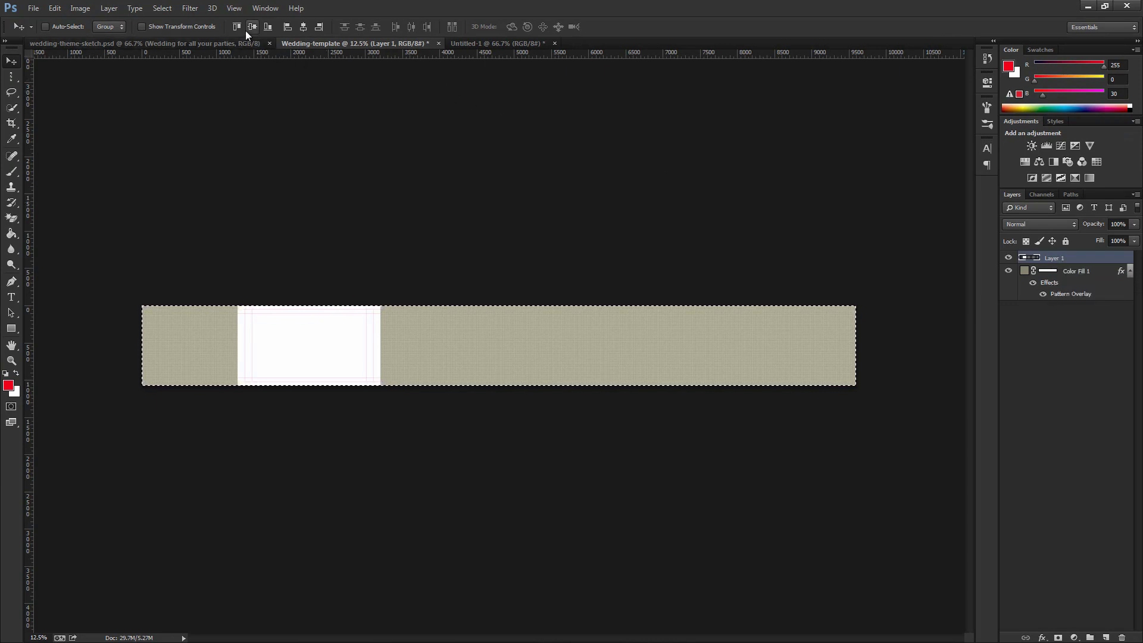
{"action": "left_click", "coordinate": [287, 27]}
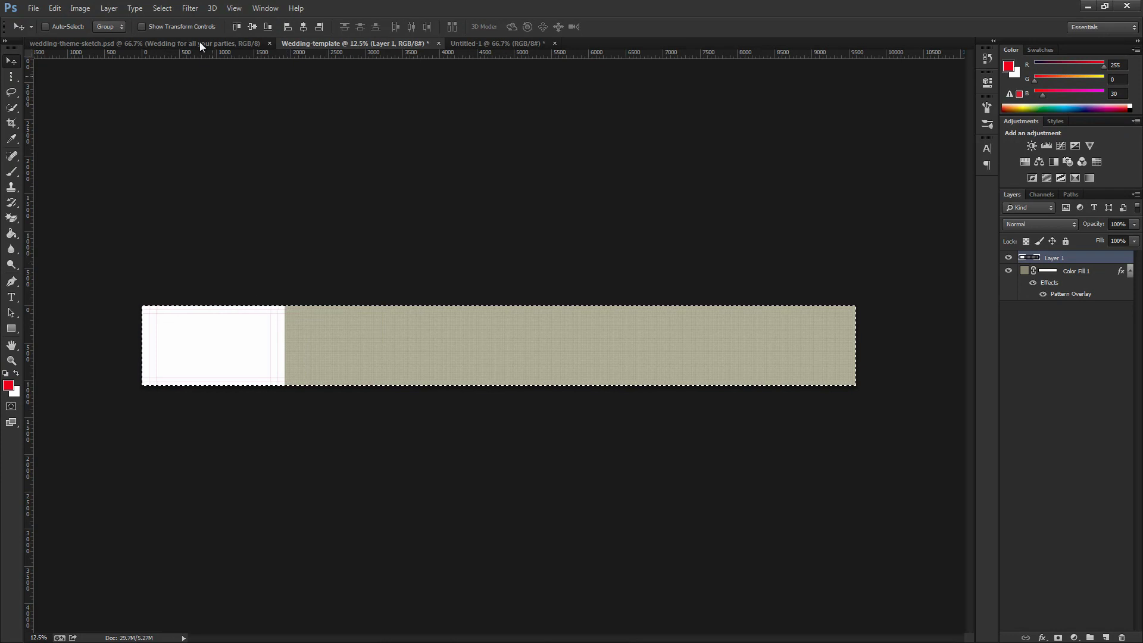
{"action": "left_click", "coordinate": [165, 10]}
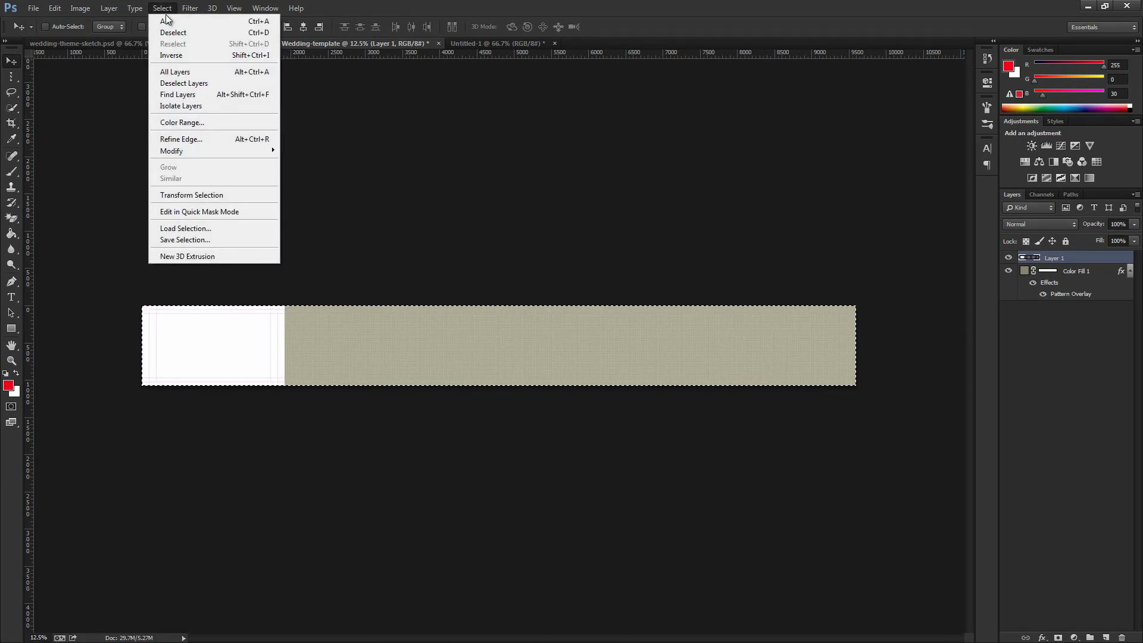
{"action": "left_click", "coordinate": [174, 33]}
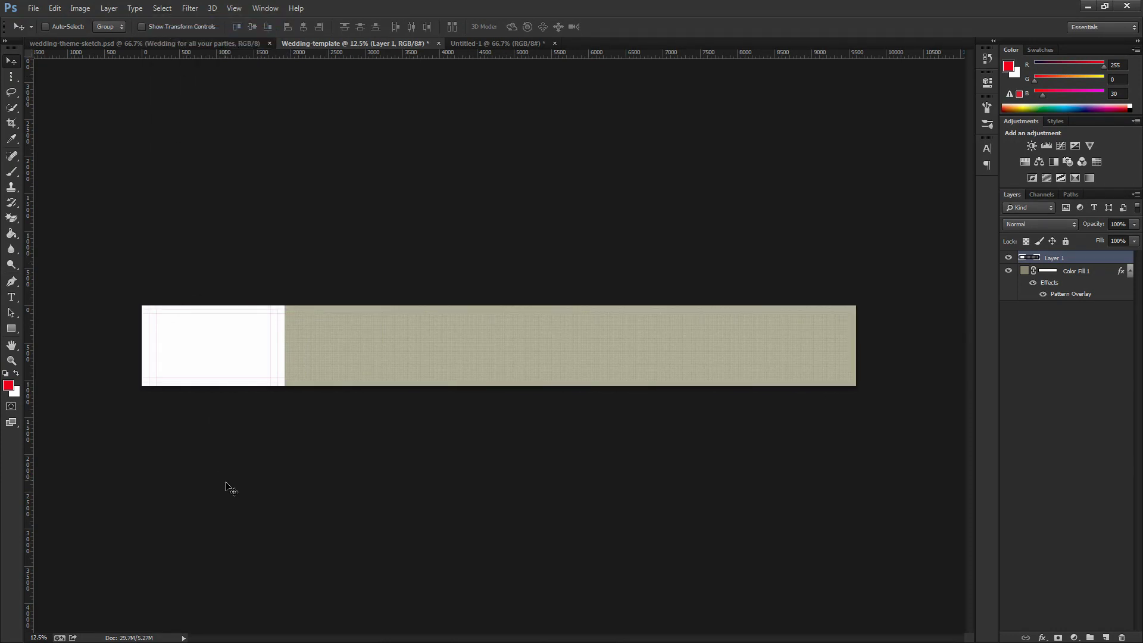
{"action": "key", "text": "z"}
{"action": "left_click", "coordinate": [247, 357]}
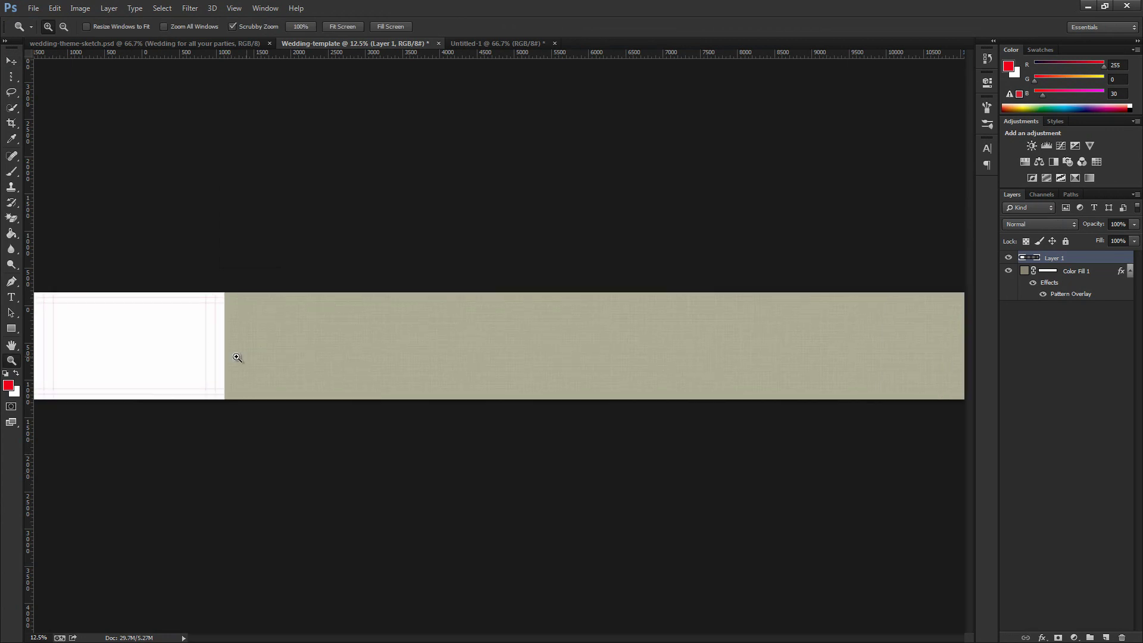
Zoom into the white rectangle and add guides along its left and top margins
{"action": "left_click", "coordinate": [199, 360]}
{"action": "left_click", "coordinate": [223, 371]}
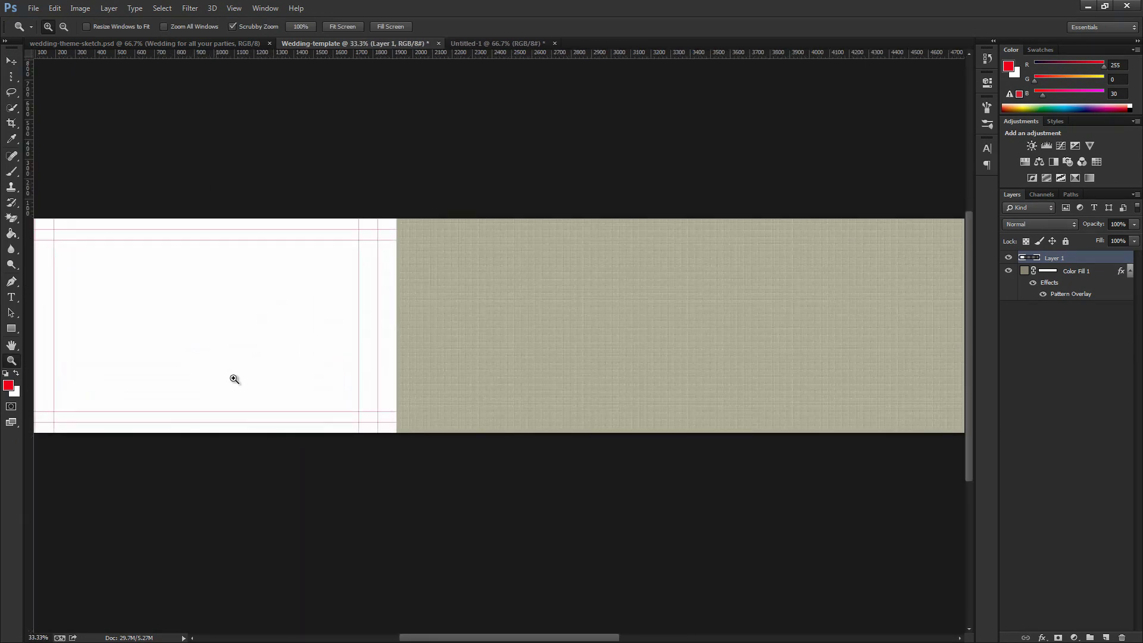
{"action": "left_click", "coordinate": [234, 376]}
{"action": "left_click", "coordinate": [240, 382]}
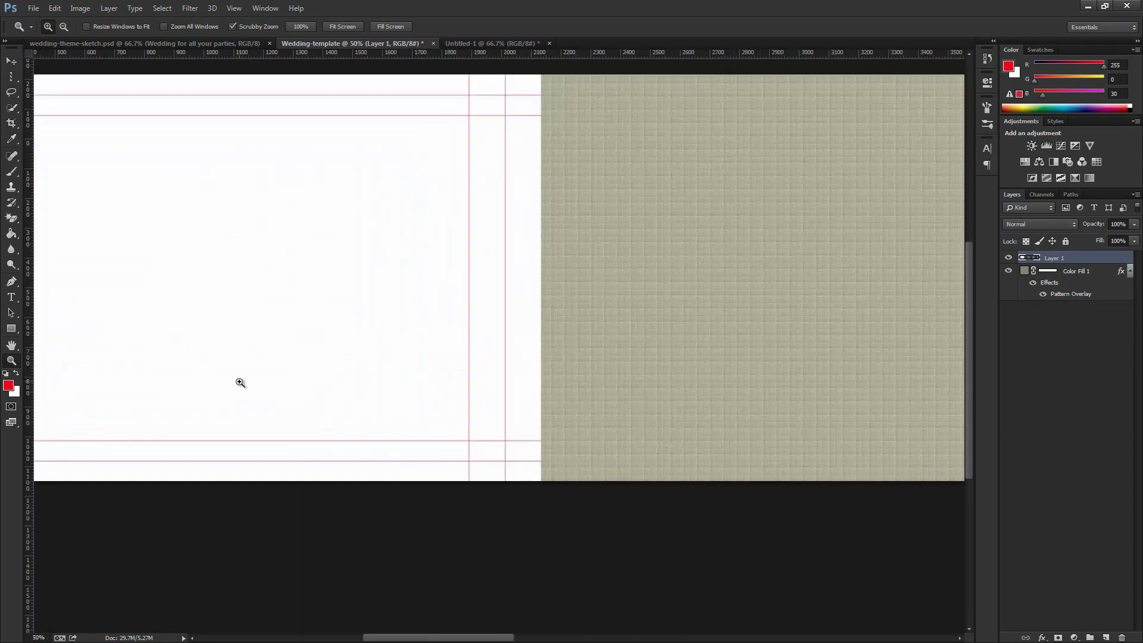
{"action": "key", "text": "h"}
{"action": "left_click_drag", "start_coordinate": [305, 326], "coordinate": [625, 429]}
{"action": "key", "text": "v"}
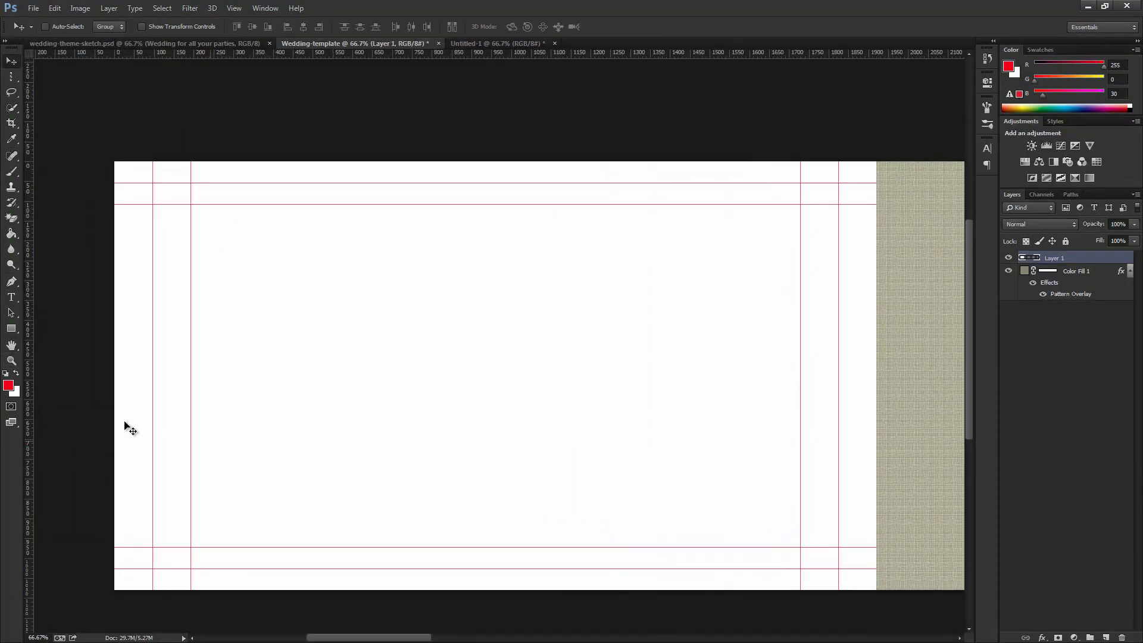
{"action": "left_click_drag", "start_coordinate": [28, 448], "coordinate": [191, 444]}
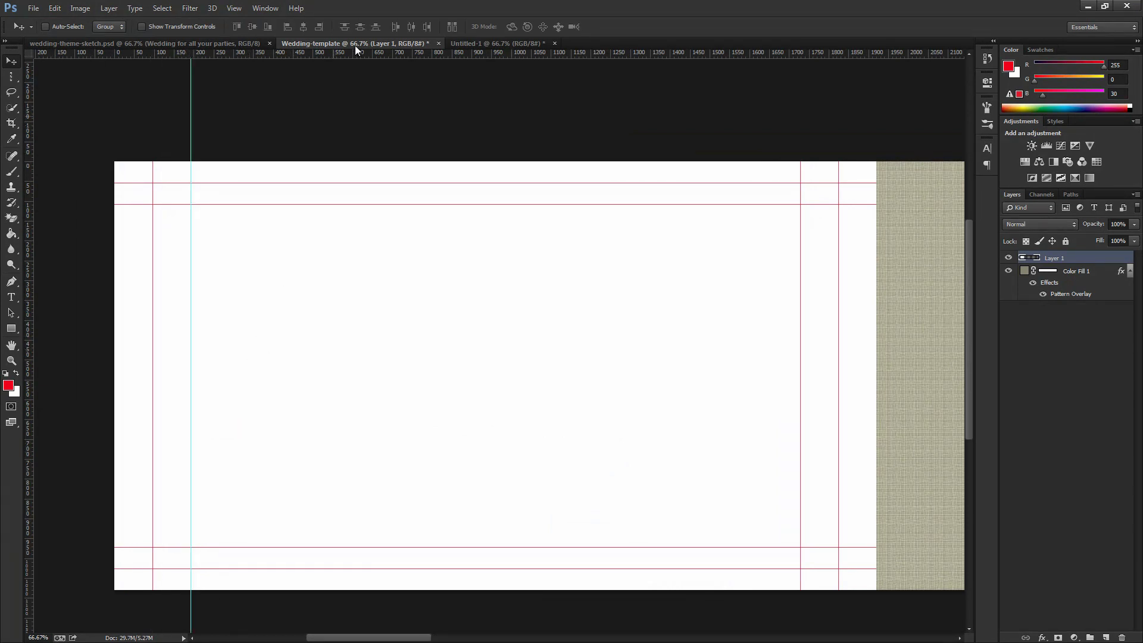
{"action": "left_click_drag", "start_coordinate": [358, 53], "coordinate": [332, 204]}
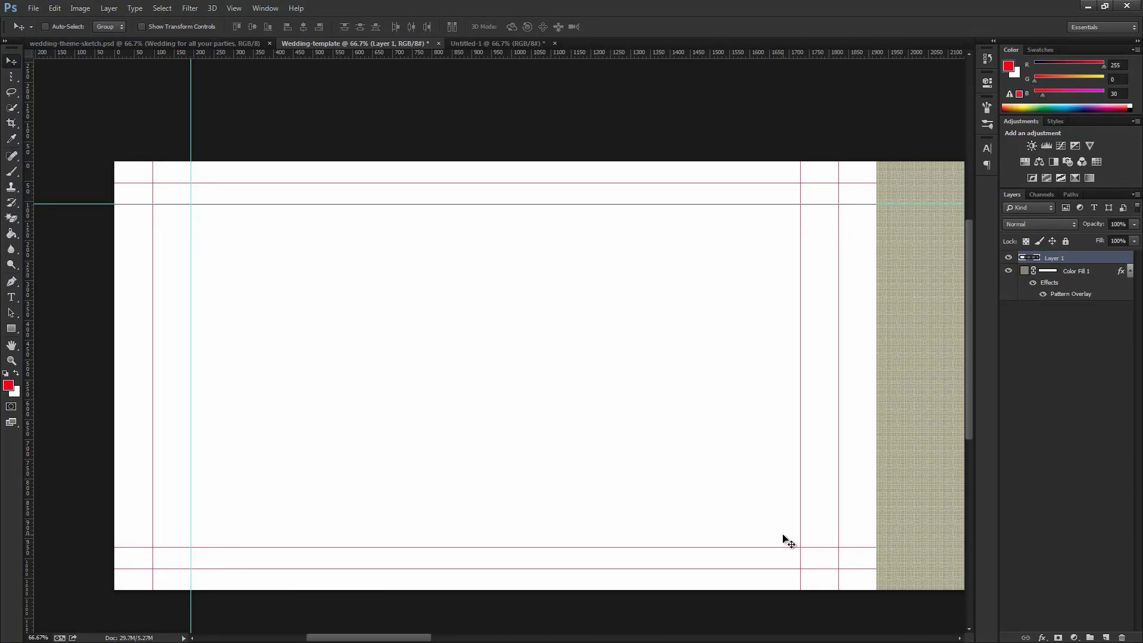
Add two bottom horizontal guides and vertical guides at the left, inner-right and right edges
{"action": "left_click_drag", "start_coordinate": [434, 54], "coordinate": [338, 545]}
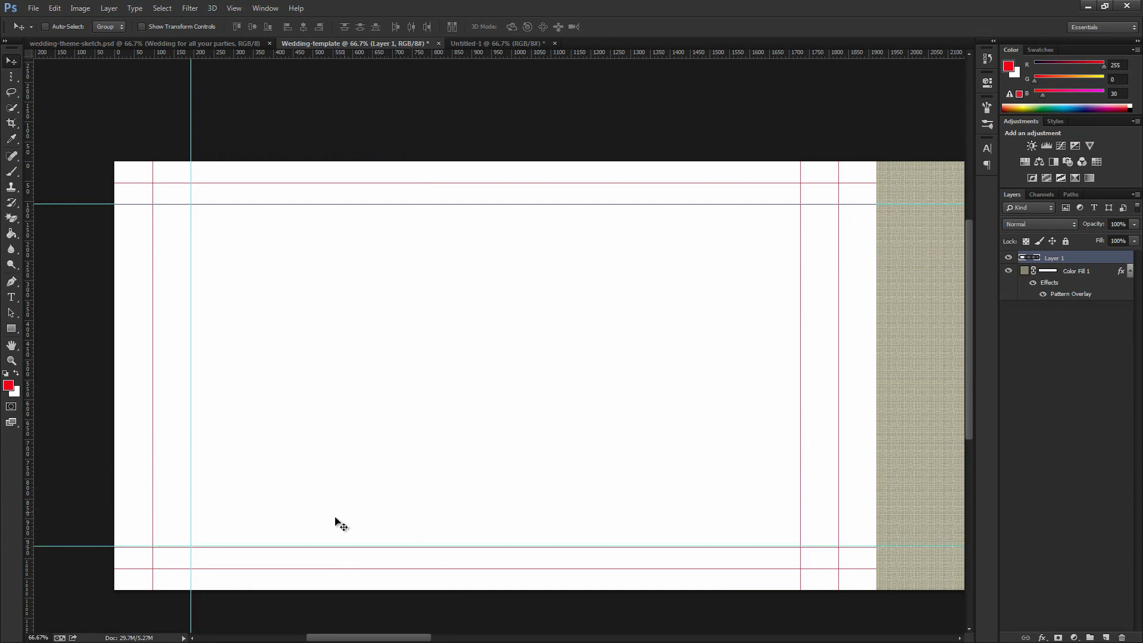
{"action": "left_click_drag", "start_coordinate": [357, 56], "coordinate": [326, 568]}
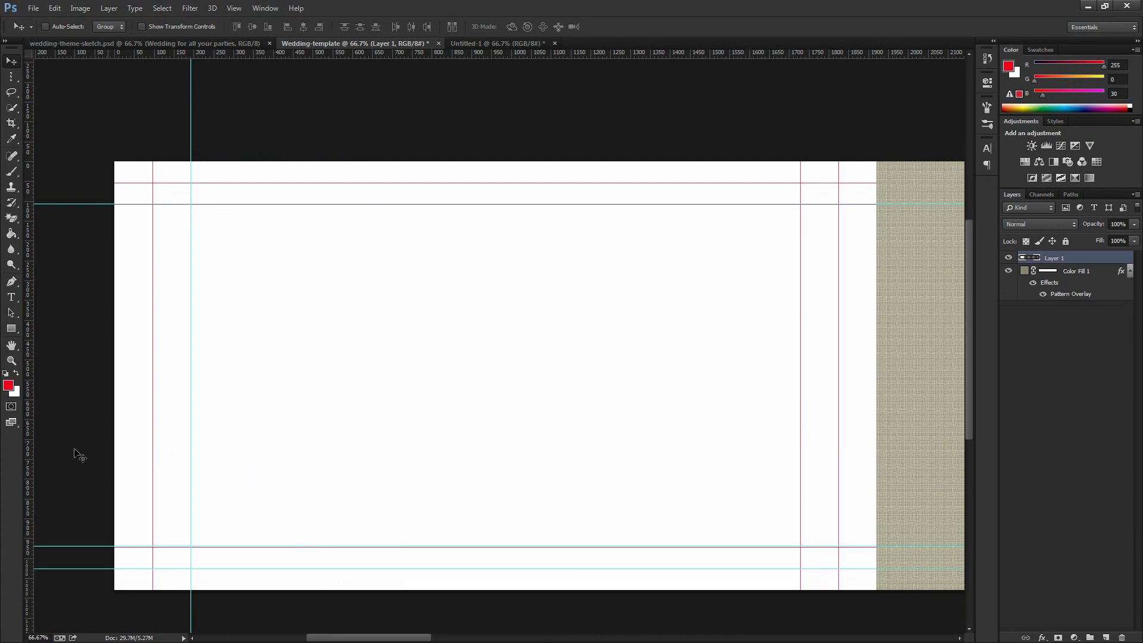
{"action": "left_click_drag", "start_coordinate": [31, 452], "coordinate": [191, 462]}
{"action": "left_click_drag", "start_coordinate": [29, 470], "coordinate": [802, 495]}
{"action": "left_click_drag", "start_coordinate": [28, 438], "coordinate": [876, 454]}
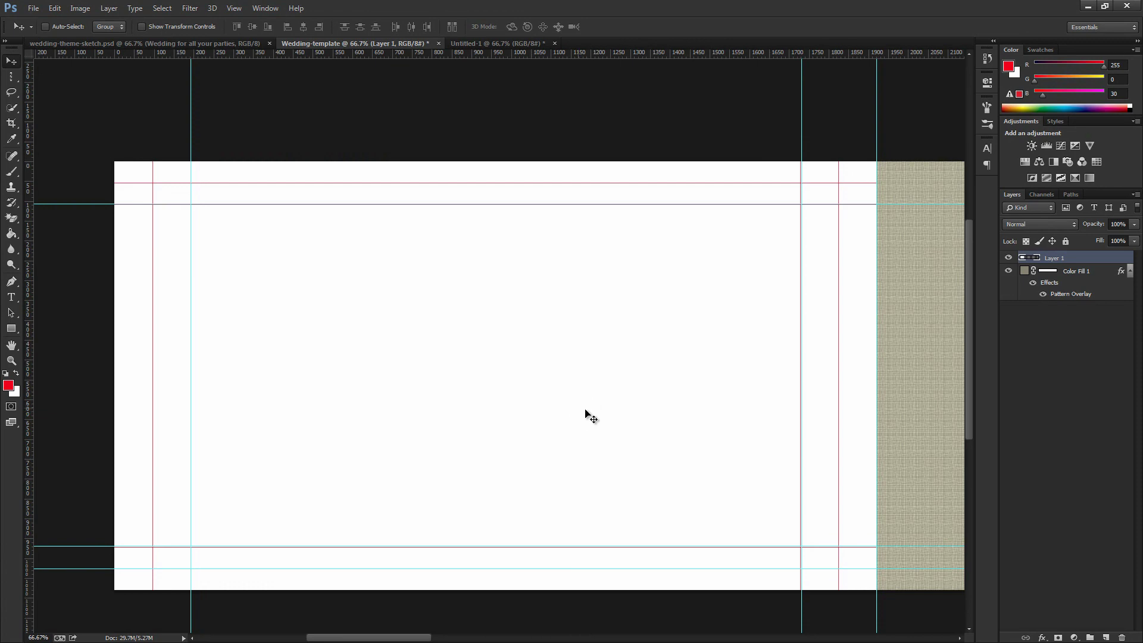
Move the white rectangle further right to the next section of the banner
{"action": "scroll", "coordinate": [645, 436], "scroll_direction": "right", "scroll_amount": 10}
{"action": "left_click_drag", "start_coordinate": [645, 436], "coordinate": [417, 439]}
{"action": "scroll", "coordinate": [437, 438], "scroll_direction": "left", "scroll_amount": 3}
{"action": "left_click_drag", "start_coordinate": [199, 427], "coordinate": [572, 422]}
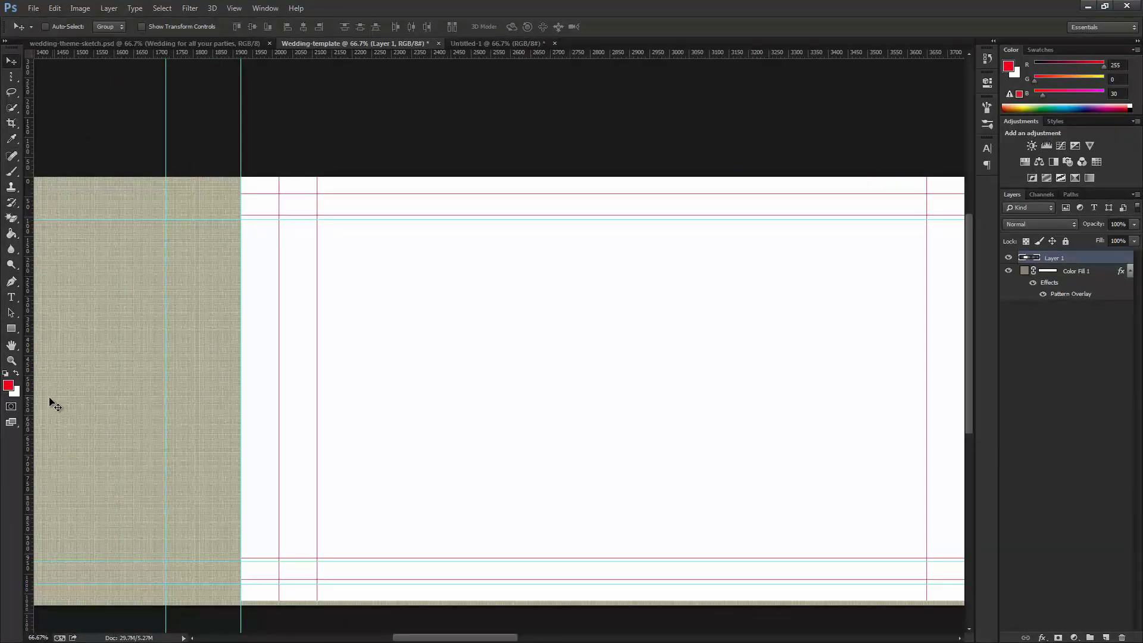
Add vertical guides for the new panel's edges and a top-edge guide, then switch to wedding-theme-sketch.psd
{"action": "left_click_drag", "start_coordinate": [28, 404], "coordinate": [317, 412]}
{"action": "left_click_drag", "start_coordinate": [30, 440], "coordinate": [621, 450]}
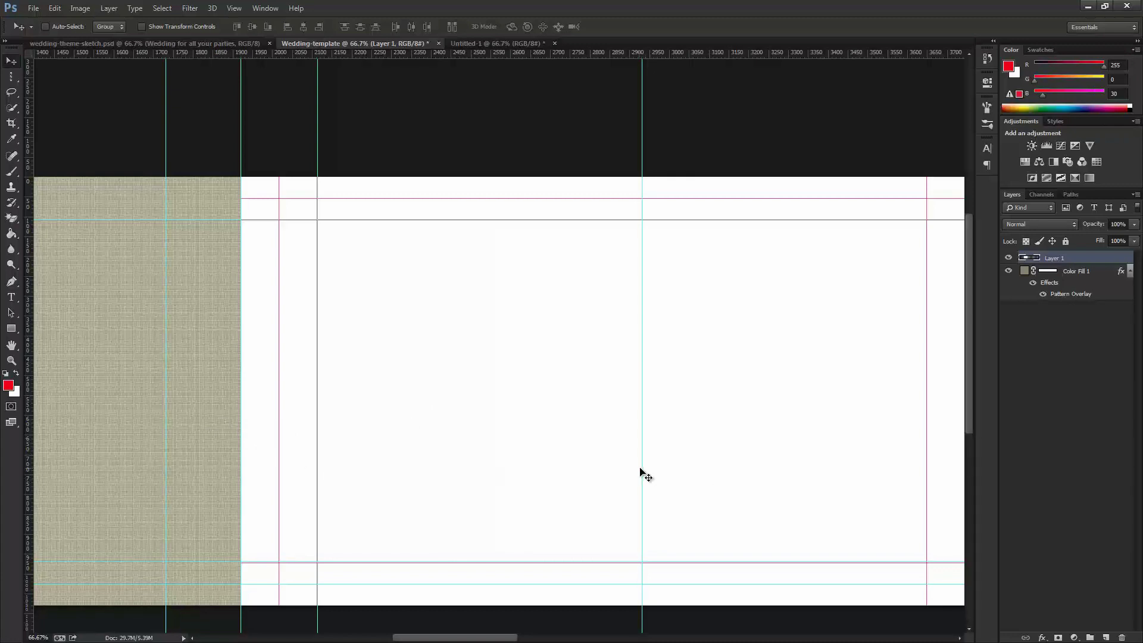
{"action": "left_click_drag", "start_coordinate": [644, 469], "coordinate": [928, 481]}
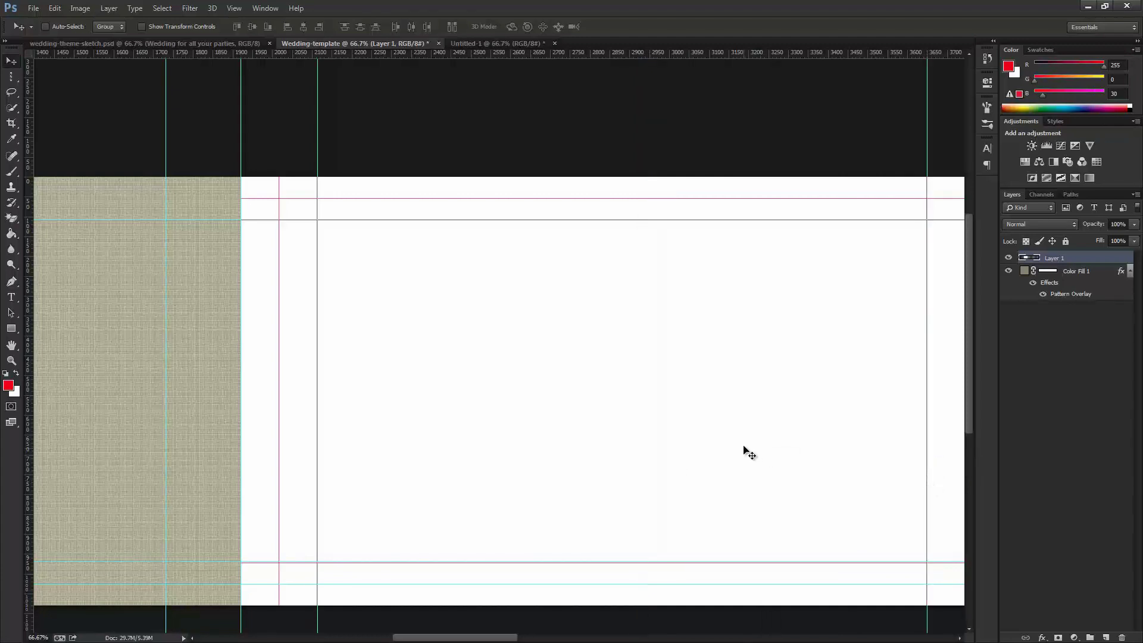
{"action": "left_click_drag", "start_coordinate": [747, 438], "coordinate": [566, 439]}
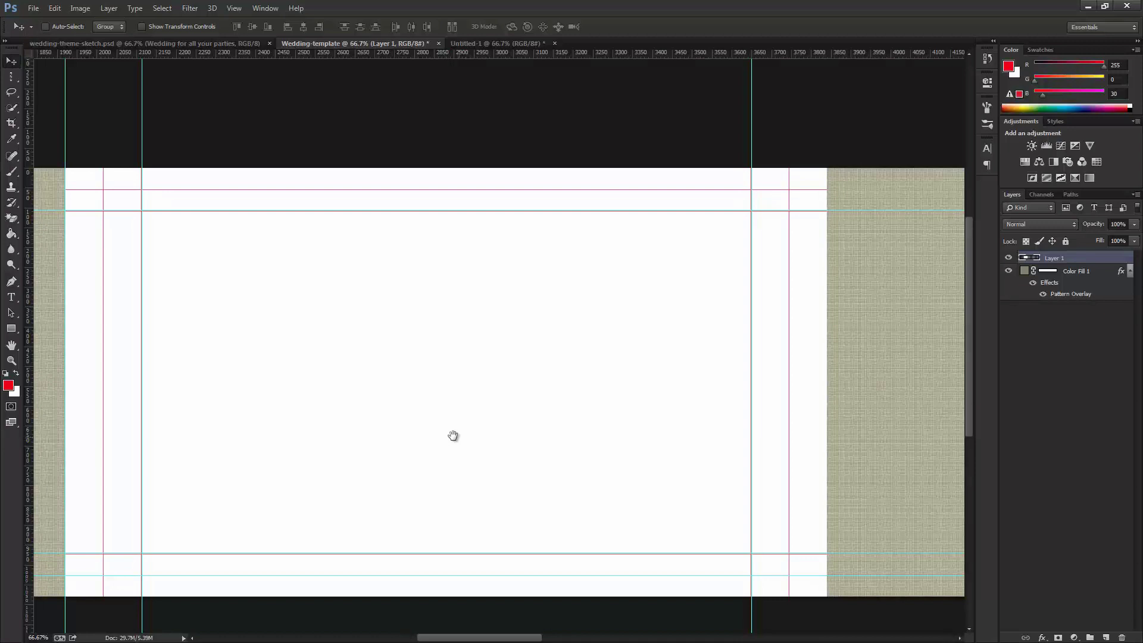
{"action": "left_click_drag", "start_coordinate": [367, 416], "coordinate": [416, 432]}
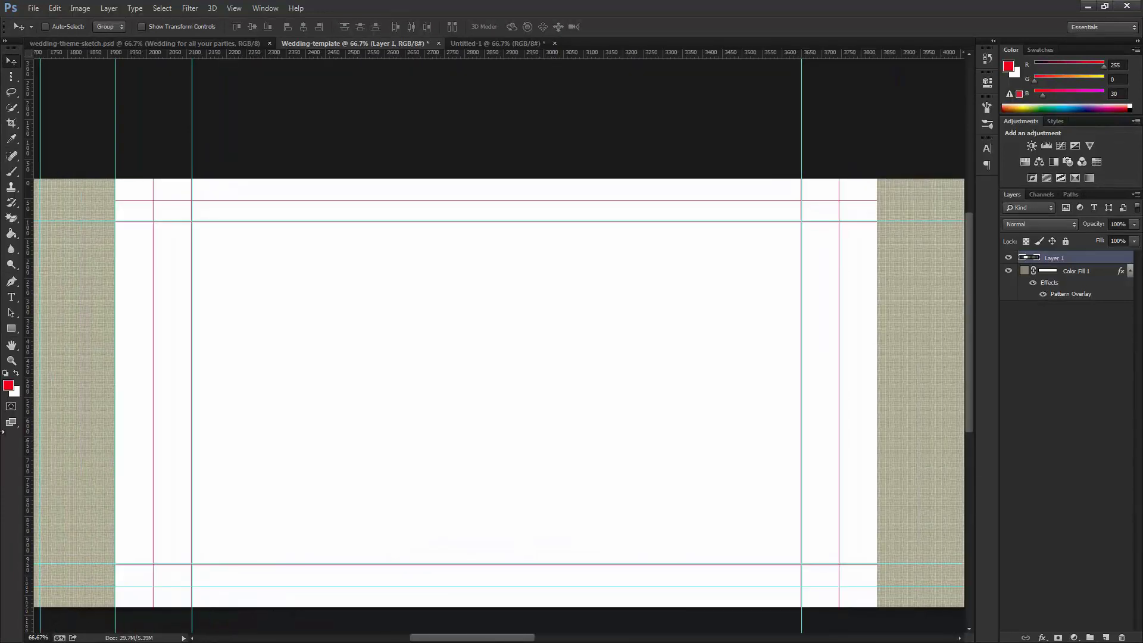
{"action": "left_click_drag", "start_coordinate": [491, 451], "coordinate": [875, 462]}
{"action": "left_click_drag", "start_coordinate": [510, 54], "coordinate": [475, 201]}
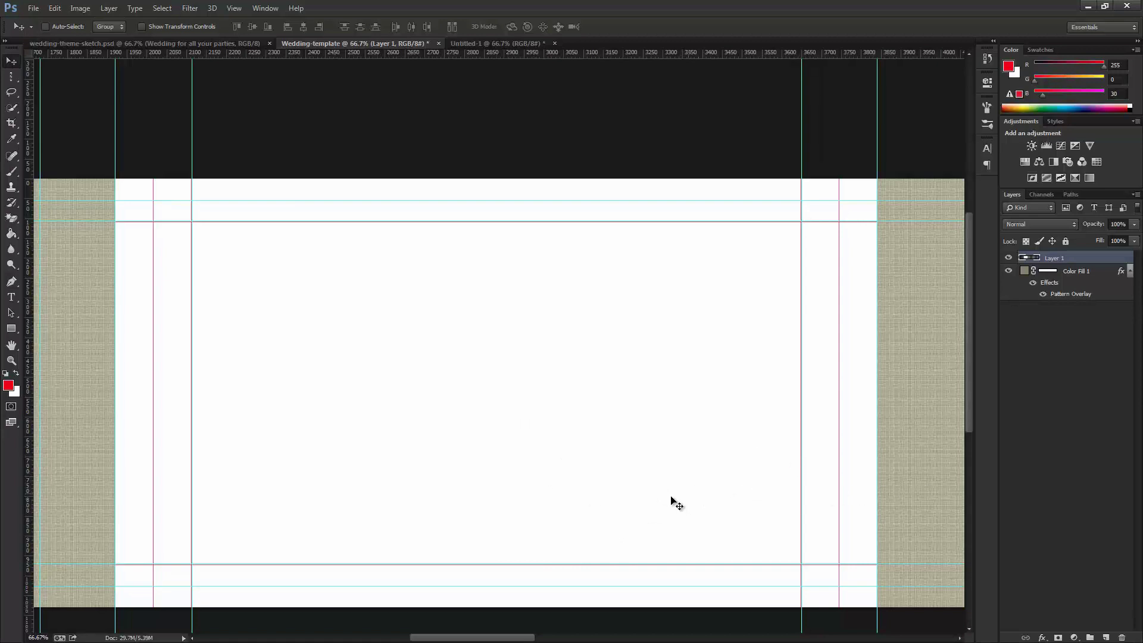
{"action": "left_click_drag", "start_coordinate": [725, 477], "coordinate": [581, 476]}
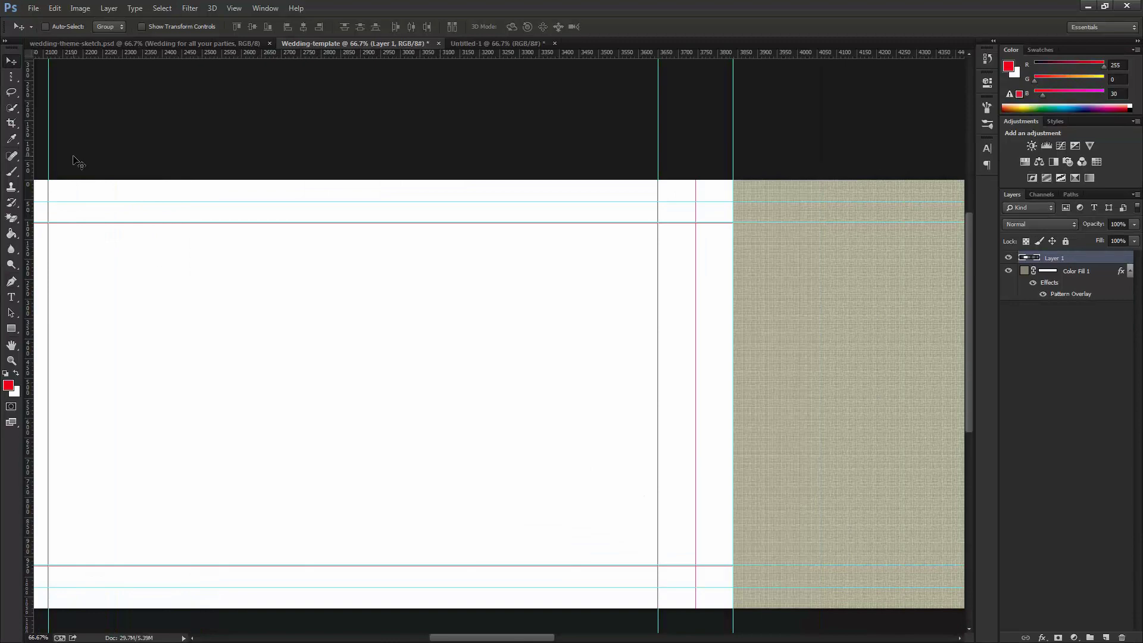
{"action": "left_click", "coordinate": [181, 43]}
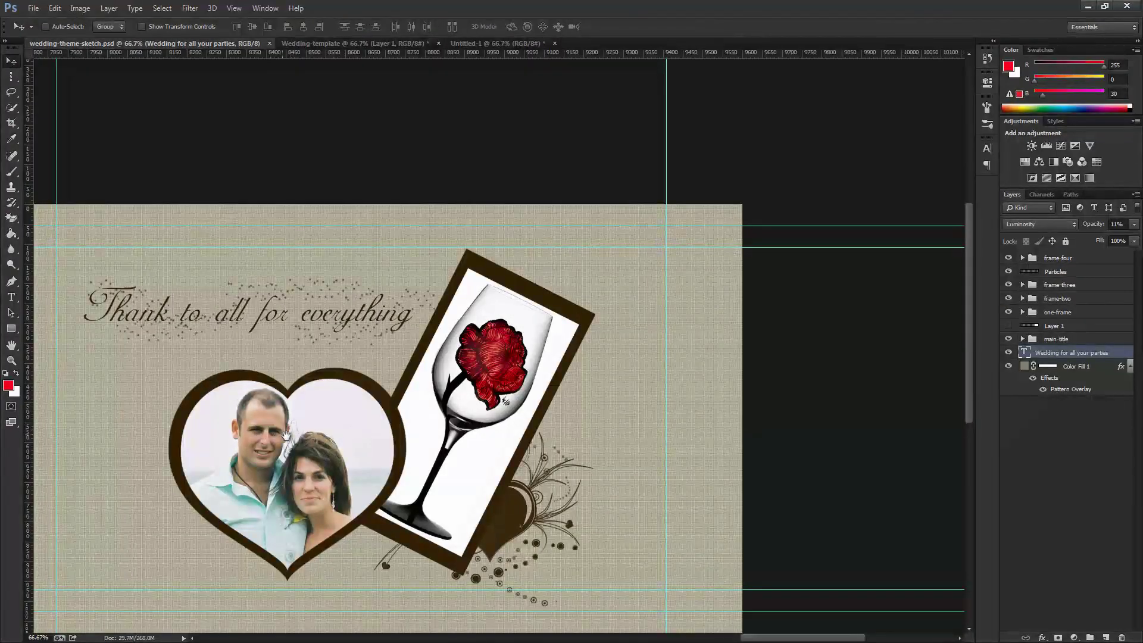
Pan across the wedding sketch with rulers shown, then return to Wedding-template
{"action": "left_click_drag", "start_coordinate": [289, 432], "coordinate": [633, 422]}
{"action": "scroll", "coordinate": [633, 422], "scroll_direction": "left", "scroll_amount": 10}
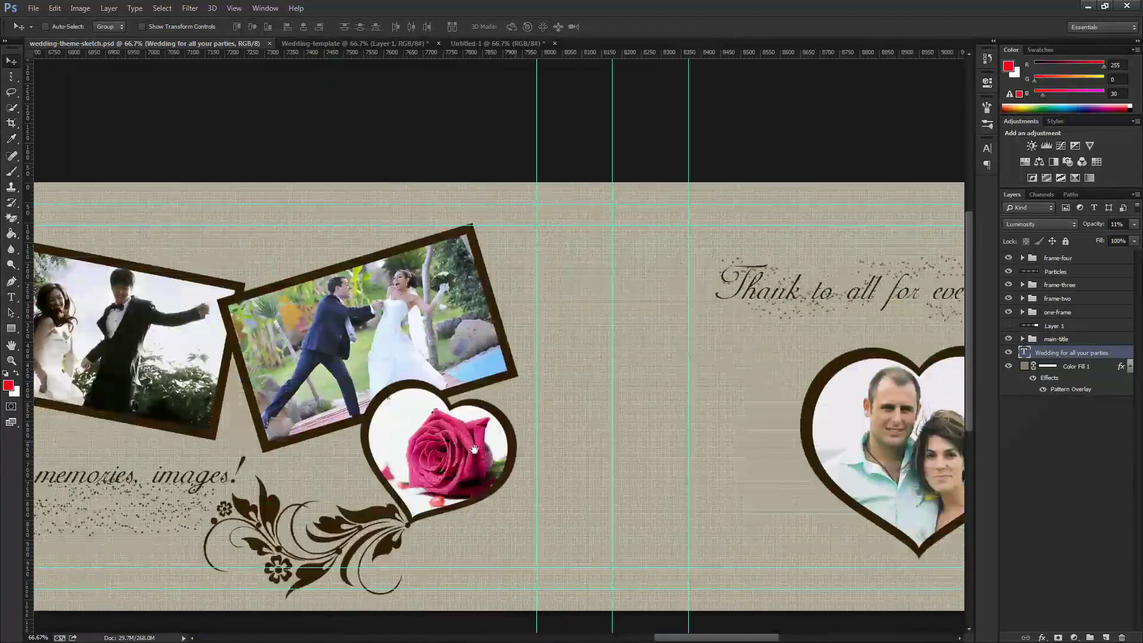
{"action": "scroll", "coordinate": [287, 429], "scroll_direction": "left", "scroll_amount": 2}
{"action": "key", "text": "ctrl+r"}
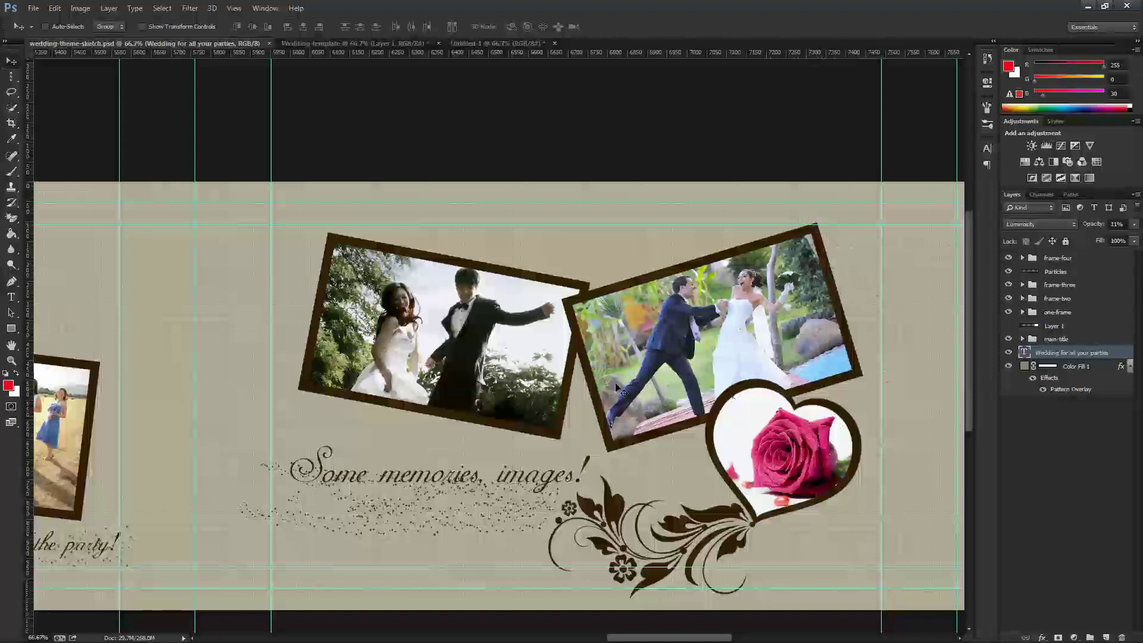
{"action": "left_click", "coordinate": [361, 43]}
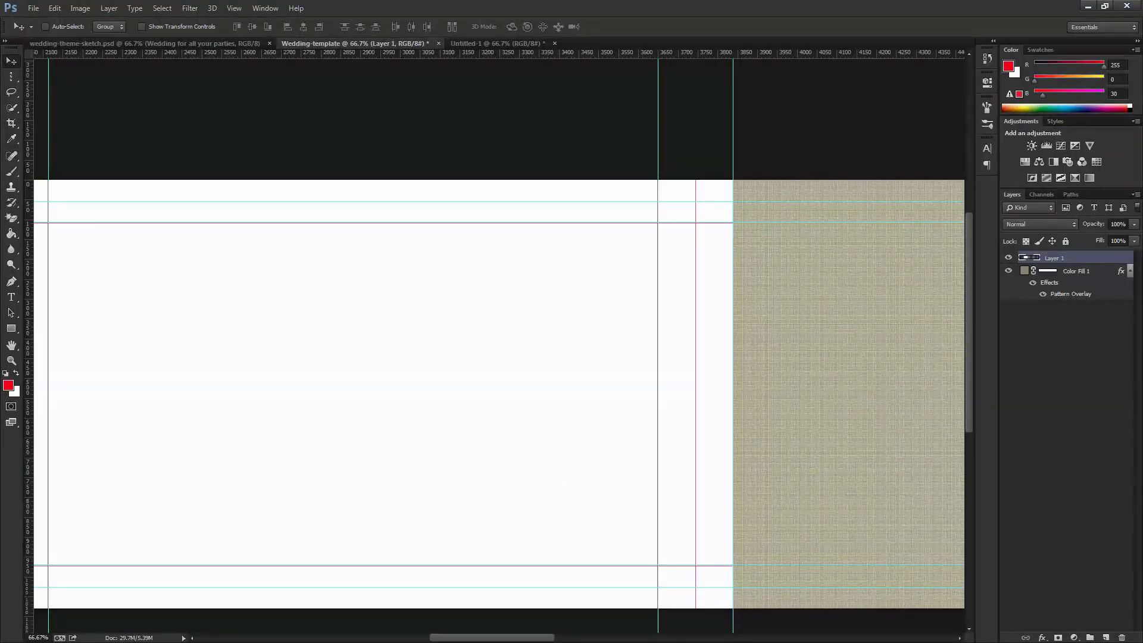
Hide the white Layer 1 so the linen fill shows across the whole template
{"action": "scroll", "coordinate": [145, 574], "scroll_direction": "right", "scroll_amount": 10}
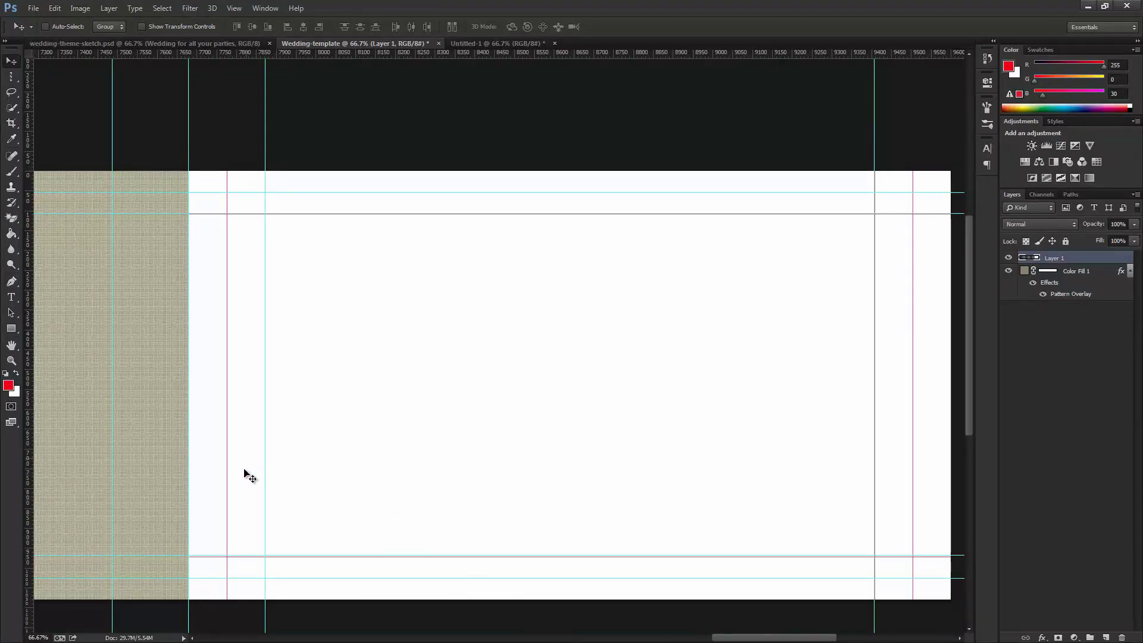
{"action": "left_click_drag", "start_coordinate": [280, 439], "coordinate": [650, 454]}
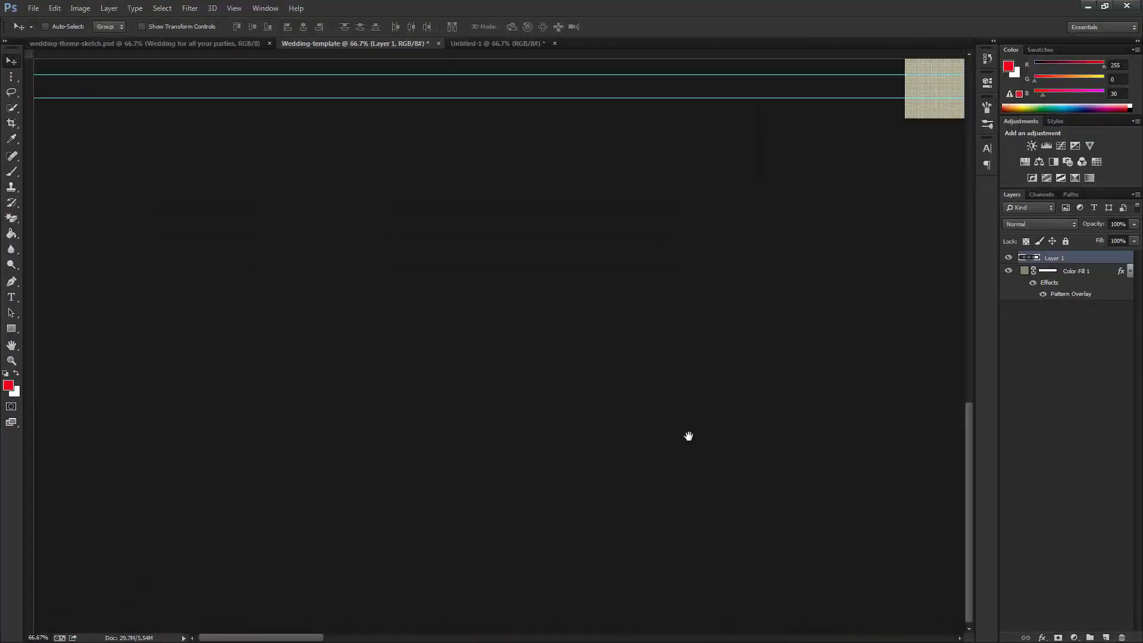
{"action": "scroll", "coordinate": [673, 319], "scroll_direction": "up", "scroll_amount": 3}
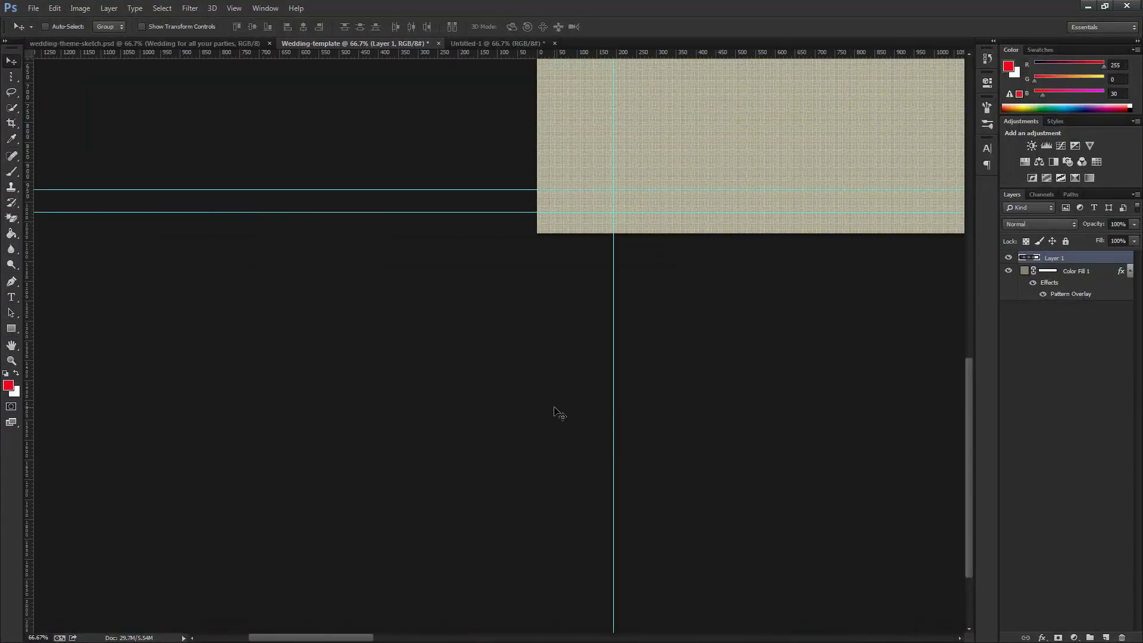
{"action": "key", "text": "space"}
{"action": "left_click_drag", "start_coordinate": [642, 284], "coordinate": [671, 344]}
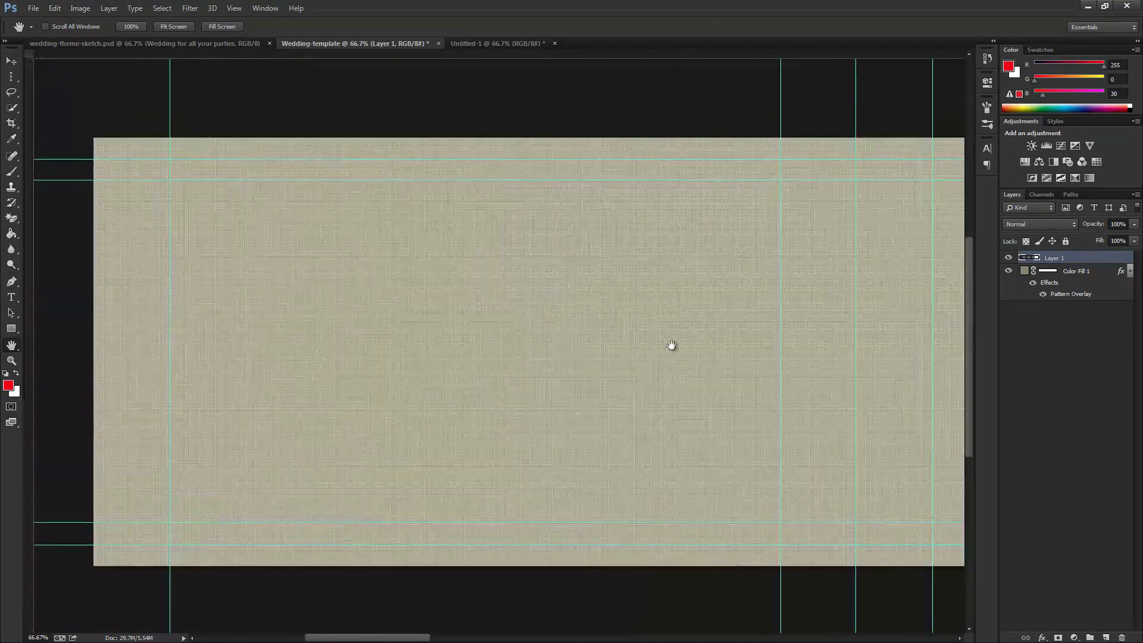
{"action": "scroll", "coordinate": [240, 459], "scroll_direction": "right", "scroll_amount": 10}
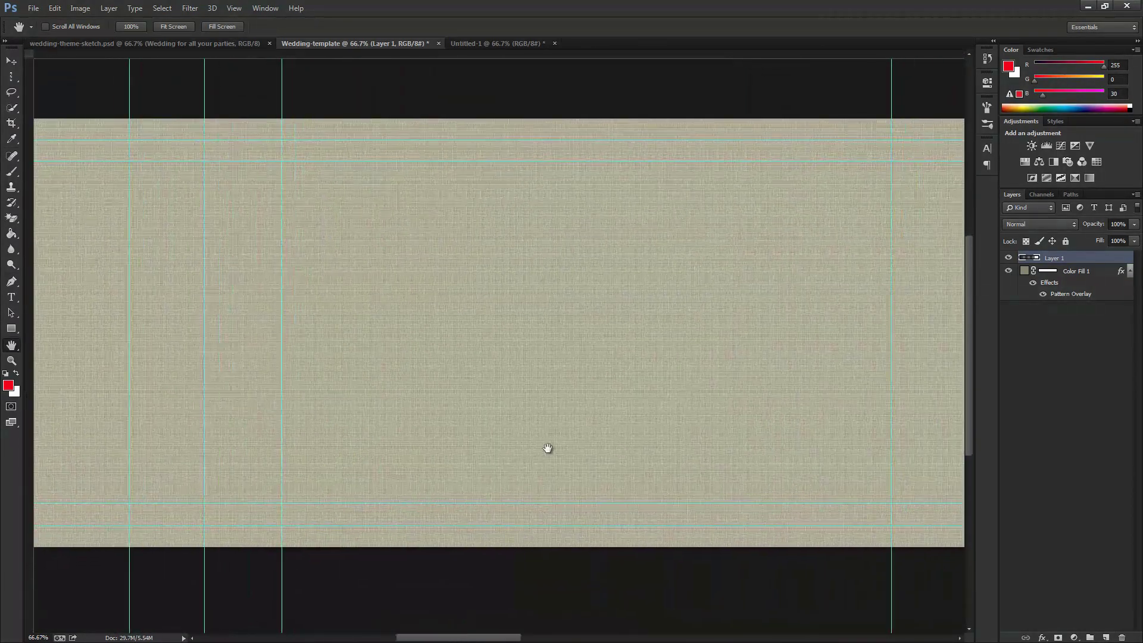
{"action": "left_click_drag", "start_coordinate": [648, 422], "coordinate": [207, 449]}
{"action": "left_click_drag", "start_coordinate": [696, 416], "coordinate": [809, 434]}
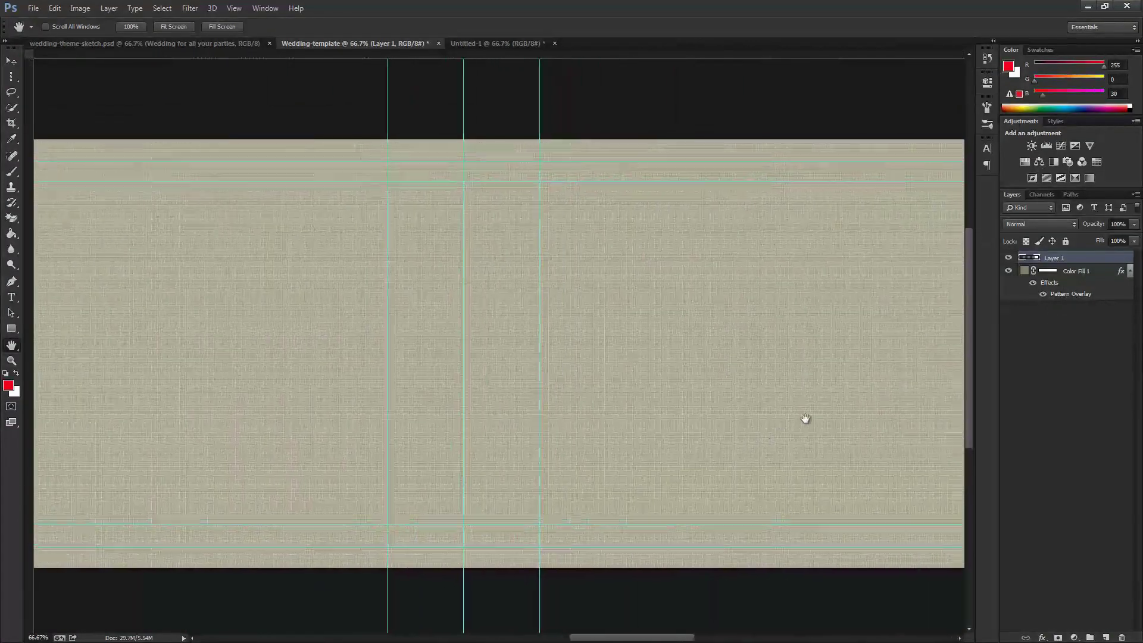
{"action": "left_click_drag", "start_coordinate": [561, 433], "coordinate": [423, 439]}
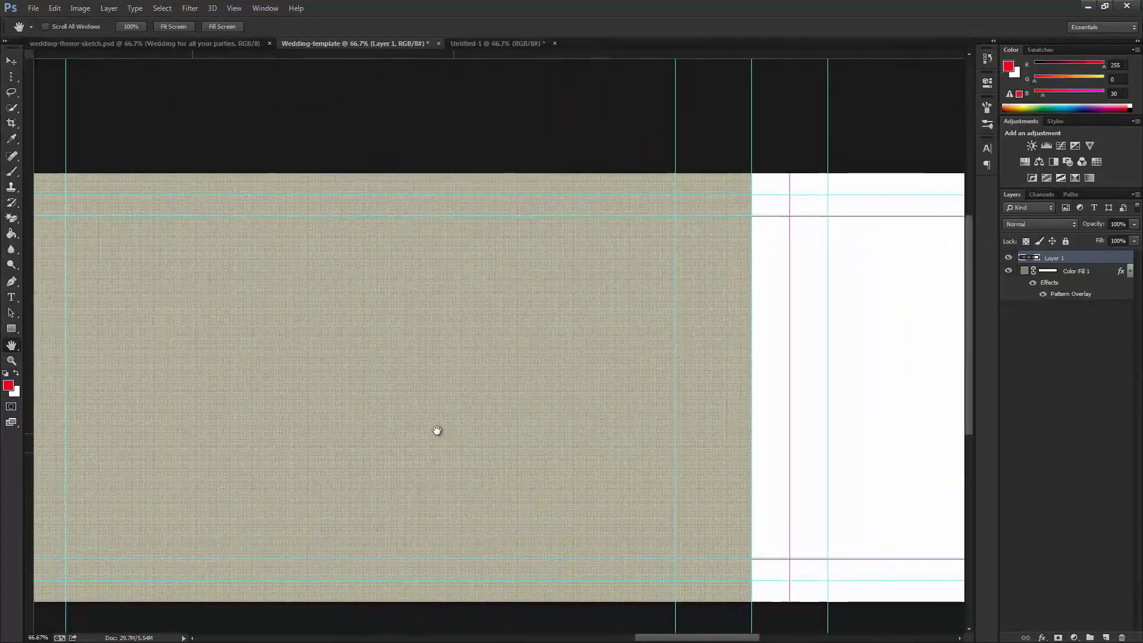
{"action": "left_click_drag", "start_coordinate": [834, 480], "coordinate": [531, 472]}
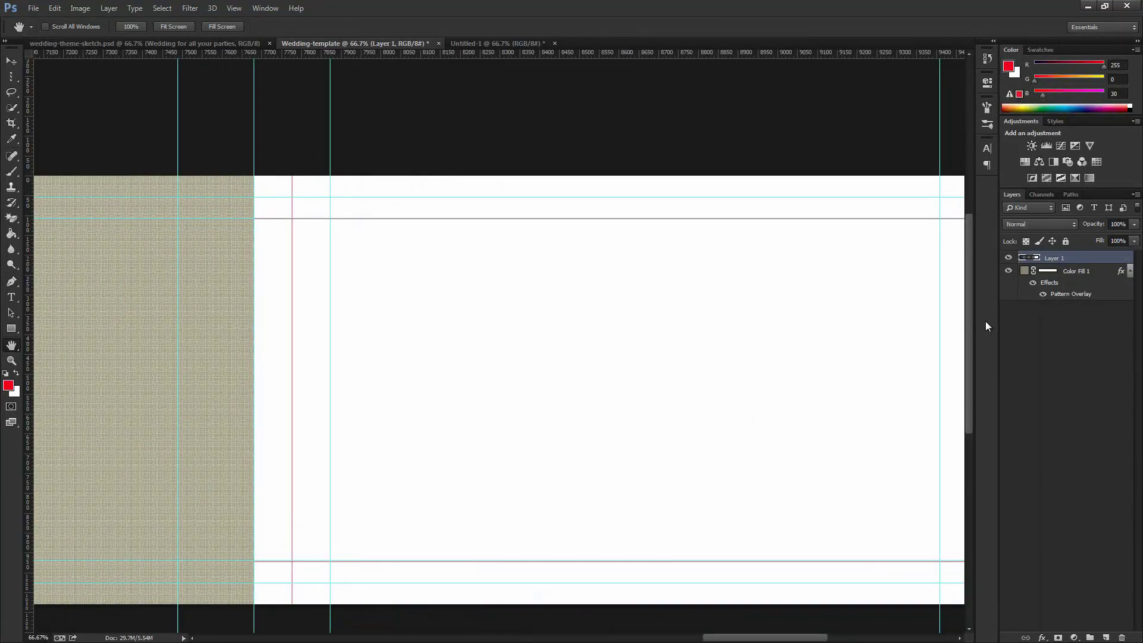
{"action": "left_click", "coordinate": [1007, 259]}
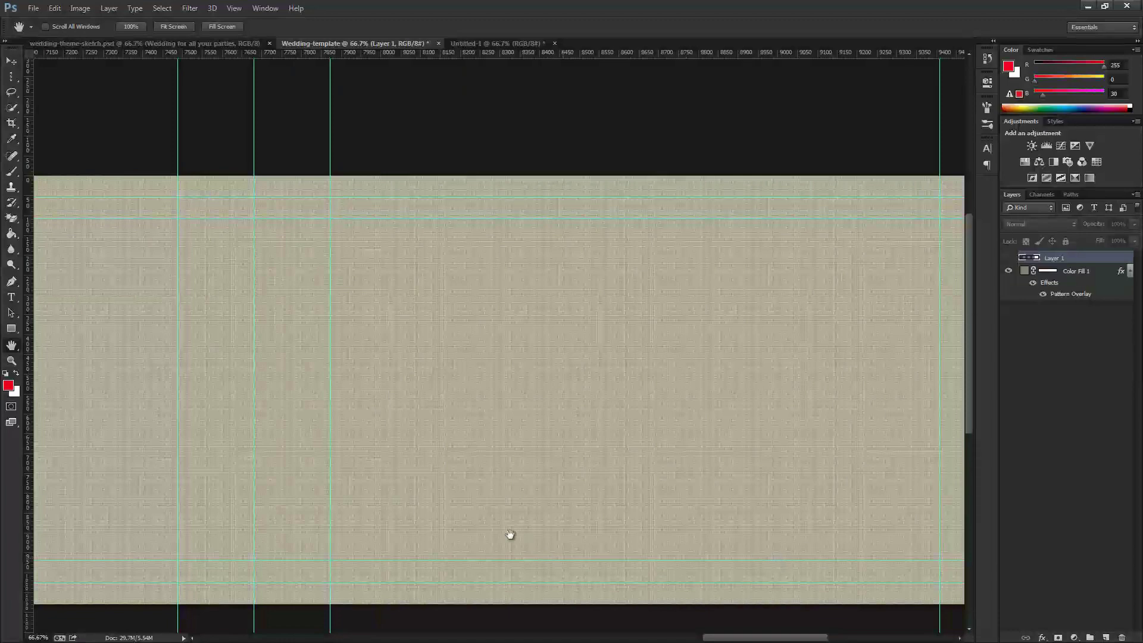
Show the rulers on the linen canvas and switch over to Adobe Bridge
{"action": "left_click_drag", "start_coordinate": [566, 454], "coordinate": [678, 439]}
{"action": "scroll", "coordinate": [456, 466], "scroll_direction": "up", "scroll_amount": 5}
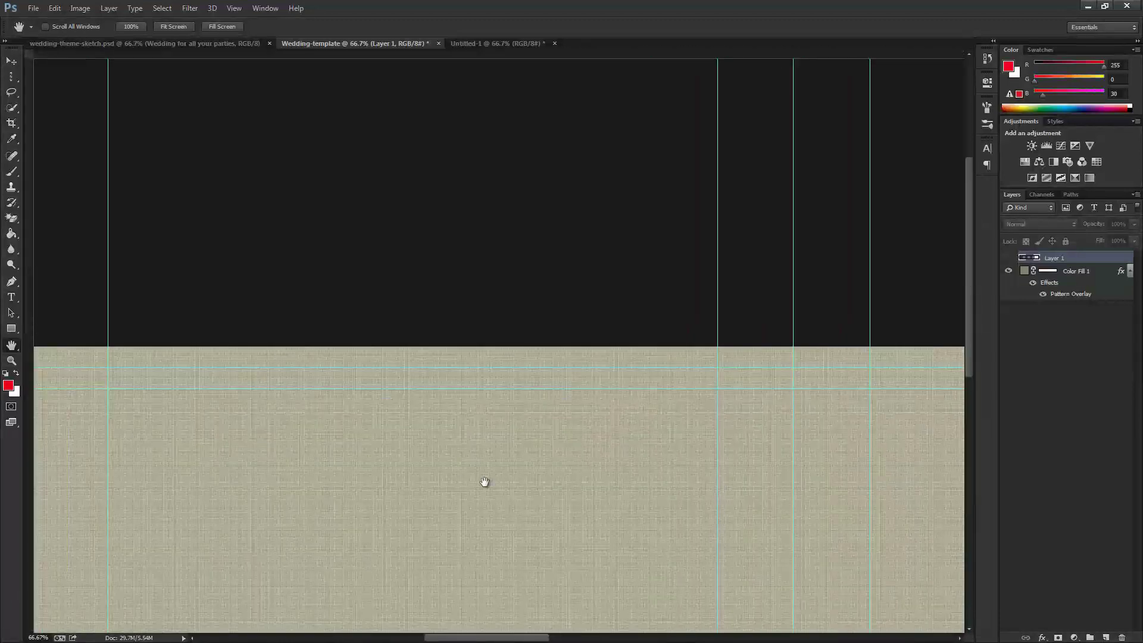
{"action": "scroll", "coordinate": [528, 444], "scroll_direction": "down", "scroll_amount": 6}
{"action": "scroll", "coordinate": [465, 461], "scroll_direction": "up", "scroll_amount": 5}
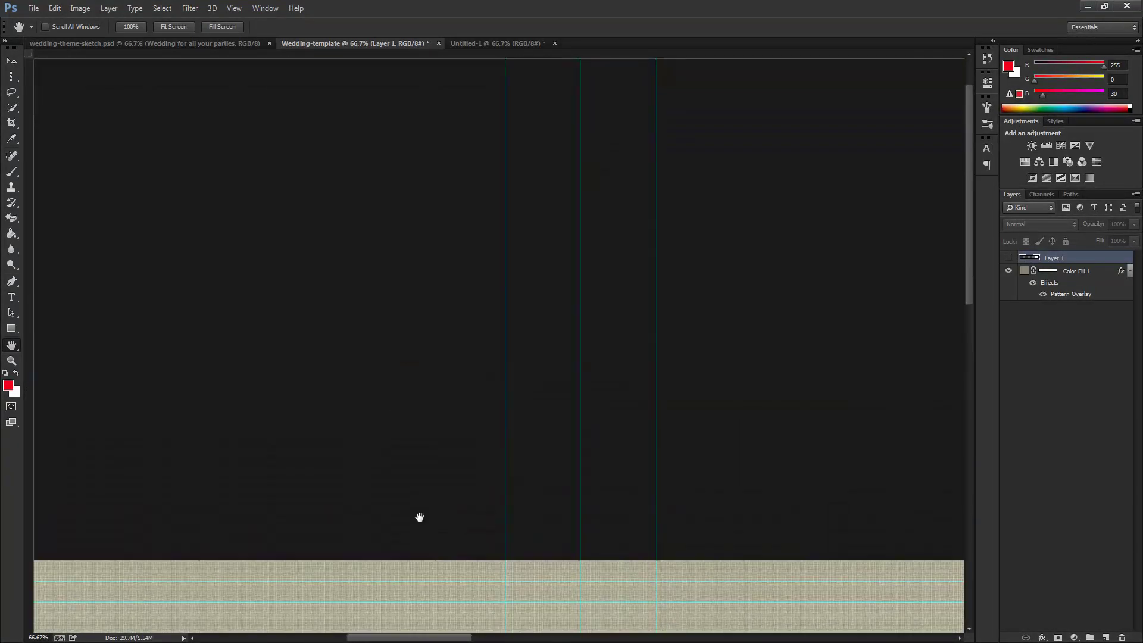
{"action": "scroll", "coordinate": [427, 518], "scroll_direction": "down", "scroll_amount": 5}
{"action": "scroll", "coordinate": [450, 418], "scroll_direction": "up", "scroll_amount": 6}
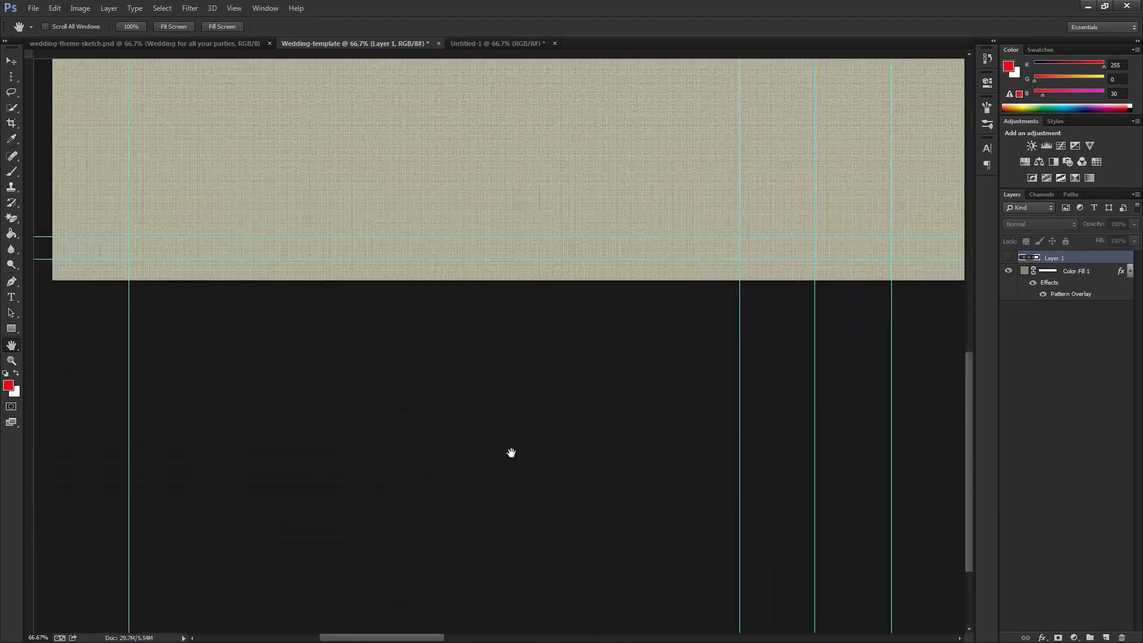
{"action": "key", "text": "ctrl+r"}
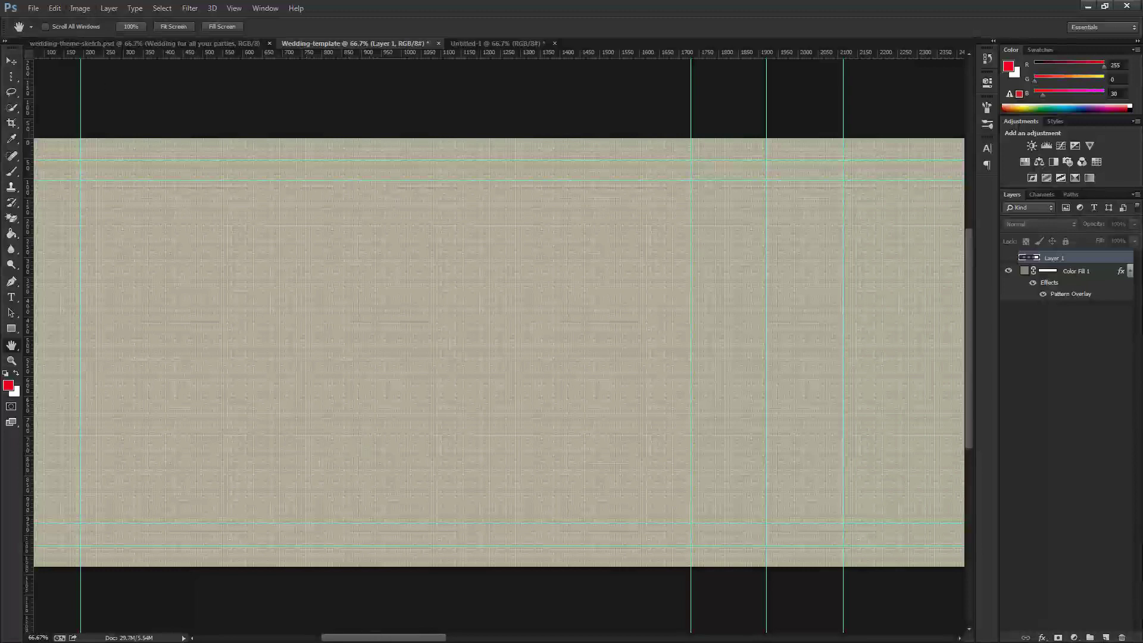
{"action": "key", "text": "alt+Tab"}
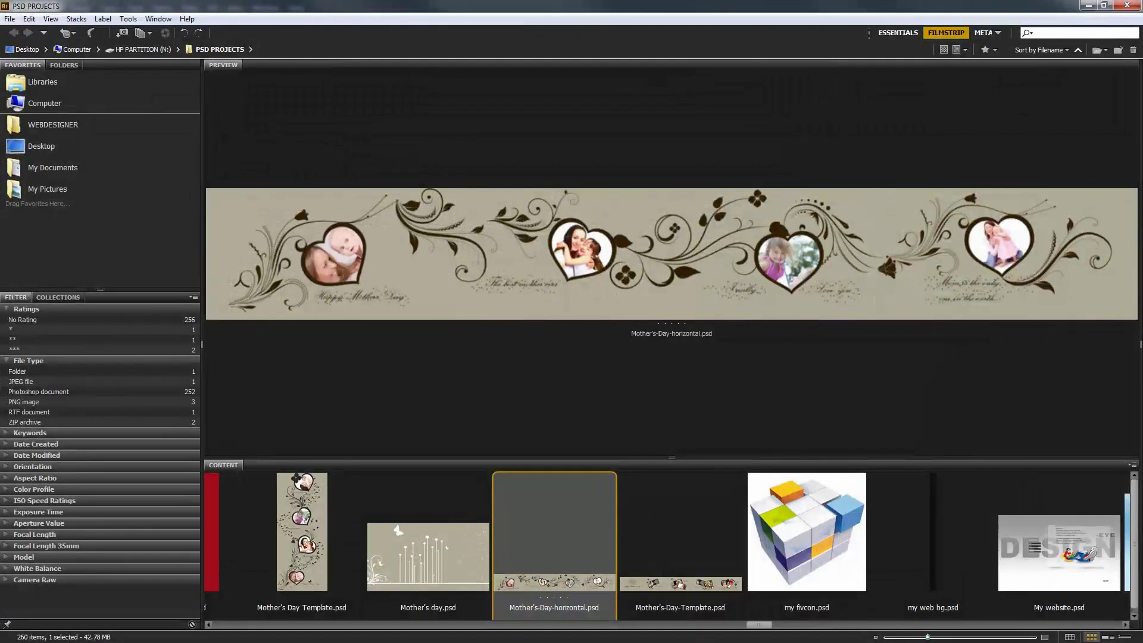
Leave Adobe Bridge and return to the Wedding-template document in Photoshop
{"action": "key", "text": "alt+Tab"}
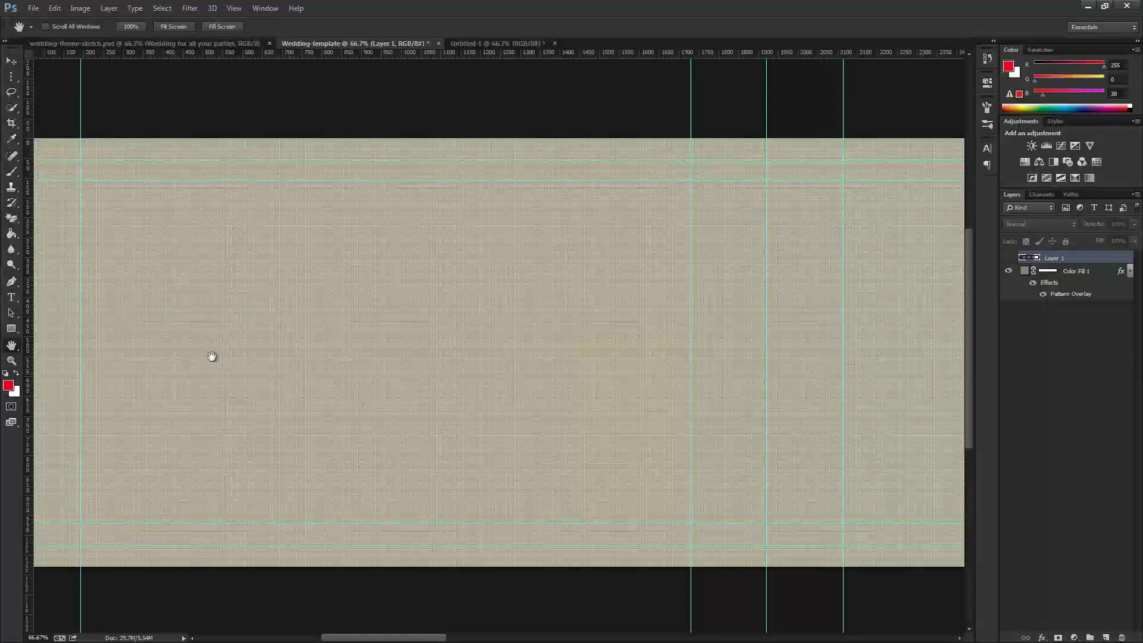
Type the title 'Welcome to my wedding party!' on the left of the linen canvas
{"action": "left_click", "coordinate": [11, 297]}
{"action": "left_click", "coordinate": [178, 386]}
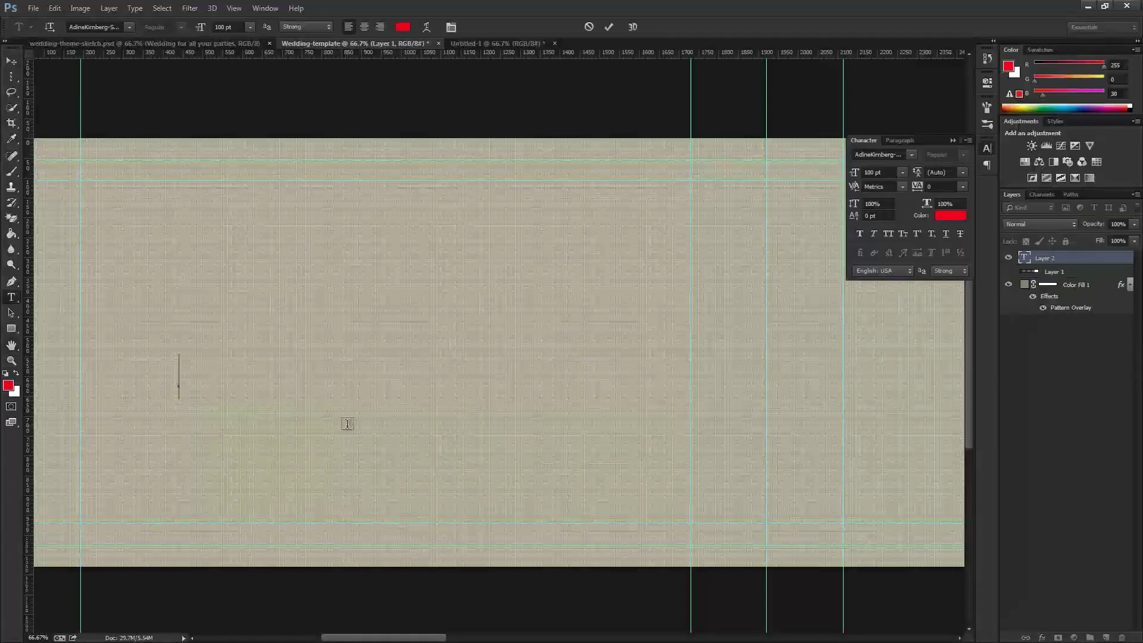
{"action": "type", "text": "Welcome to my"}
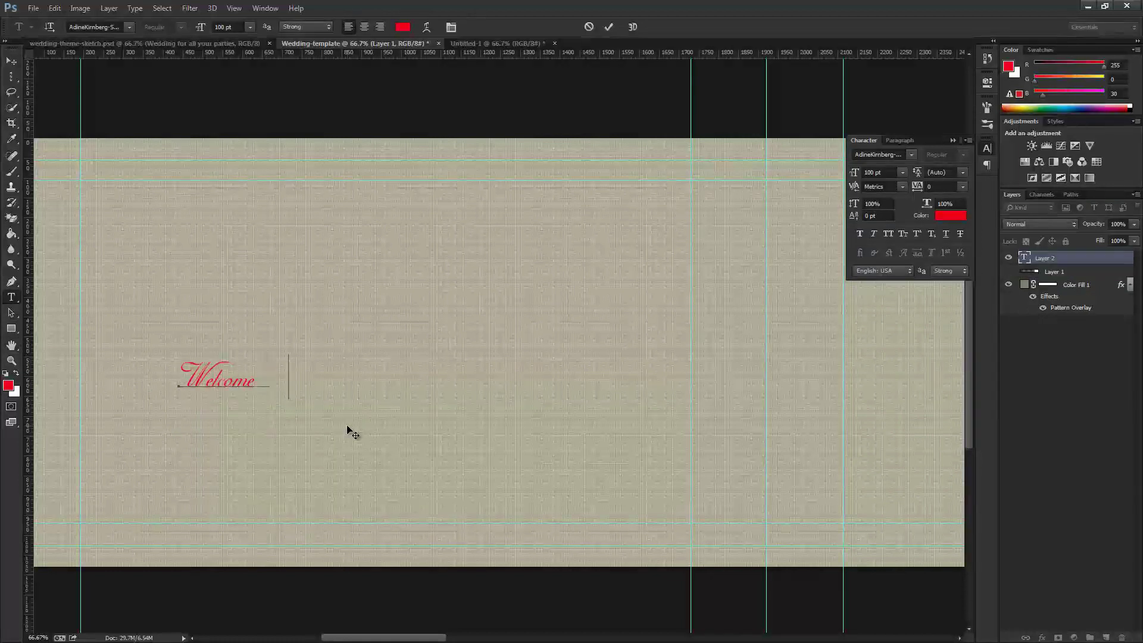
{"action": "type", "text": " wedding party!"}
{"action": "left_click", "coordinate": [11, 61]}
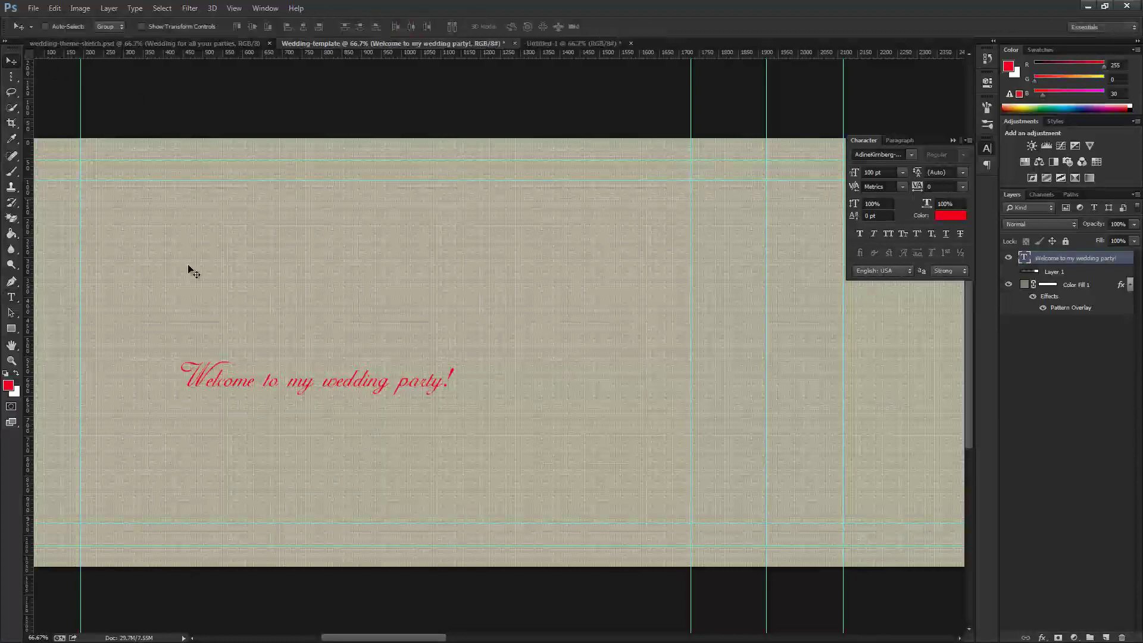
Reposition the title on the canvas and set its font size to 140 pt
{"action": "left_click_drag", "start_coordinate": [326, 388], "coordinate": [411, 445]}
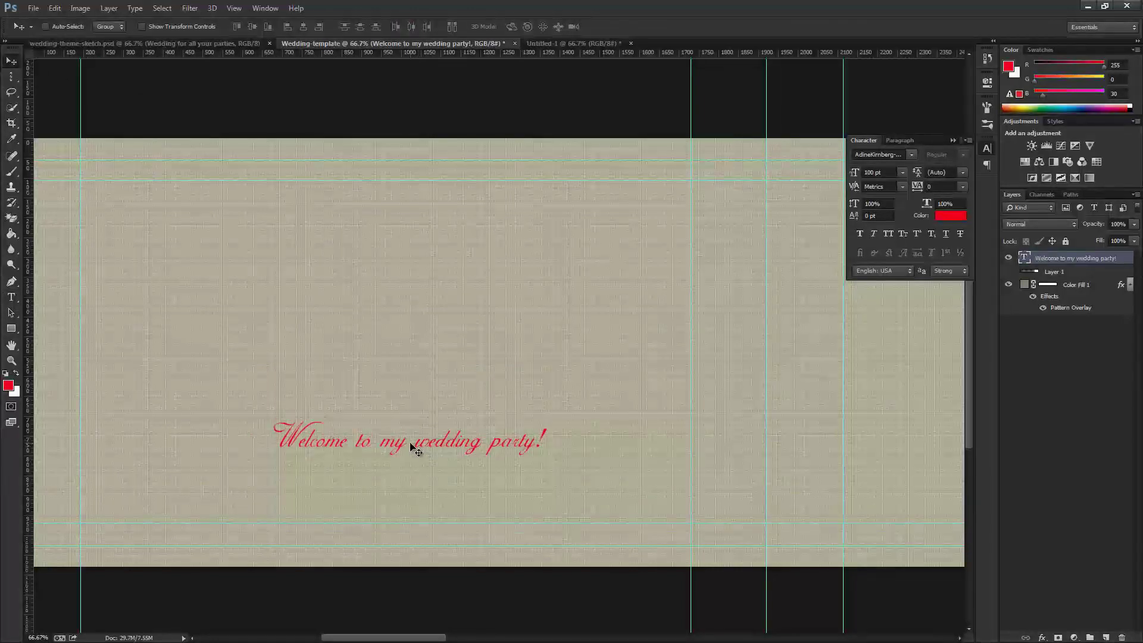
{"action": "left_click_drag", "start_coordinate": [858, 176], "coordinate": [880, 178]}
{"action": "left_click_drag", "start_coordinate": [511, 419], "coordinate": [487, 409]}
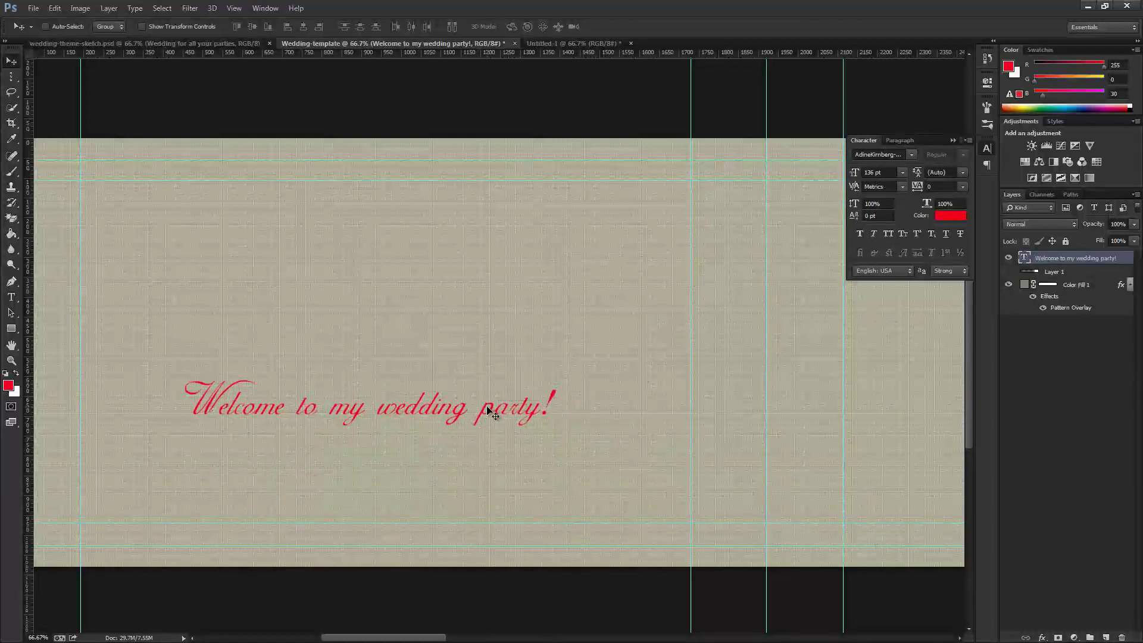
{"action": "left_click", "coordinate": [890, 171]}
{"action": "key", "text": "Return"}
{"action": "left_click", "coordinate": [953, 215]}
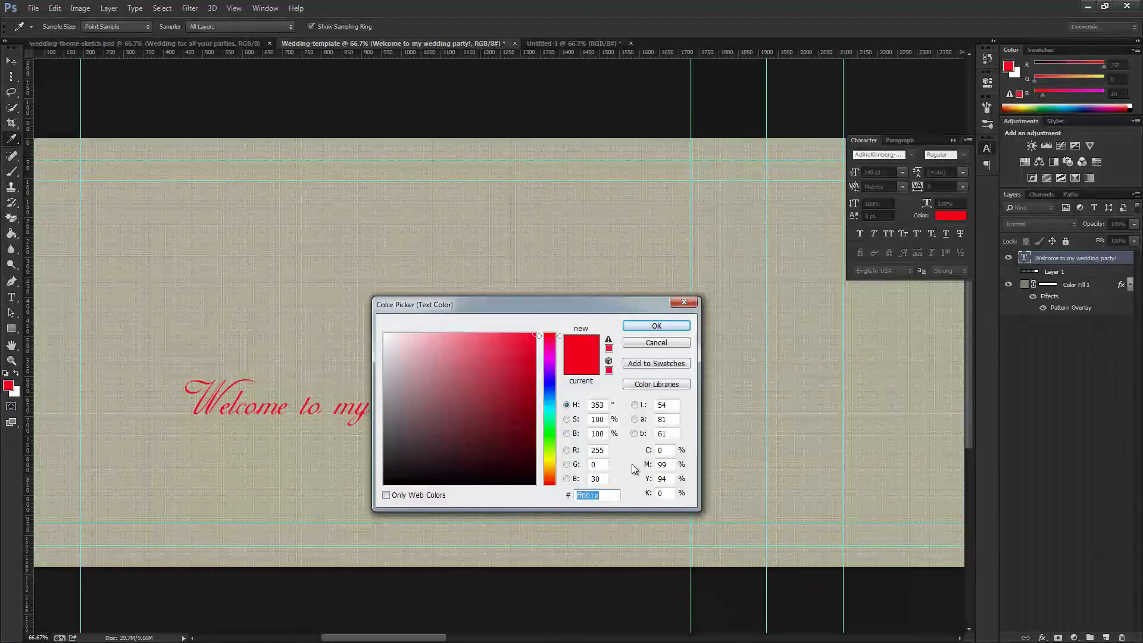
Change the title text colour from red to dark brown #301f0a
{"action": "type", "text": "301f"}
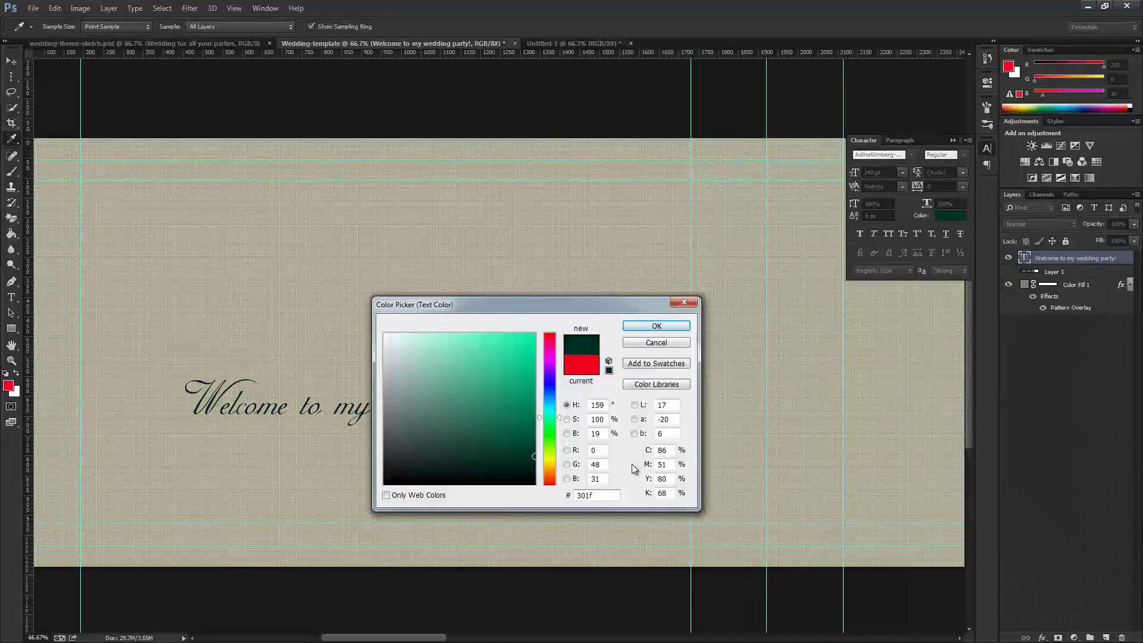
{"action": "type", "text": "0a"}
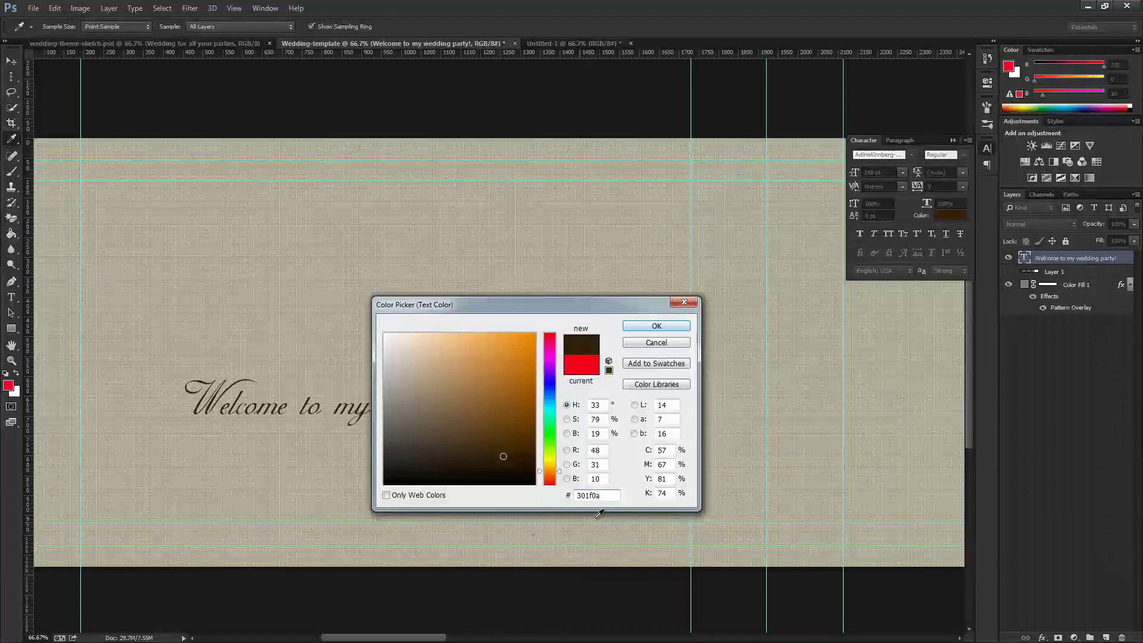
{"action": "left_click", "coordinate": [653, 326]}
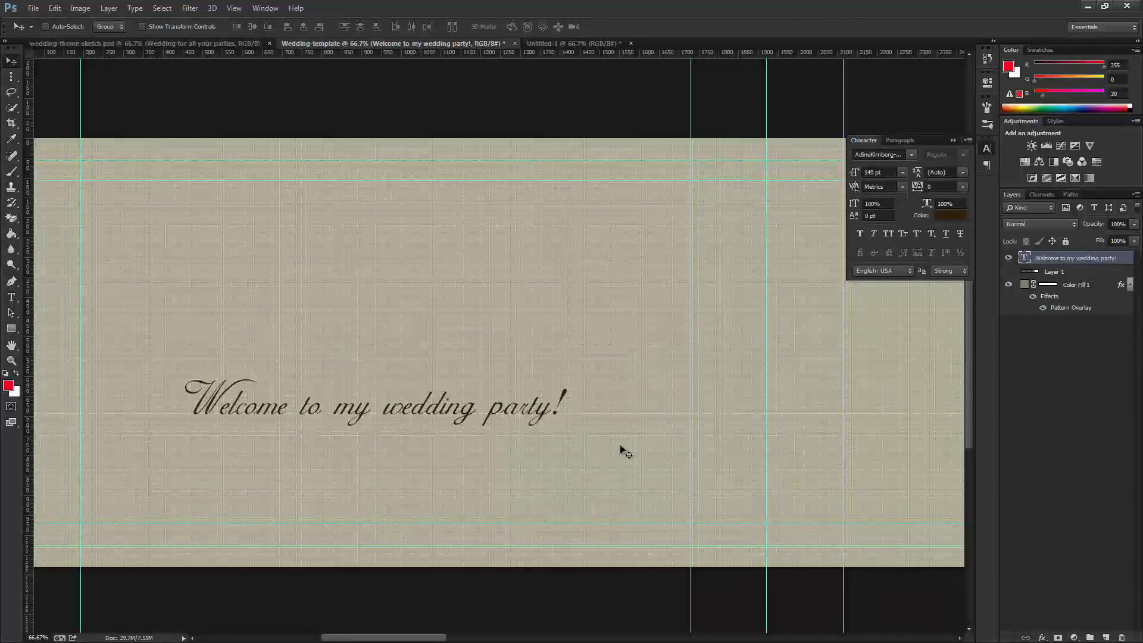
{"action": "left_click", "coordinate": [1025, 285]}
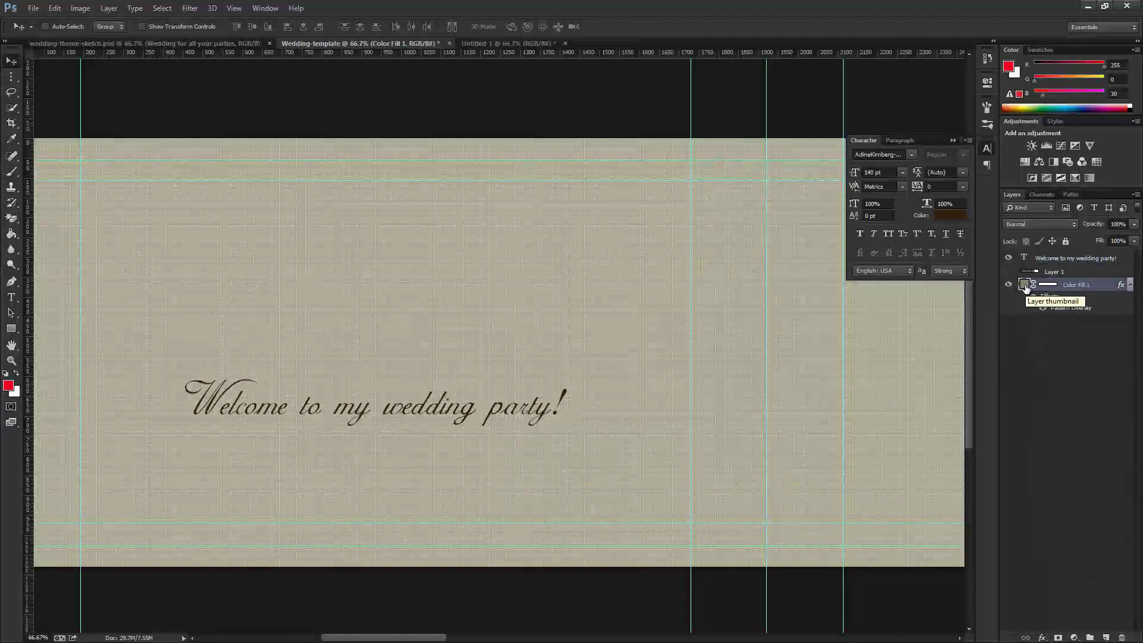
Try yellow, olive and green colours for the Color Fill 1 background
{"action": "double_click", "coordinate": [1025, 286]}
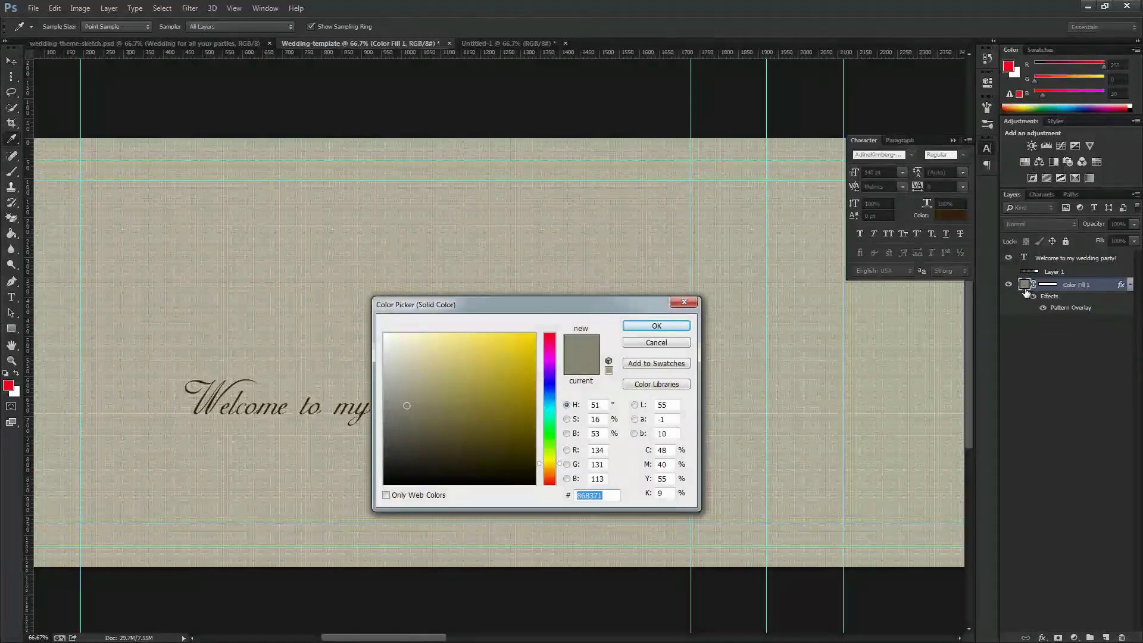
{"action": "left_click_drag", "start_coordinate": [500, 417], "coordinate": [524, 338]}
{"action": "left_click", "coordinate": [516, 402]}
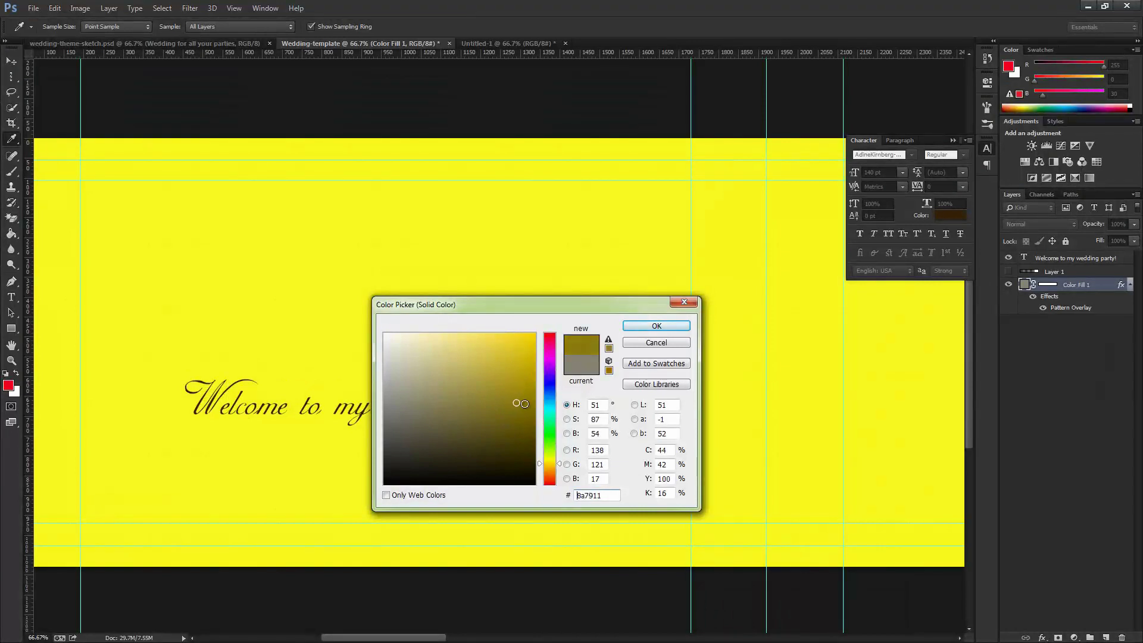
{"action": "left_click", "coordinate": [549, 419]}
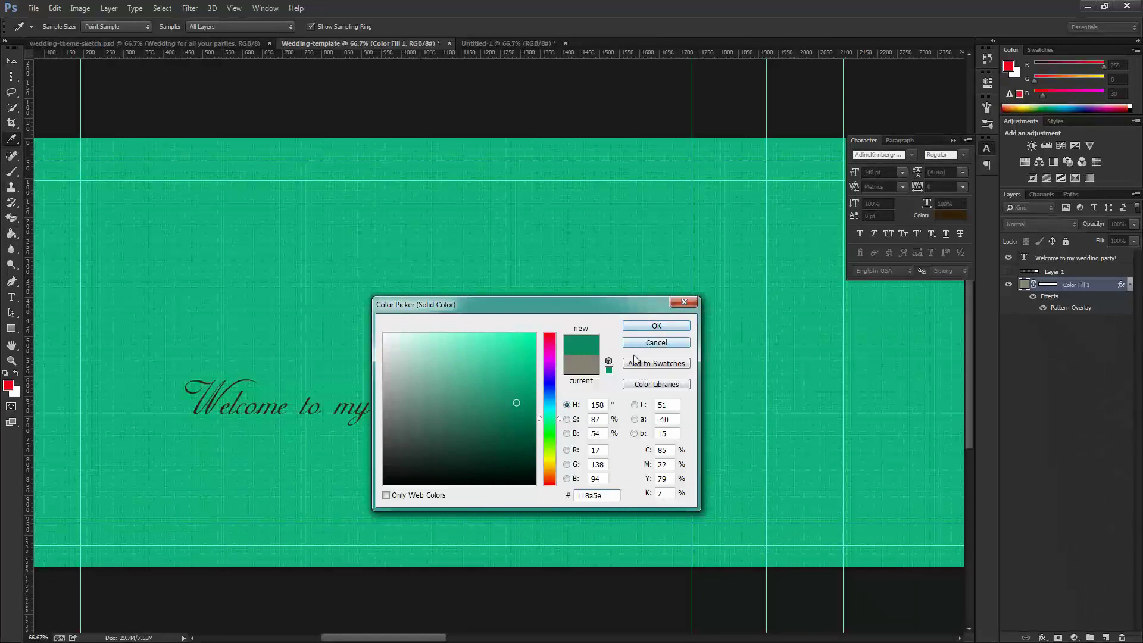
{"action": "left_click", "coordinate": [551, 462]}
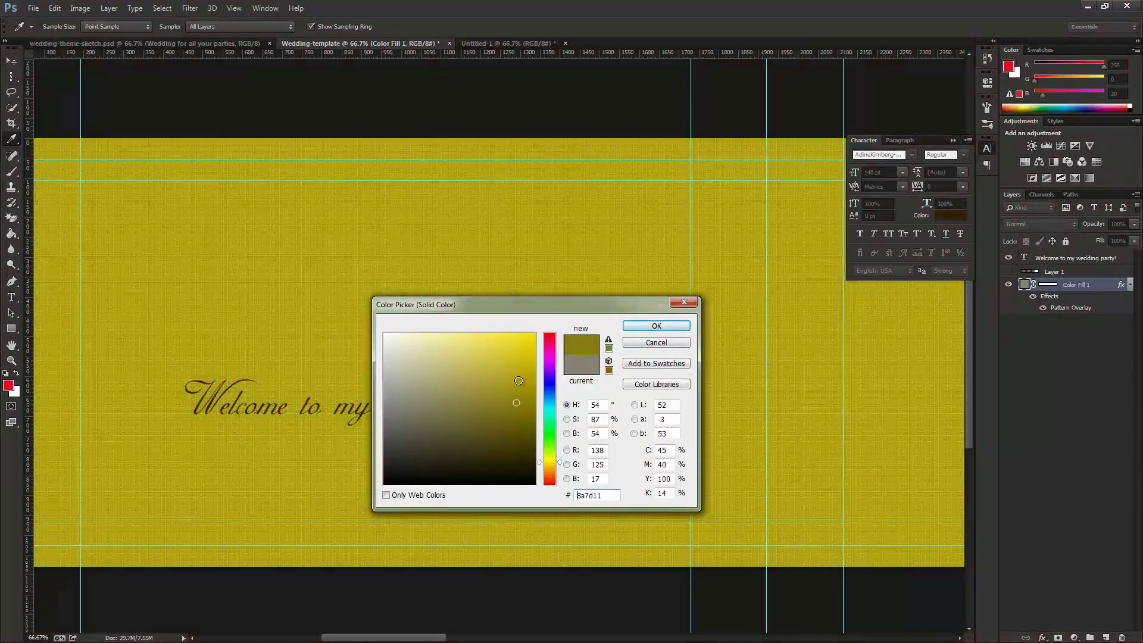
Apply a yellow fill, undo it back to beige linen, and add an empty layer
{"action": "left_click", "coordinate": [518, 352]}
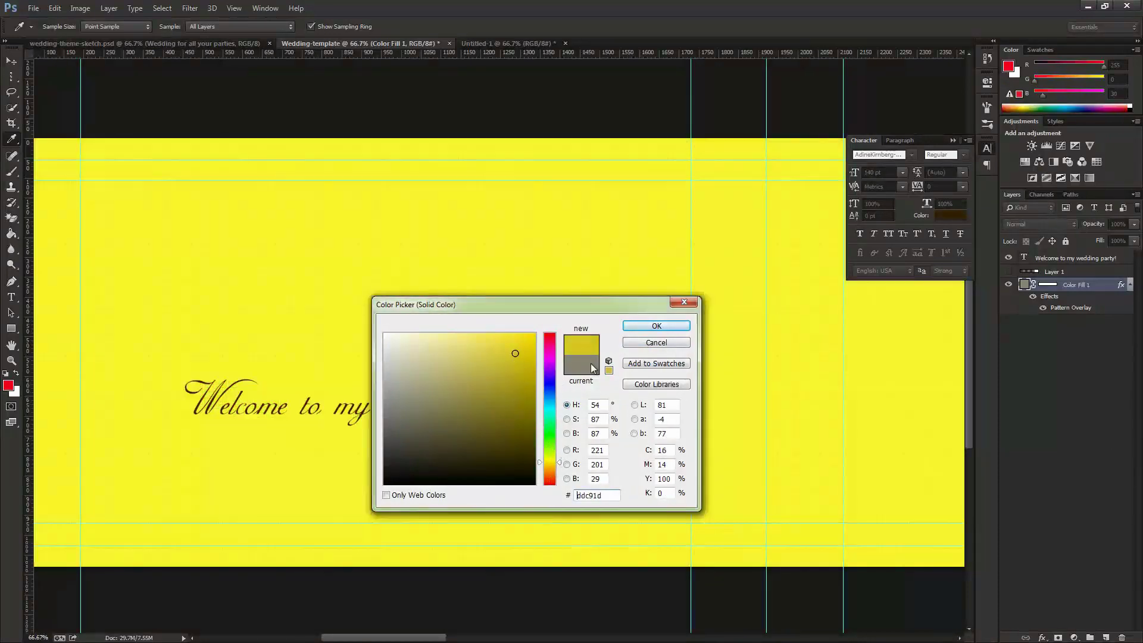
{"action": "left_click", "coordinate": [657, 327]}
{"action": "key", "text": "ctrl+z"}
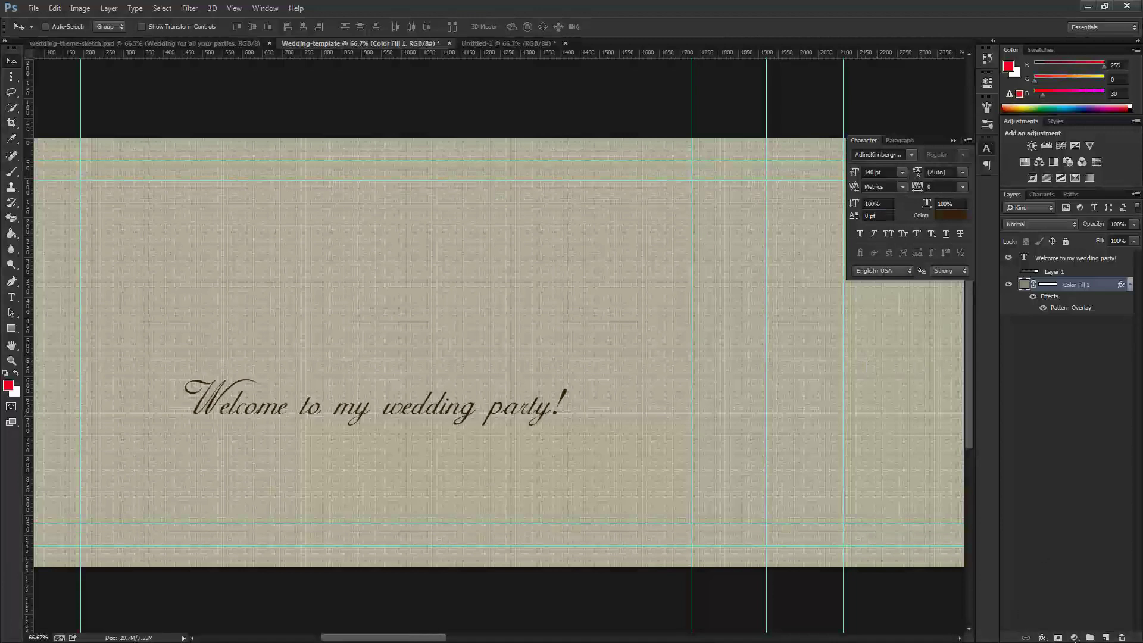
{"action": "left_click", "coordinate": [1105, 638]}
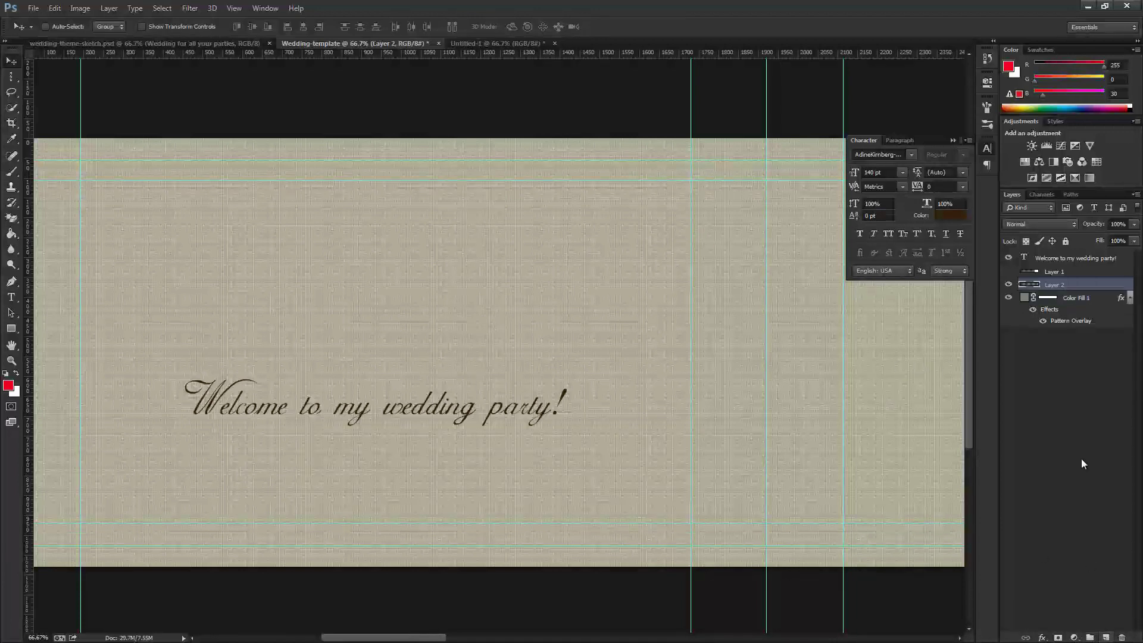
Rename the new layer to 'rose'
{"action": "double_click", "coordinate": [1055, 285]}
{"action": "type", "text": "rose"}
{"action": "key", "text": "Return"}
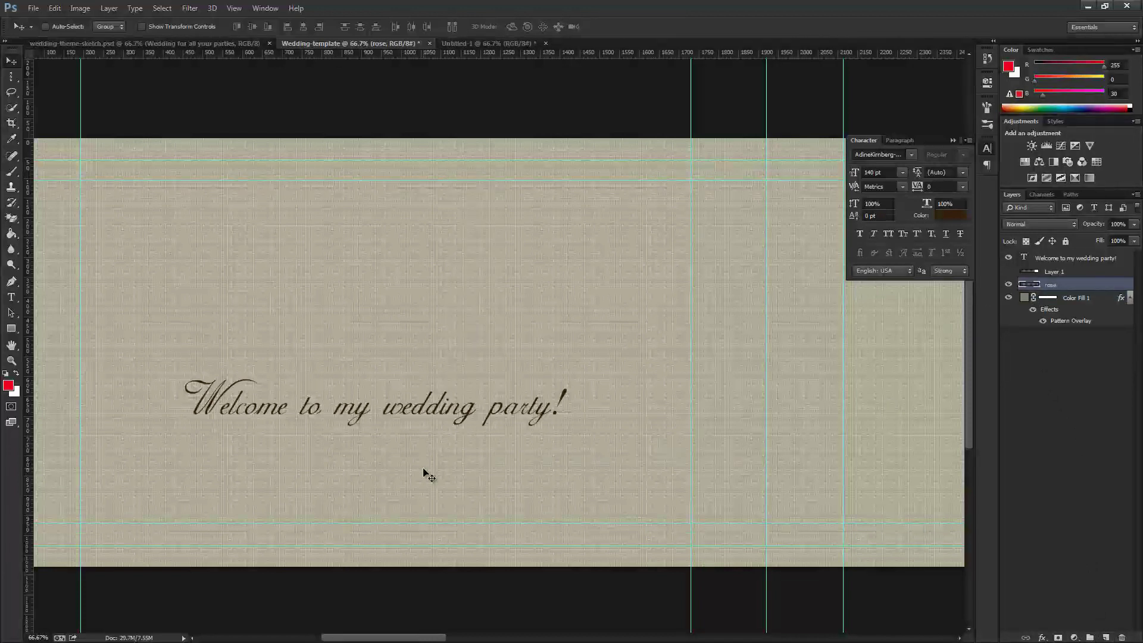
Select the rose-shaped brush preset 1407 and enlarge it with ] for the rose layer
{"action": "key", "text": "b"}
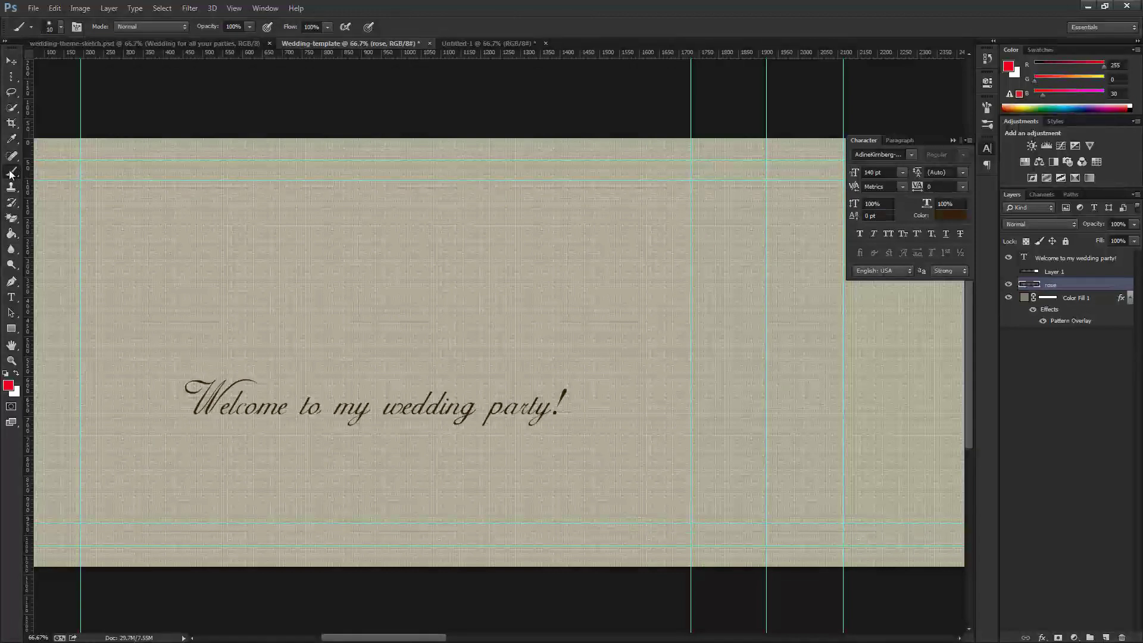
{"action": "left_click", "coordinate": [61, 28]}
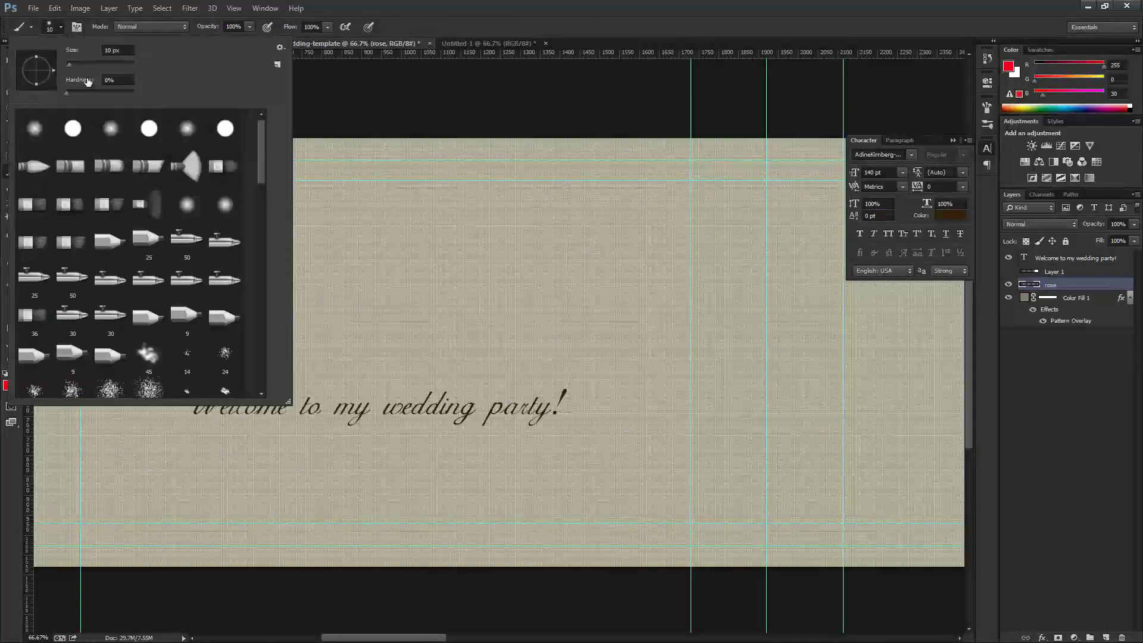
{"action": "left_click_drag", "start_coordinate": [266, 170], "coordinate": [269, 343]}
{"action": "left_click", "coordinate": [234, 350]}
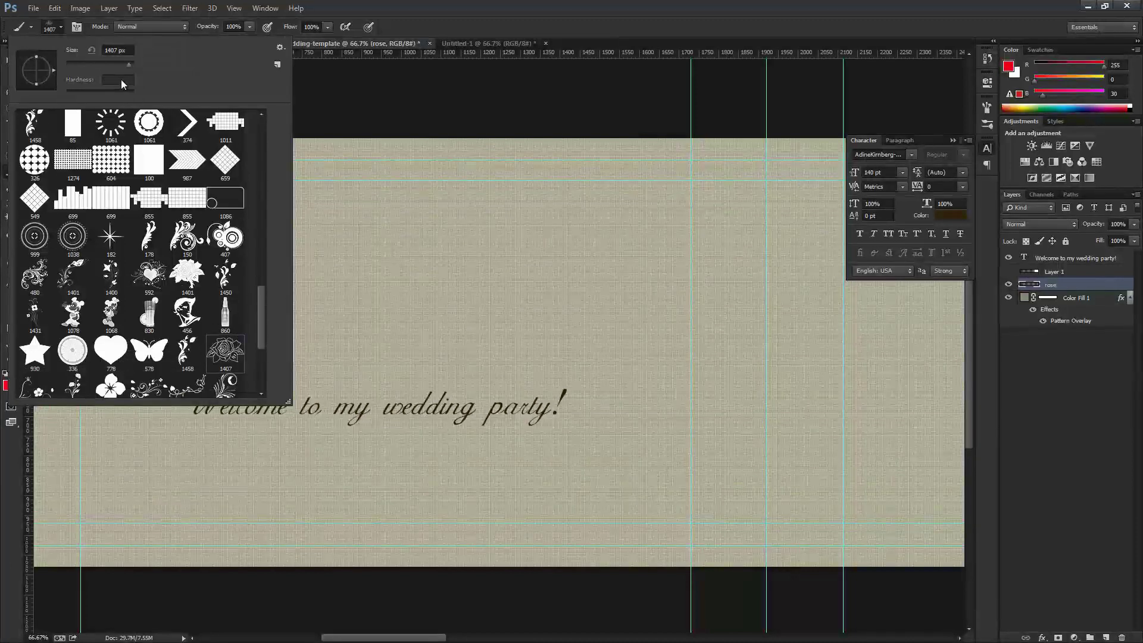
{"action": "left_click_drag", "start_coordinate": [99, 61], "coordinate": [96, 64]}
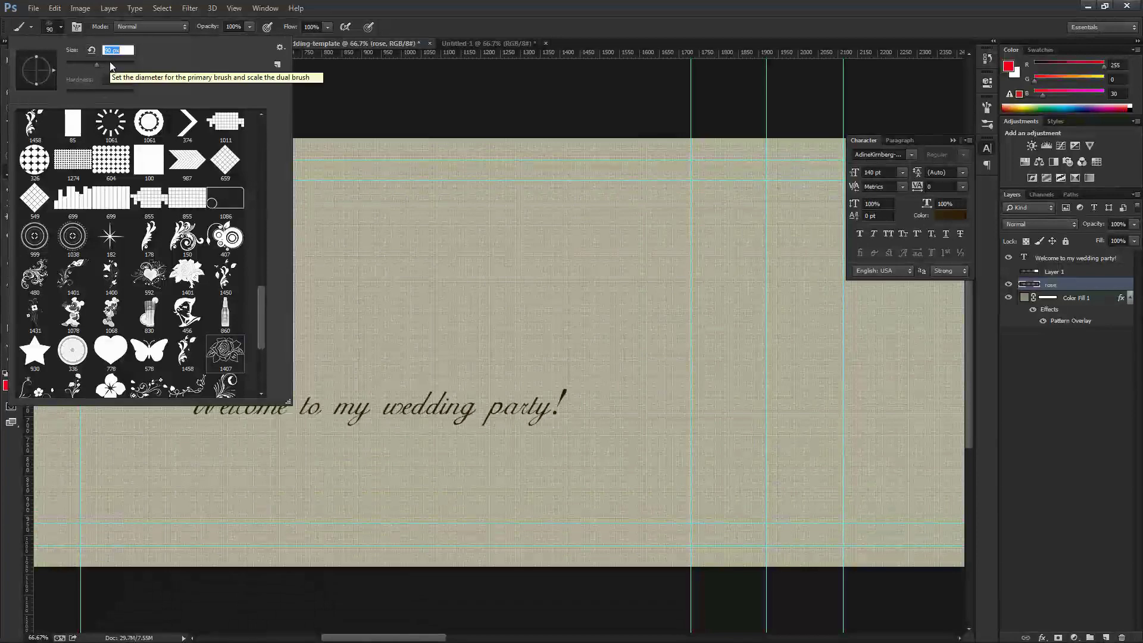
{"action": "left_click", "coordinate": [1020, 459]}
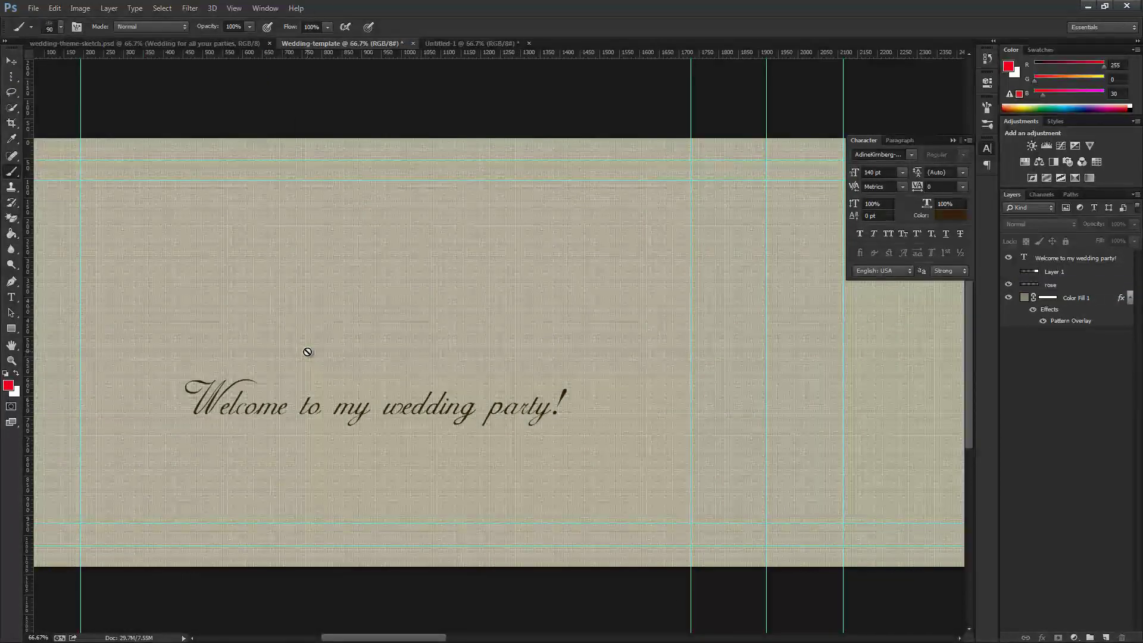
{"action": "key", "text": "bracketright"}
{"action": "key", "text": "bracketright"}
{"action": "key", "text": "bracketright"}
{"action": "key", "text": "bracketright"}
{"action": "left_click", "coordinate": [1049, 284]}
{"action": "key", "text": "bracketright"}
{"action": "key", "text": "bracketright"}
{"action": "key", "text": "bracketright"}
{"action": "key", "text": "bracketright"}
{"action": "key", "text": "bracketright"}
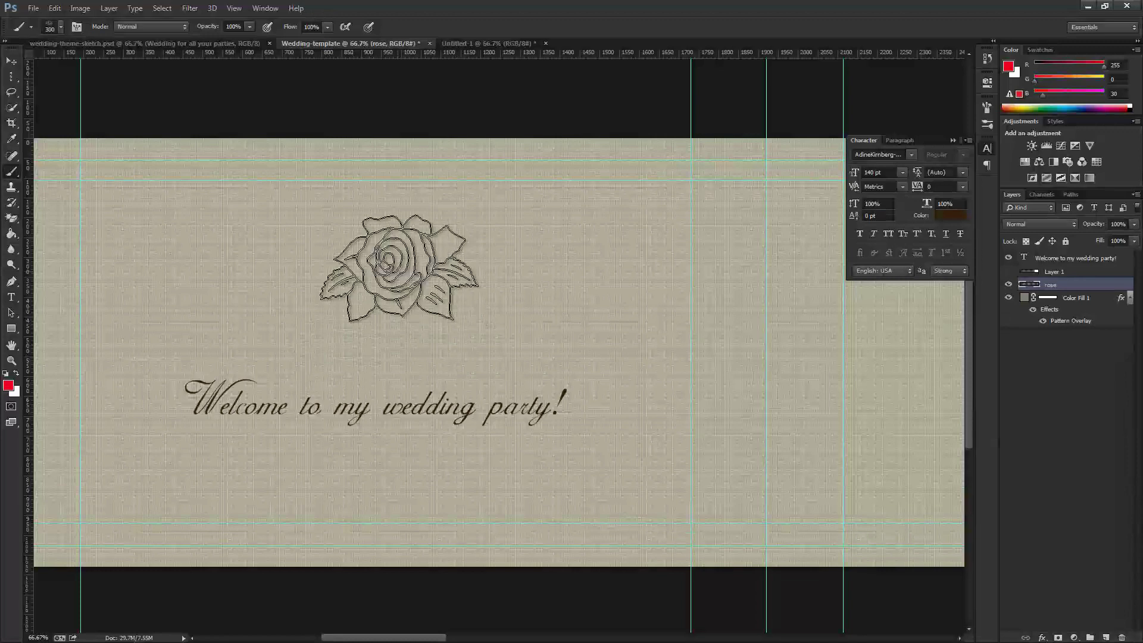
{"action": "key", "text": "bracketright"}
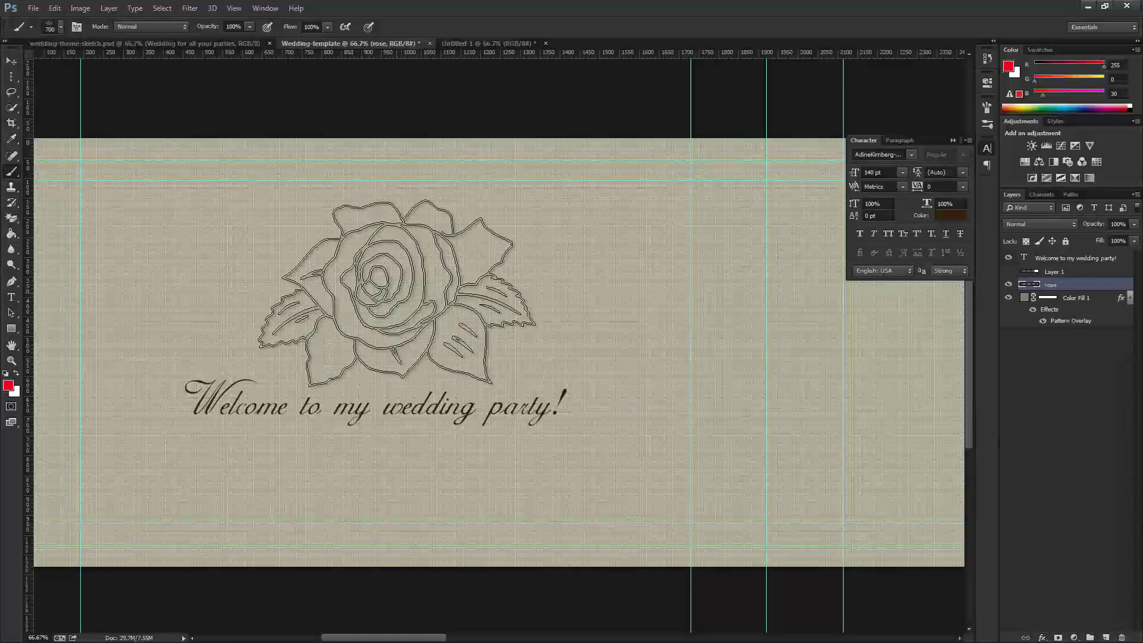
Sample the title's dark brown as foreground colour and stamp a rose above the title
{"action": "left_click", "coordinate": [9, 386]}
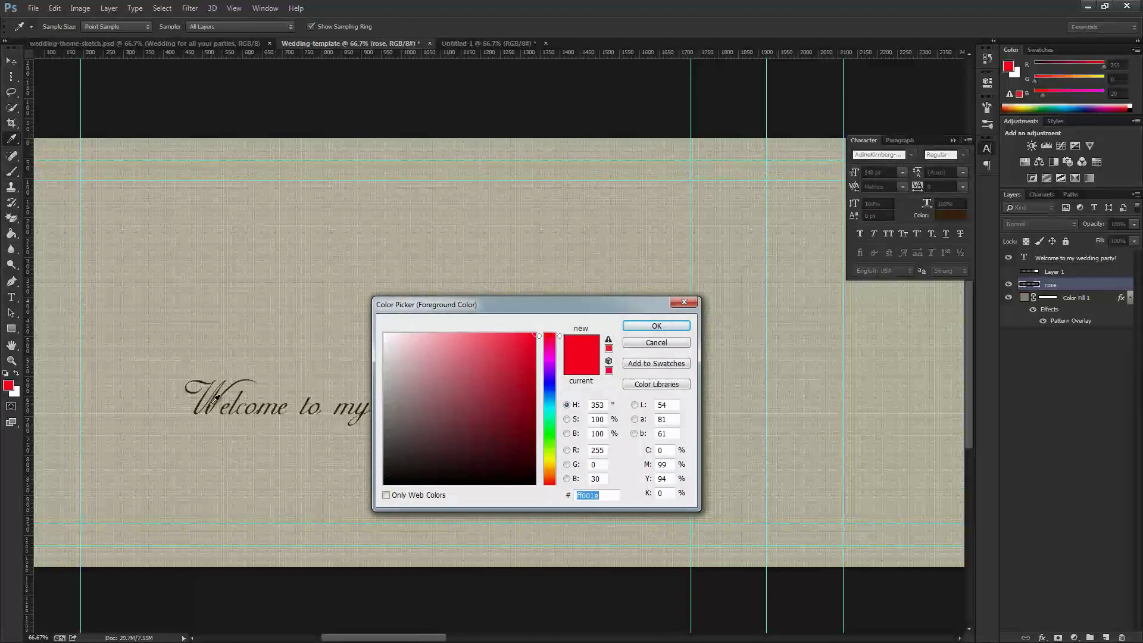
{"action": "left_click", "coordinate": [215, 399]}
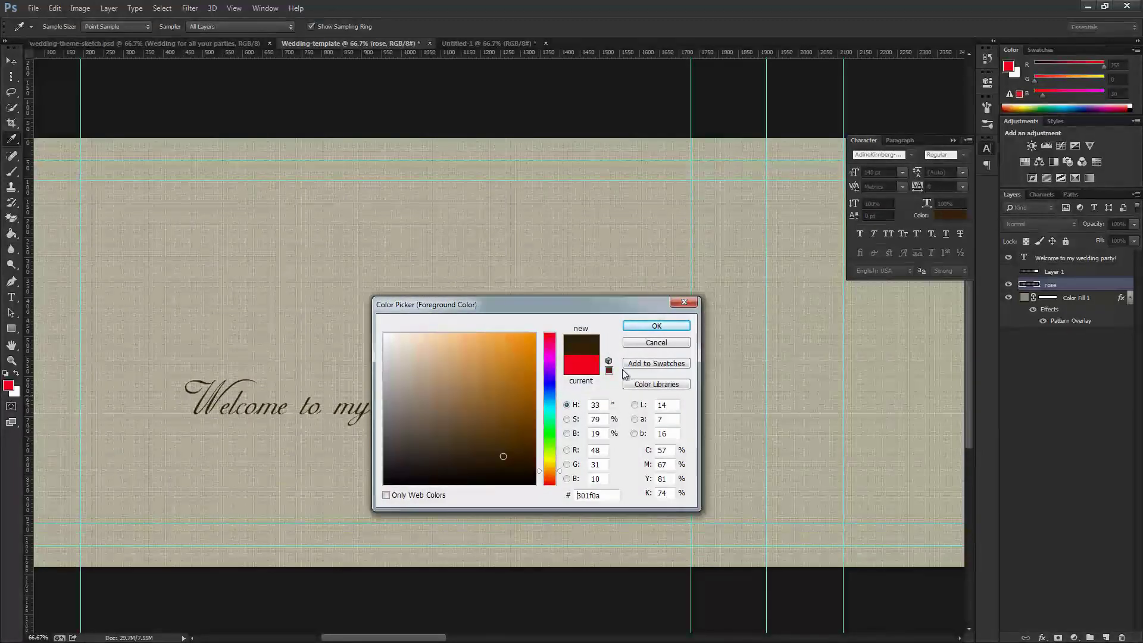
{"action": "left_click", "coordinate": [656, 326]}
{"action": "left_click_drag", "start_coordinate": [656, 325], "coordinate": [408, 256]}
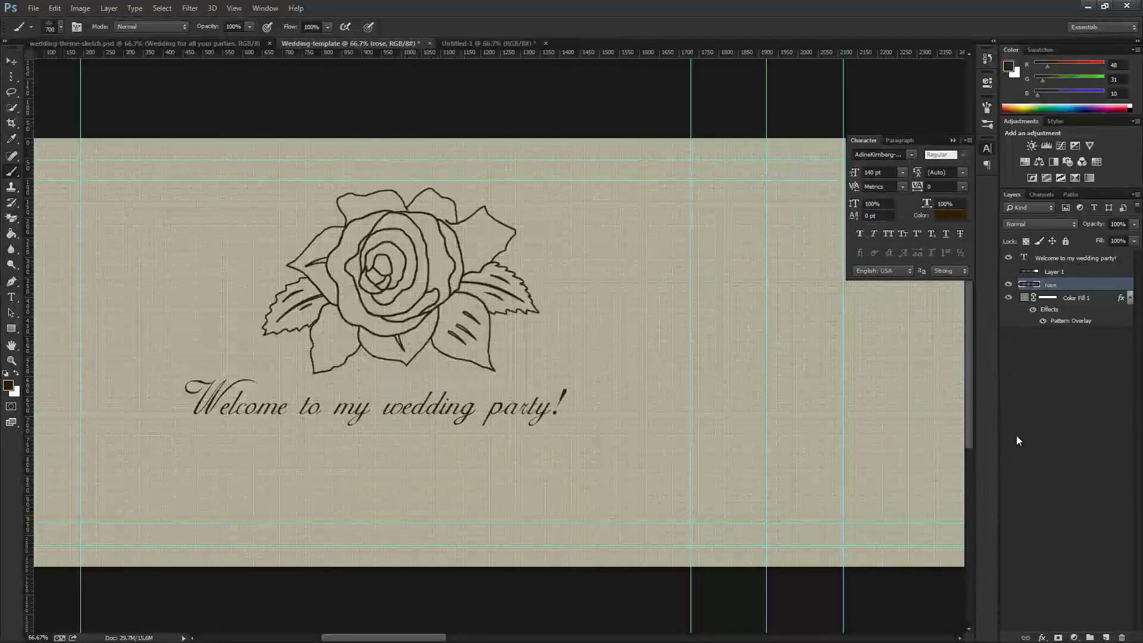
{"action": "left_click", "coordinate": [1106, 637]}
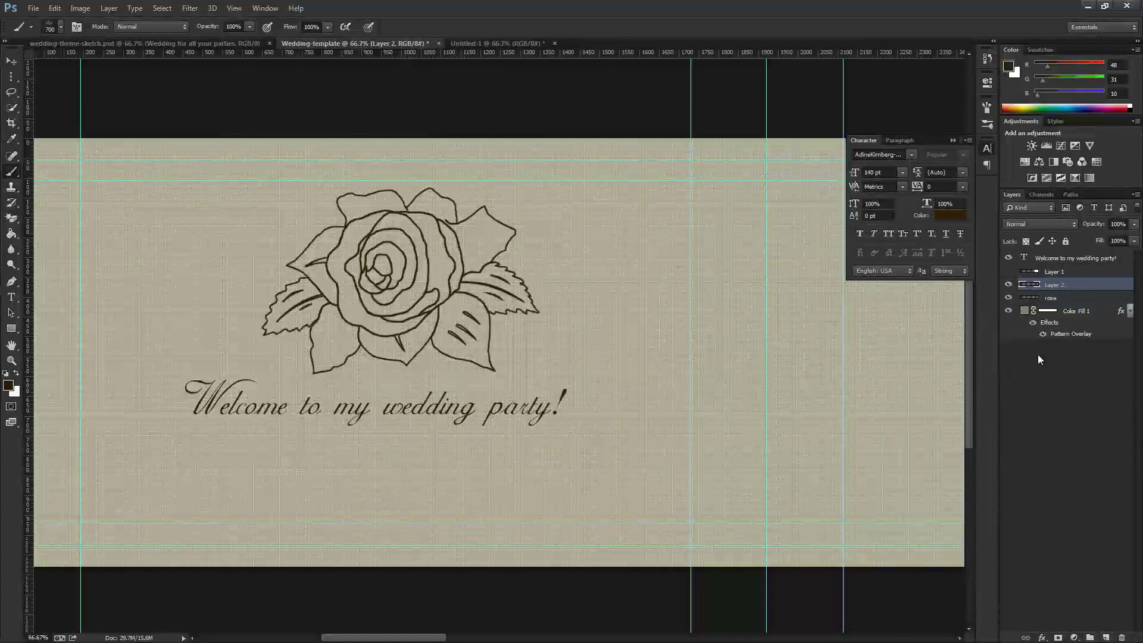
Rename the new layer above rose to 'parcles'
{"action": "double_click", "coordinate": [1055, 284]}
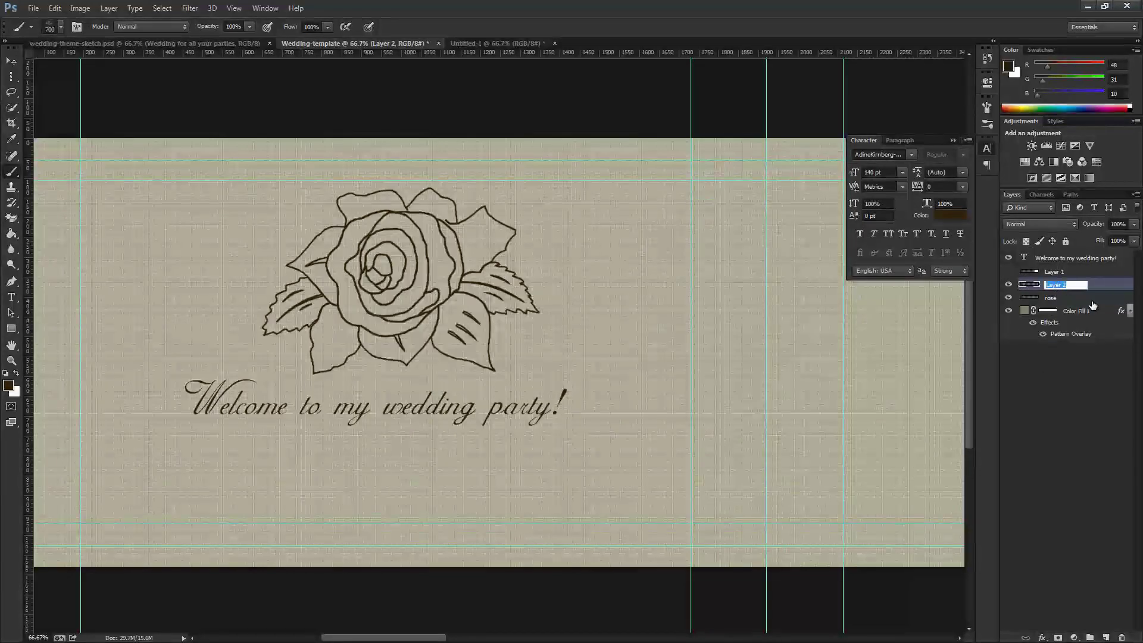
{"action": "type", "text": "parcles"}
{"action": "key", "text": "Return"}
{"action": "left_click_drag", "start_coordinate": [417, 286], "coordinate": [24, 34]}
Choose the first soft round brush from the brush presets
{"action": "left_click", "coordinate": [60, 27]}
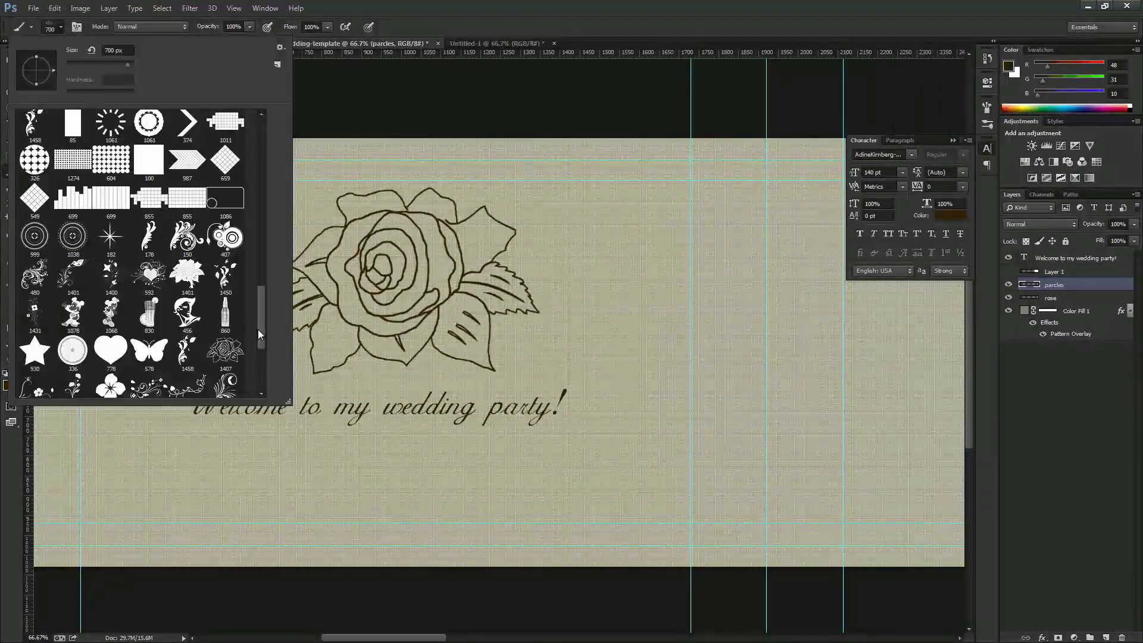
{"action": "scroll", "coordinate": [262, 240], "scroll_direction": "up", "scroll_amount": 3}
{"action": "scroll", "coordinate": [262, 240], "scroll_direction": "up", "scroll_amount": 5}
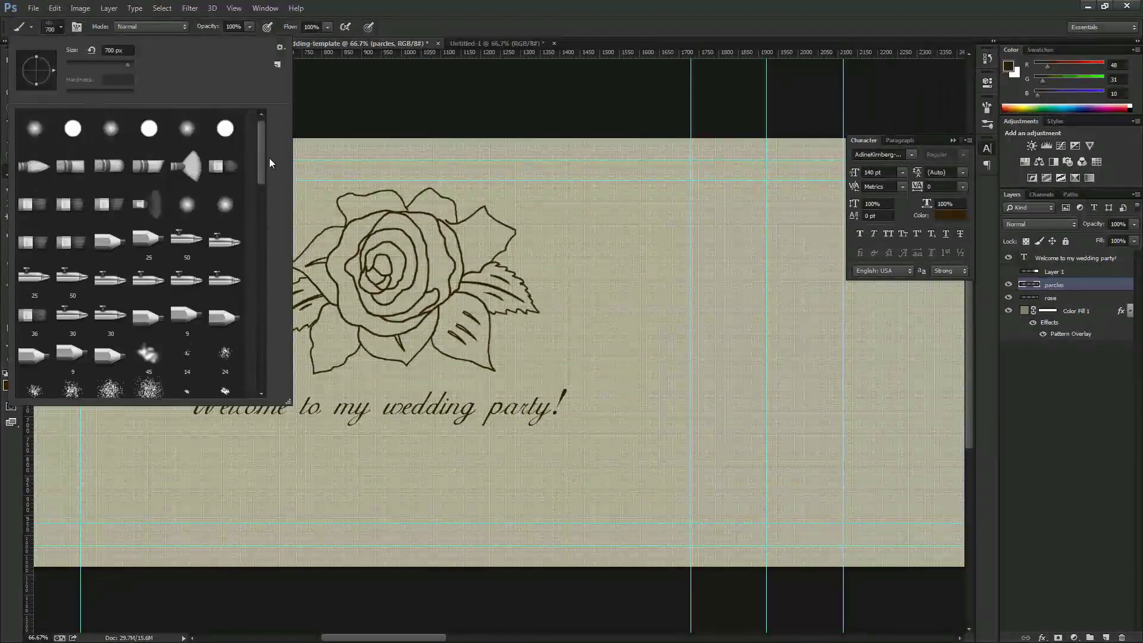
{"action": "left_click", "coordinate": [36, 131]}
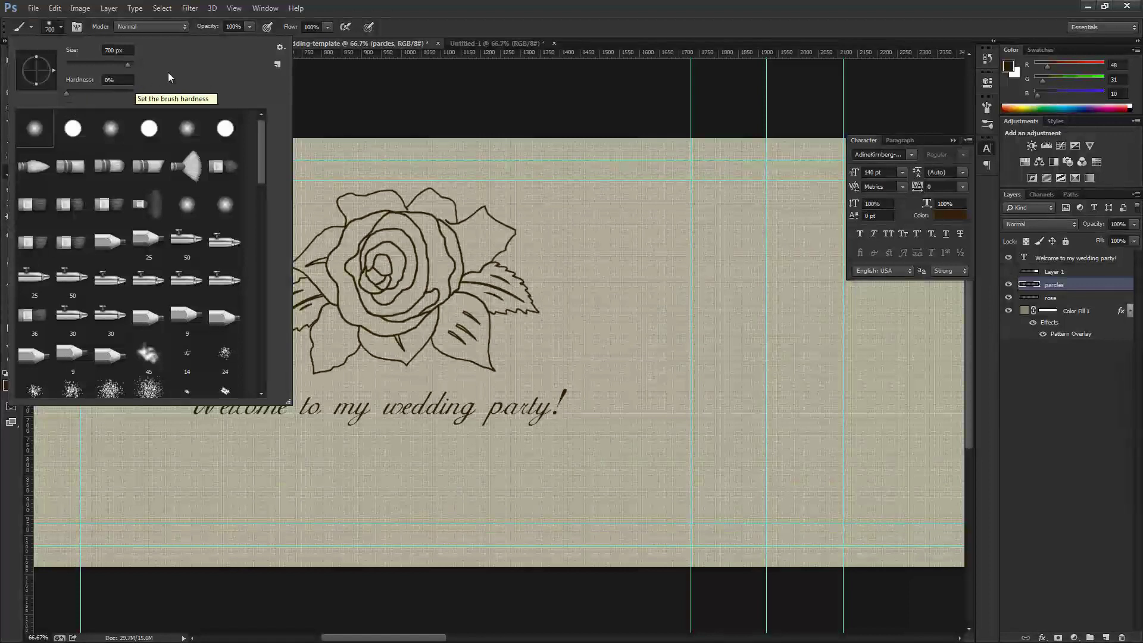
In the Brush panel, set brush size to 10 px and spacing to 30%
{"action": "left_click", "coordinate": [265, 8]}
{"action": "left_click", "coordinate": [268, 99]}
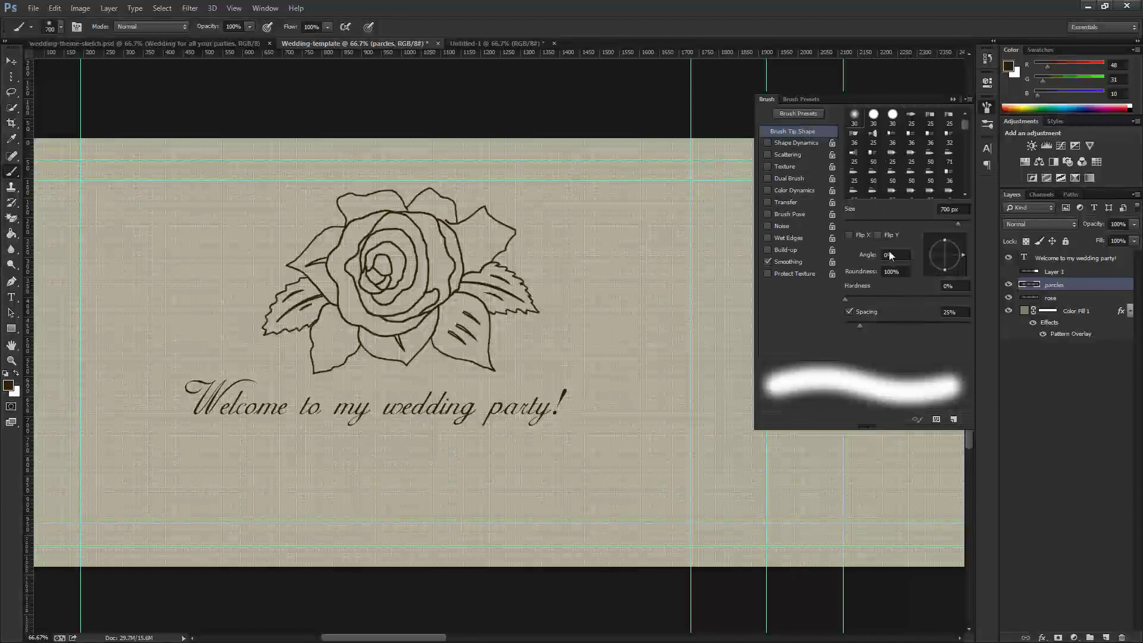
{"action": "left_click", "coordinate": [902, 211]}
{"action": "left_click", "coordinate": [881, 208]}
{"action": "type", "text": "10"}
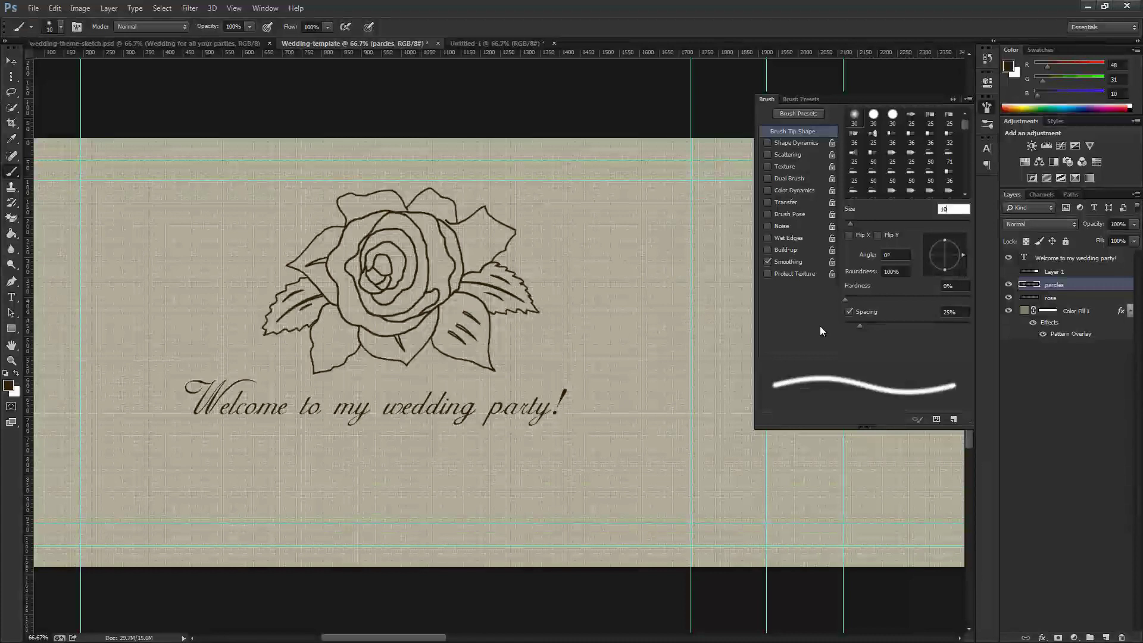
{"action": "left_click_drag", "start_coordinate": [861, 327], "coordinate": [906, 343]}
Enable Shape Dynamics and Scattering, then sprinkle dots along and beneath the title
{"action": "left_click", "coordinate": [802, 142]}
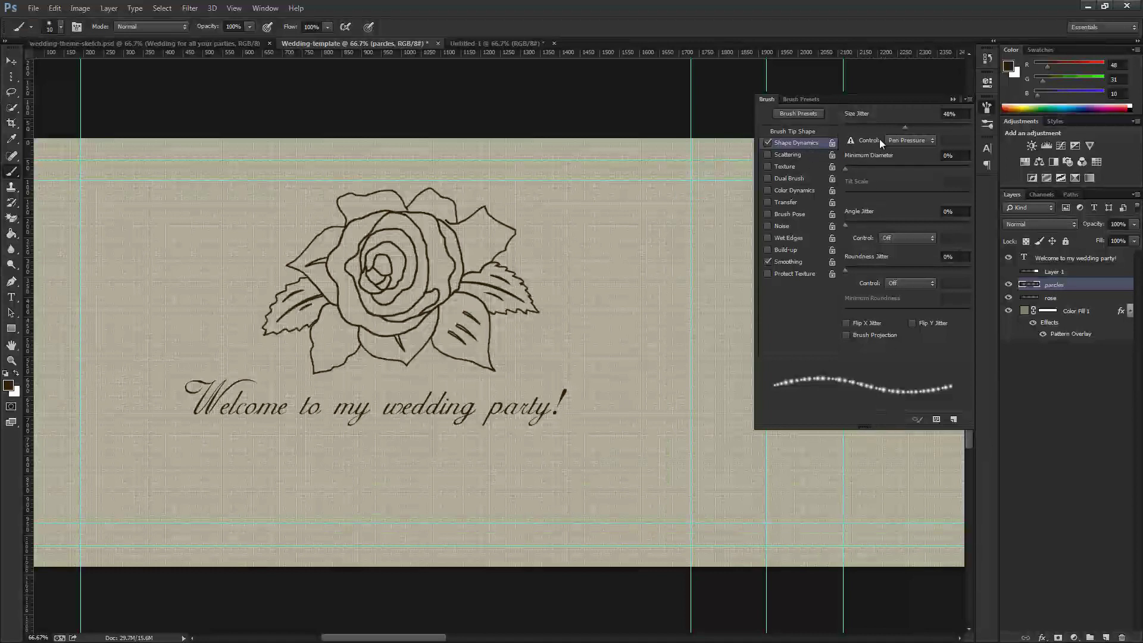
{"action": "left_click", "coordinate": [799, 154]}
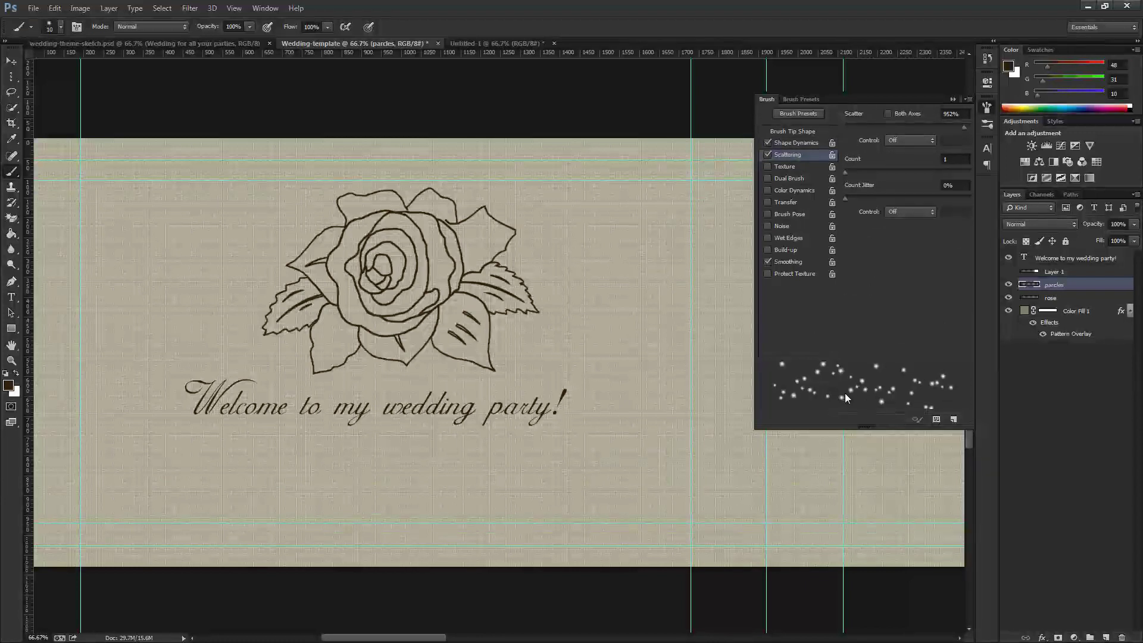
{"action": "left_click", "coordinate": [952, 100]}
{"action": "left_click_drag", "start_coordinate": [221, 407], "coordinate": [598, 407]}
Add more dots above 'wedding party!', undo a stray stroke, and pan to the panorama's right
{"action": "left_click_drag", "start_coordinate": [492, 398], "coordinate": [310, 384]}
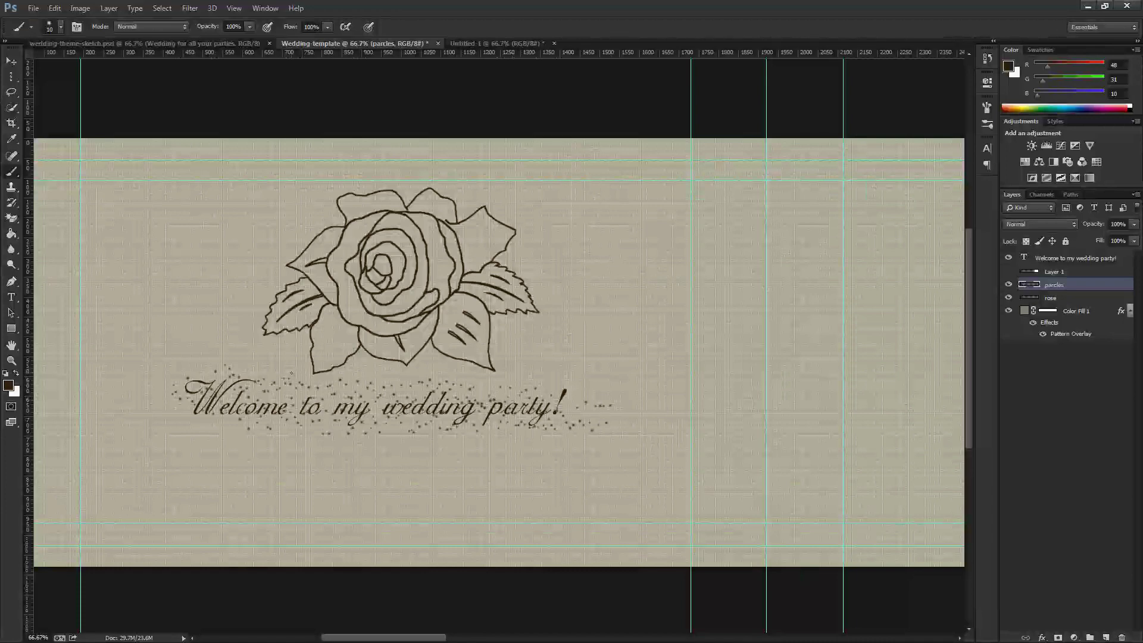
{"action": "left_click_drag", "start_coordinate": [486, 445], "coordinate": [422, 448]}
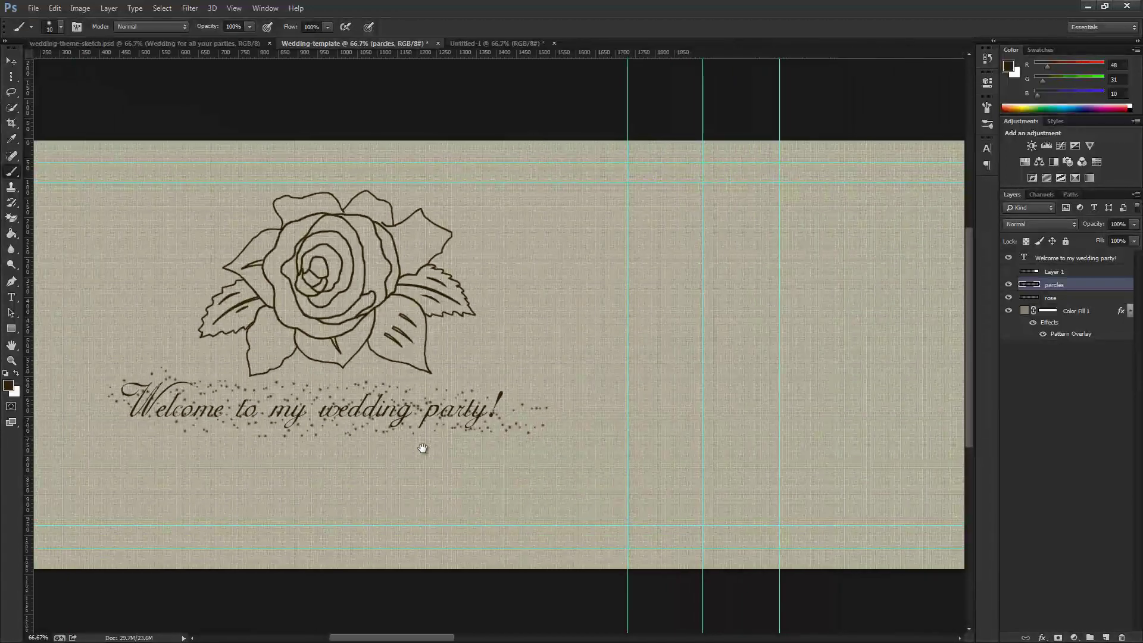
{"action": "left_click_drag", "start_coordinate": [625, 449], "coordinate": [517, 452]}
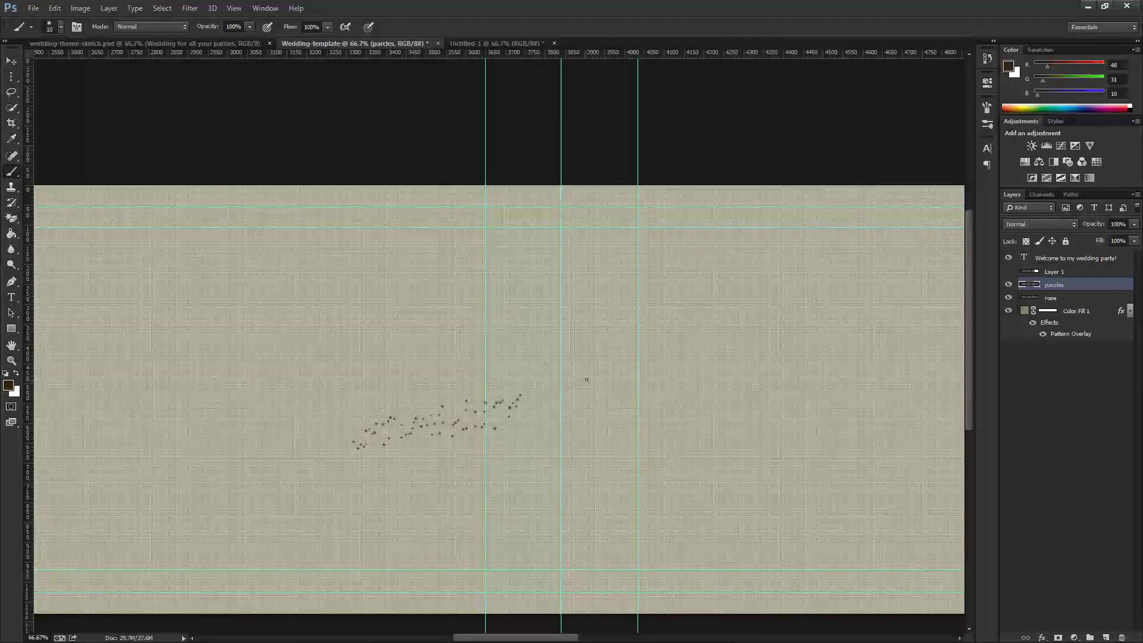
{"action": "key", "text": "ctrl+z"}
{"action": "left_click_drag", "start_coordinate": [462, 355], "coordinate": [721, 357]}
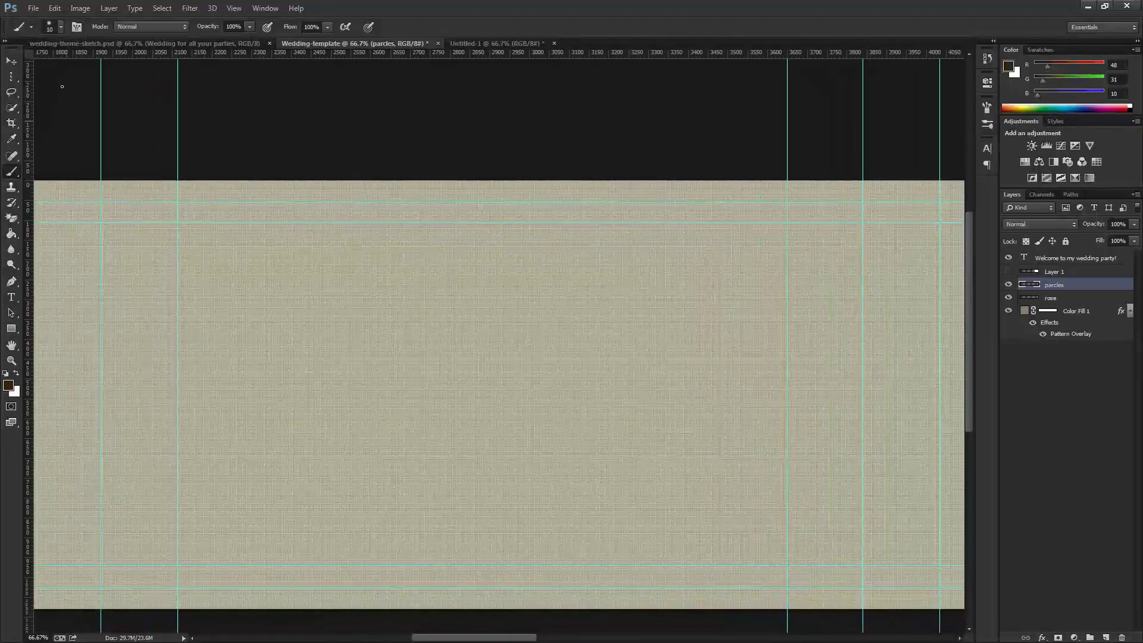
{"action": "left_click", "coordinate": [13, 68]}
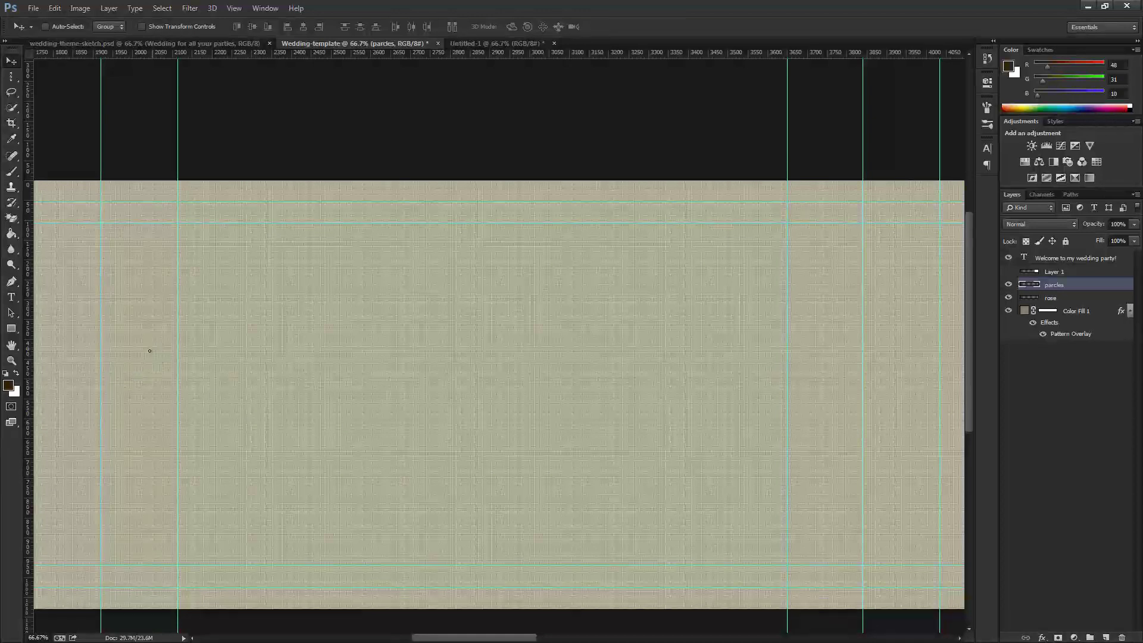
Choose the heart-shaped brush preset 778
{"action": "key", "text": "b"}
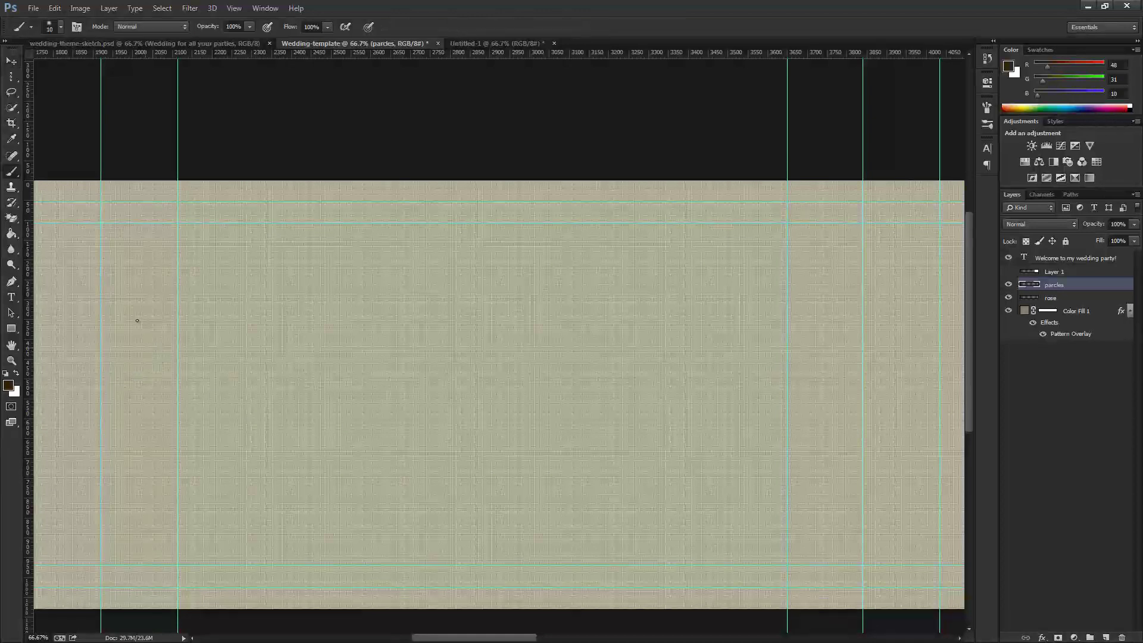
{"action": "left_click", "coordinate": [62, 27]}
{"action": "left_click_drag", "start_coordinate": [263, 166], "coordinate": [257, 331]}
{"action": "left_click", "coordinate": [110, 348]}
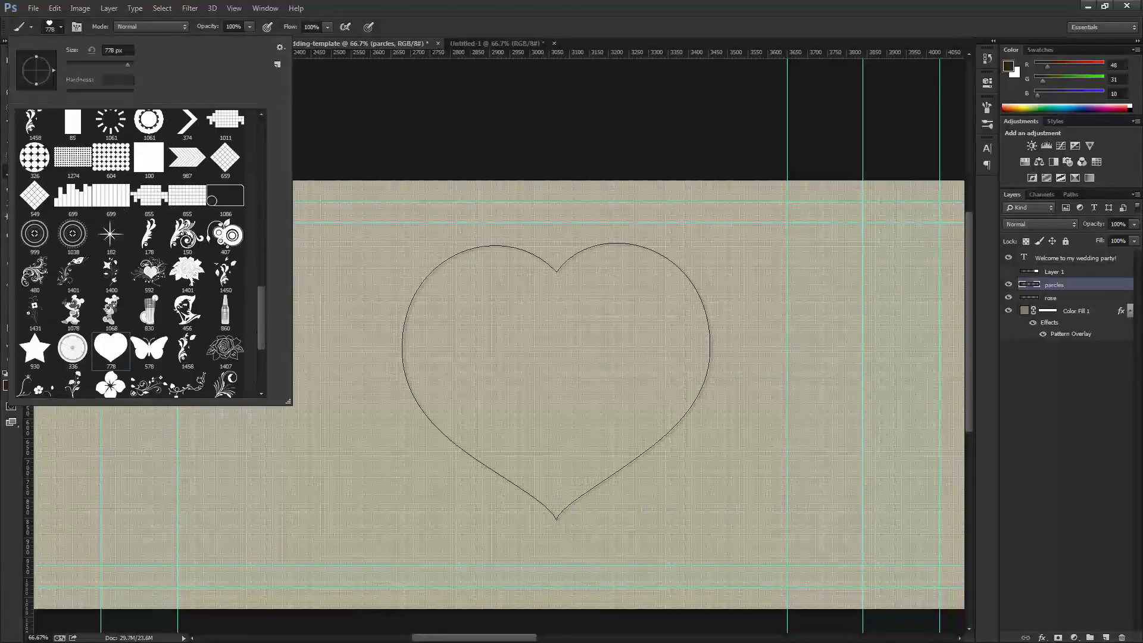
Stamp a test heart, undo it, and add a new empty layer above parcles
{"action": "left_click", "coordinate": [487, 387]}
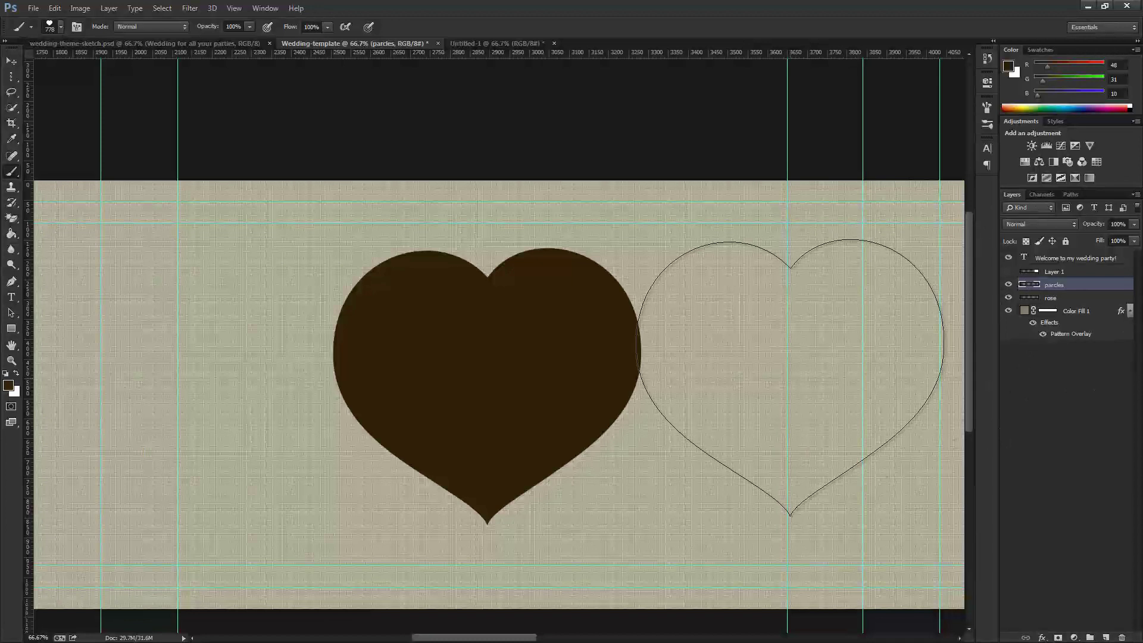
{"action": "key", "text": "ctrl+z"}
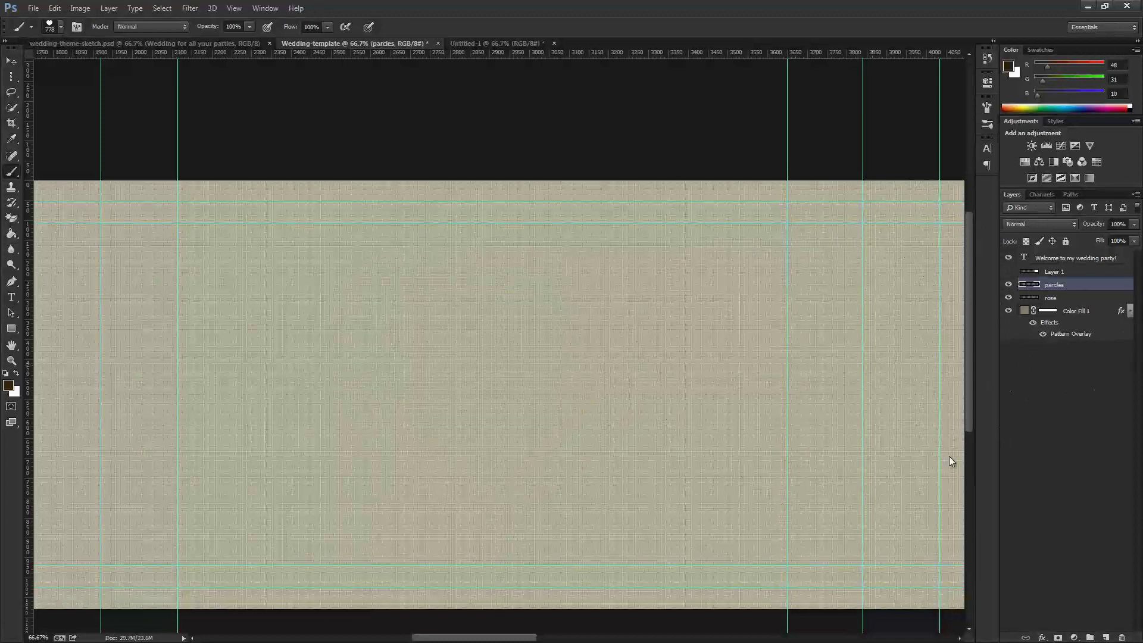
{"action": "left_click", "coordinate": [1103, 637]}
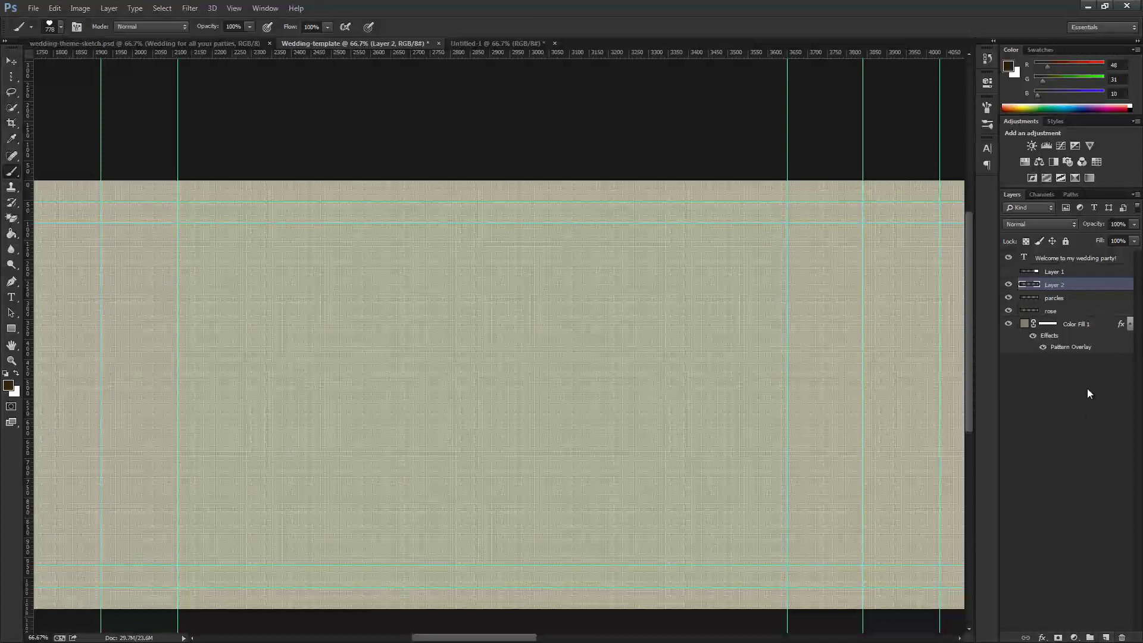
Rename Layer 2 'heart', stamp a large dark brown heart, and duplicate the layer
{"action": "double_click", "coordinate": [1057, 285]}
{"action": "type", "text": "t"}
{"action": "key", "text": "Return"}
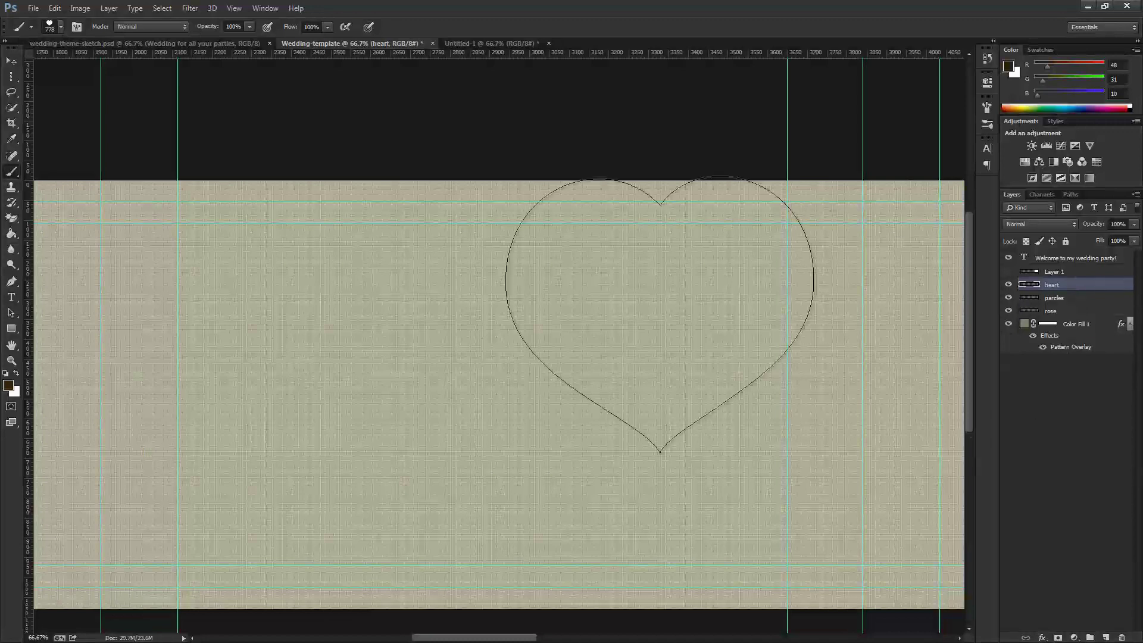
{"action": "left_click", "coordinate": [439, 381]}
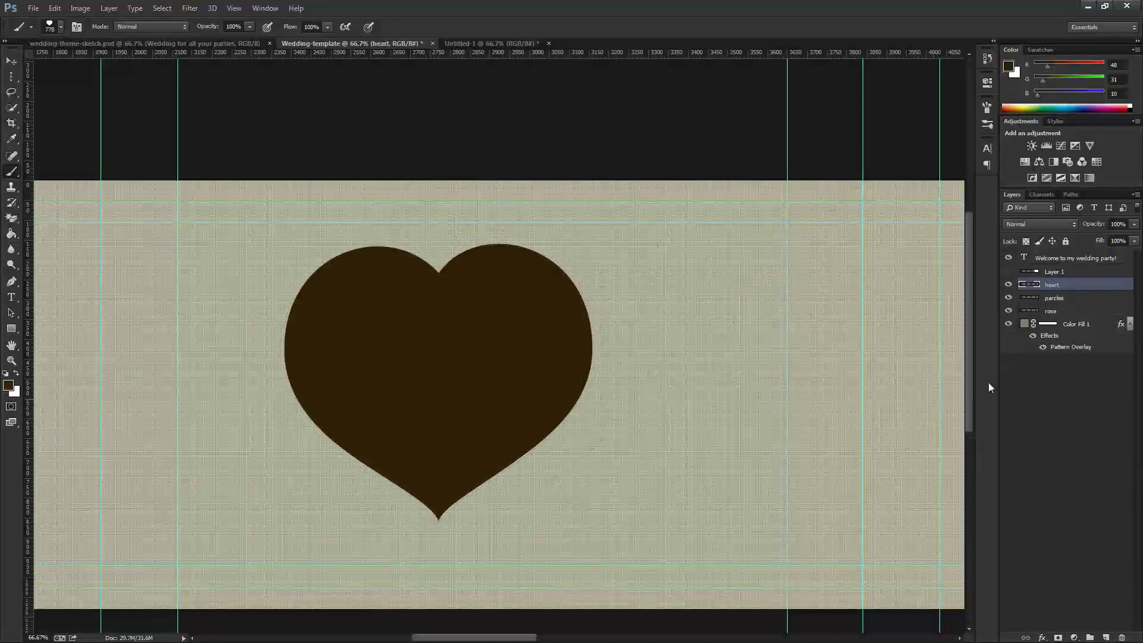
{"action": "left_click_drag", "start_coordinate": [1070, 287], "coordinate": [1106, 636]}
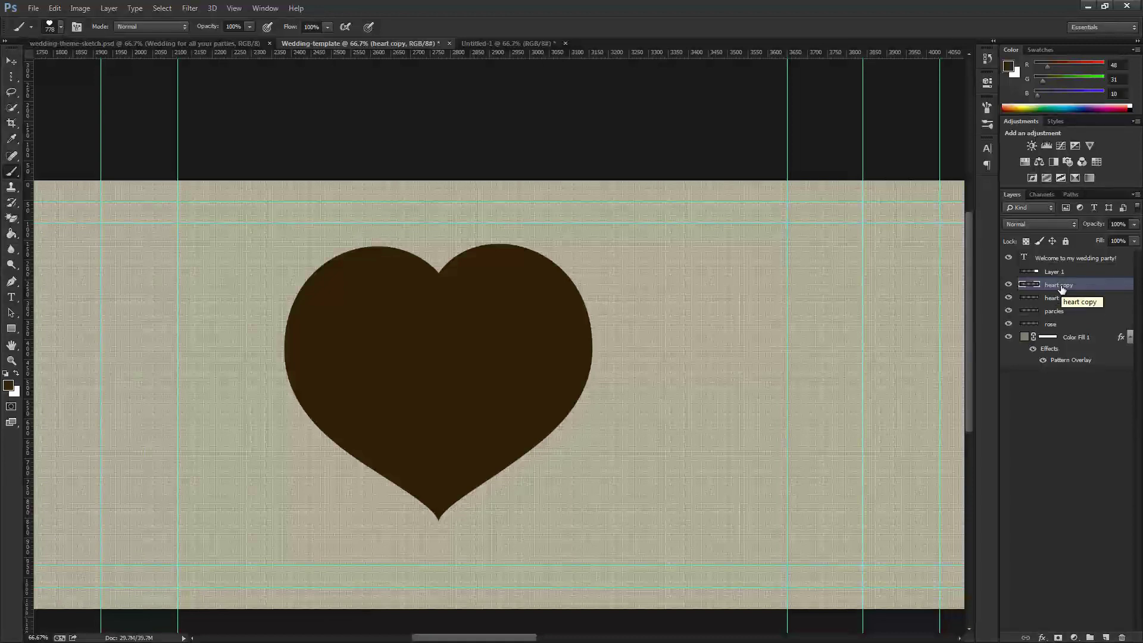
{"action": "double_click", "coordinate": [1062, 285]}
Rename the heart copy 'mask' and give it a white (ffffff) Color Overlay
{"action": "type", "text": "mask"}
{"action": "key", "text": "Return"}
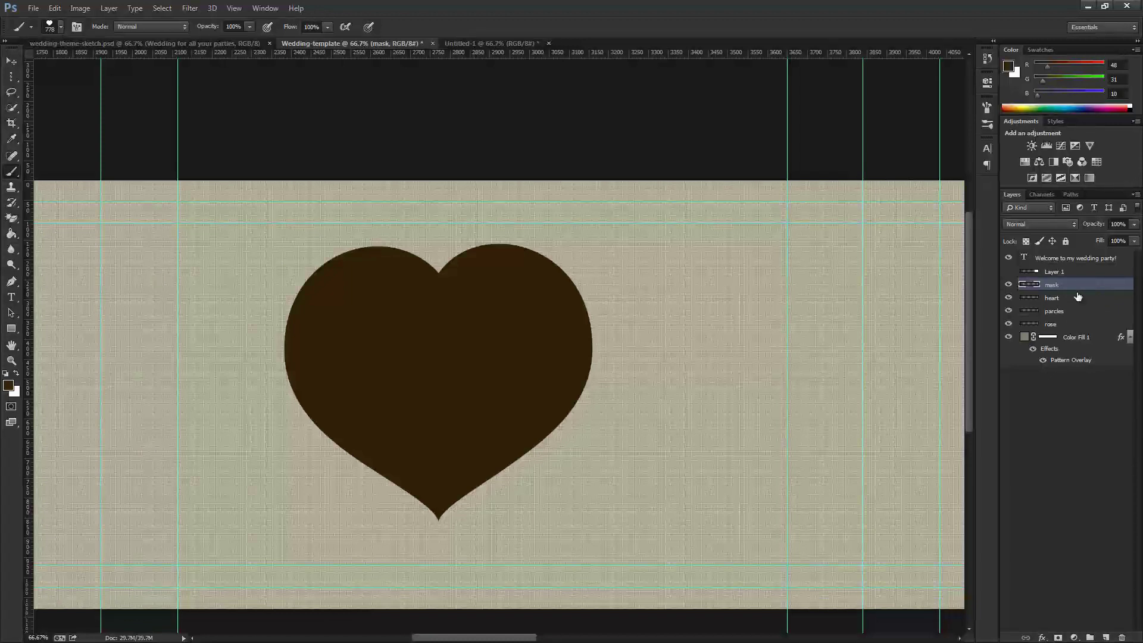
{"action": "left_click", "coordinate": [1042, 638]}
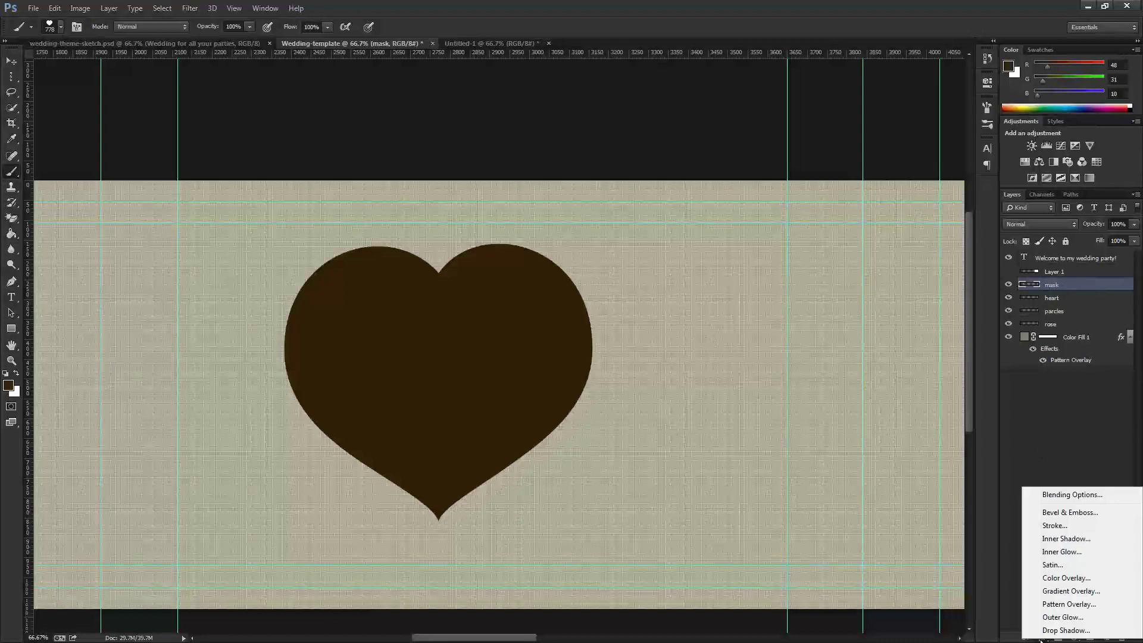
{"action": "left_click", "coordinate": [1069, 579]}
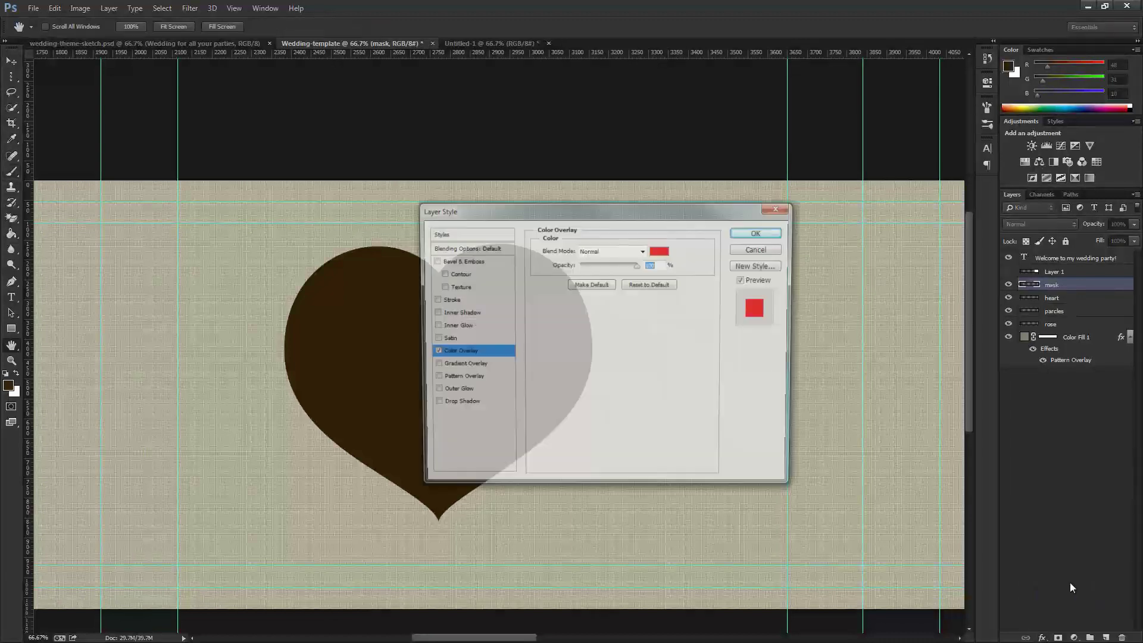
{"action": "left_click", "coordinate": [661, 250]}
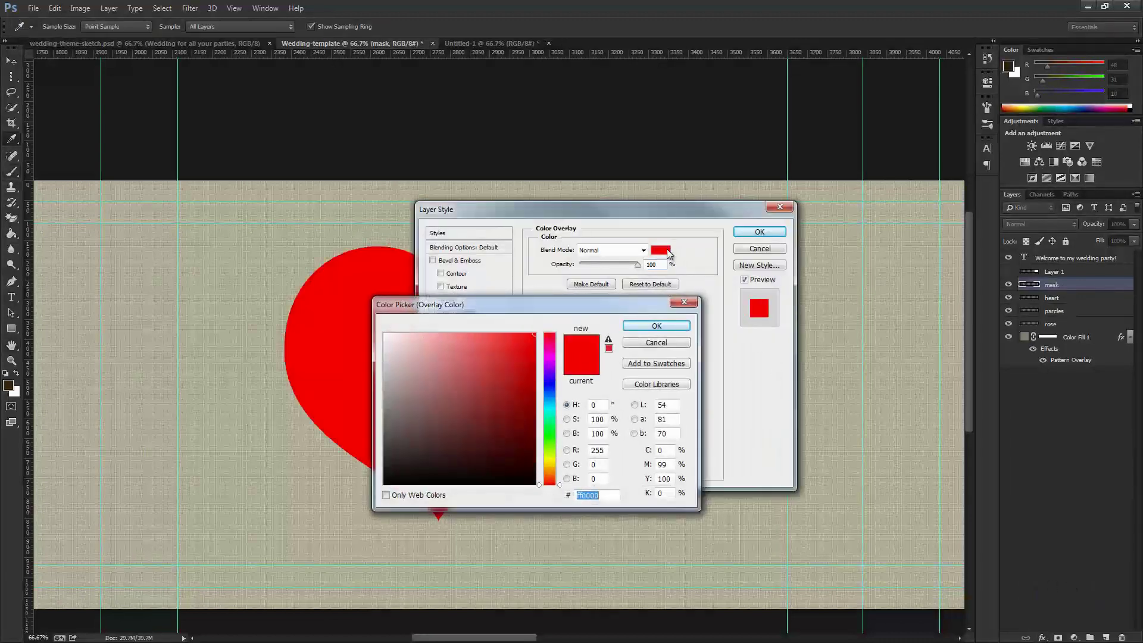
{"action": "type", "text": "ffffff"}
{"action": "left_click", "coordinate": [656, 326]}
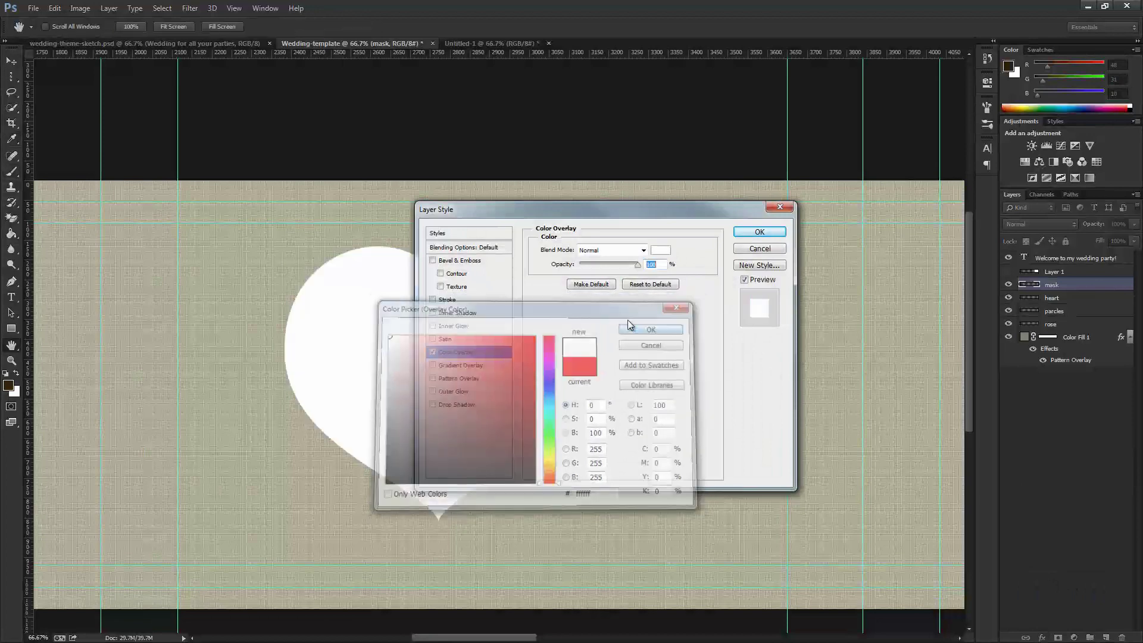
{"action": "left_click", "coordinate": [761, 234]}
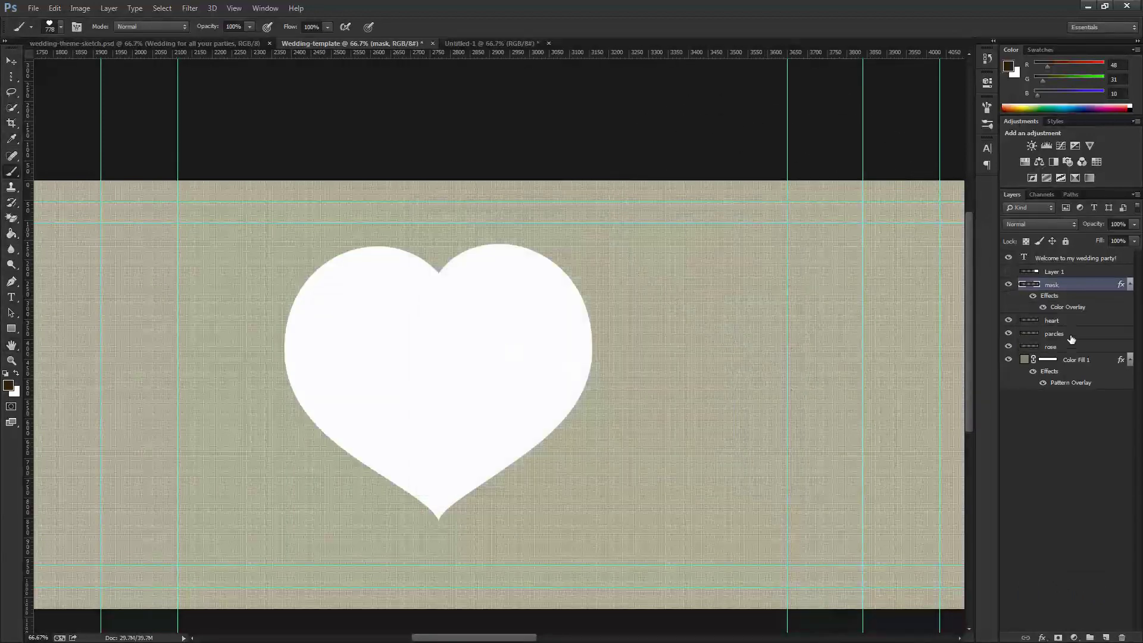
Rasterize the mask layer's style and convert the layer to a smart object
{"action": "right_click", "coordinate": [1099, 285]}
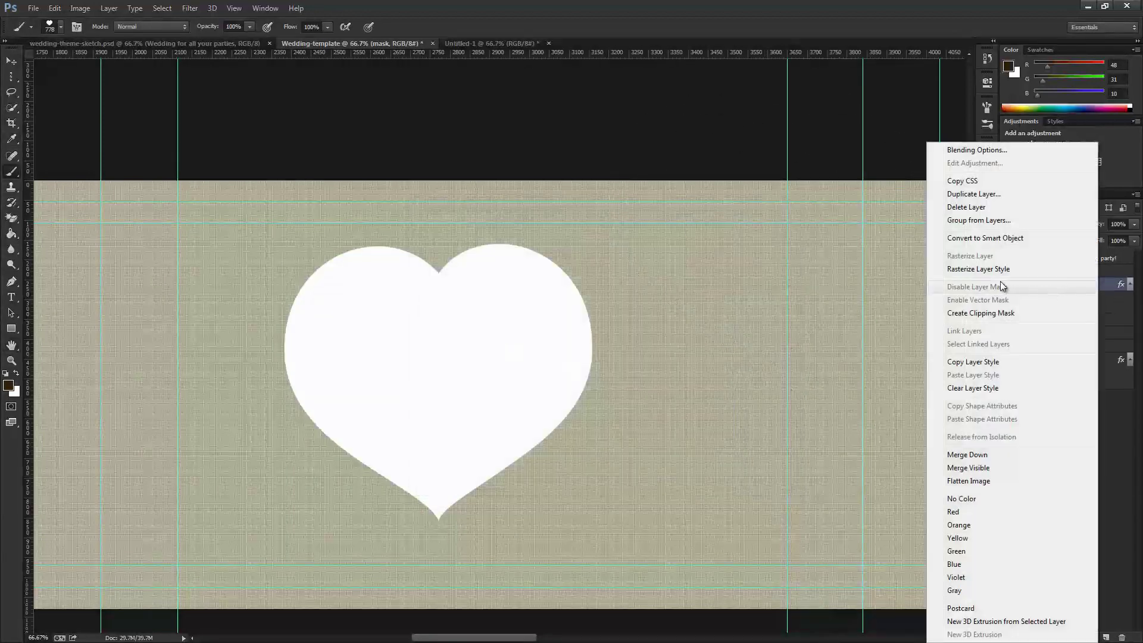
{"action": "left_click", "coordinate": [986, 271]}
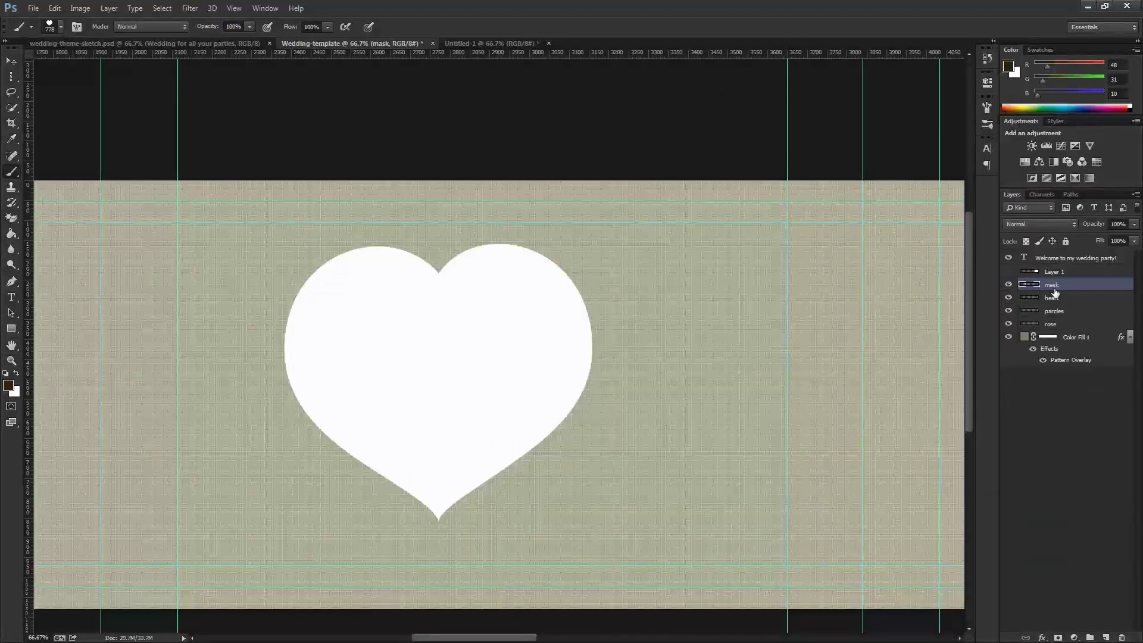
{"action": "right_click", "coordinate": [1051, 285]}
{"action": "left_click", "coordinate": [970, 239]}
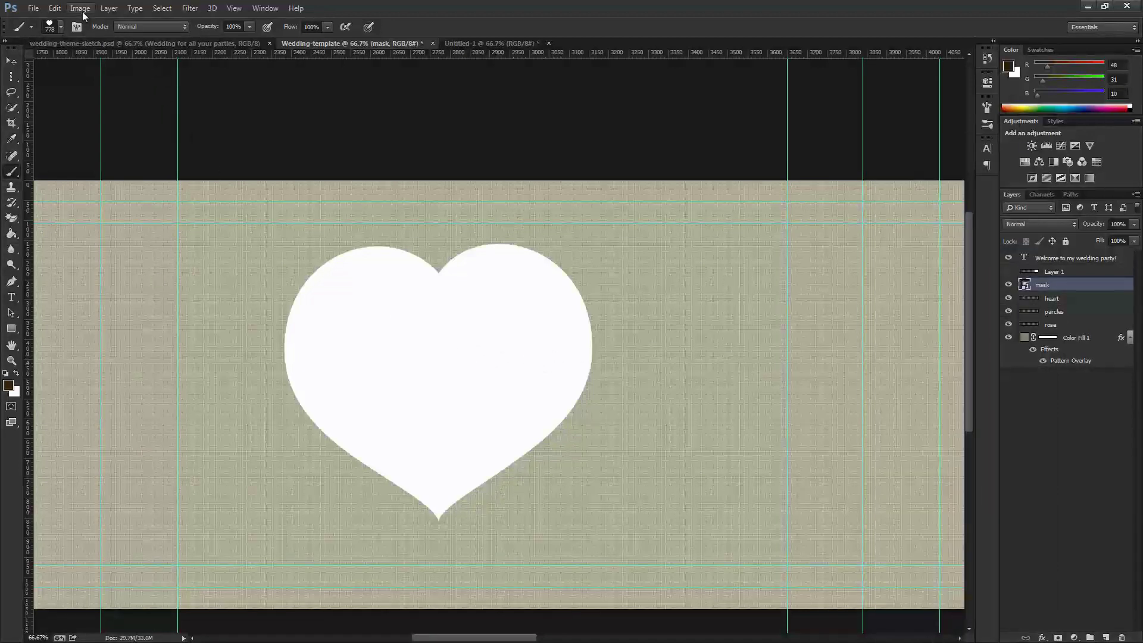
Free Transform the white mask heart down to about 88%, leaving a brown heart border
{"action": "left_click", "coordinate": [50, 12]}
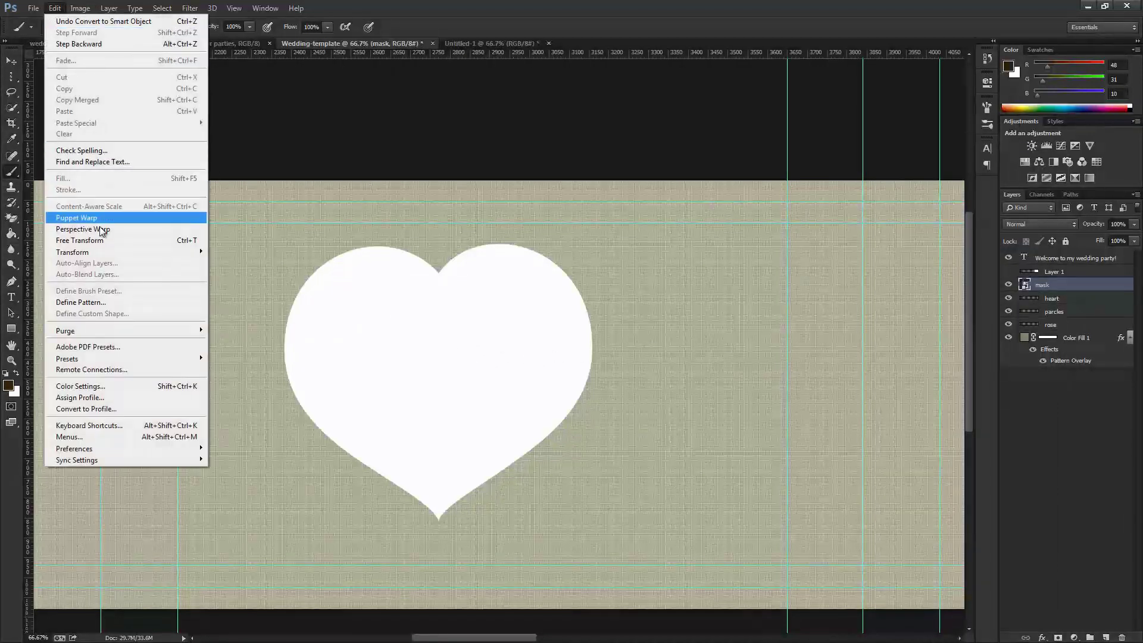
{"action": "left_click", "coordinate": [98, 242]}
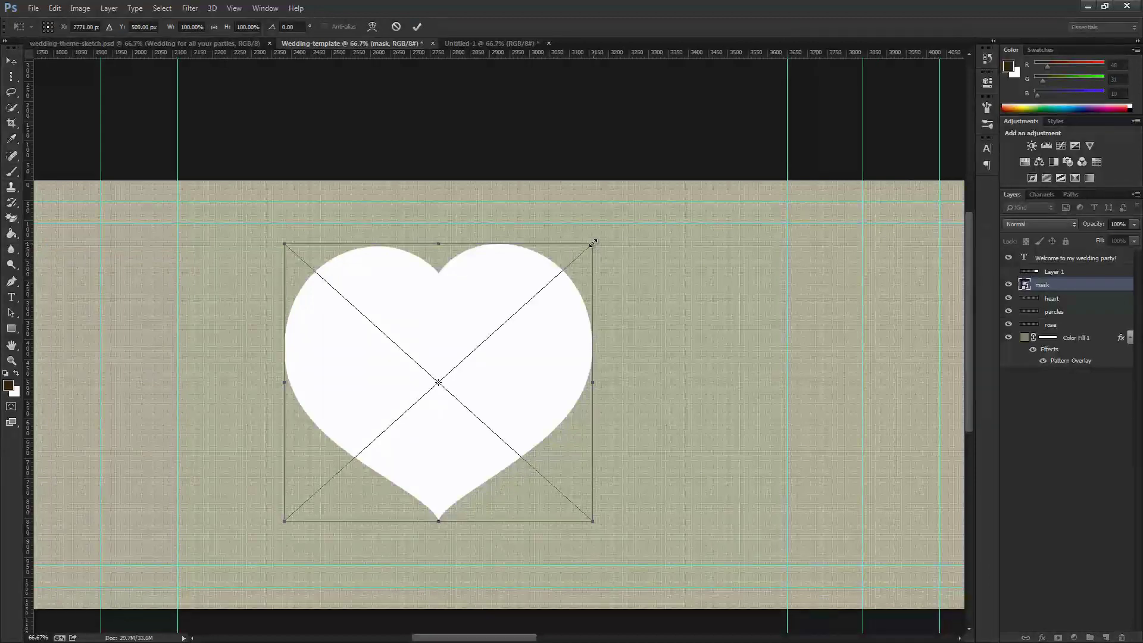
{"action": "left_click_drag", "start_coordinate": [594, 242], "coordinate": [579, 261]}
{"action": "key", "text": "Return"}
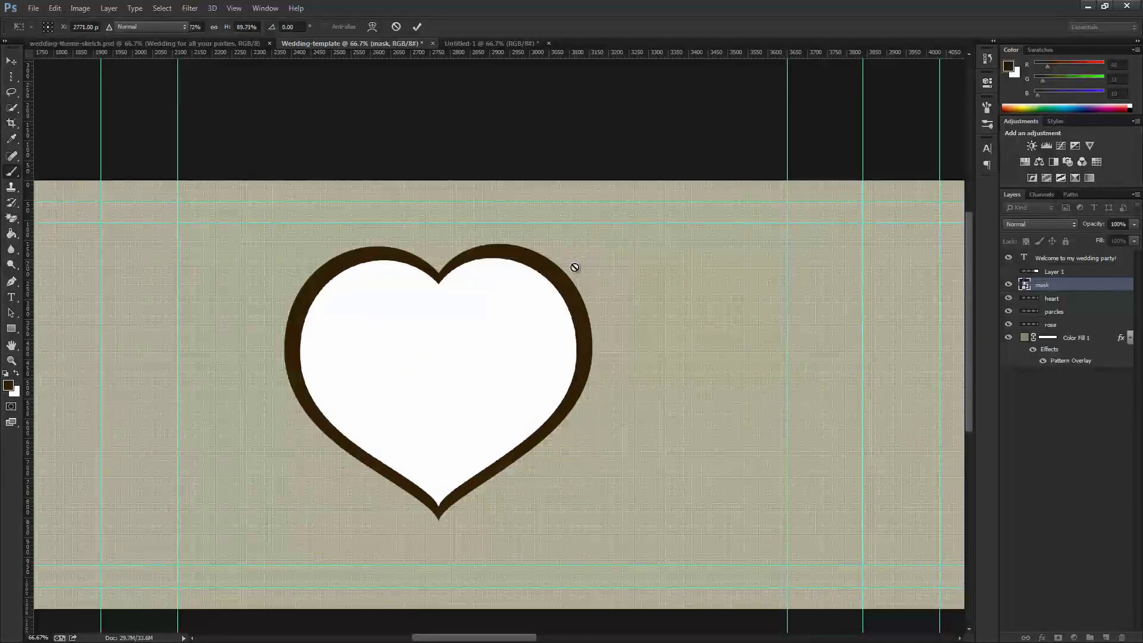
{"action": "key", "text": "b"}
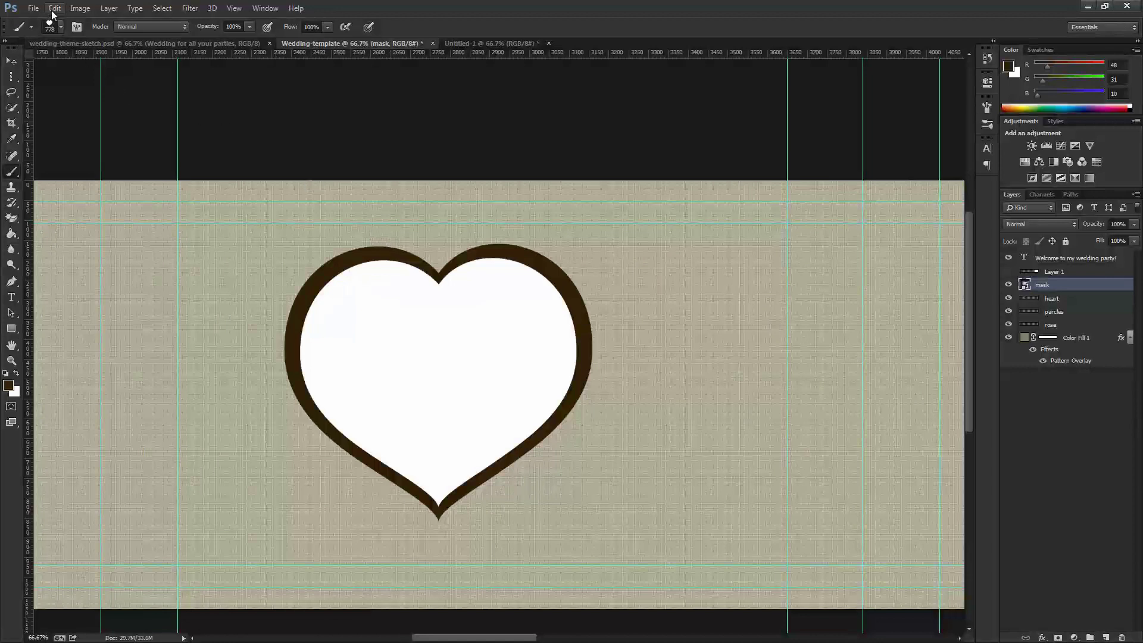
{"action": "left_click", "coordinate": [33, 9]}
Open the rose photo 002.jpg from Pictures > Free licence images > Flowers
{"action": "left_click", "coordinate": [47, 32]}
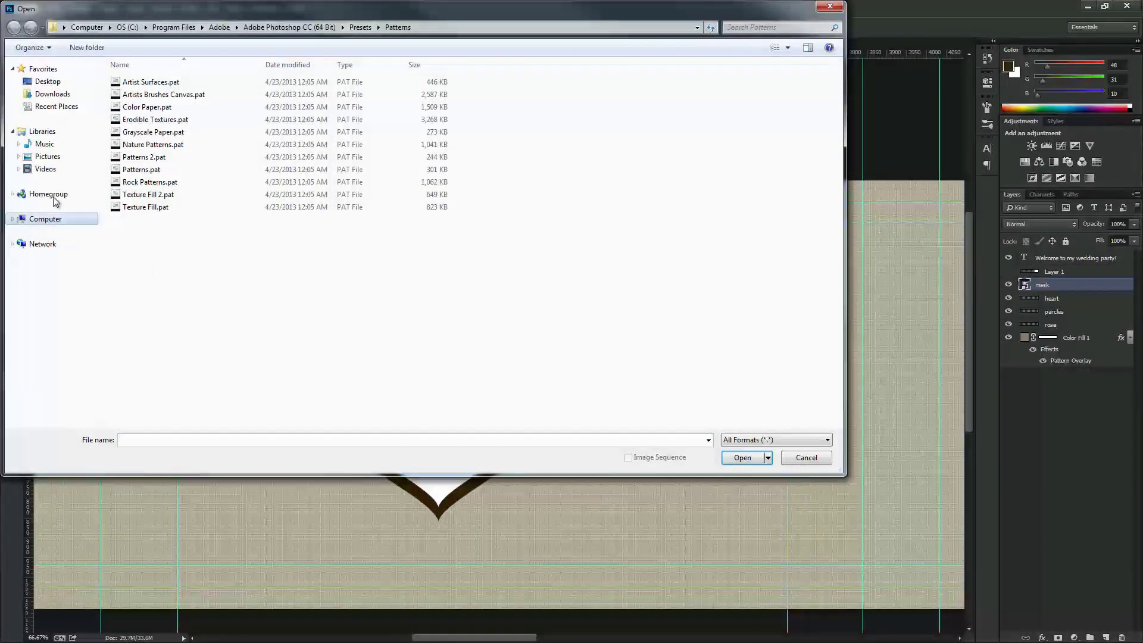
{"action": "left_click", "coordinate": [46, 158]}
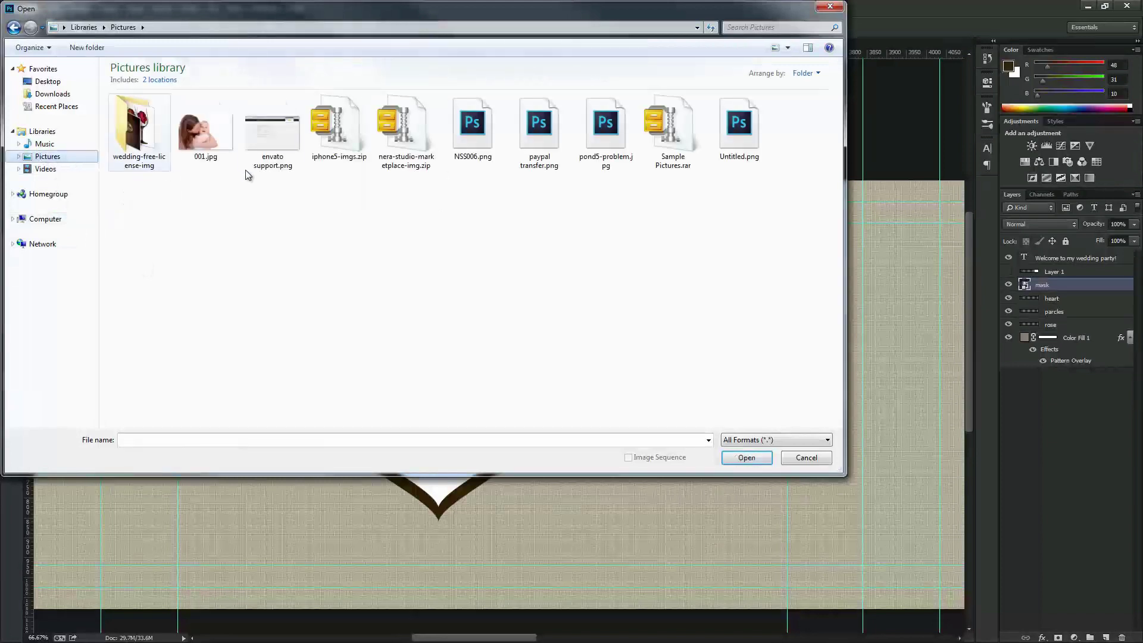
{"action": "double_click", "coordinate": [159, 144]}
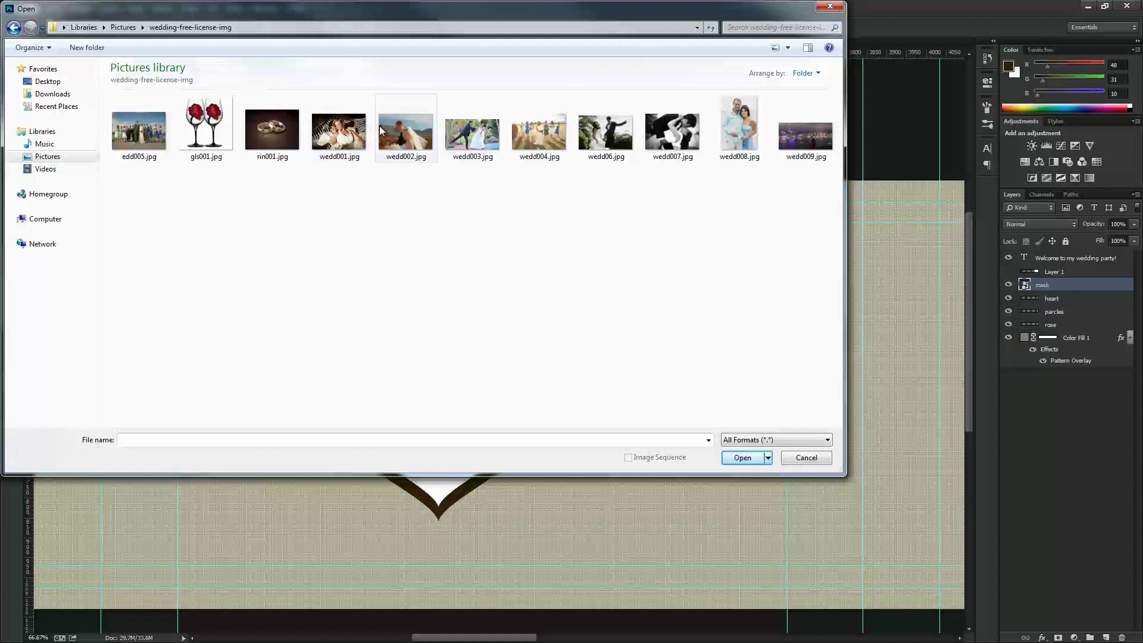
{"action": "left_click", "coordinate": [357, 134]}
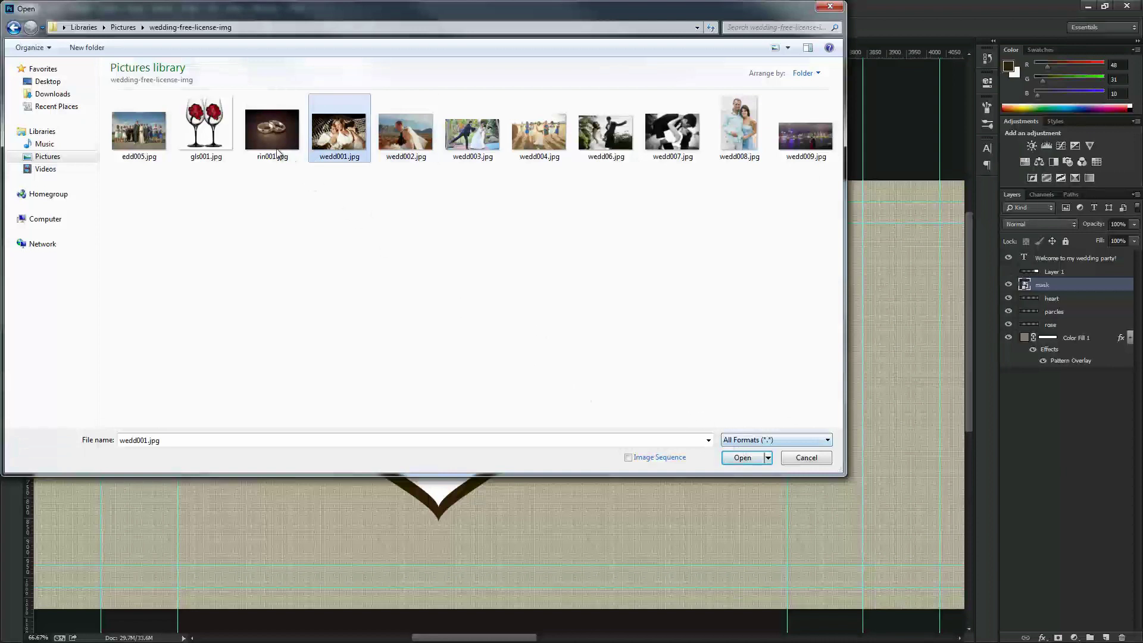
{"action": "left_click", "coordinate": [14, 27]}
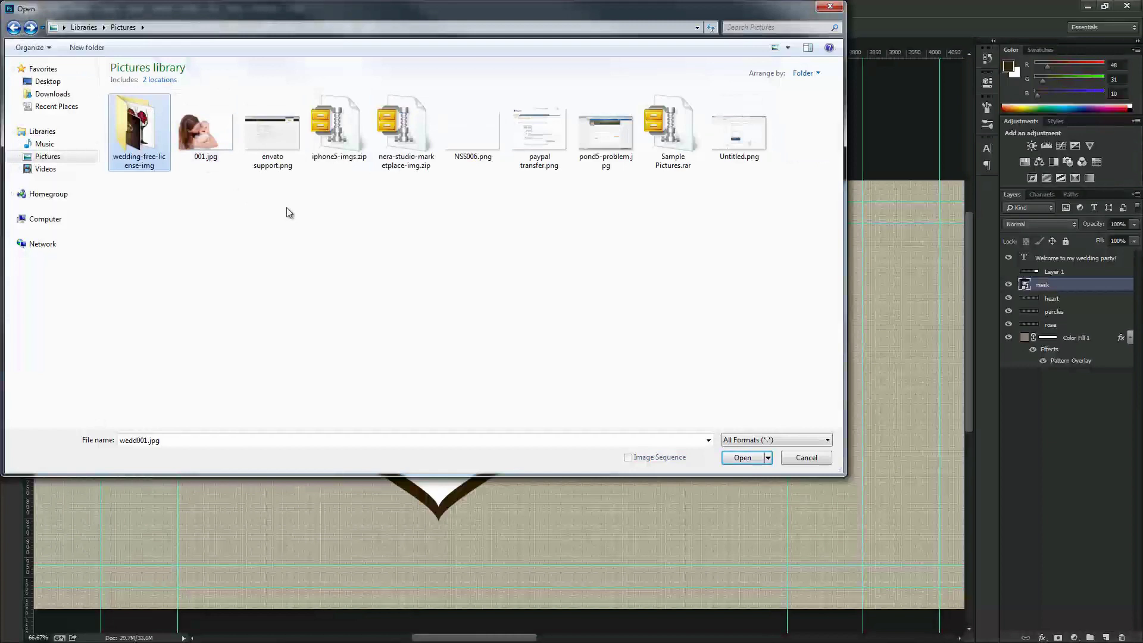
{"action": "double_click", "coordinate": [126, 119]}
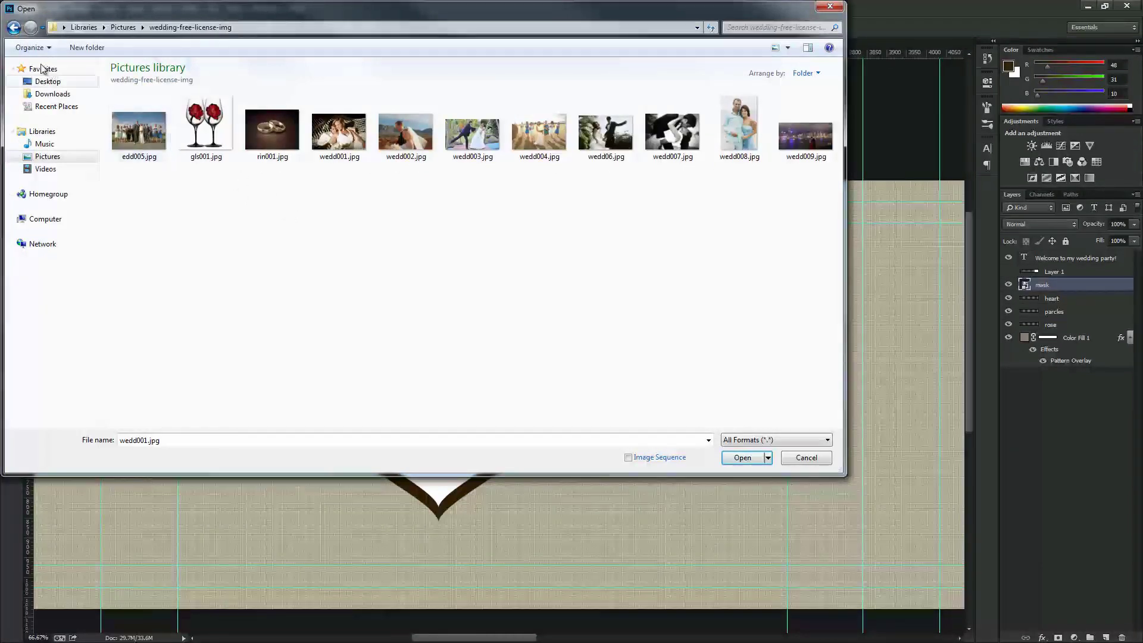
{"action": "left_click", "coordinate": [14, 27]}
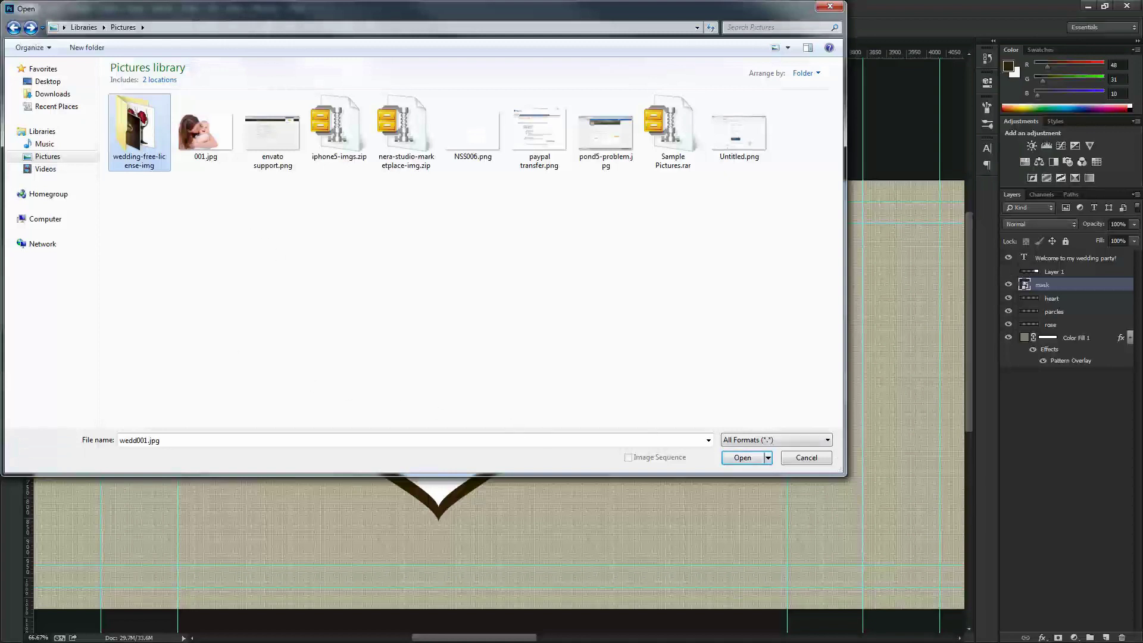
{"action": "key", "text": "Return"}
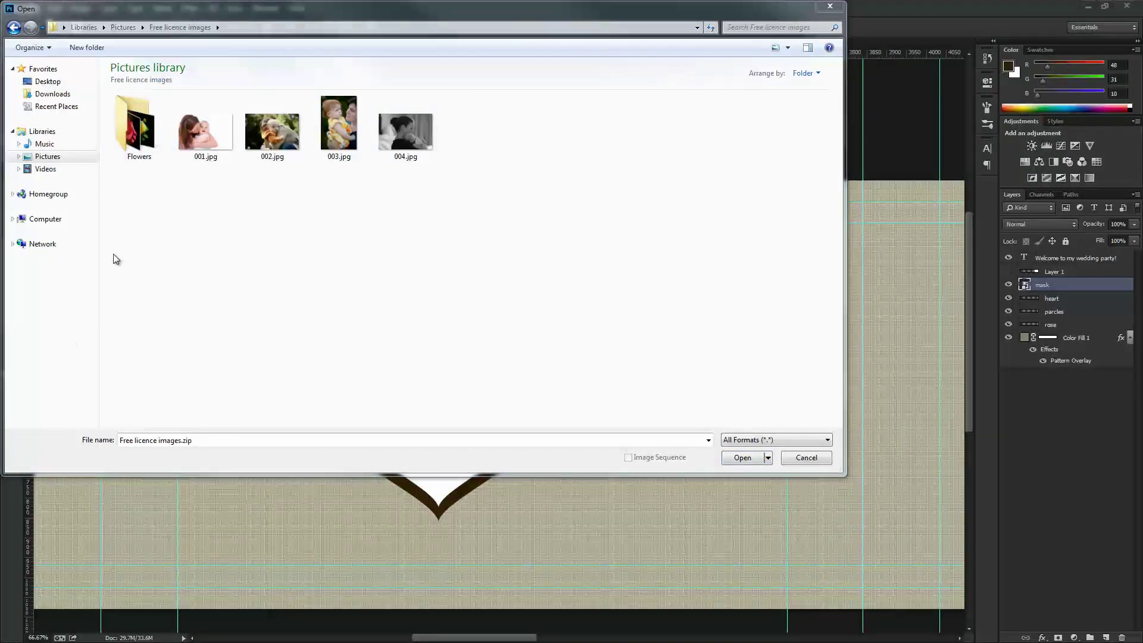
{"action": "double_click", "coordinate": [147, 157]}
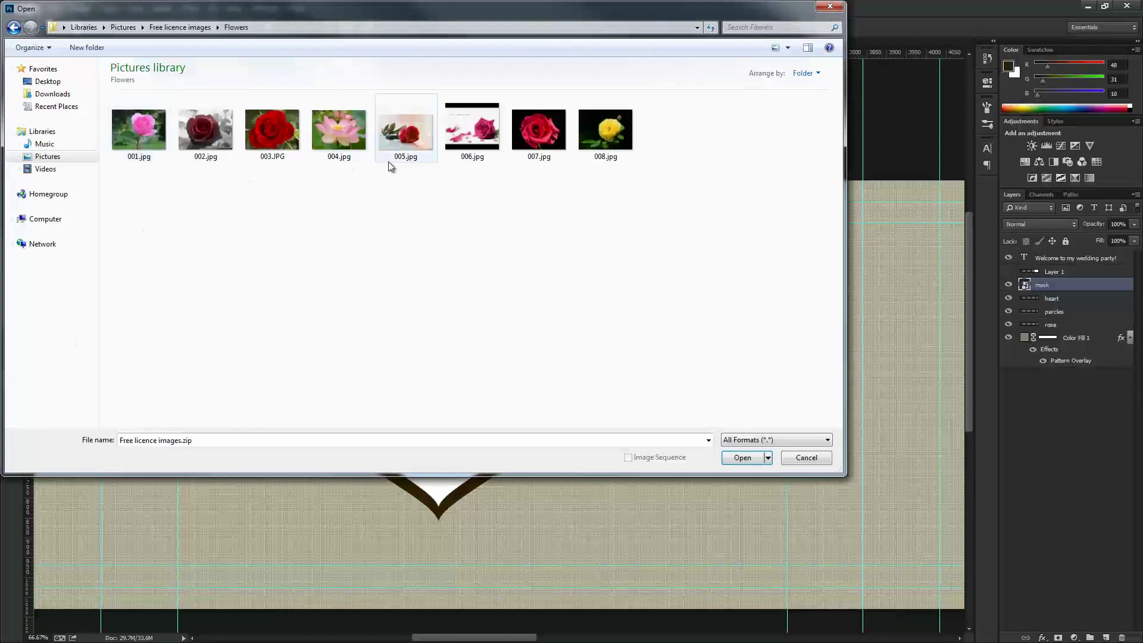
{"action": "left_click", "coordinate": [548, 125]}
{"action": "left_click", "coordinate": [205, 130]}
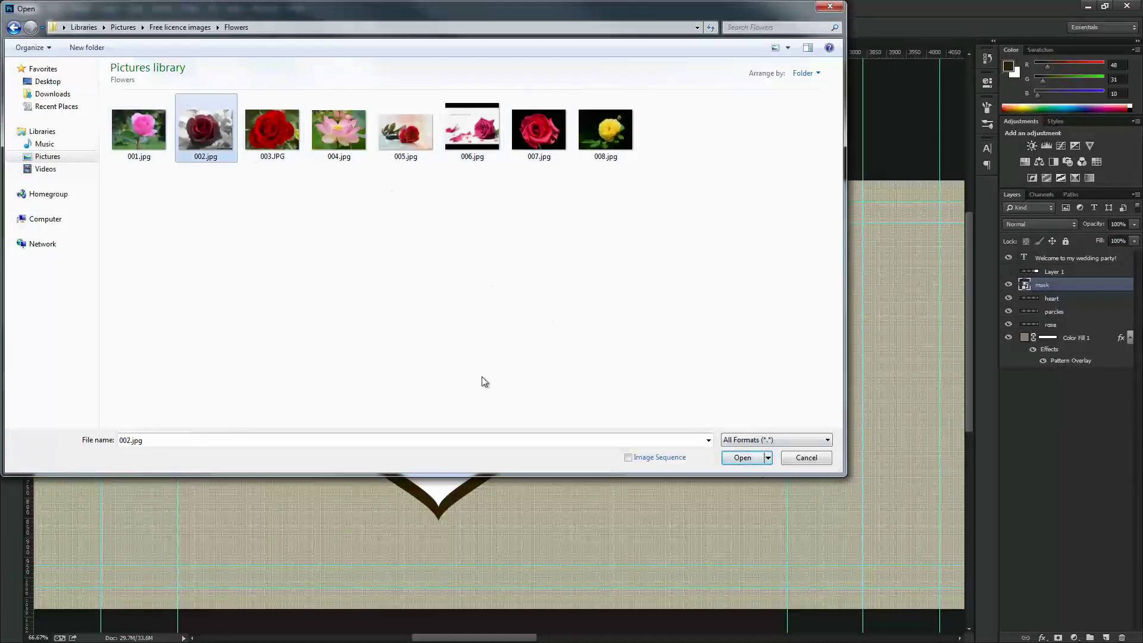
{"action": "left_click", "coordinate": [759, 459]}
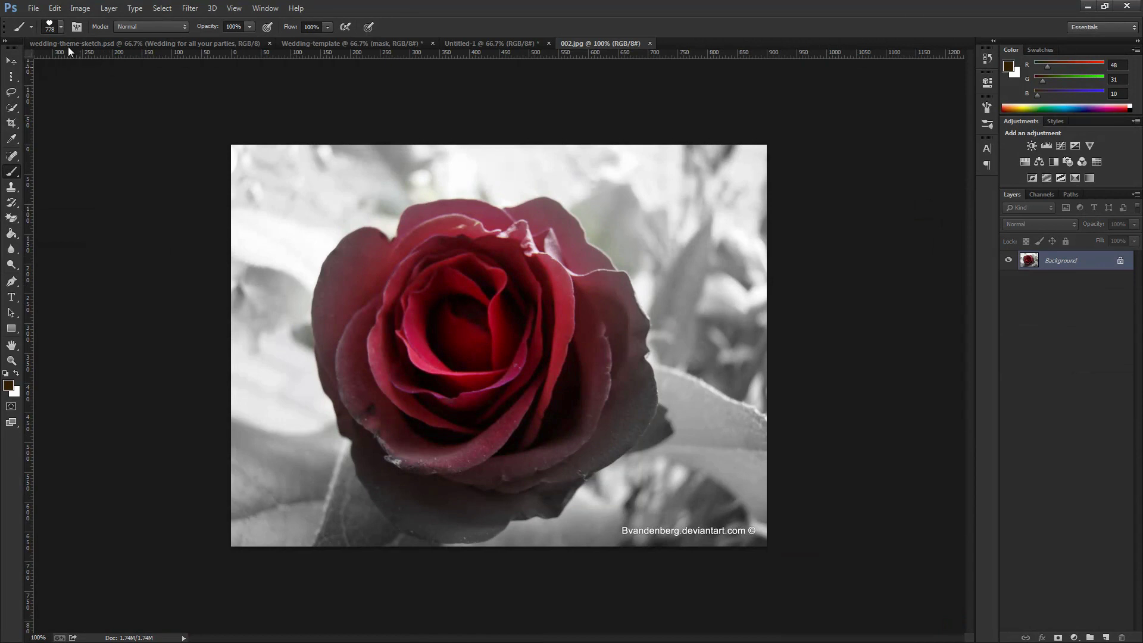
Drag the rose photo into Wedding-template over the heart and convert it to a smart object
{"action": "left_click", "coordinate": [10, 61]}
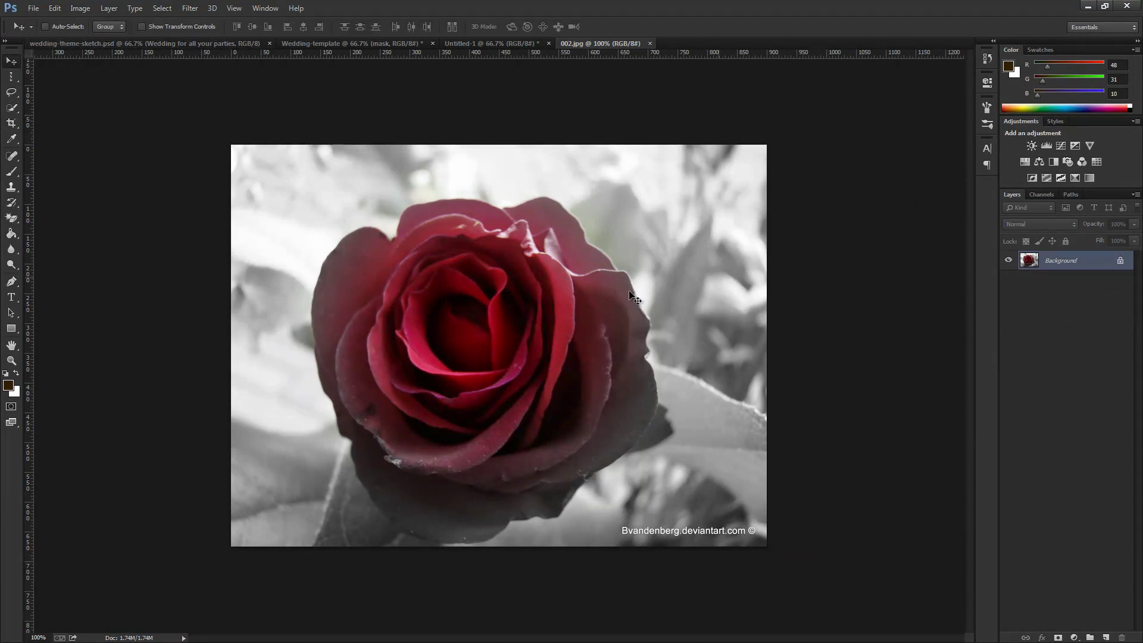
{"action": "left_click_drag", "start_coordinate": [300, 57], "coordinate": [427, 403]}
{"action": "left_click_drag", "start_coordinate": [508, 394], "coordinate": [598, 377]}
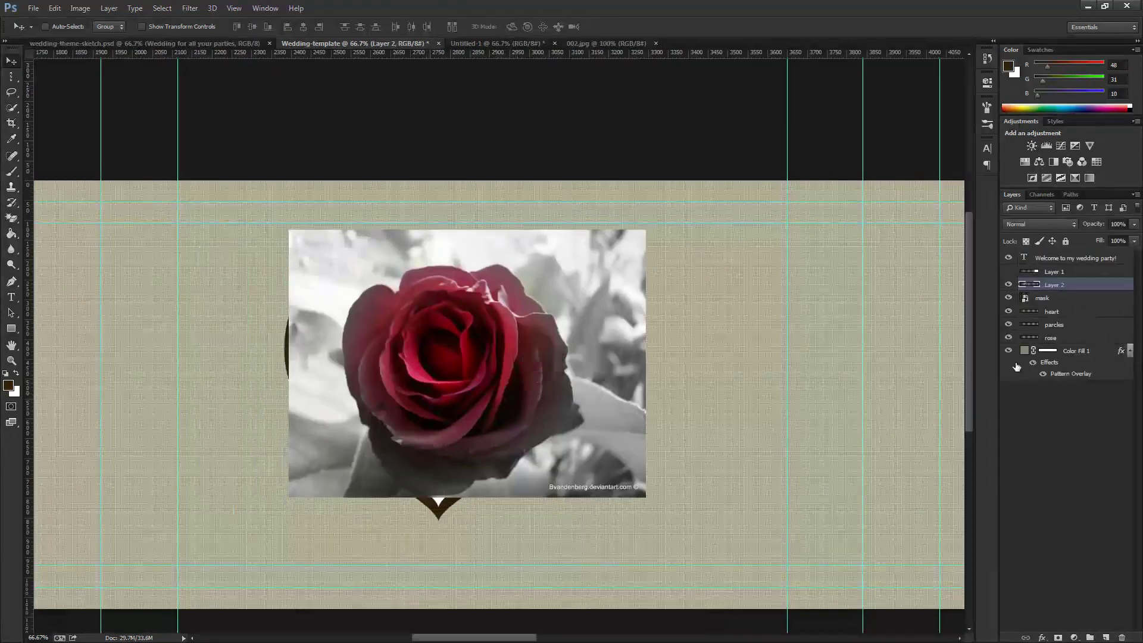
{"action": "right_click", "coordinate": [1051, 284]}
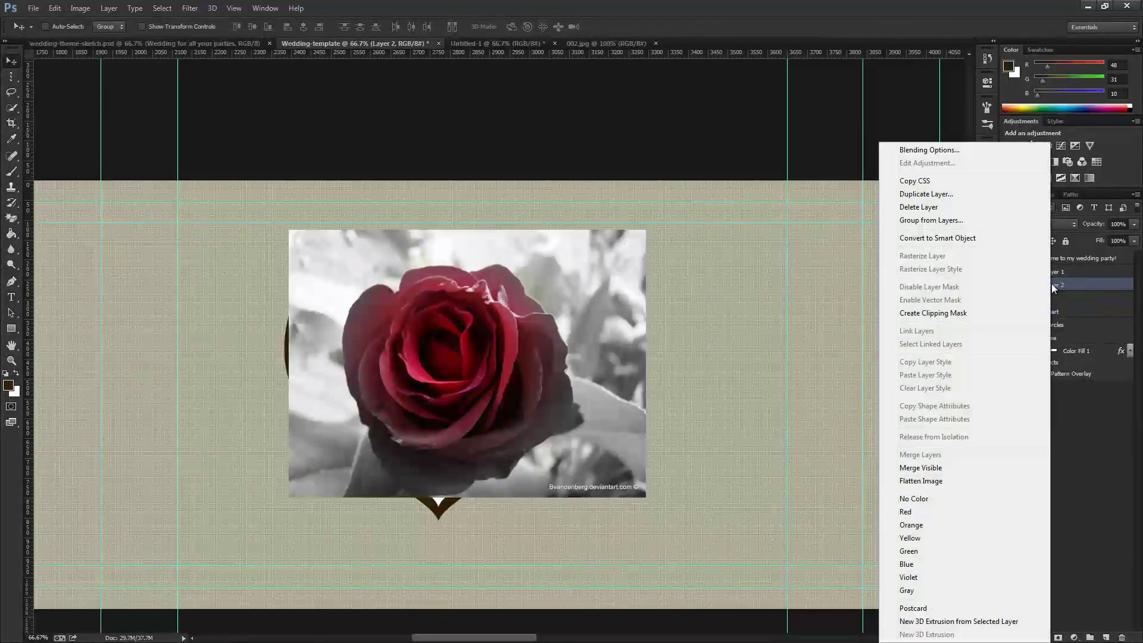
{"action": "left_click", "coordinate": [948, 246]}
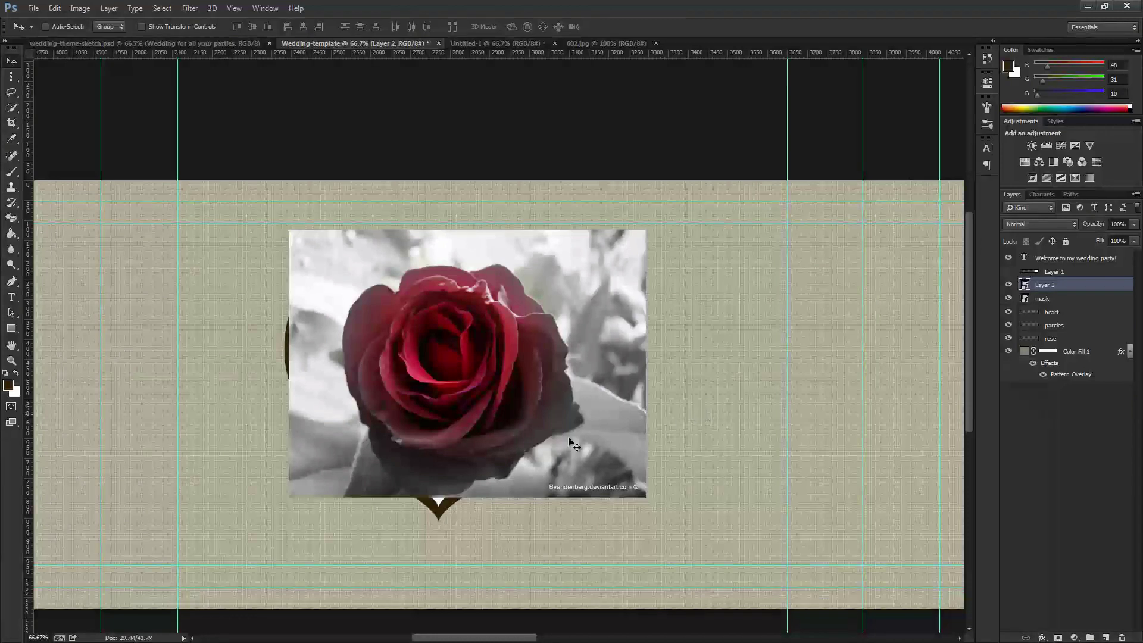
{"action": "right_click", "coordinate": [1046, 290]}
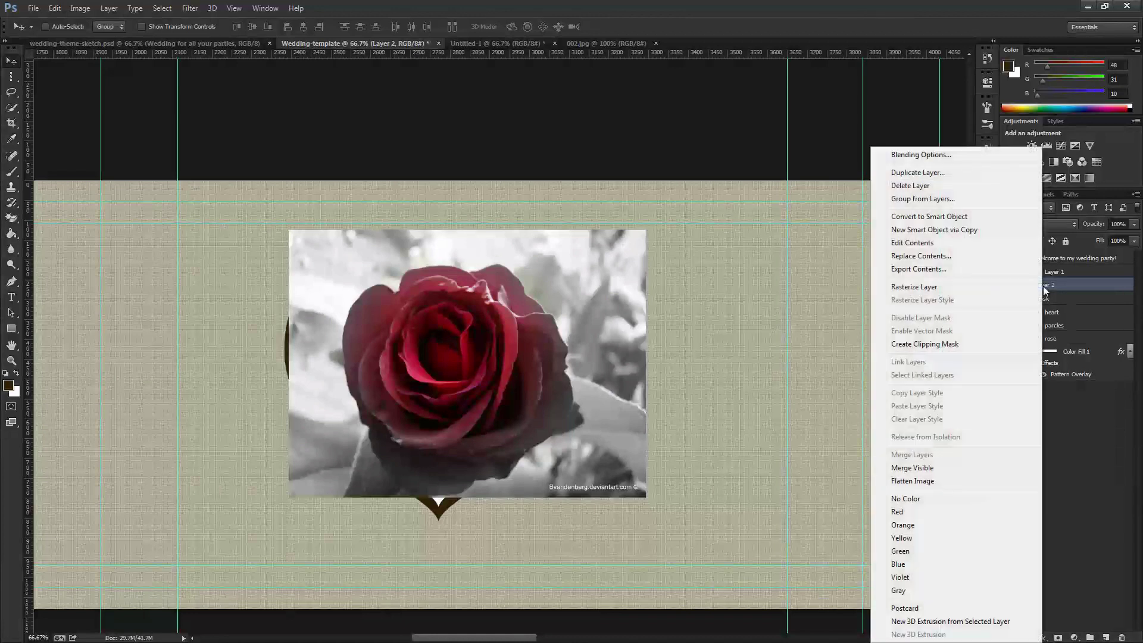
Clip the rose photo to the heart and nudge it slightly left and down
{"action": "left_click", "coordinate": [932, 344]}
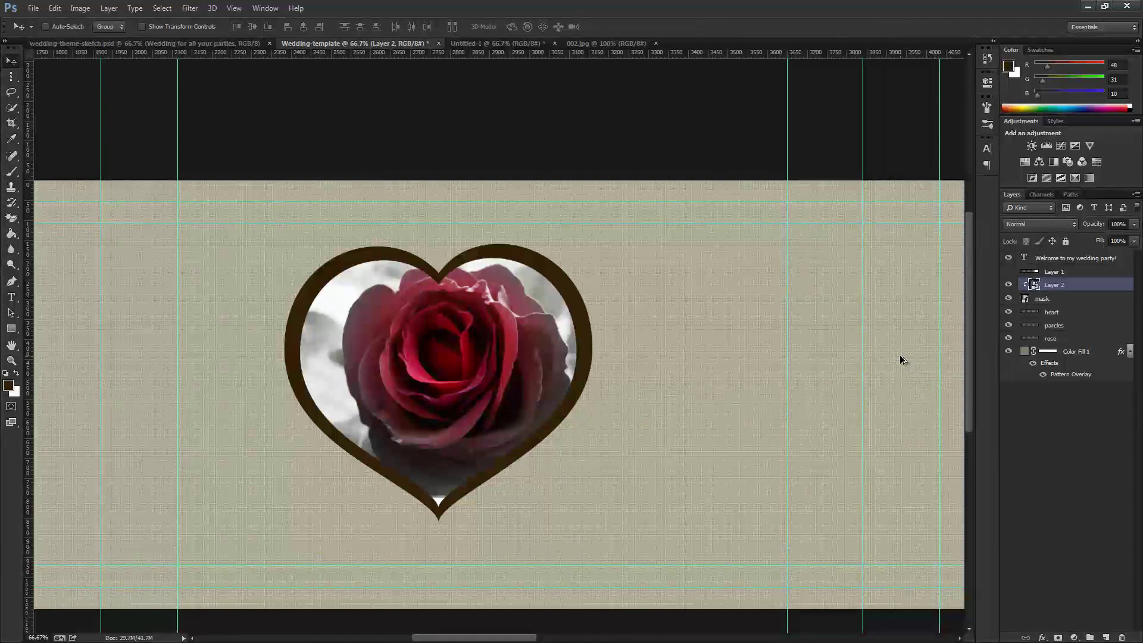
{"action": "key", "text": "ctrl+z"}
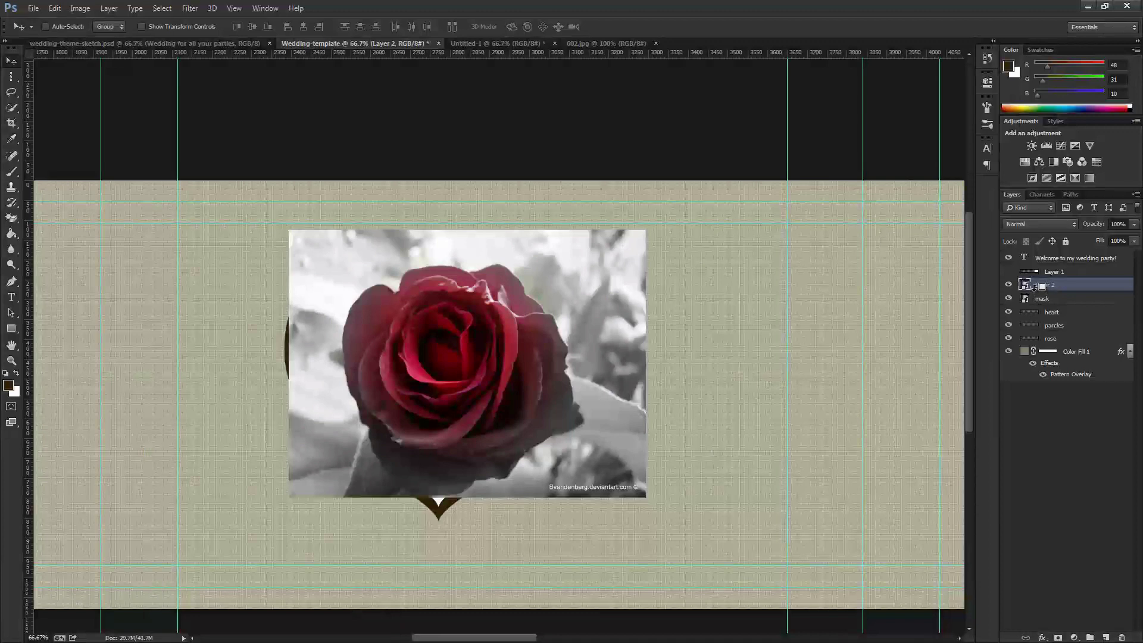
{"action": "left_click", "coordinate": [1034, 288], "text": "alt"}
{"action": "left_click_drag", "start_coordinate": [503, 373], "coordinate": [489, 391]}
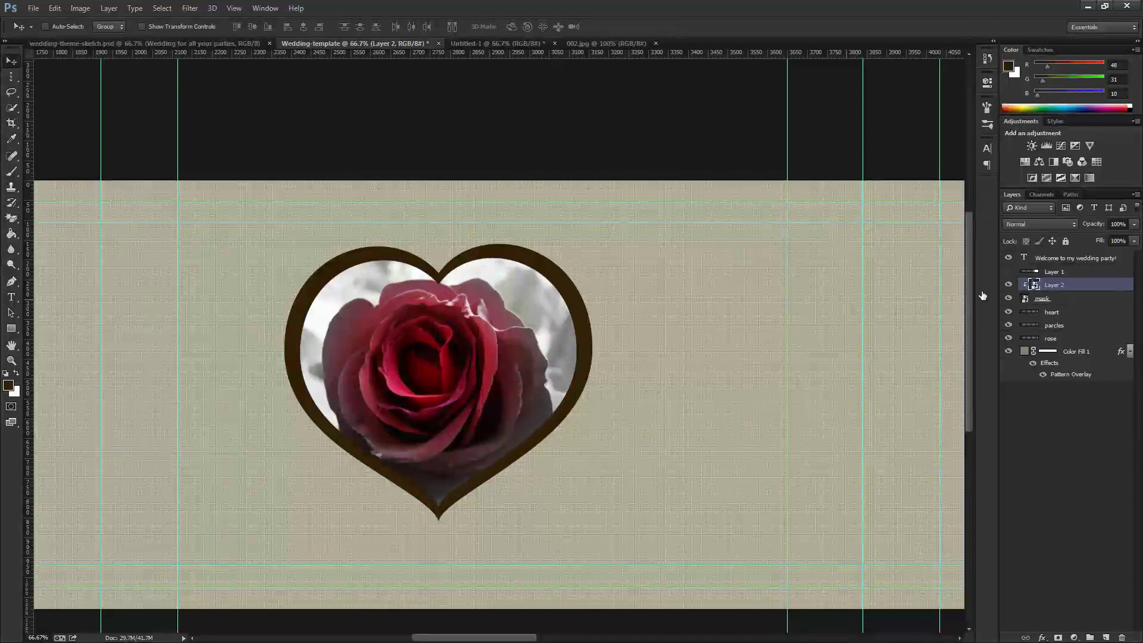
Group the rose, mask and heart layers into Group 1
{"action": "left_click", "coordinate": [1057, 316], "text": "ctrl"}
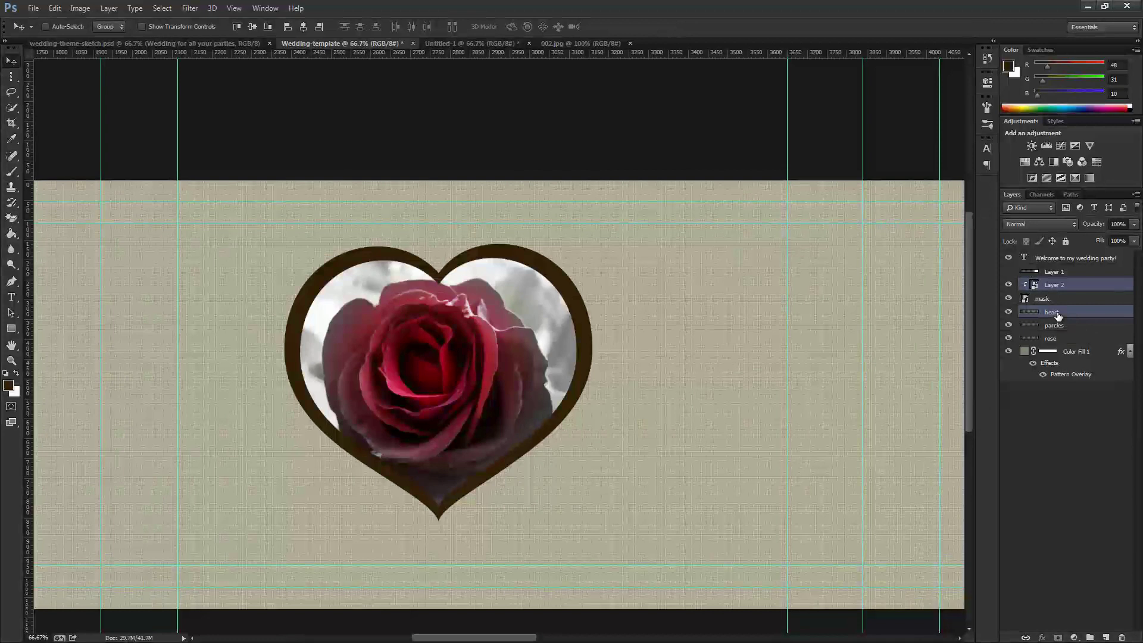
{"action": "left_click", "coordinate": [1065, 306], "text": "ctrl"}
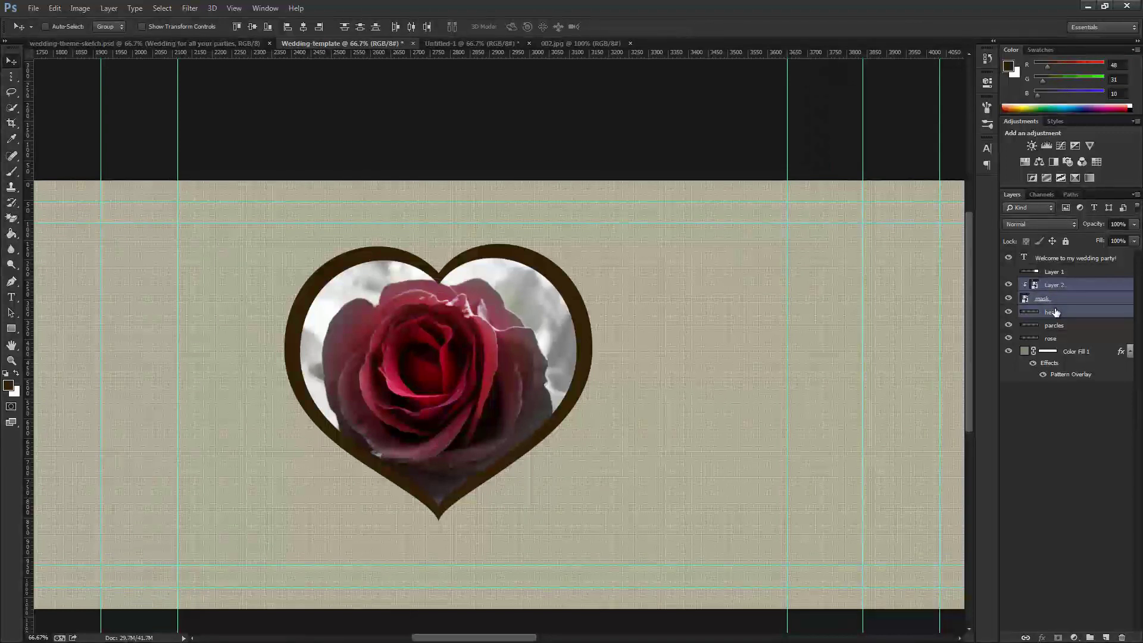
{"action": "key", "text": "ctrl+g"}
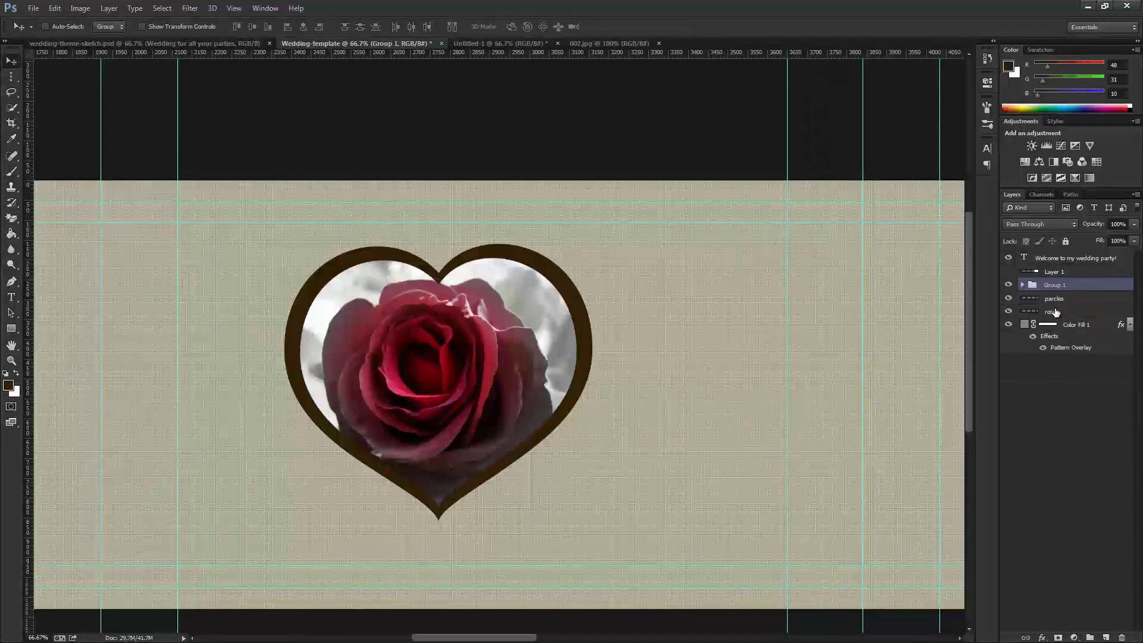
Rename the group 'Heart' and scale the whole group to about half size
{"action": "double_click", "coordinate": [1057, 285]}
{"action": "type", "text": "H"}
{"action": "key", "text": "Return"}
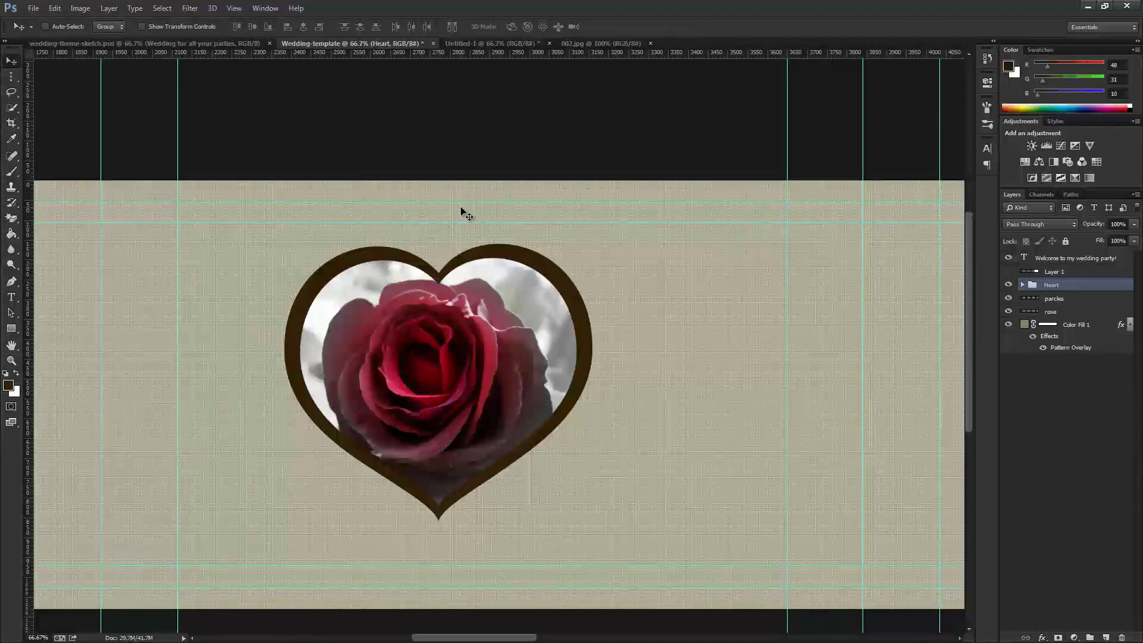
{"action": "key", "text": "ctrl+t"}
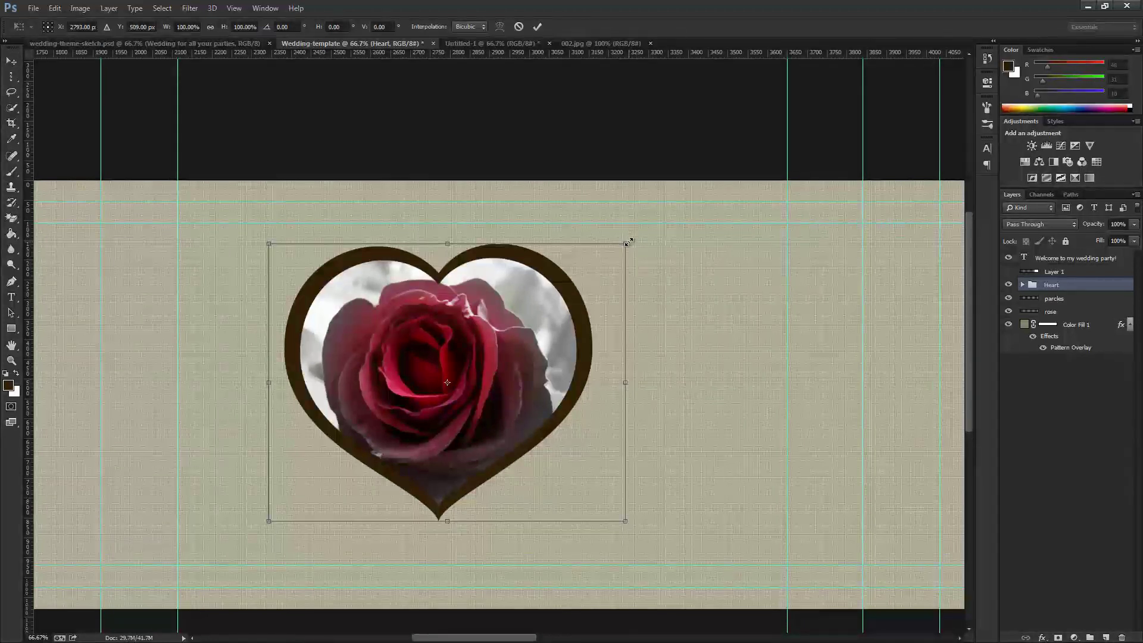
{"action": "left_click_drag", "start_coordinate": [624, 246], "coordinate": [540, 310]}
{"action": "key", "text": "Return"}
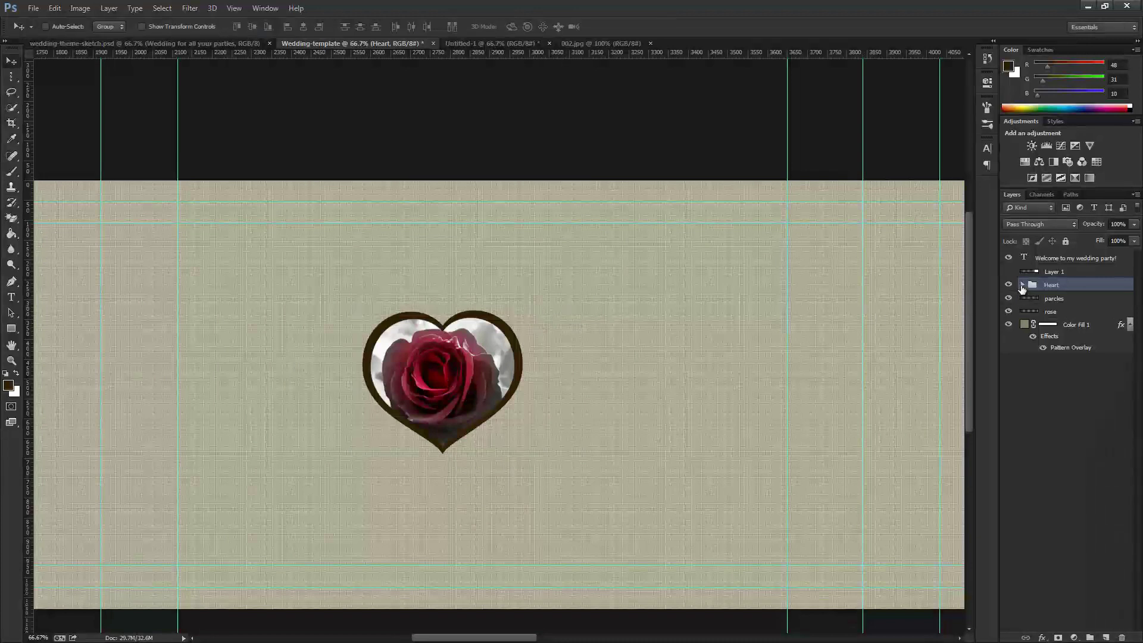
Scale the rose inside the group to about 52% and rotate it about 17.8°
{"action": "left_click", "coordinate": [1022, 284]}
{"action": "left_click", "coordinate": [1063, 300]}
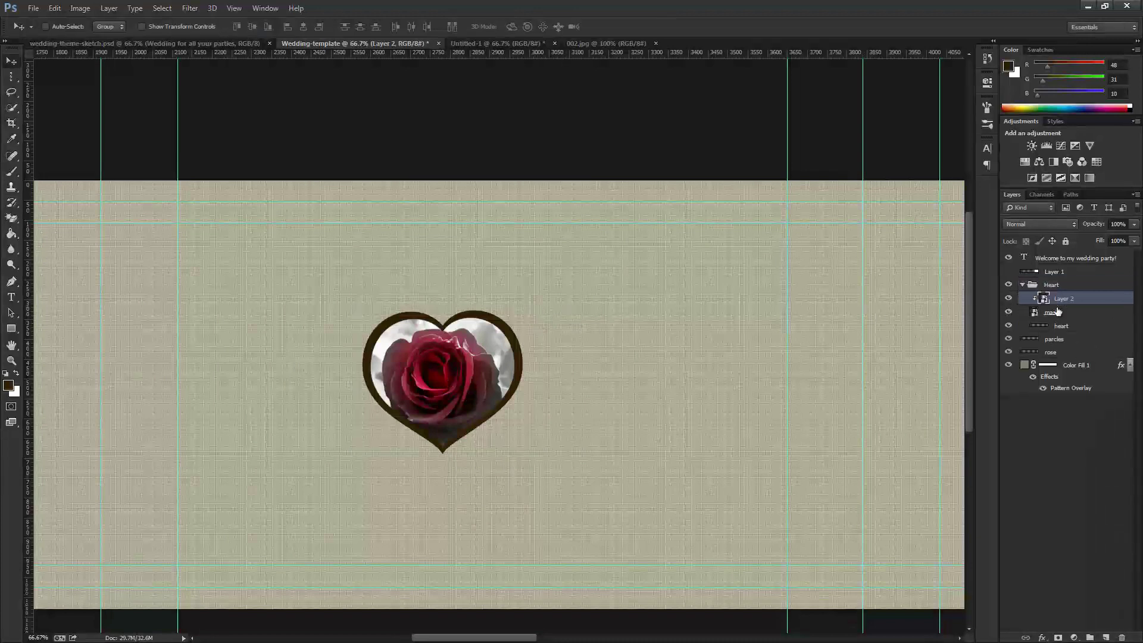
{"action": "key", "text": "ctrl+t"}
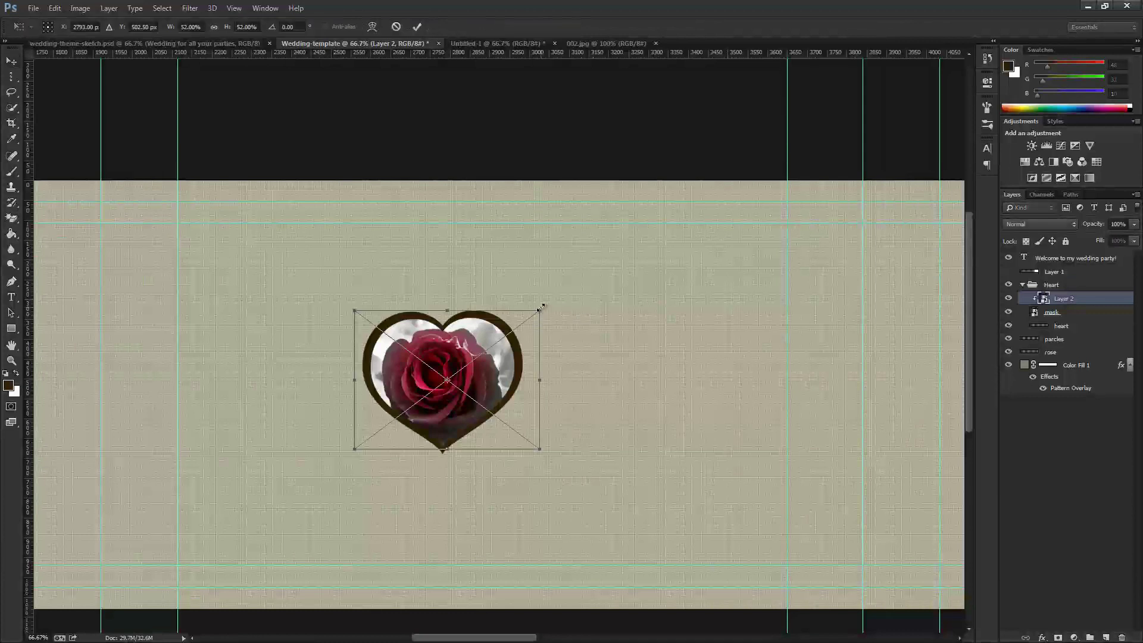
{"action": "left_click_drag", "start_coordinate": [538, 307], "coordinate": [533, 313]}
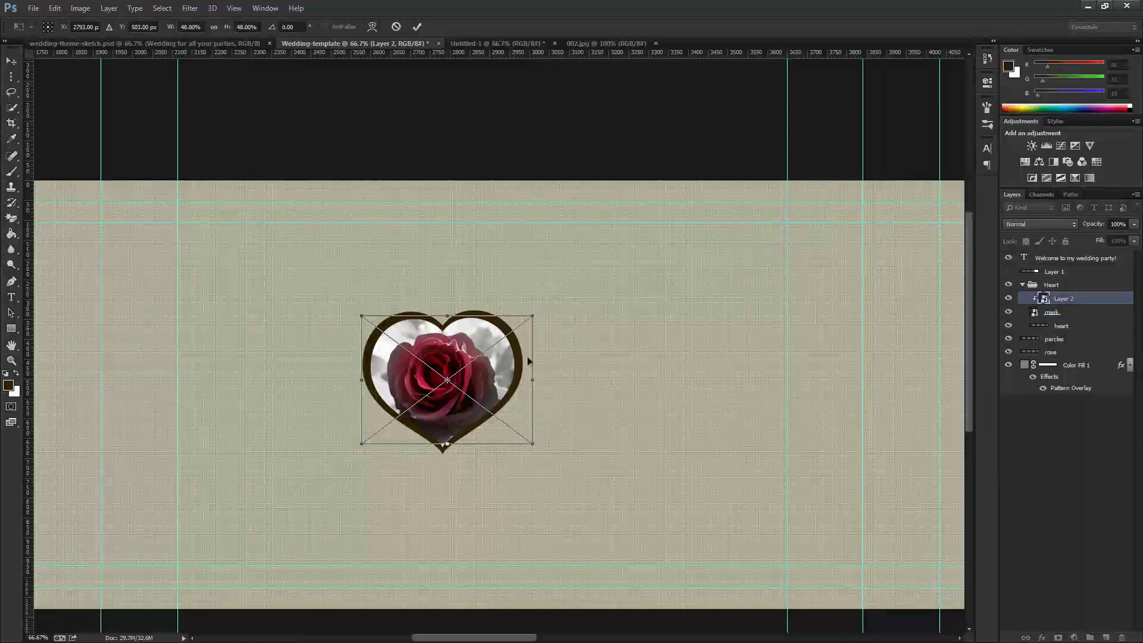
{"action": "left_click_drag", "start_coordinate": [541, 470], "coordinate": [512, 497]}
{"action": "left_click_drag", "start_coordinate": [503, 426], "coordinate": [502, 424]}
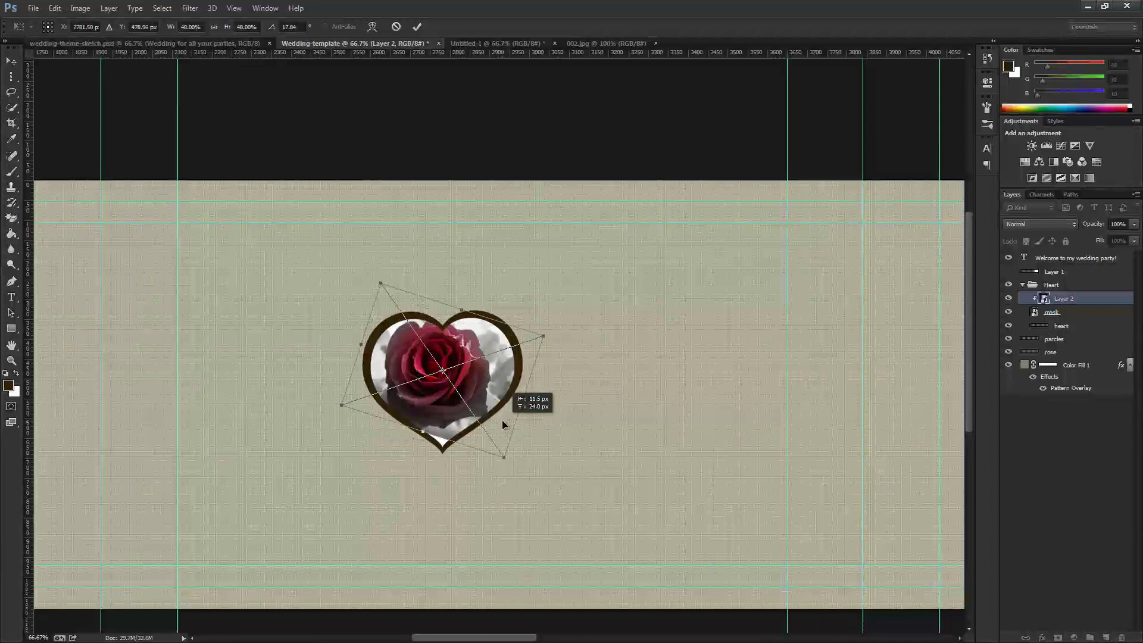
{"action": "key", "text": "ctrl+z"}
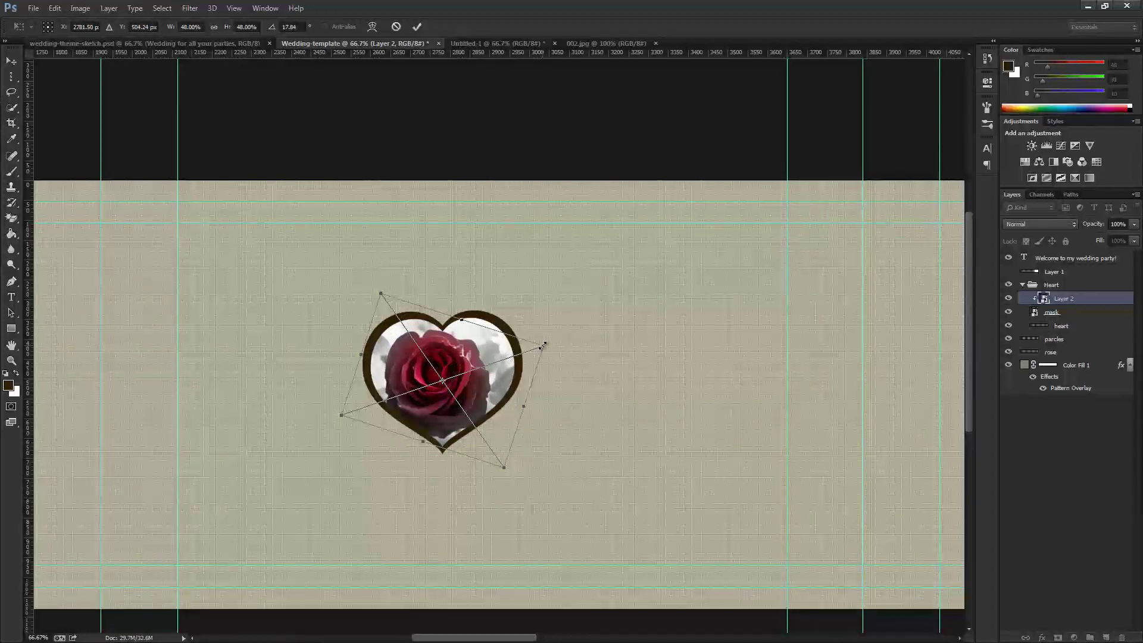
{"action": "left_click_drag", "start_coordinate": [543, 345], "coordinate": [552, 343]}
{"action": "left_click_drag", "start_coordinate": [502, 390], "coordinate": [502, 377]}
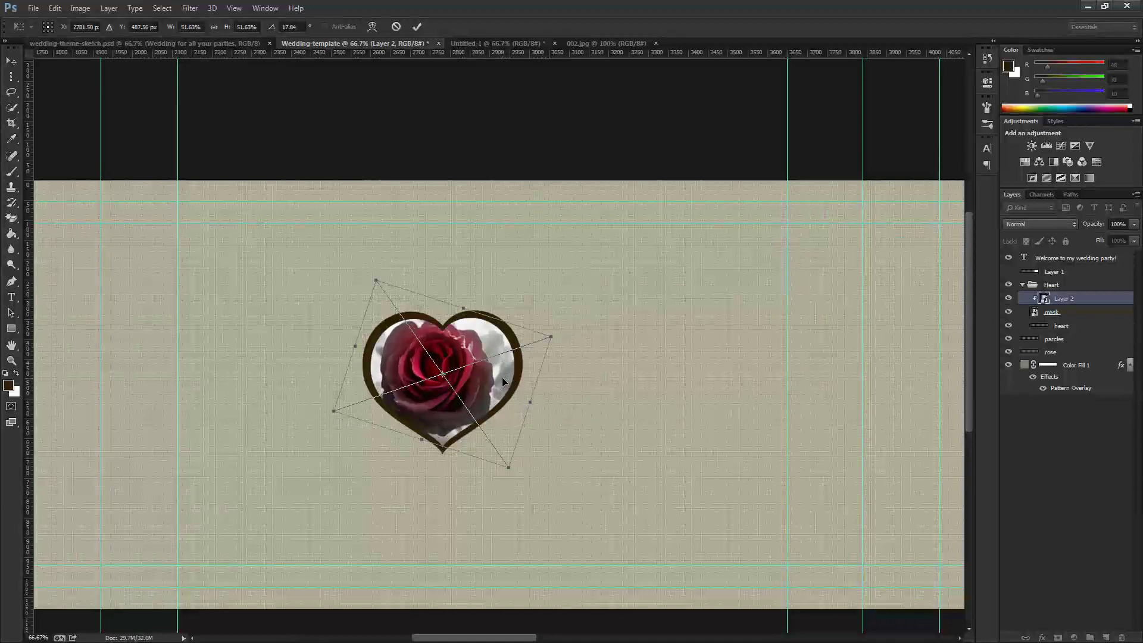
{"action": "key", "text": "Return"}
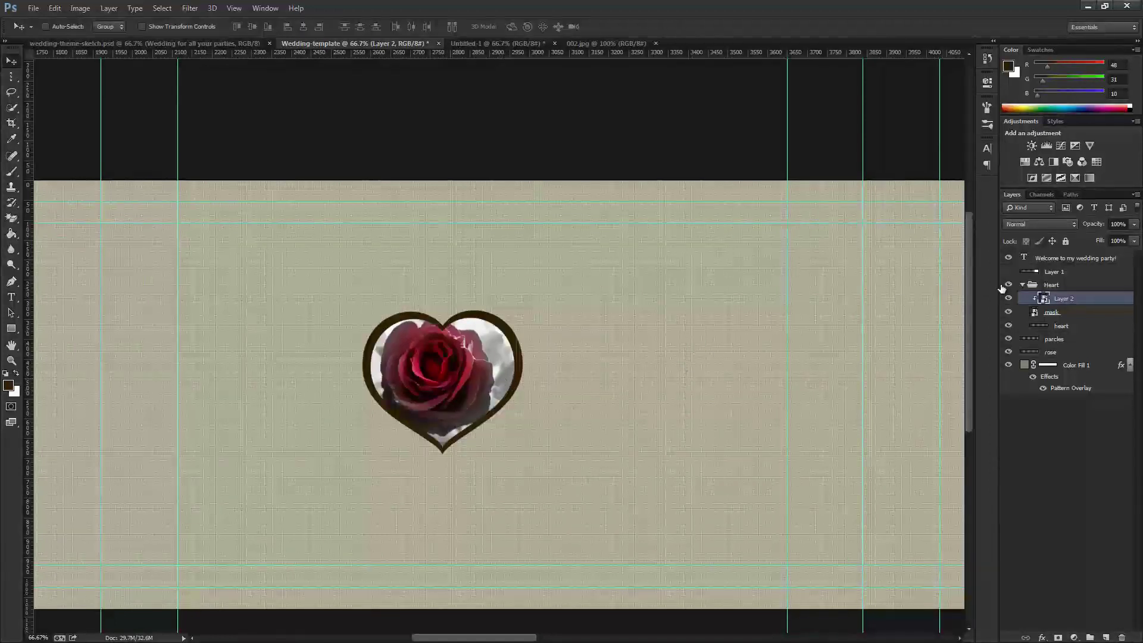
{"action": "left_click", "coordinate": [1020, 285]}
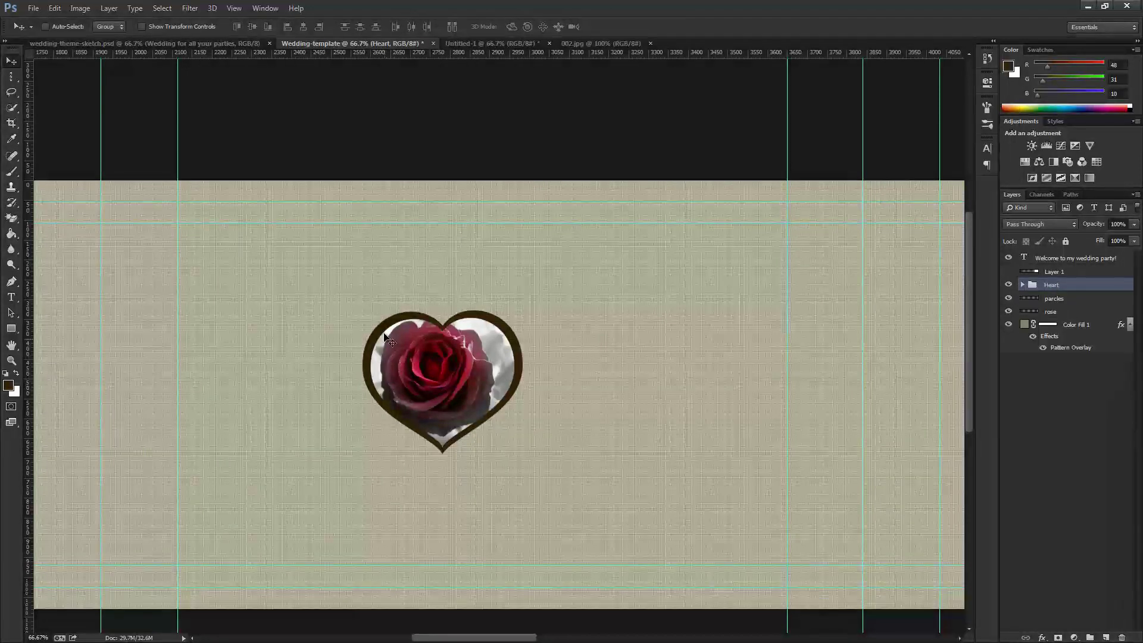
Drag the Heart group down and to the left on the linen background
{"action": "left_click_drag", "start_coordinate": [452, 376], "coordinate": [395, 473]}
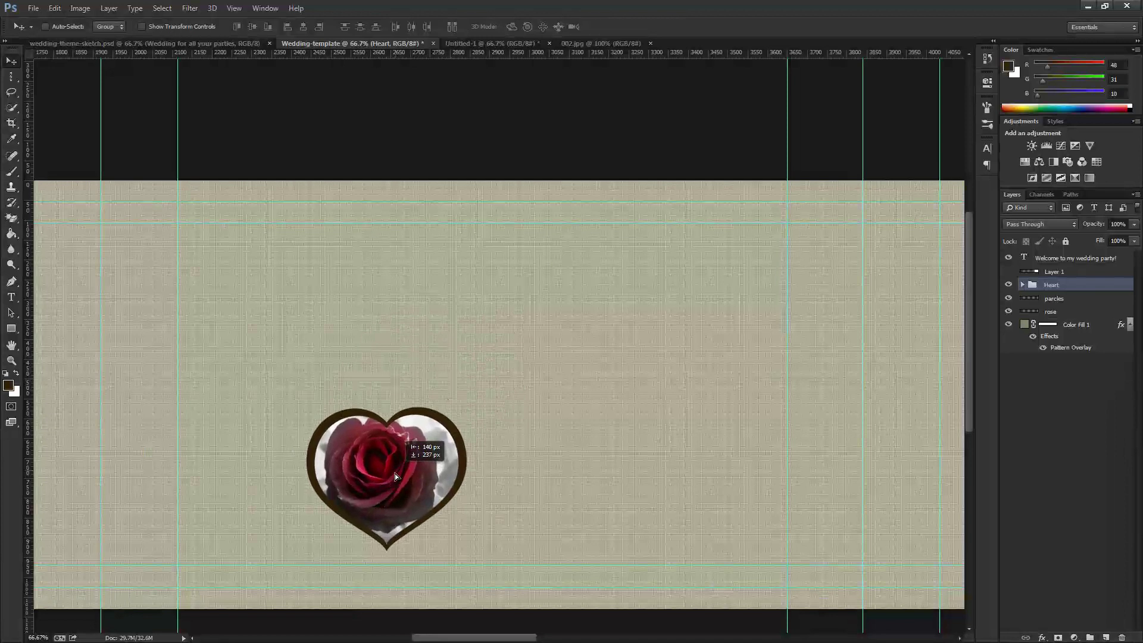
{"action": "left_click", "coordinate": [14, 330]}
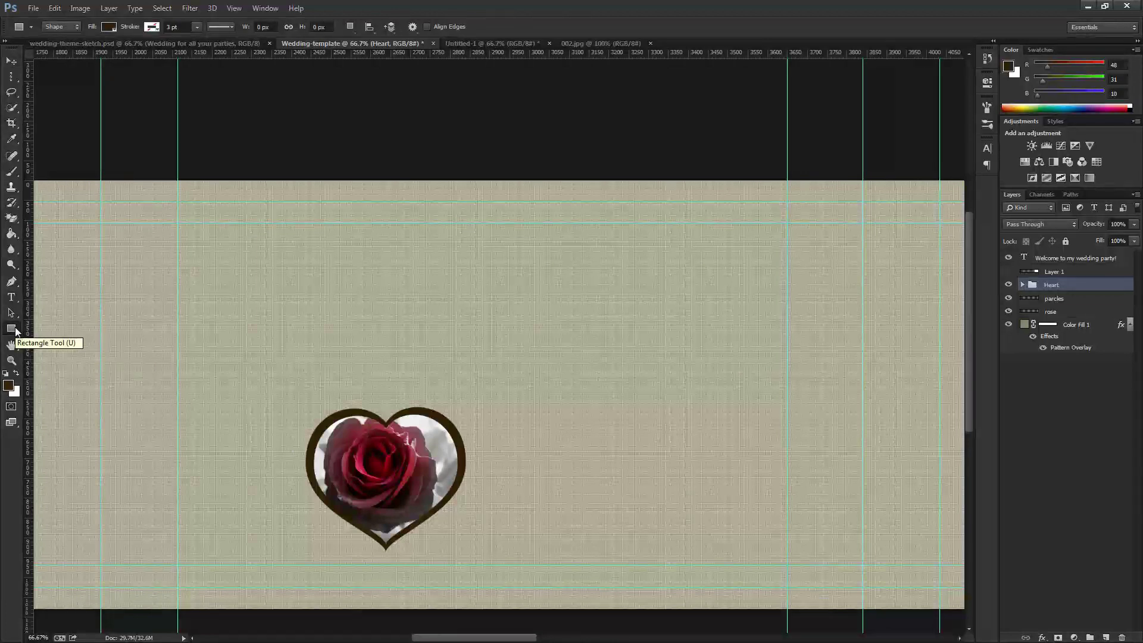
Create an 800 × 500 px rectangle on the canvas
{"action": "left_click", "coordinate": [566, 295]}
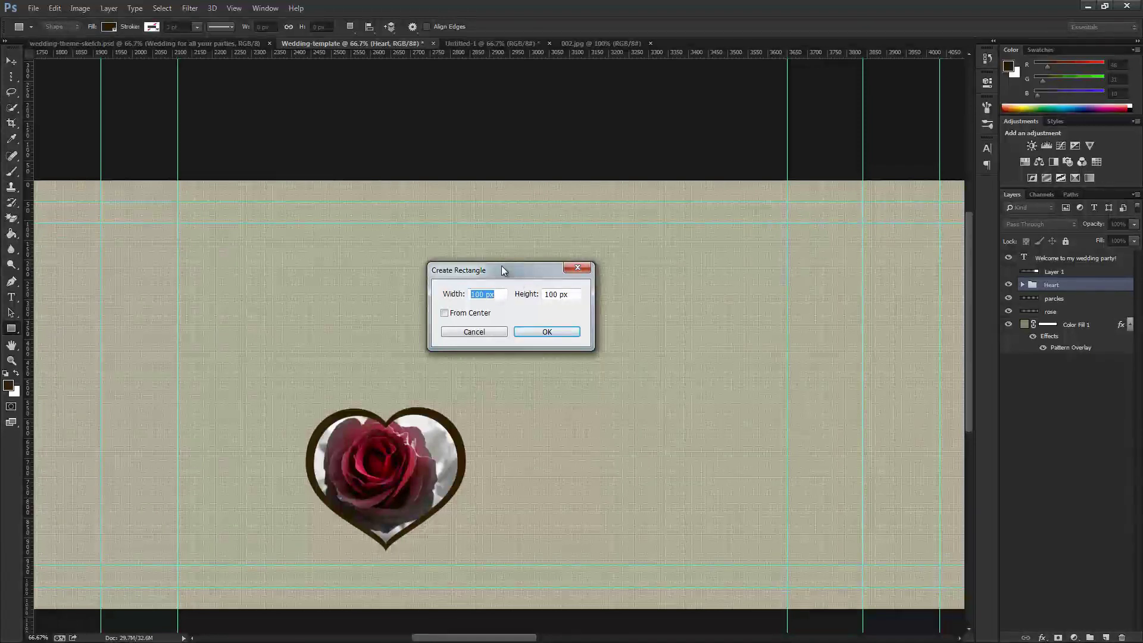
{"action": "key", "text": "Tab"}
{"action": "type", "text": "500"}
{"action": "left_click", "coordinate": [565, 334]}
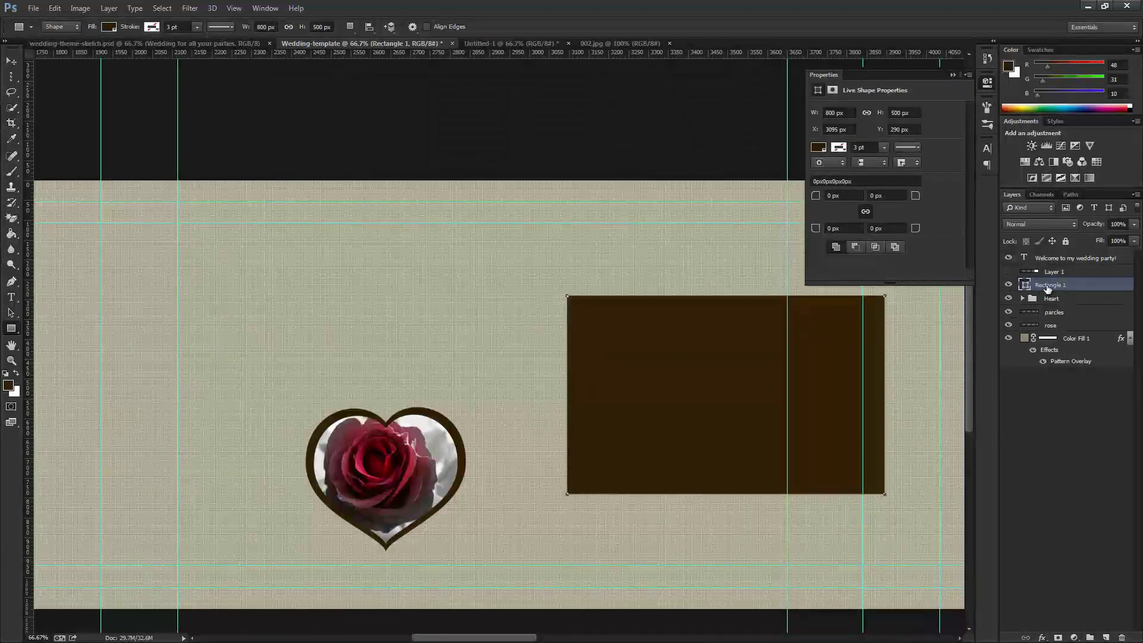
Duplicate Rectangle 1 as a layer named 'mask' and give it a white fill
{"action": "left_click_drag", "start_coordinate": [1050, 288], "coordinate": [1105, 638]}
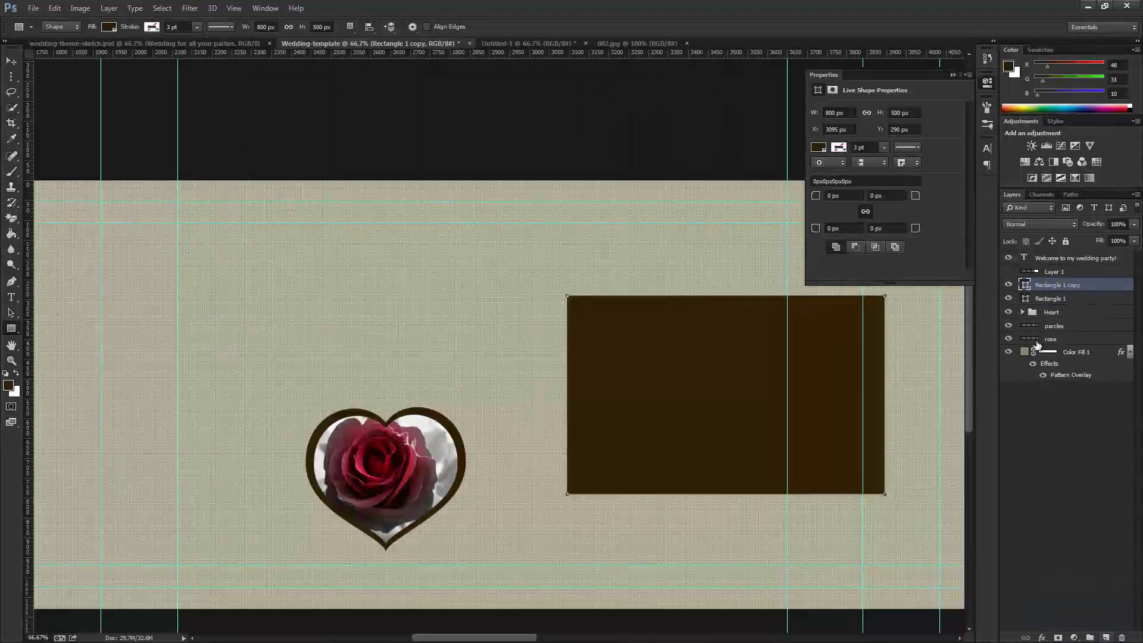
{"action": "double_click", "coordinate": [1057, 286]}
{"action": "type", "text": "mask"}
{"action": "key", "text": "Return"}
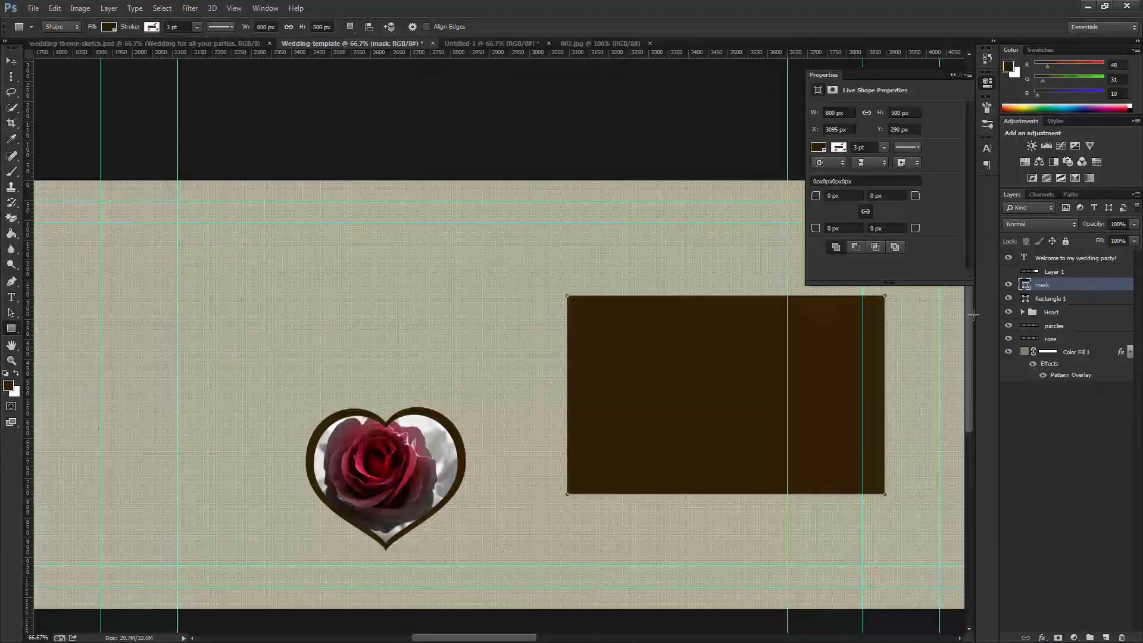
{"action": "left_click", "coordinate": [109, 28]}
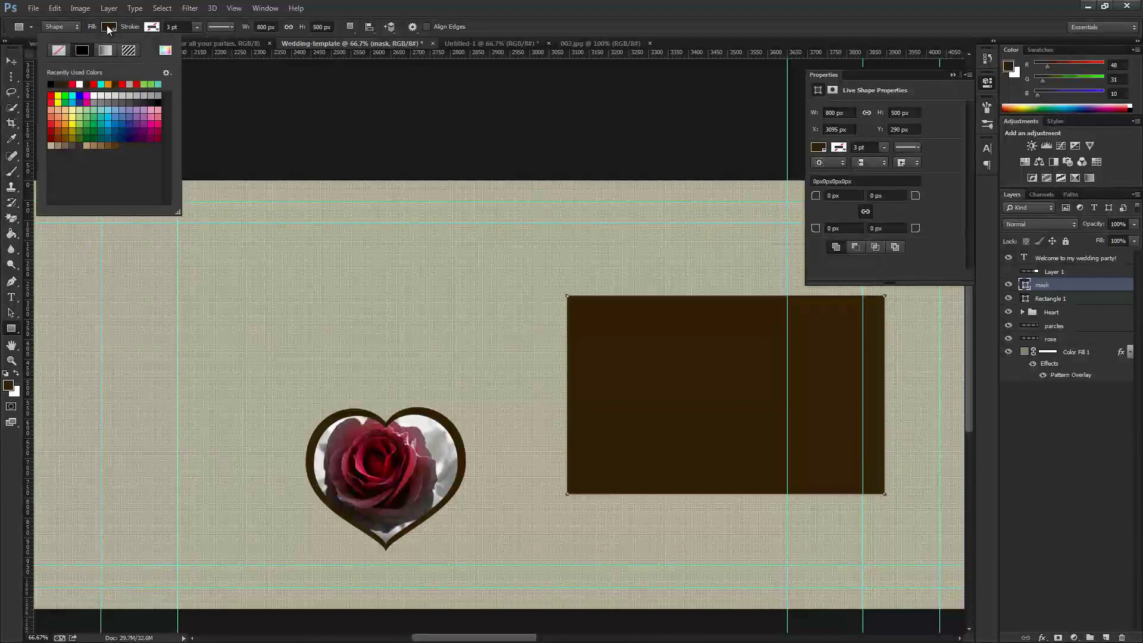
{"action": "left_click", "coordinate": [79, 84]}
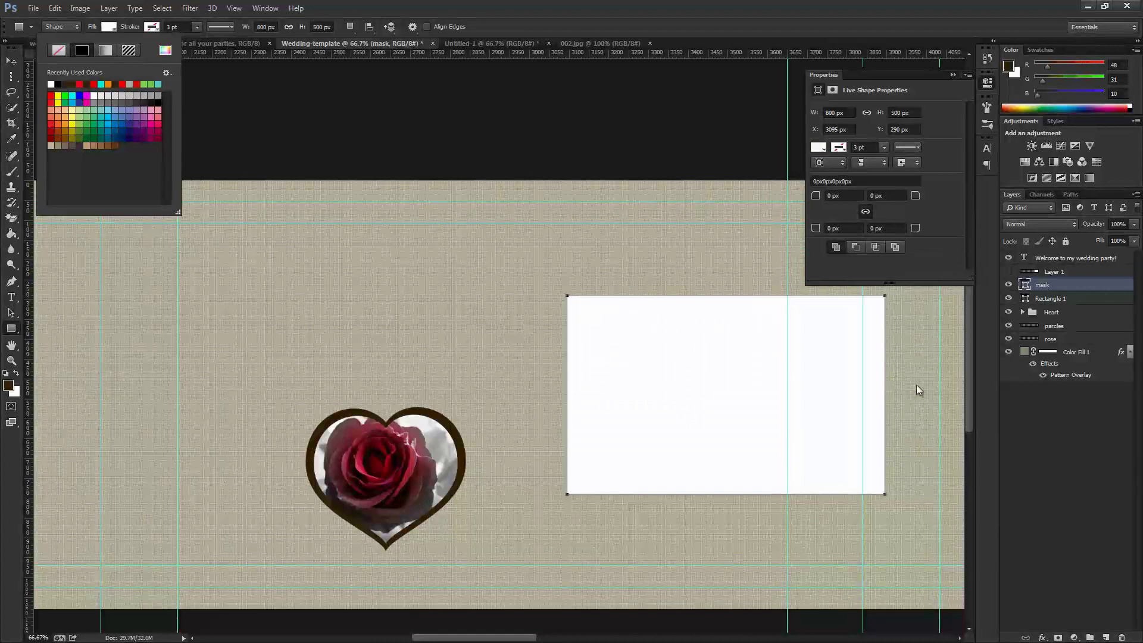
{"action": "left_click", "coordinate": [265, 26]}
{"action": "left_click_drag", "start_coordinate": [268, 26], "coordinate": [254, 25]}
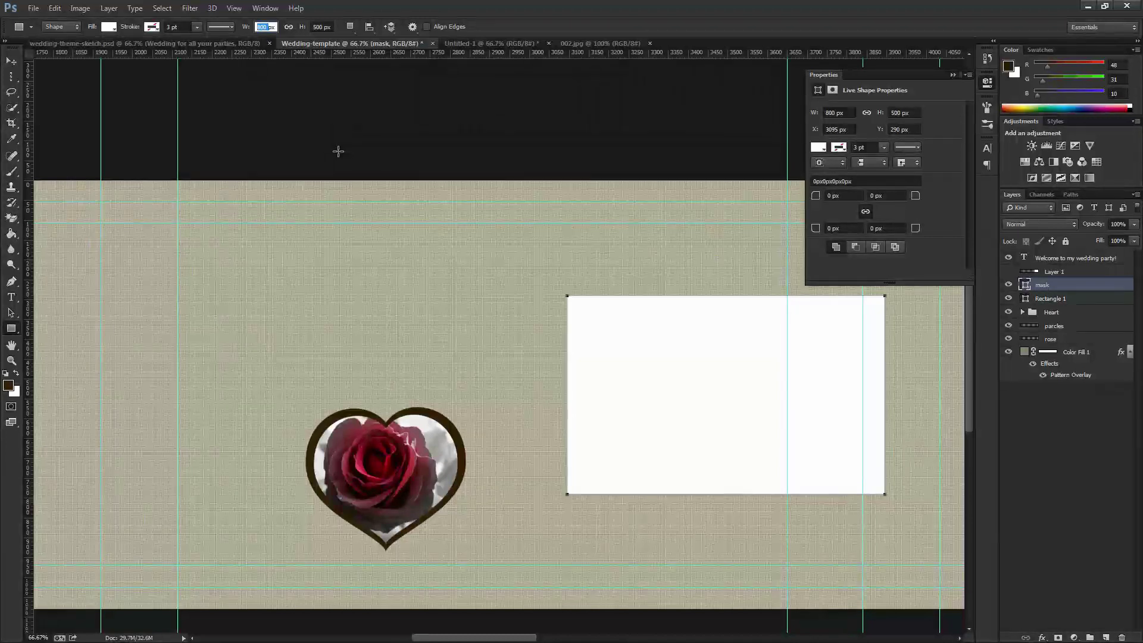
Resize the white mask rectangle to 750 × 450 px
{"action": "type", "text": "750"}
{"action": "key", "text": "Return"}
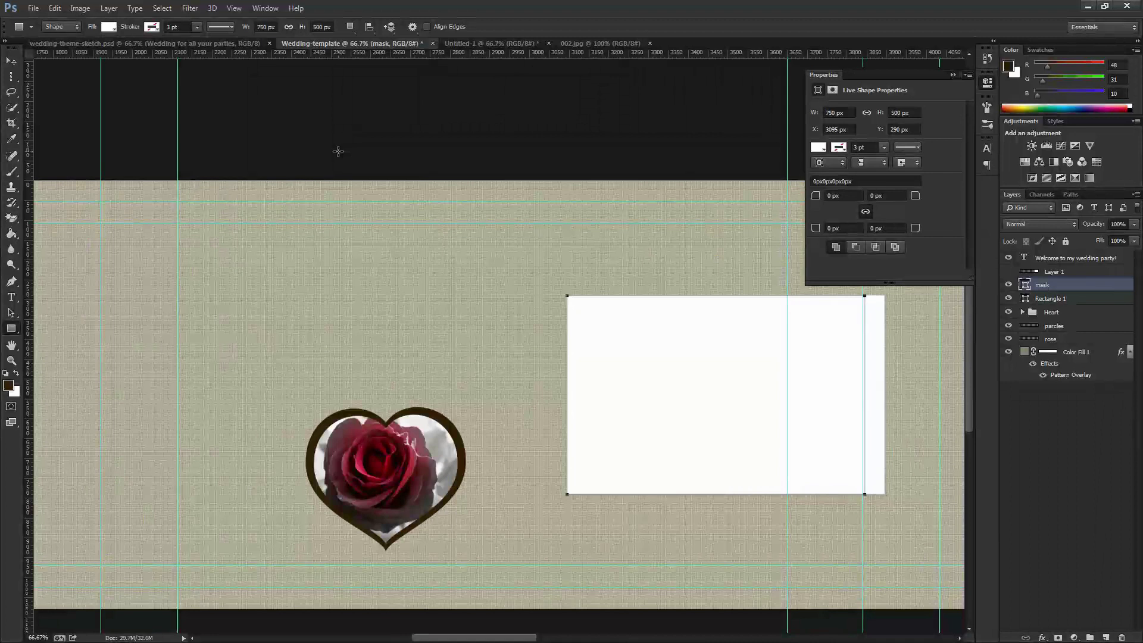
{"action": "left_click", "coordinate": [312, 26]}
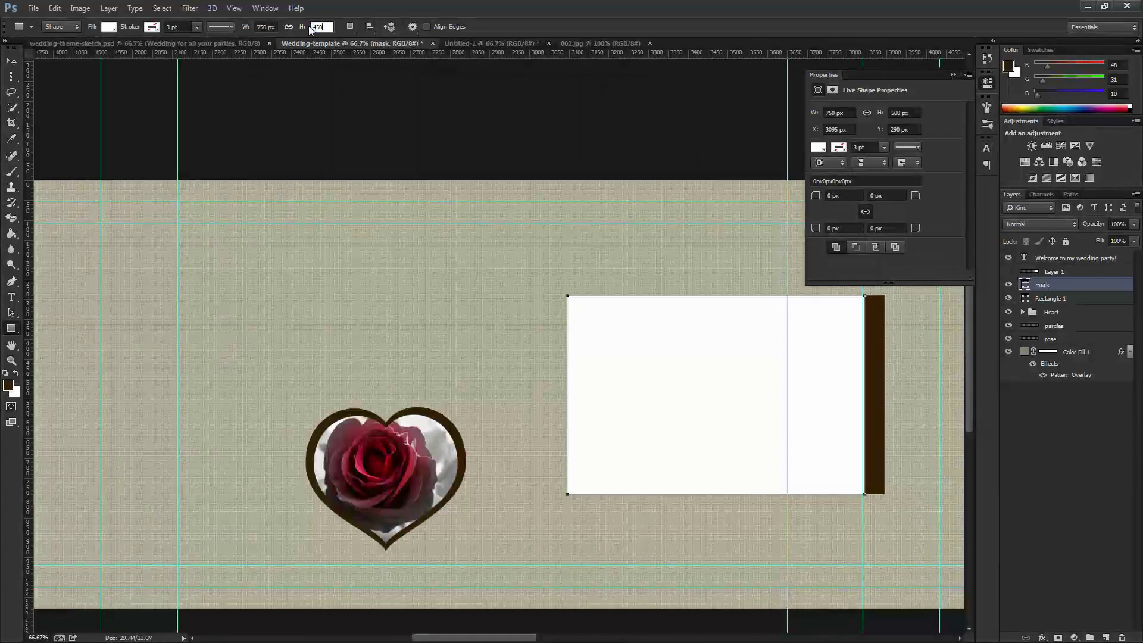
{"action": "key", "text": "Return"}
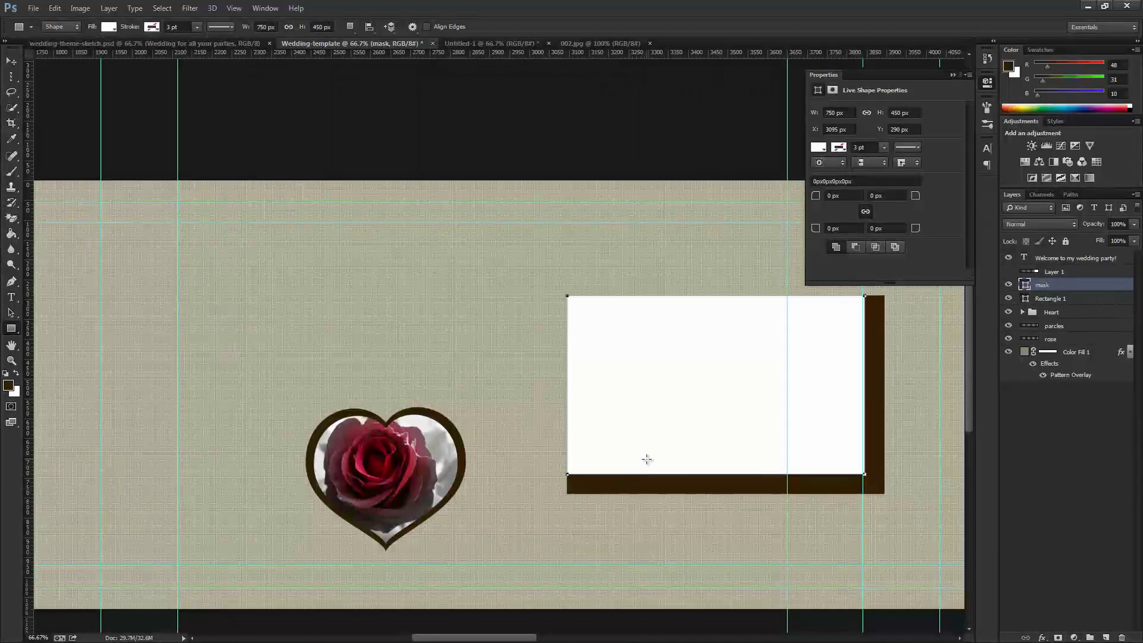
Move the Rectangle 1 layer to a new position in the layer stack
{"action": "left_click", "coordinate": [11, 61]}
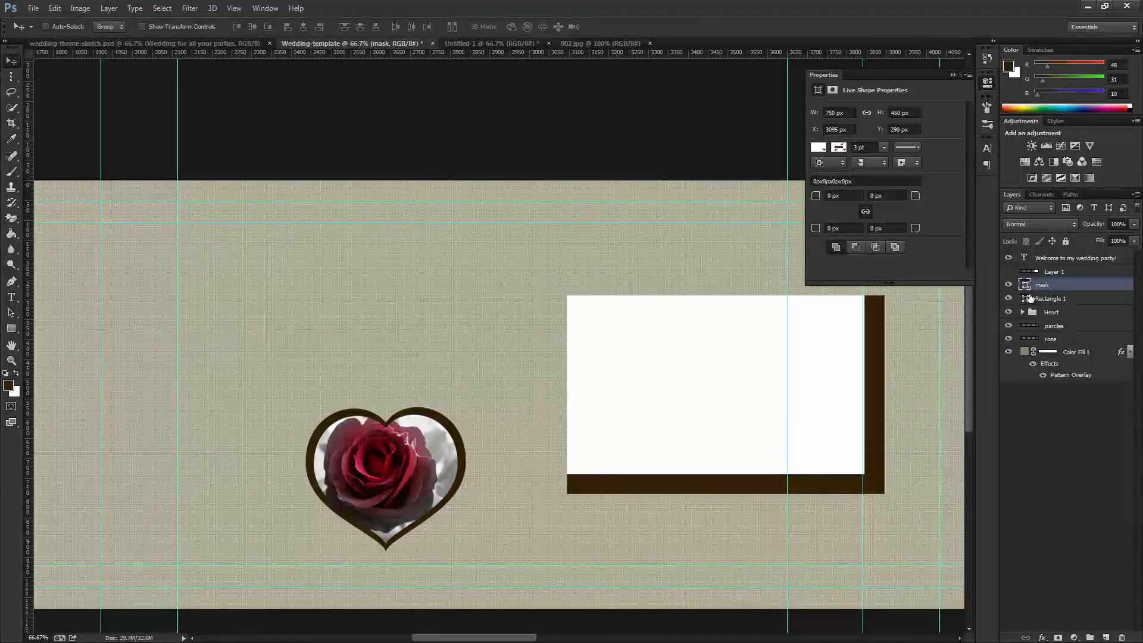
{"action": "left_click_drag", "start_coordinate": [1030, 296], "coordinate": [1026, 305]}
{"action": "left_click_drag", "start_coordinate": [1026, 305], "coordinate": [1025, 307]}
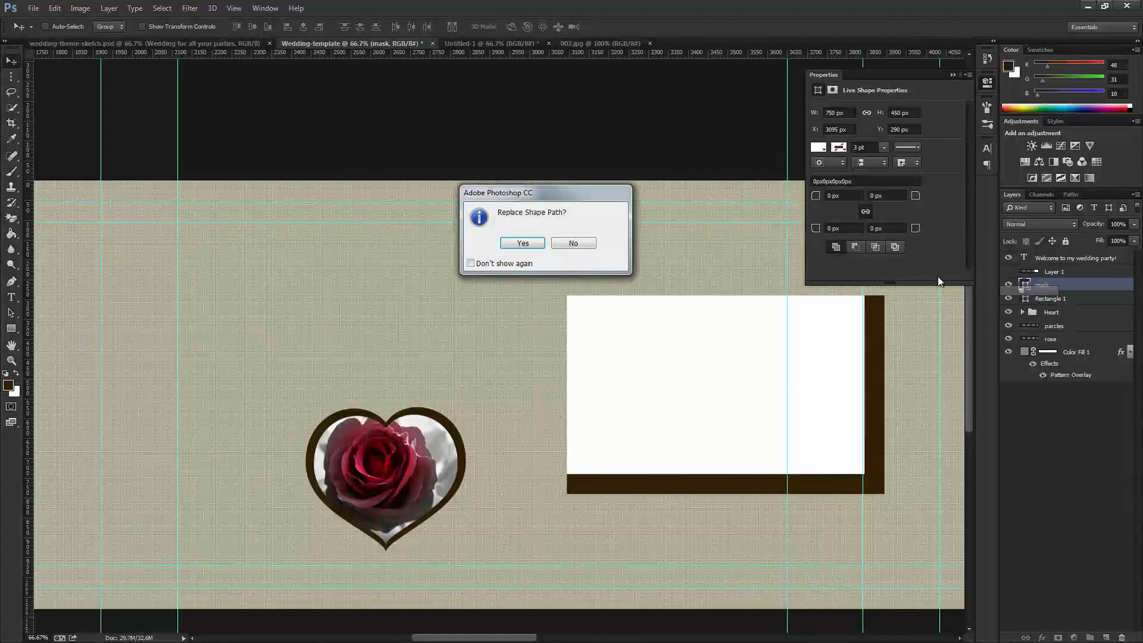
Keep the shape path and align the white rectangle to the brown one's vertical and horizontal centres
{"action": "left_click", "coordinate": [573, 243]}
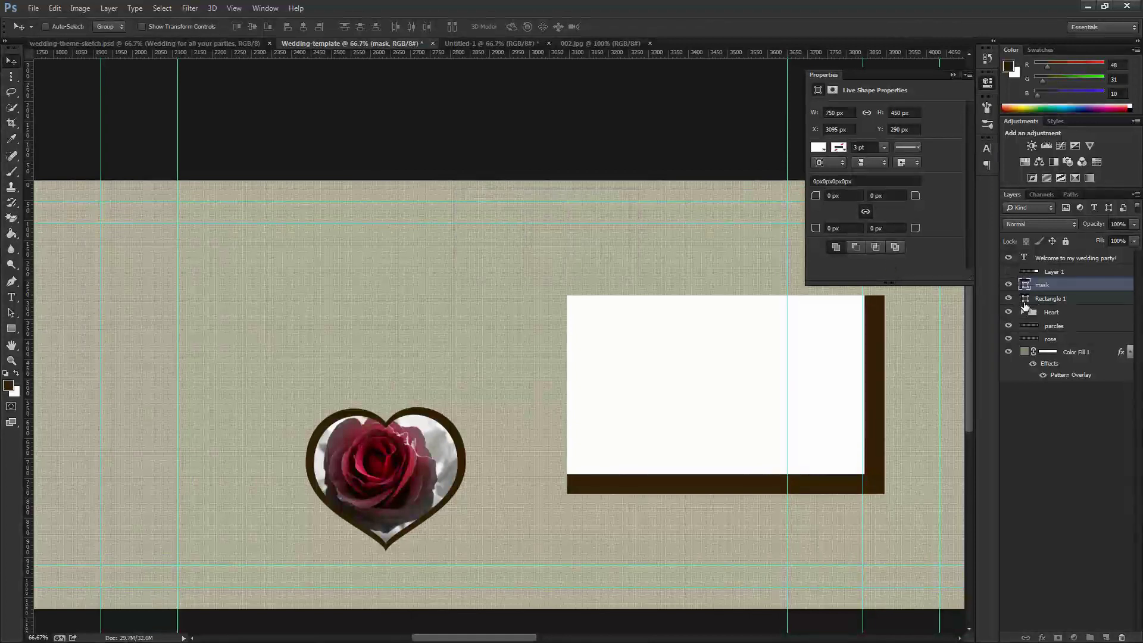
{"action": "left_click", "coordinate": [1025, 299], "text": "ctrl"}
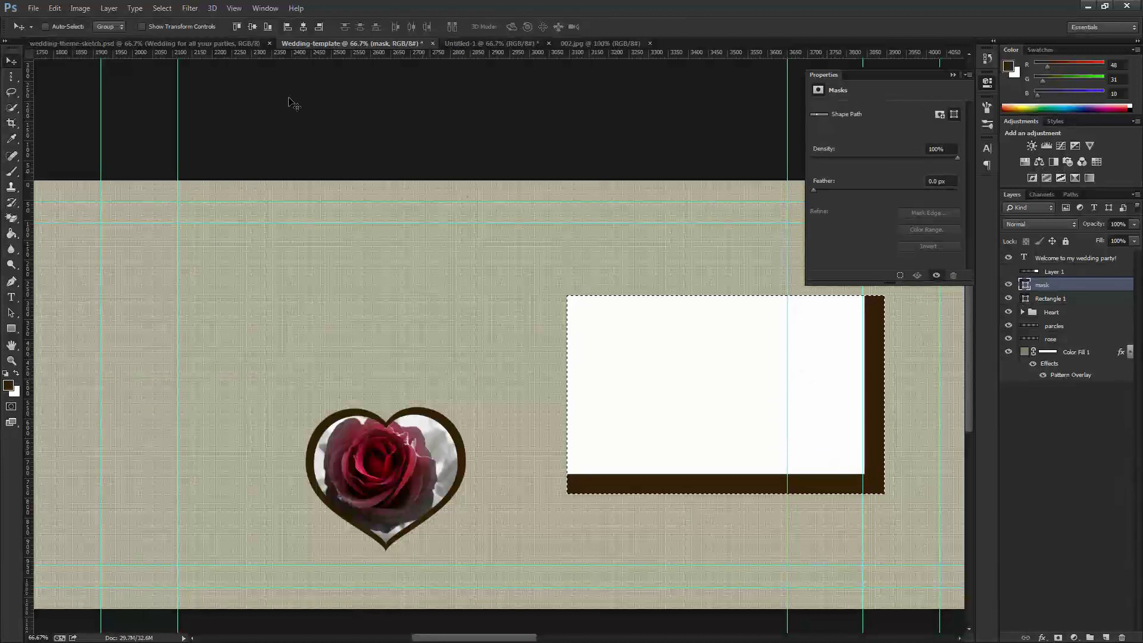
{"action": "left_click", "coordinate": [252, 28]}
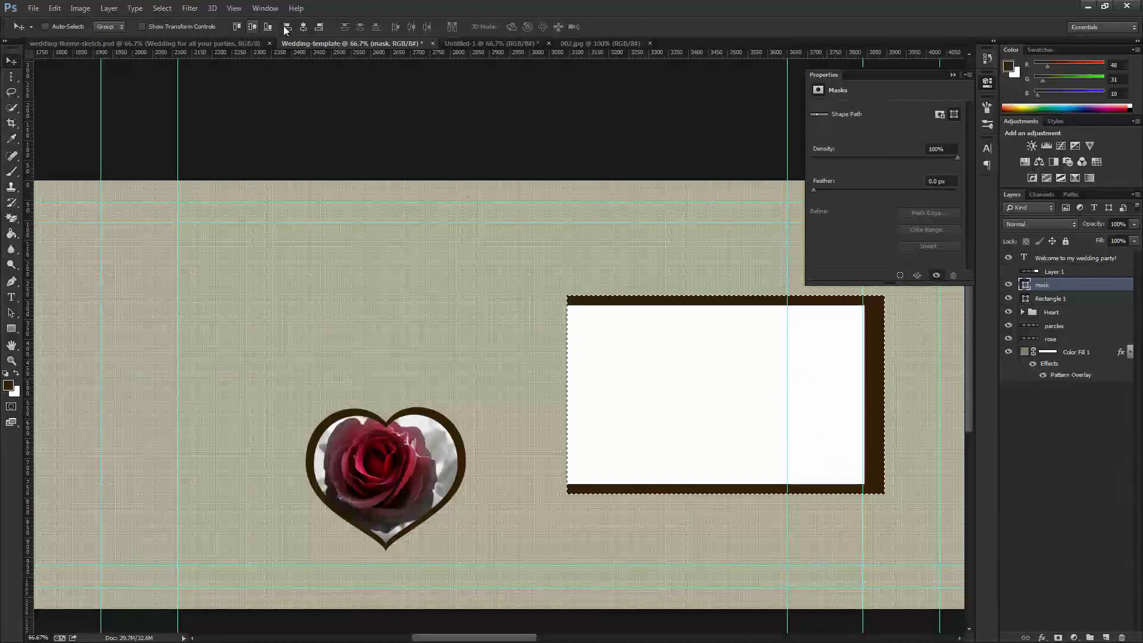
{"action": "left_click", "coordinate": [304, 29]}
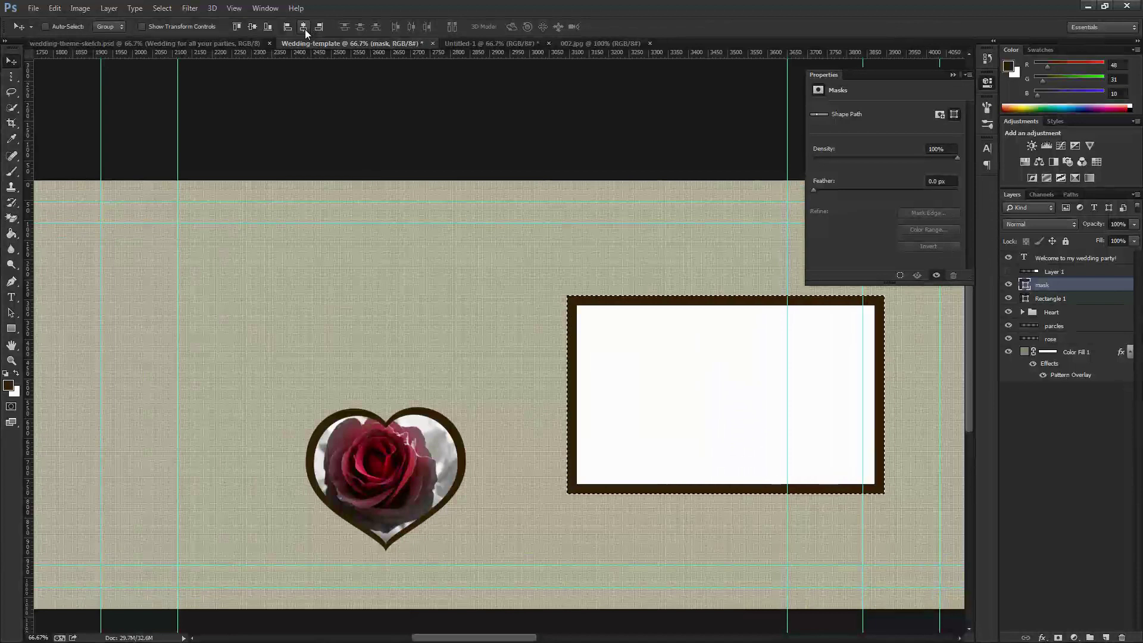
{"action": "left_click", "coordinate": [1038, 456]}
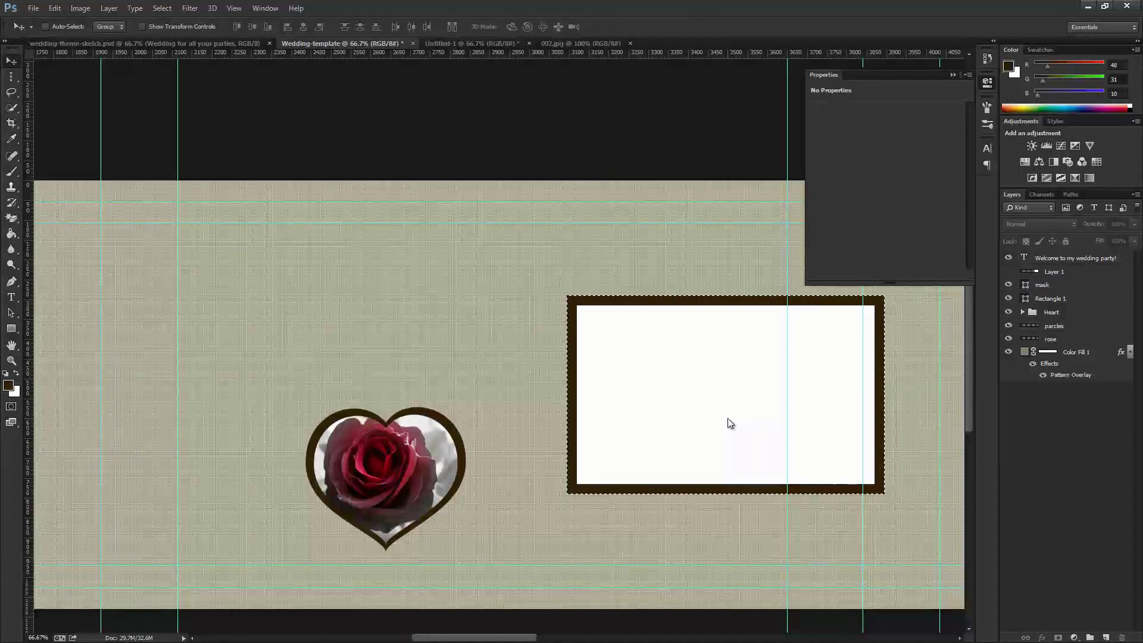
Cancel the save prompt and clear the selection around the frame
{"action": "key", "text": "ctrl+s"}
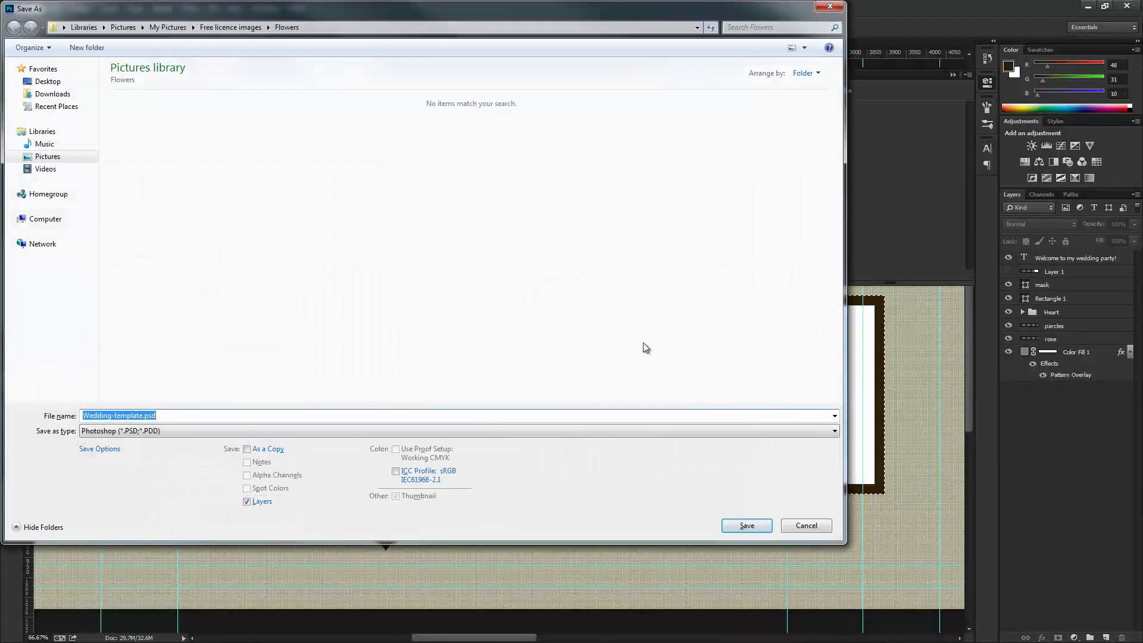
{"action": "left_click", "coordinate": [806, 525]}
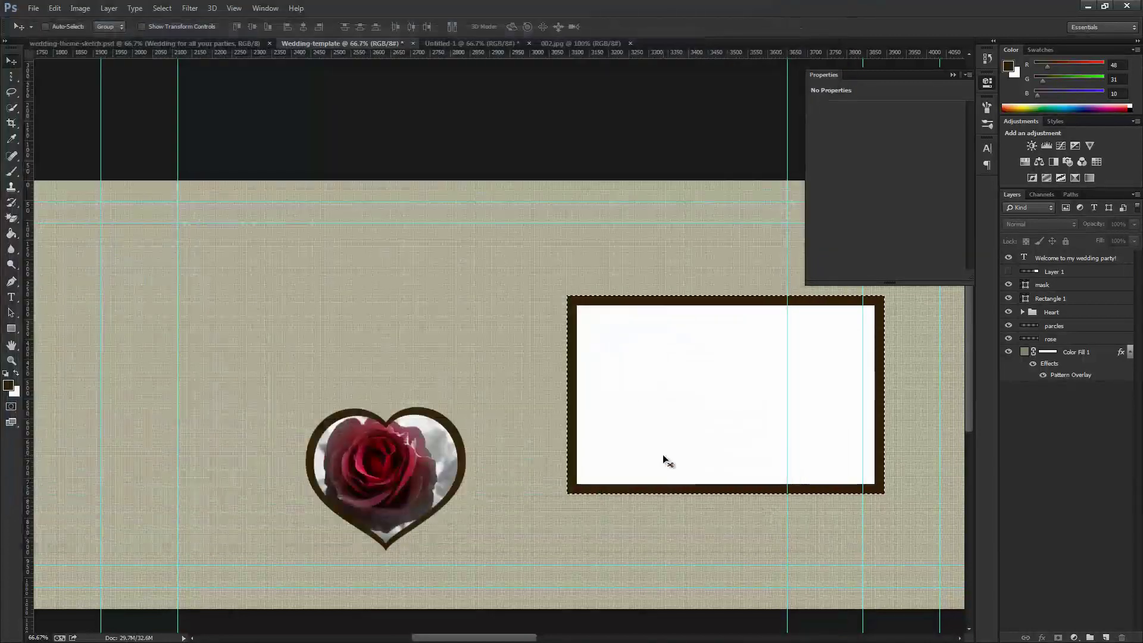
{"action": "key", "text": "ctrl+d"}
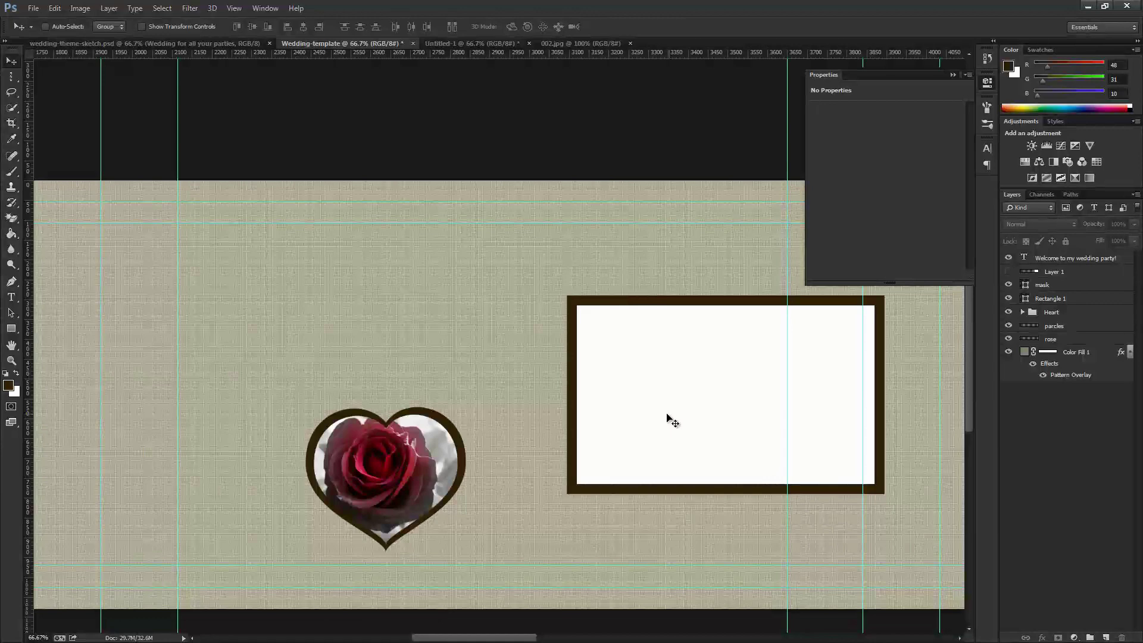
{"action": "left_click", "coordinate": [34, 8]}
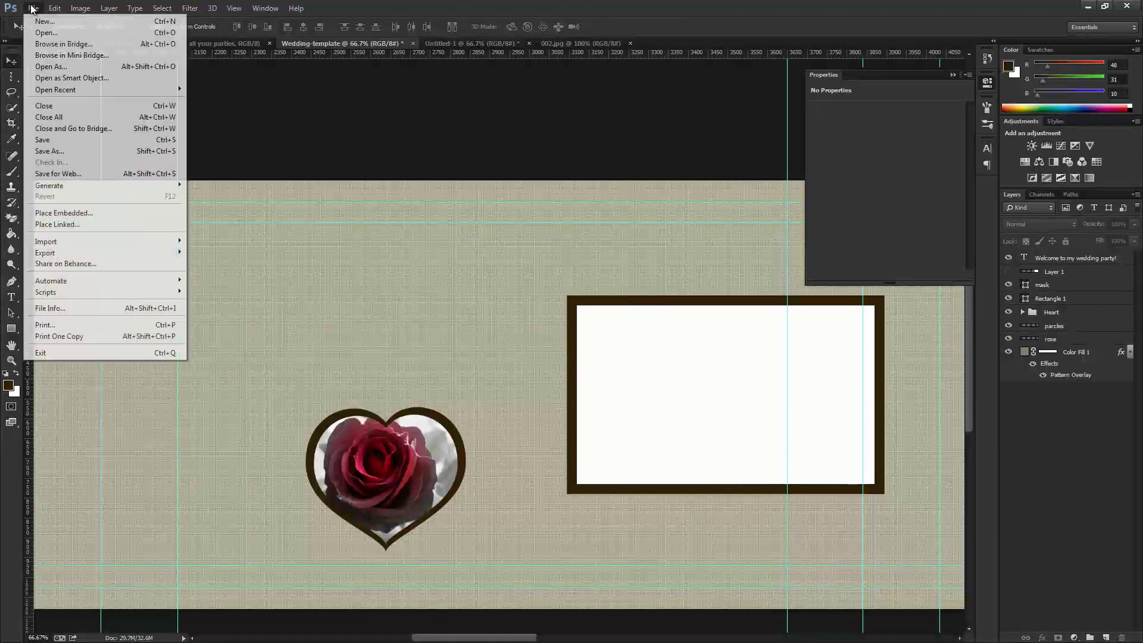
Open wedd001.jpg from the Pictures wedding folder and drag it into the template
{"action": "left_click", "coordinate": [42, 31]}
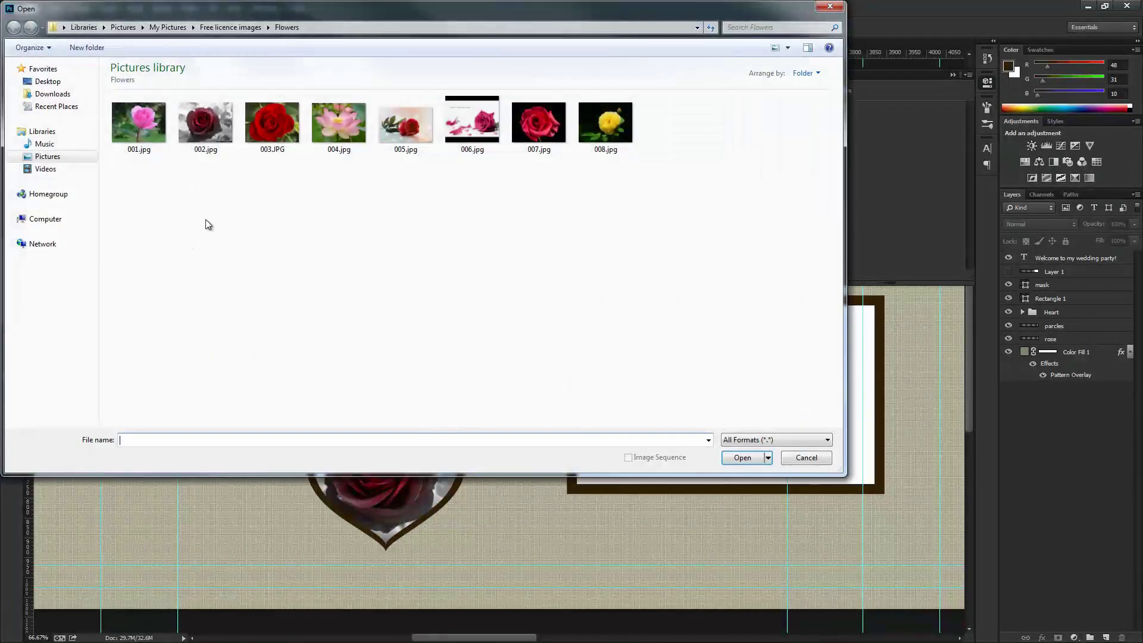
{"action": "left_click", "coordinate": [47, 156]}
{"action": "double_click", "coordinate": [203, 128]}
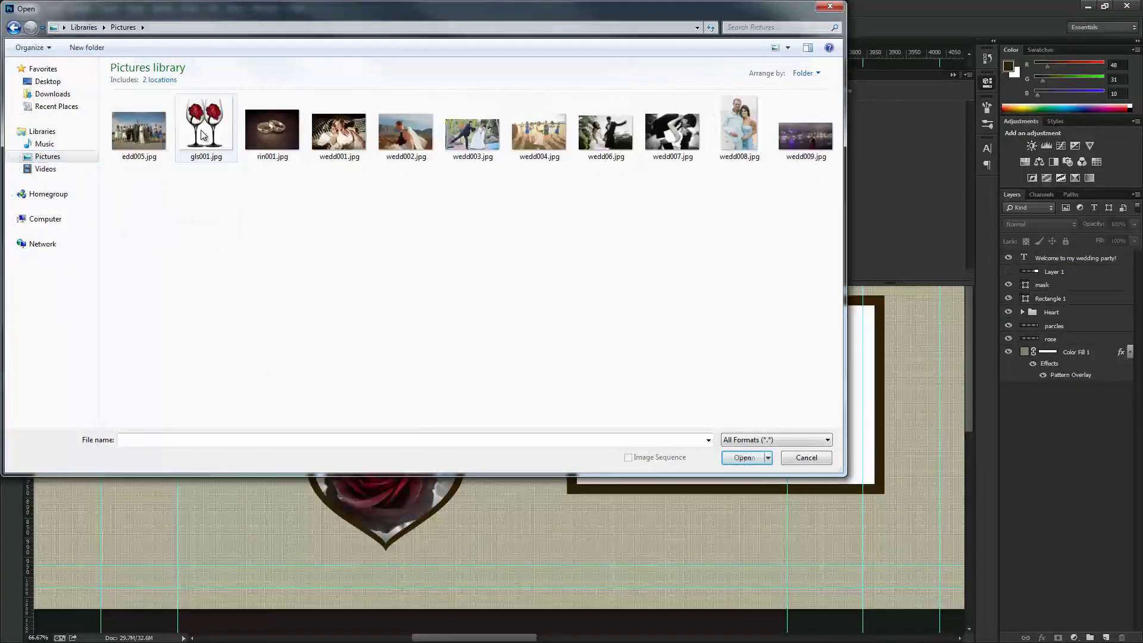
{"action": "left_click", "coordinate": [357, 156]}
{"action": "left_click", "coordinate": [748, 462]}
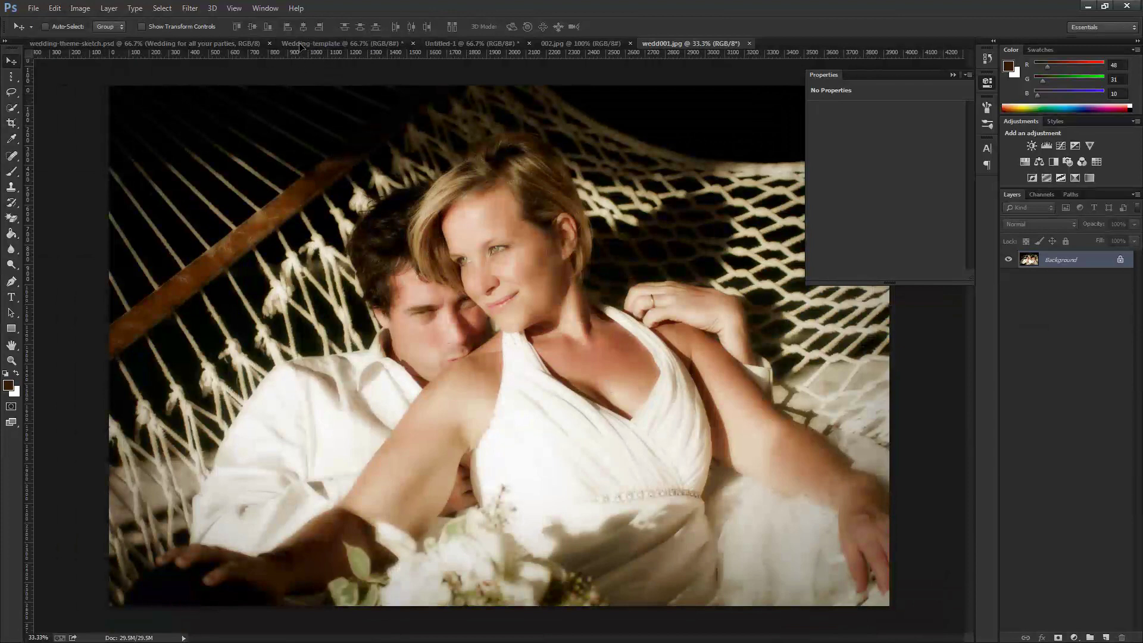
{"action": "left_click_drag", "start_coordinate": [302, 46], "coordinate": [671, 434]}
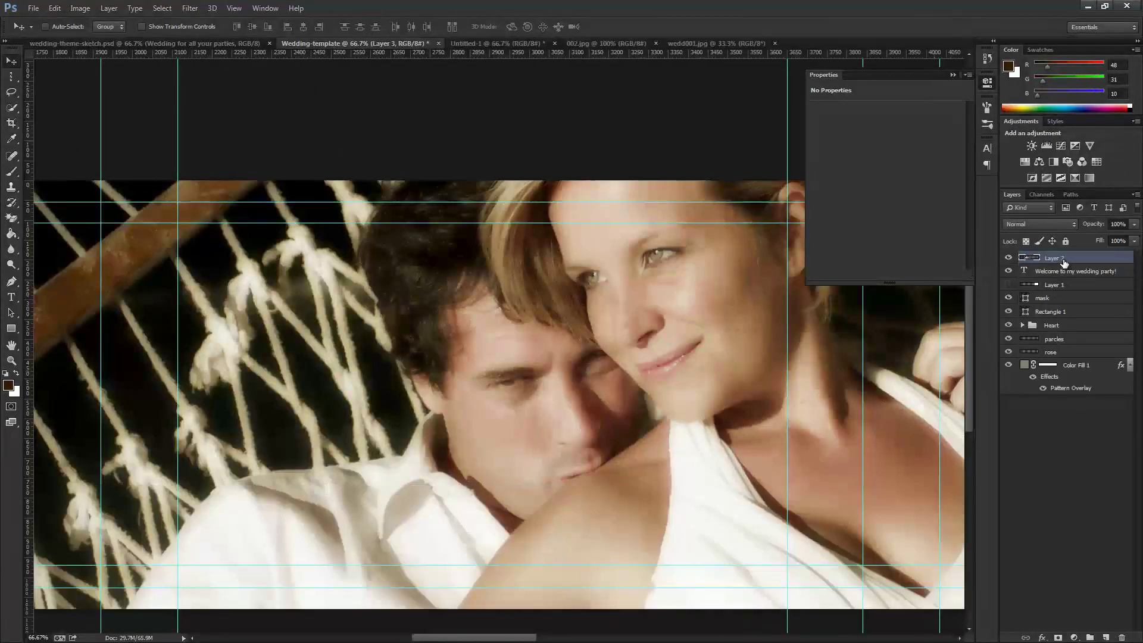
Move Layer 3 above the mask layer and convert it to a smart object
{"action": "left_click_drag", "start_coordinate": [1060, 268], "coordinate": [1061, 292]}
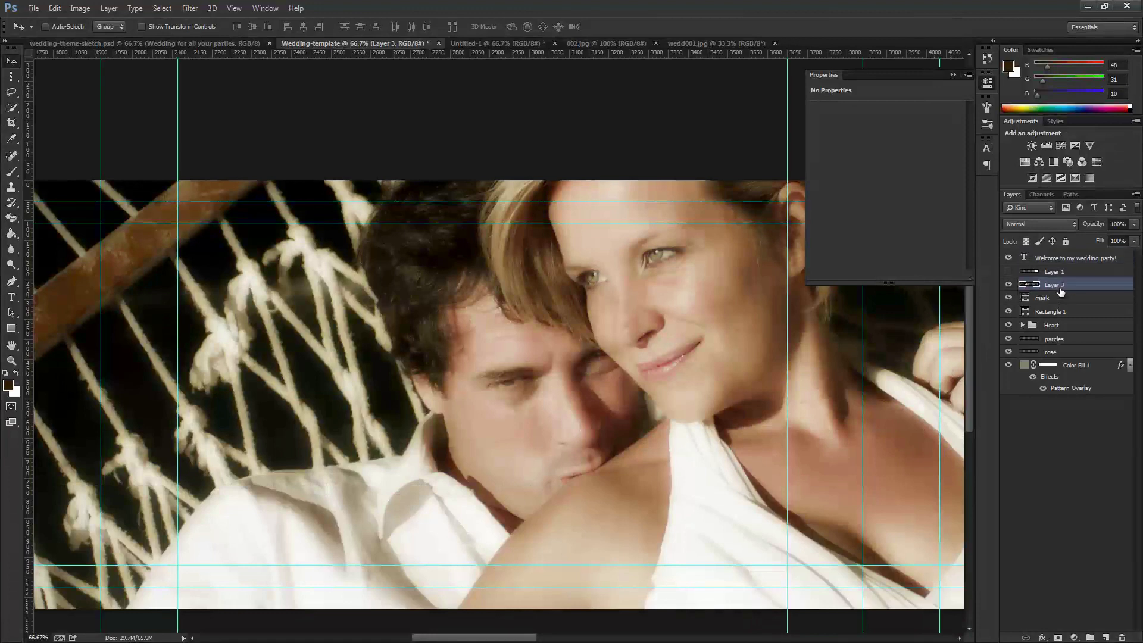
{"action": "right_click", "coordinate": [1065, 286]}
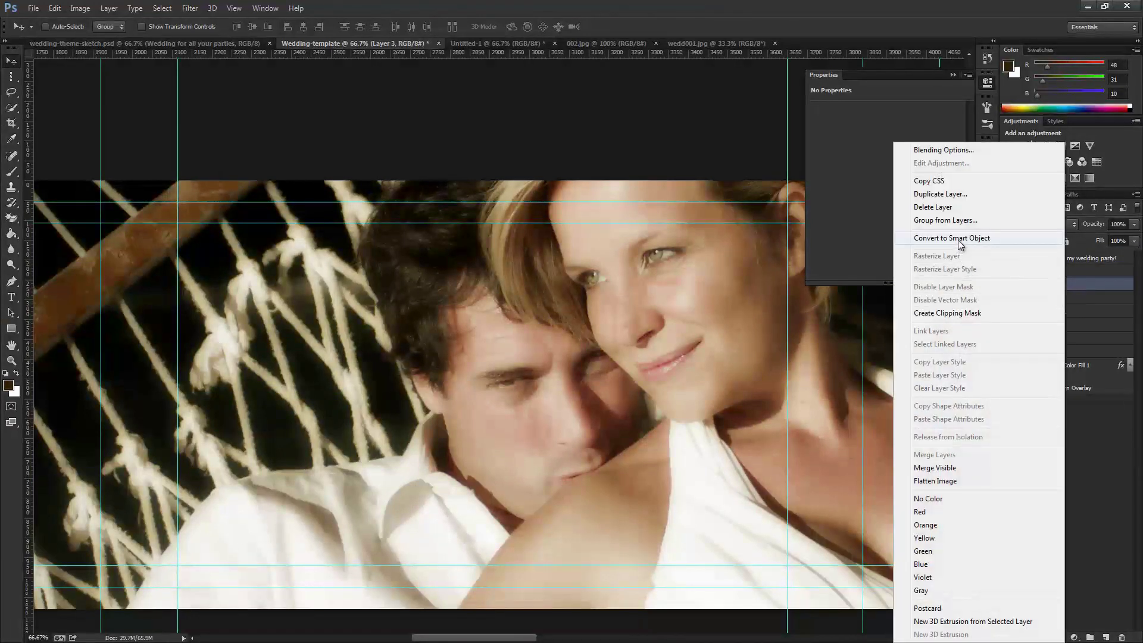
{"action": "left_click", "coordinate": [960, 239]}
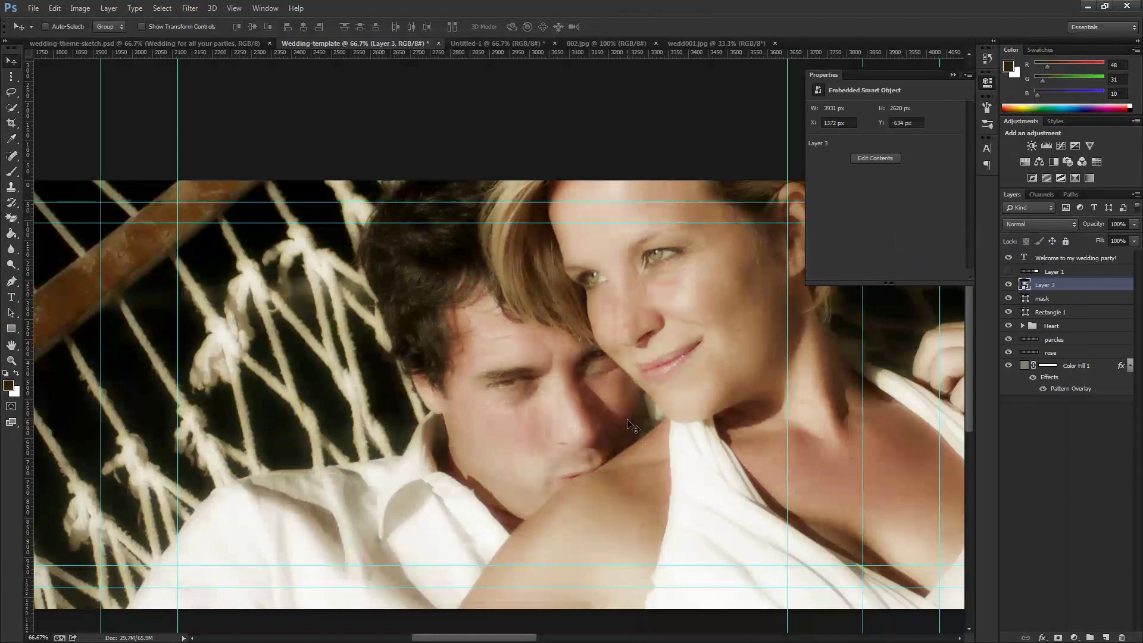
Scale the hammock photo down and clip it inside the framed white rectangle
{"action": "key", "text": "ctrl+t"}
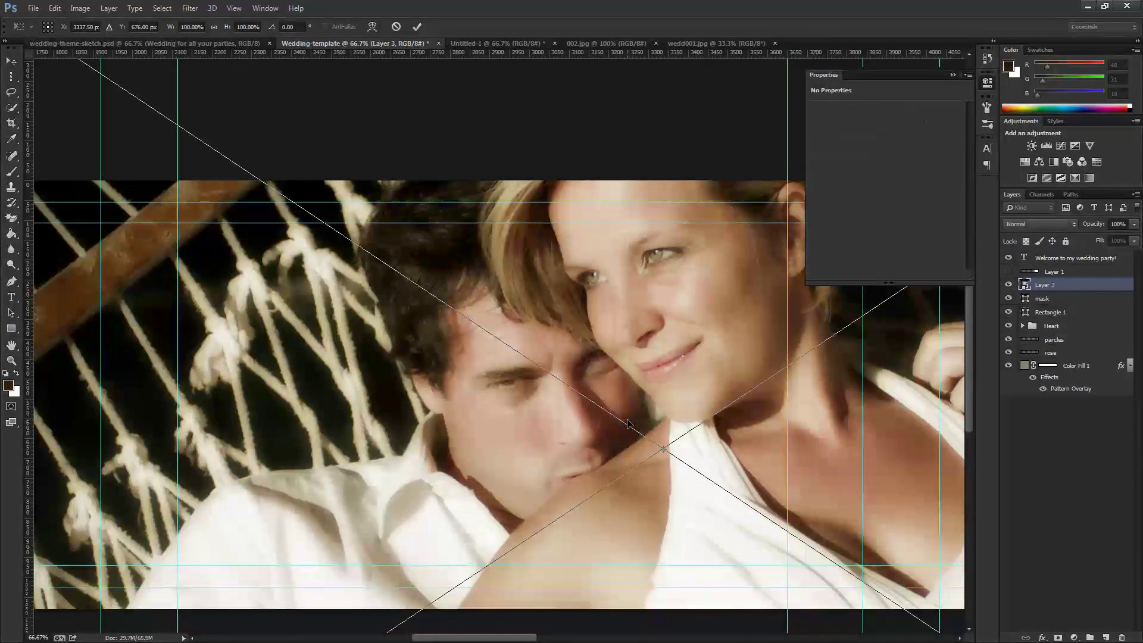
{"action": "key", "text": "ctrl+minus"}
{"action": "key", "text": "ctrl+minus"}
{"action": "key", "text": "ctrl+minus"}
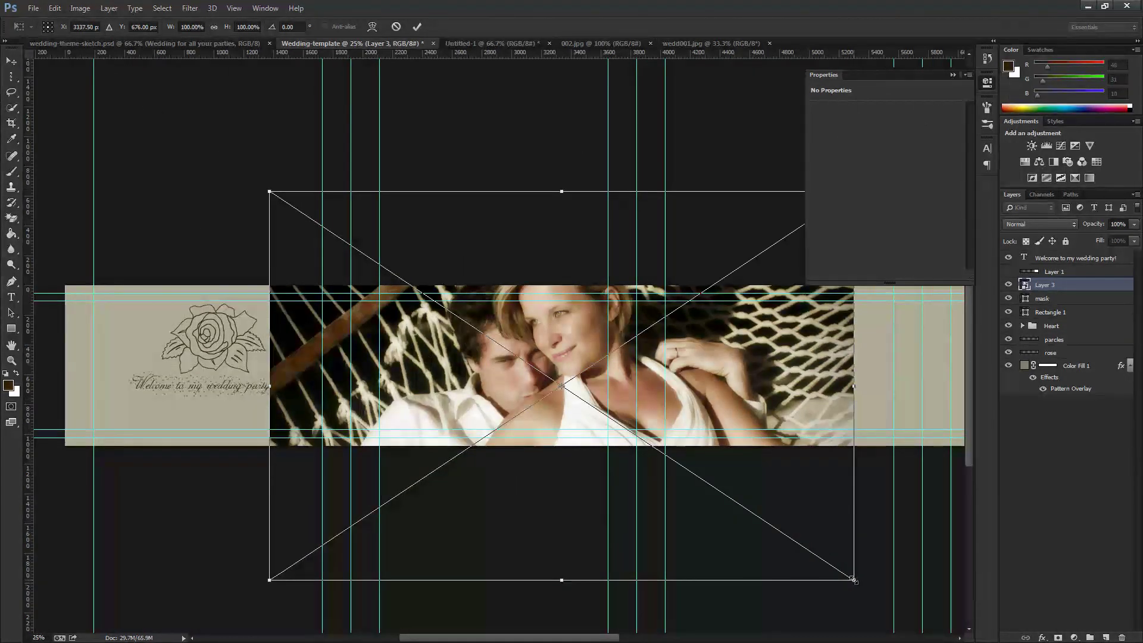
{"action": "left_click_drag", "start_coordinate": [853, 579], "coordinate": [649, 462]}
{"action": "key", "text": "Return"}
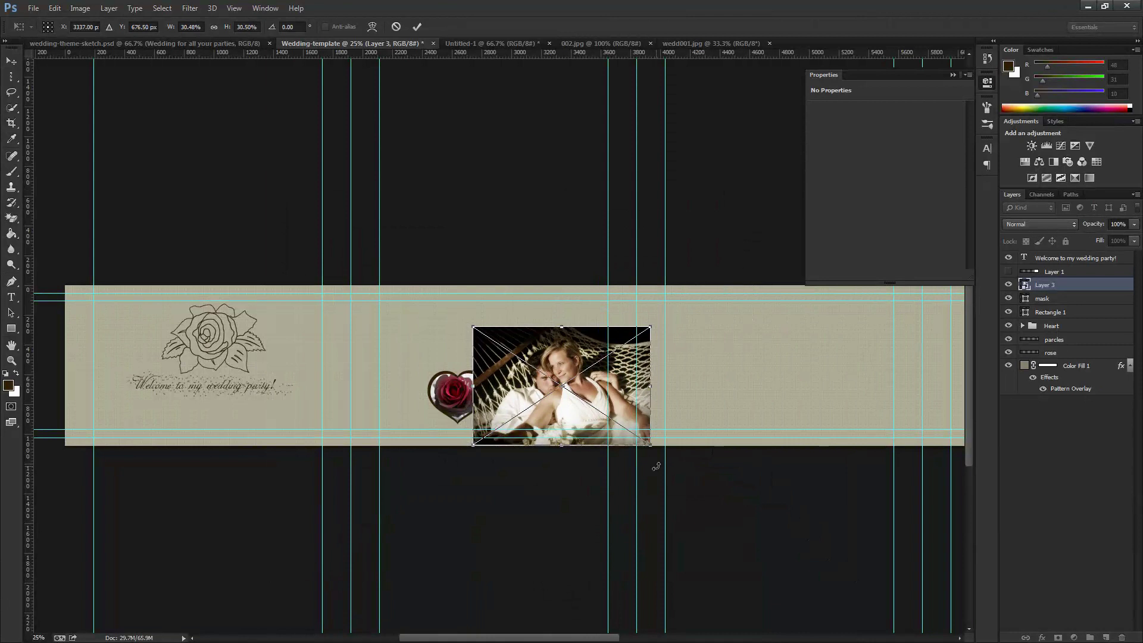
{"action": "right_click", "coordinate": [1046, 286]}
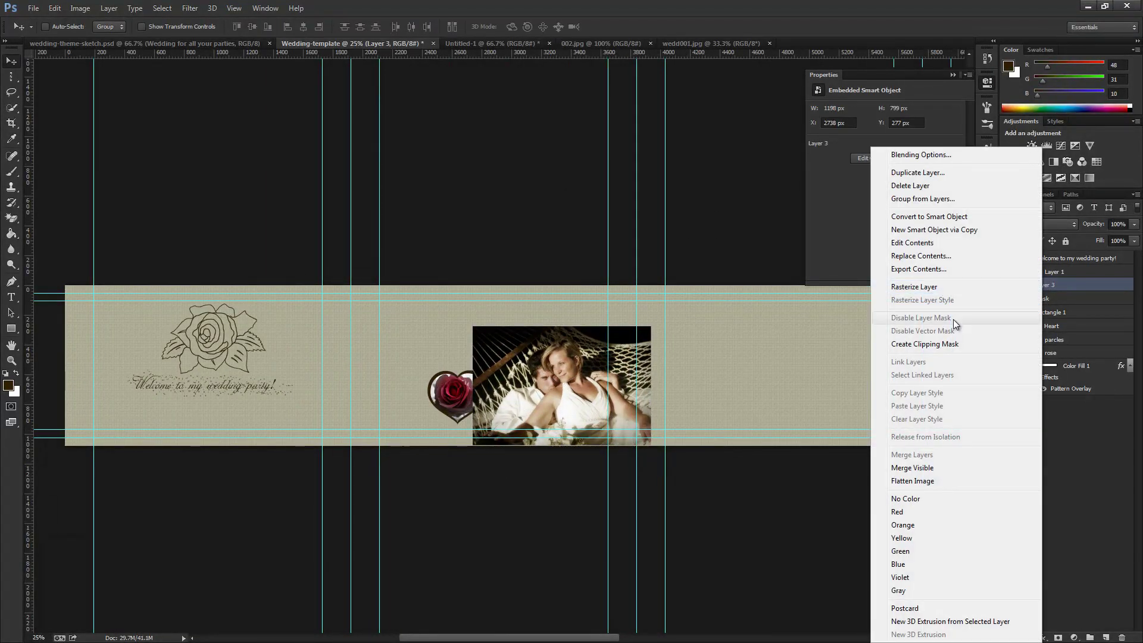
{"action": "left_click", "coordinate": [939, 344]}
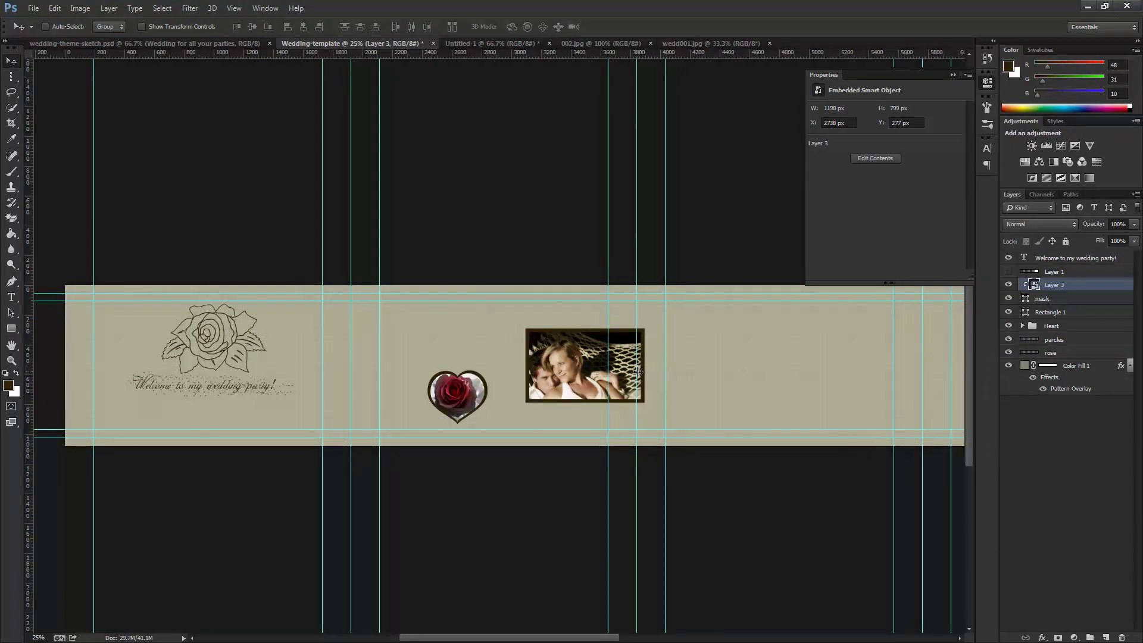
Zoom in and shift the photo up-right, shrinking it further inside the frame
{"action": "key", "text": "z"}
{"action": "left_click_drag", "start_coordinate": [538, 342], "coordinate": [588, 384]}
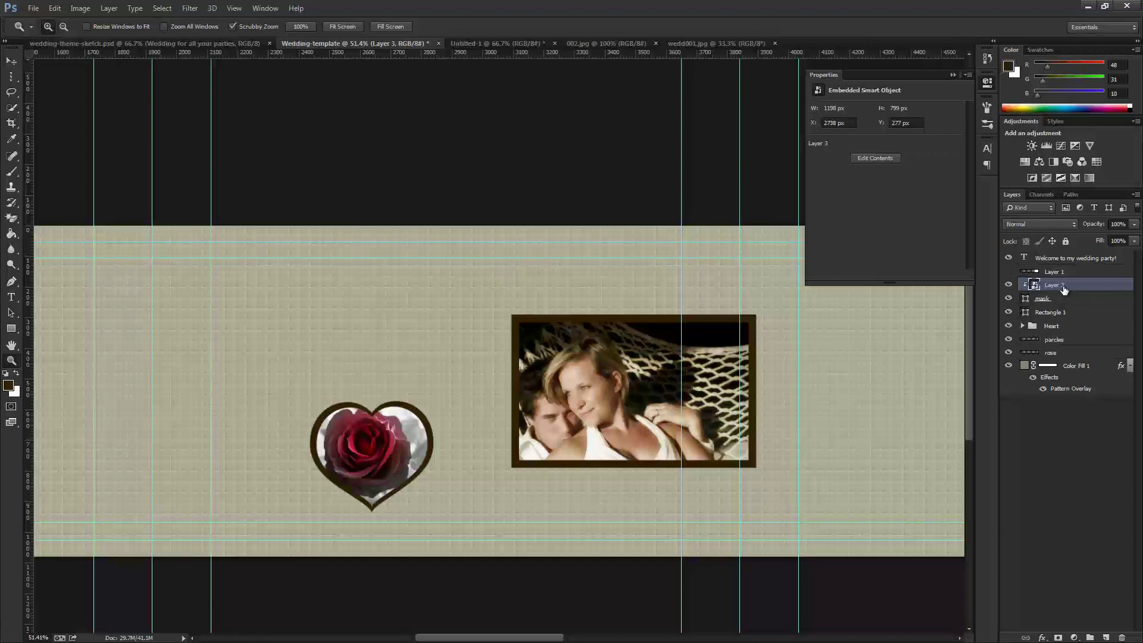
{"action": "key", "text": "ctrl+t"}
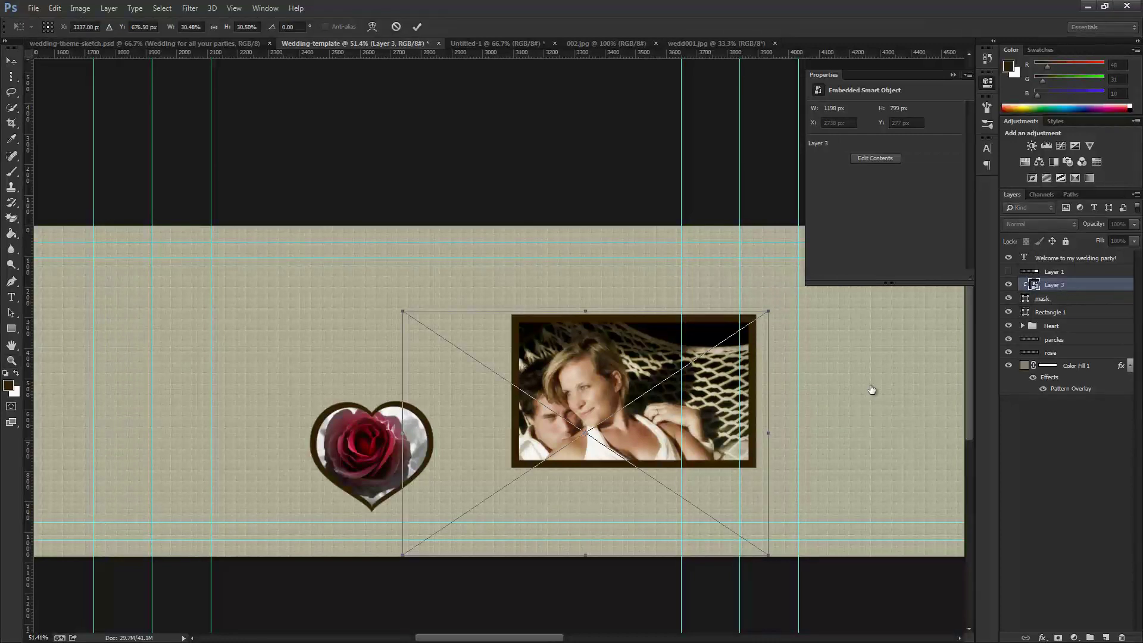
{"action": "left_click_drag", "start_coordinate": [713, 379], "coordinate": [760, 391]}
{"action": "left_click_drag", "start_coordinate": [822, 508], "coordinate": [728, 439]}
{"action": "key", "text": "Return"}
{"action": "key", "text": "z"}
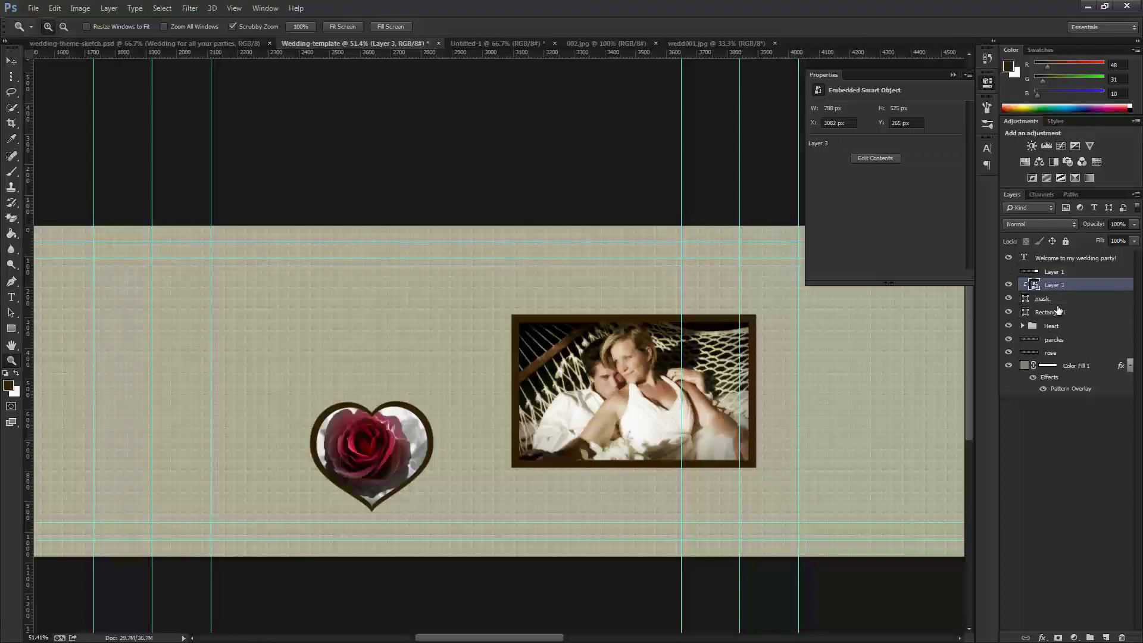
Select Layer 3, Rectangle 1 and the mask layer together and group them
{"action": "left_click", "coordinate": [1052, 314], "text": "ctrl"}
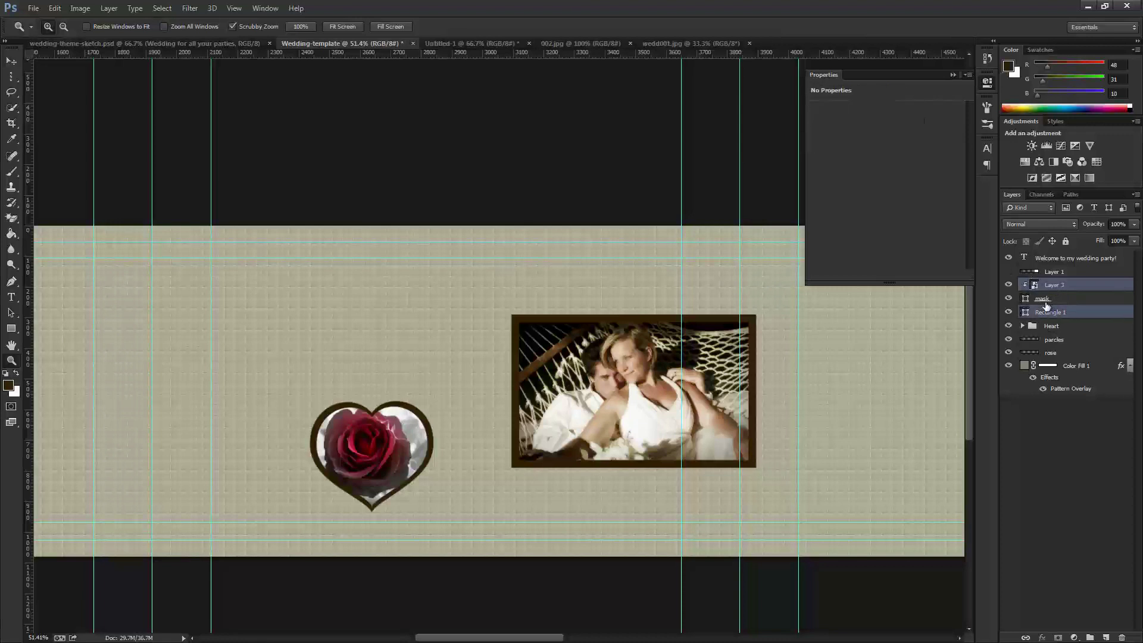
{"action": "left_click", "coordinate": [1047, 300], "text": "ctrl"}
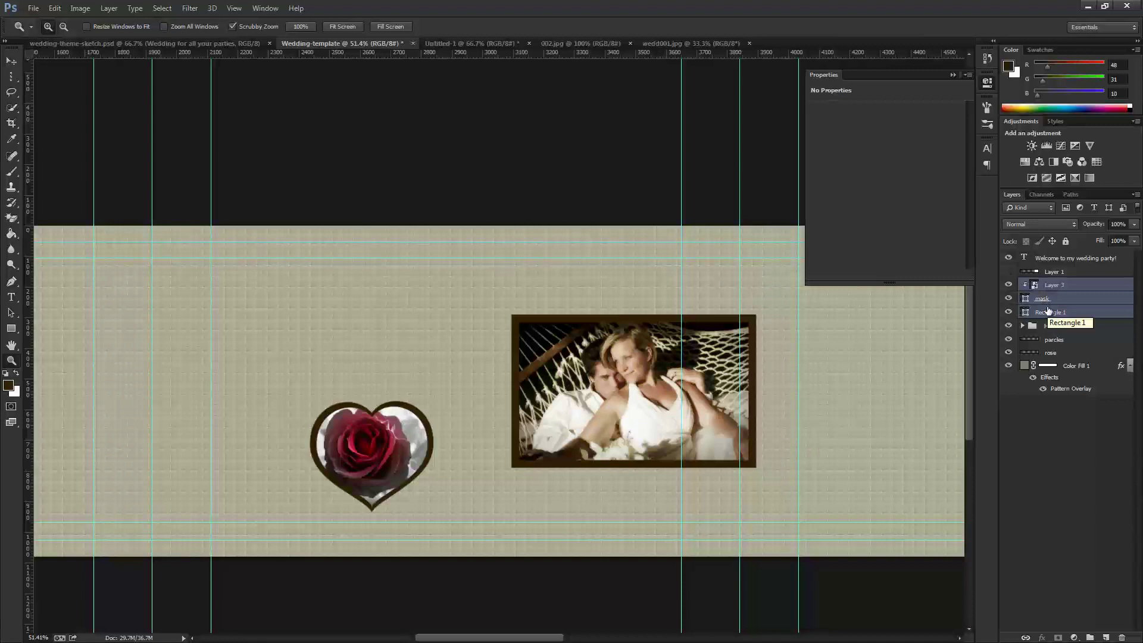
{"action": "key", "text": "ctrl+g"}
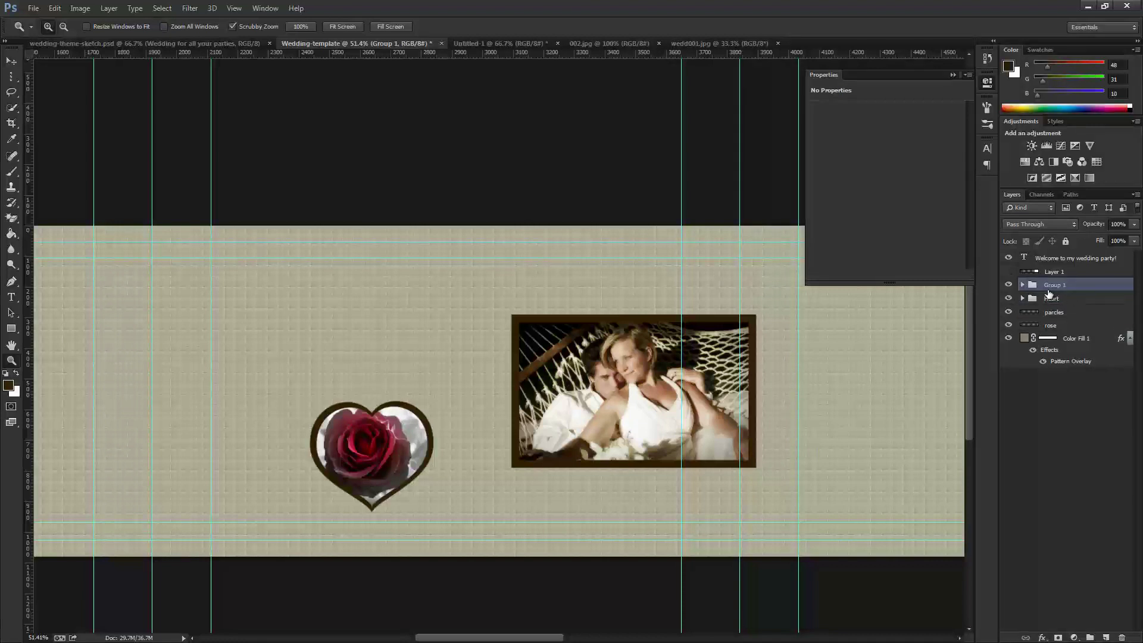
Rename the new group to 'retangular'
{"action": "double_click", "coordinate": [1057, 286]}
{"action": "type", "text": "retangular"}
{"action": "key", "text": "Return"}
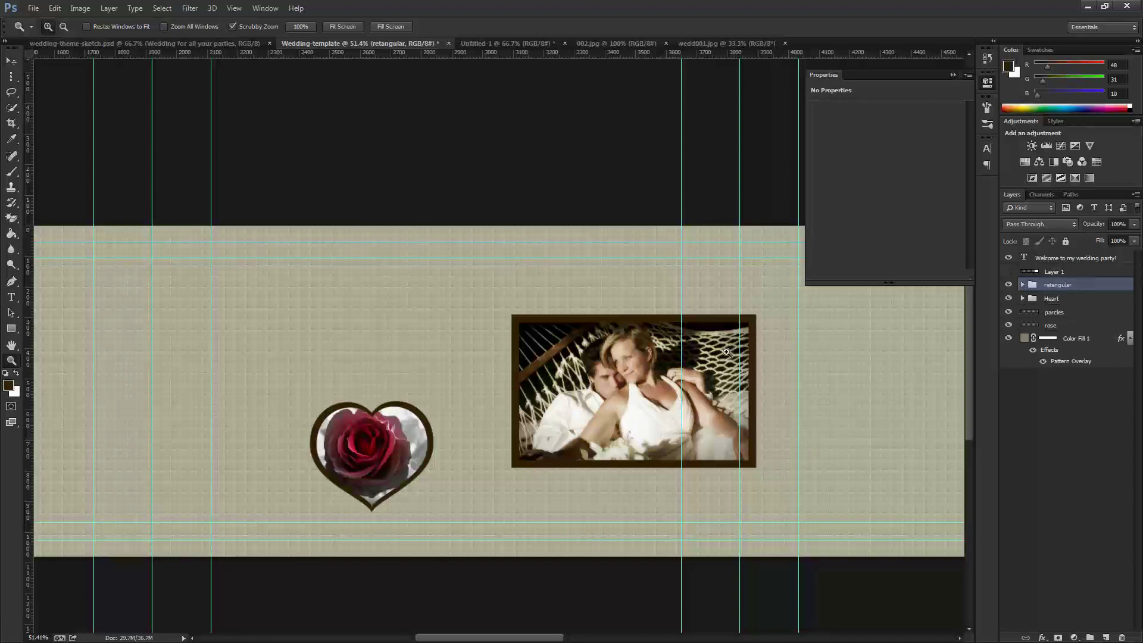
Move the group over the heart, rotate it -17°, and place it below Heart
{"action": "key", "text": "v"}
{"action": "left_click_drag", "start_coordinate": [647, 401], "coordinate": [534, 370]}
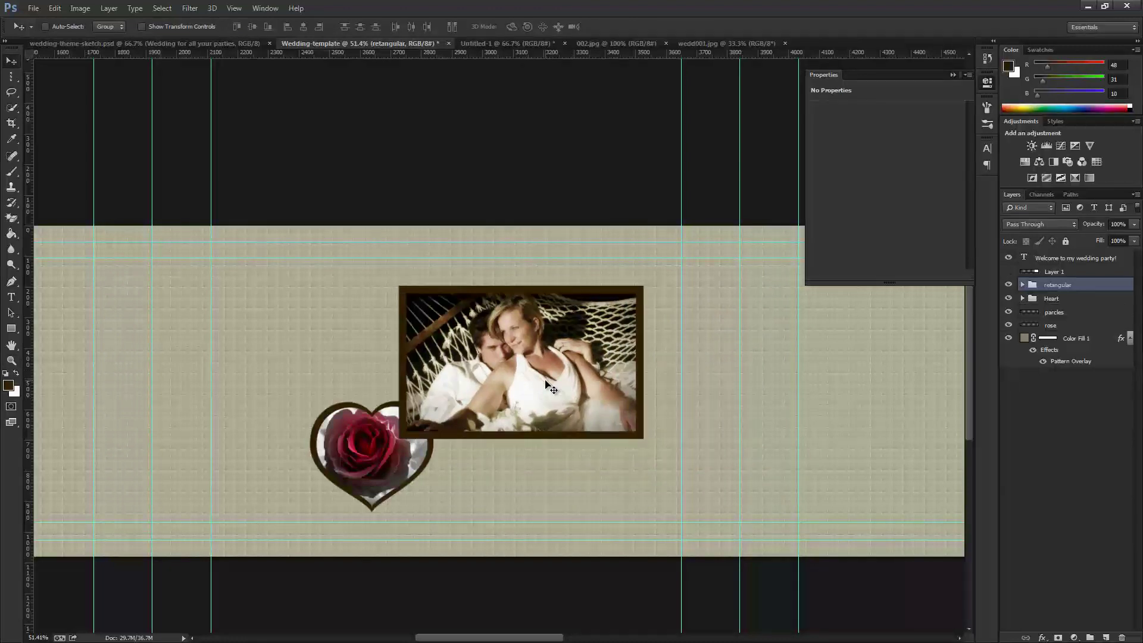
{"action": "key", "text": "ctrl+t"}
{"action": "left_click_drag", "start_coordinate": [661, 457], "coordinate": [684, 410]}
{"action": "left_click_drag", "start_coordinate": [588, 379], "coordinate": [573, 369]}
{"action": "key", "text": "Return"}
{"action": "left_click_drag", "start_coordinate": [1057, 288], "coordinate": [1048, 308]}
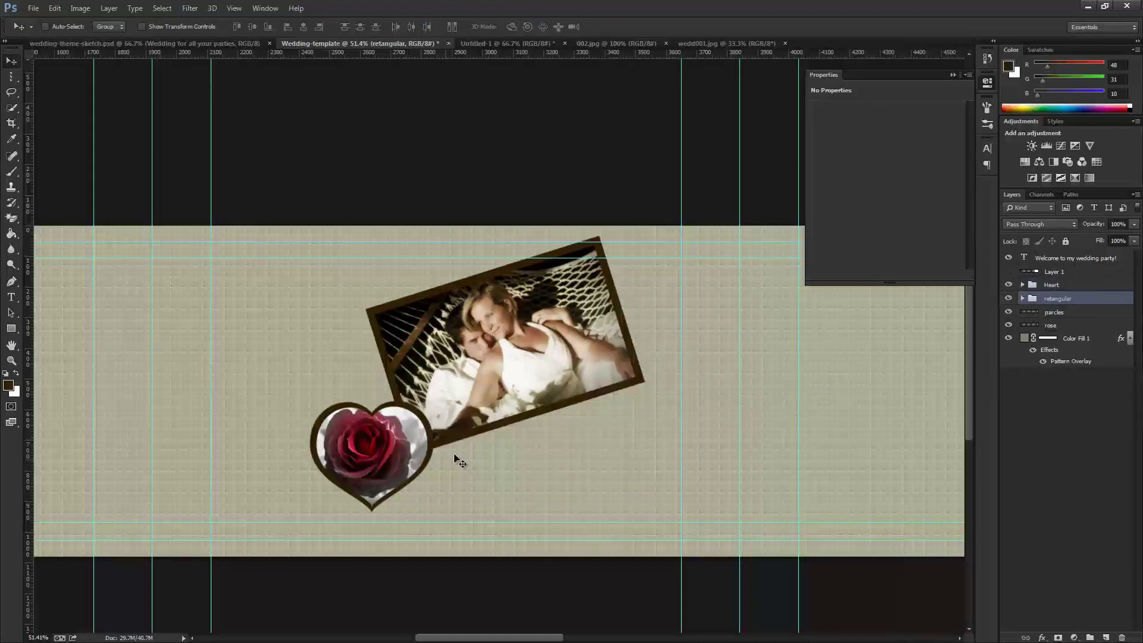
Add a new layer named 'brush' between Heart and retangular
{"action": "left_click", "coordinate": [1062, 416]}
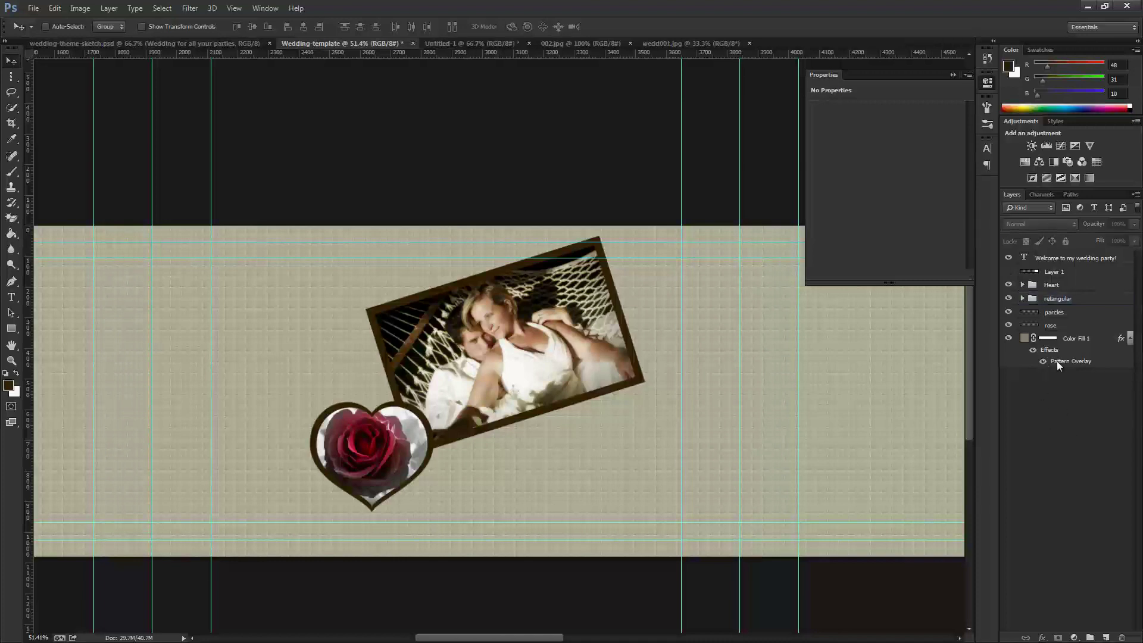
{"action": "left_click", "coordinate": [1105, 638]}
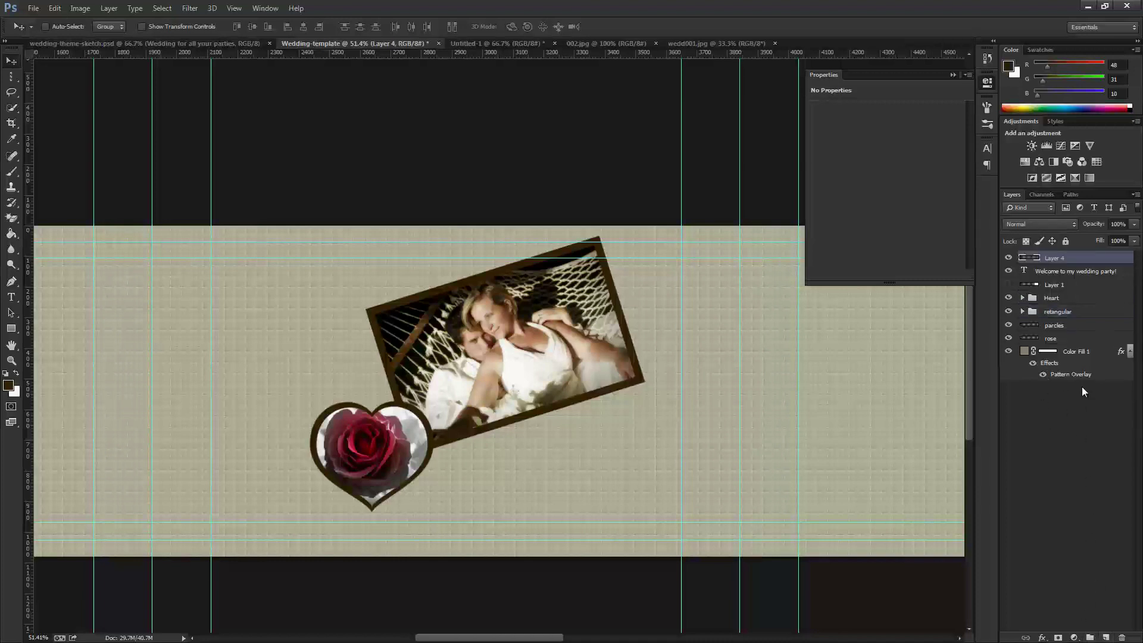
{"action": "double_click", "coordinate": [1056, 258]}
{"action": "type", "text": "B"}
{"action": "key", "text": "Return"}
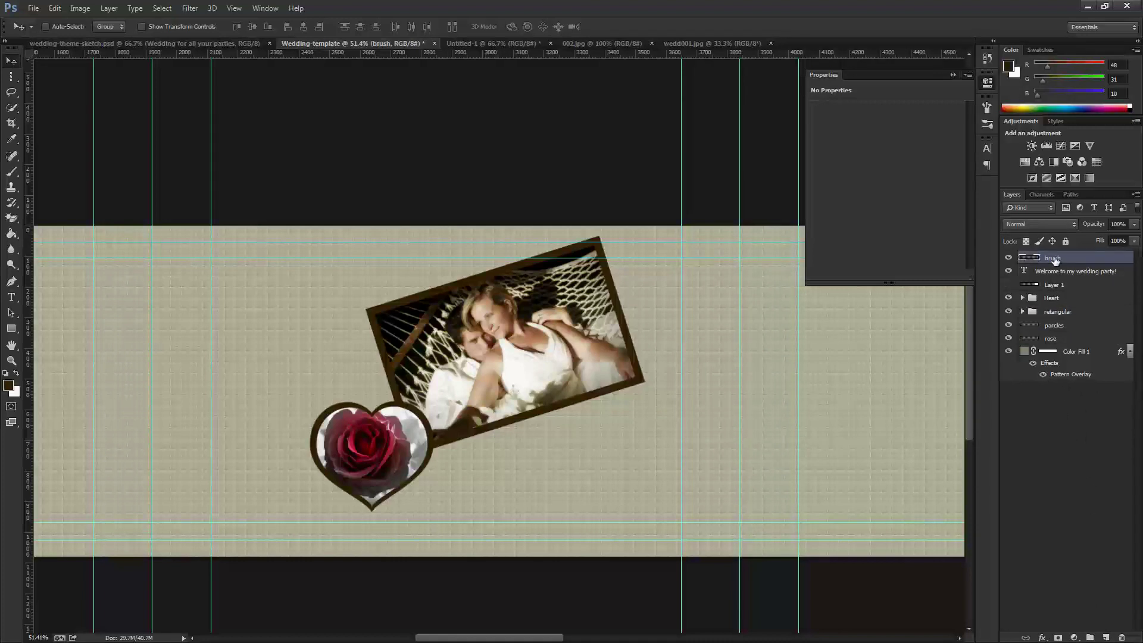
{"action": "left_click_drag", "start_coordinate": [1047, 273], "coordinate": [1048, 310]}
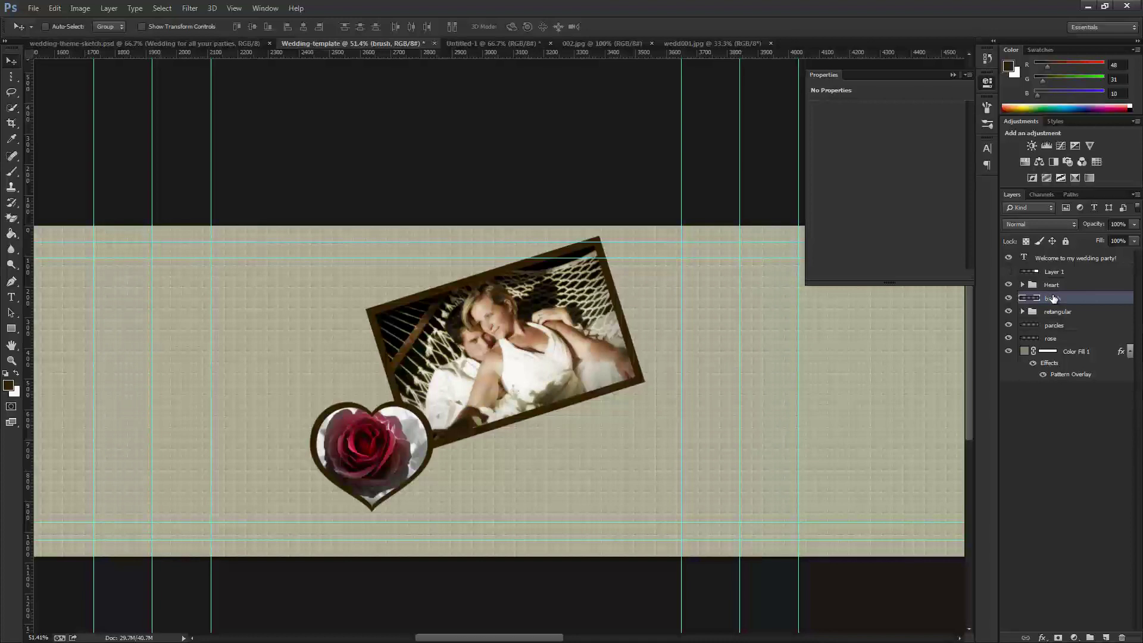
Stamp floral brush preset 1080 at 600 px to the left of the heart
{"action": "key", "text": "b"}
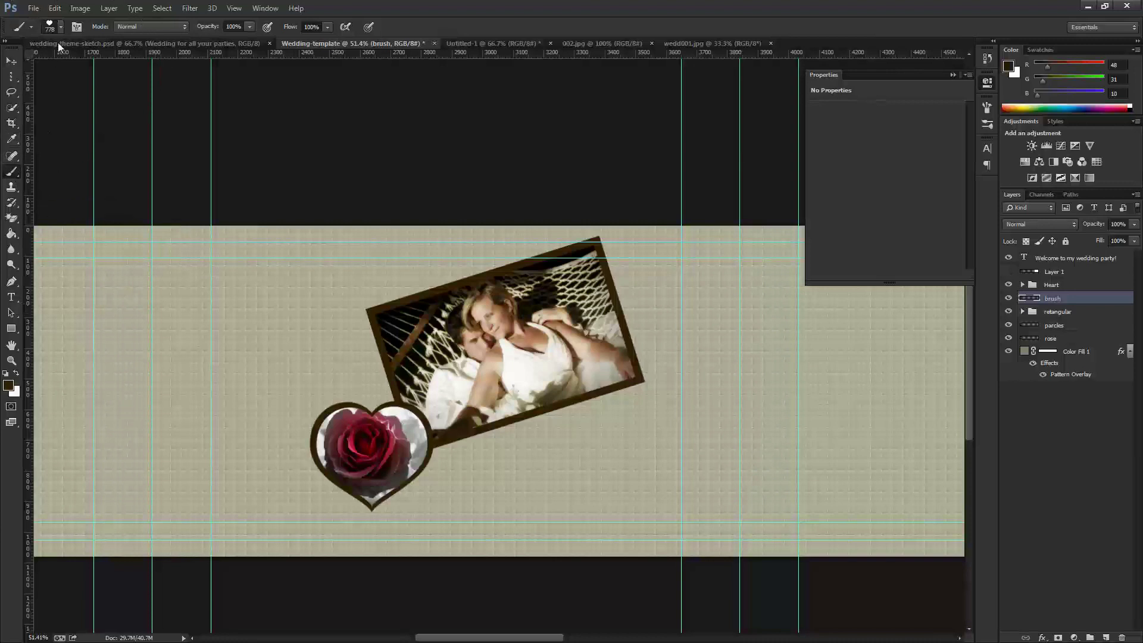
{"action": "left_click", "coordinate": [59, 26]}
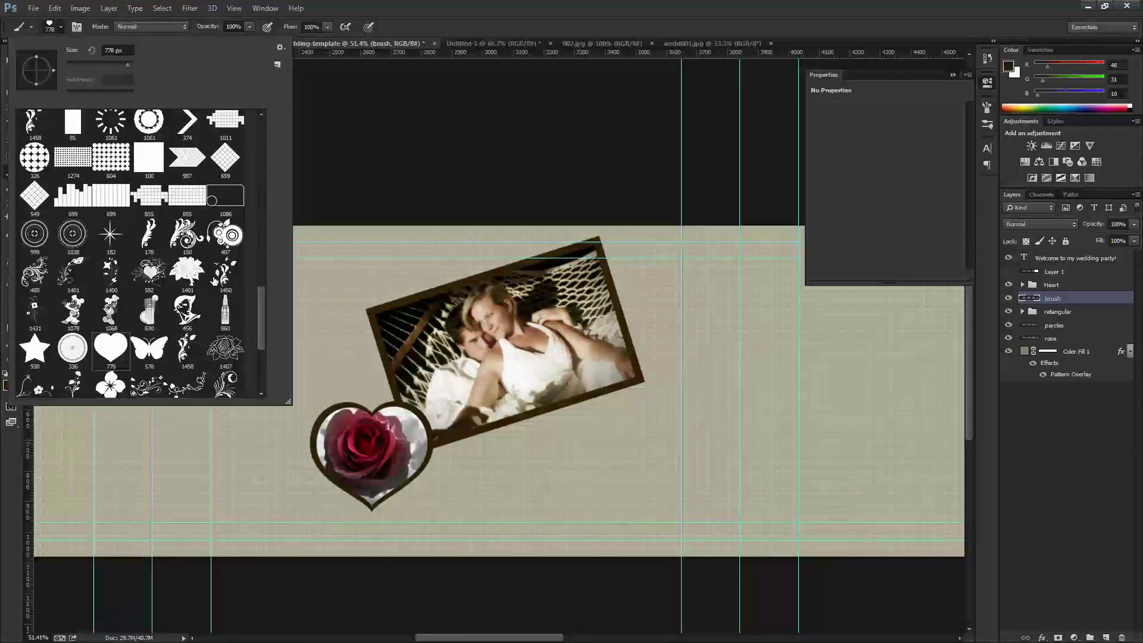
{"action": "scroll", "coordinate": [227, 303], "scroll_direction": "down", "scroll_amount": 1}
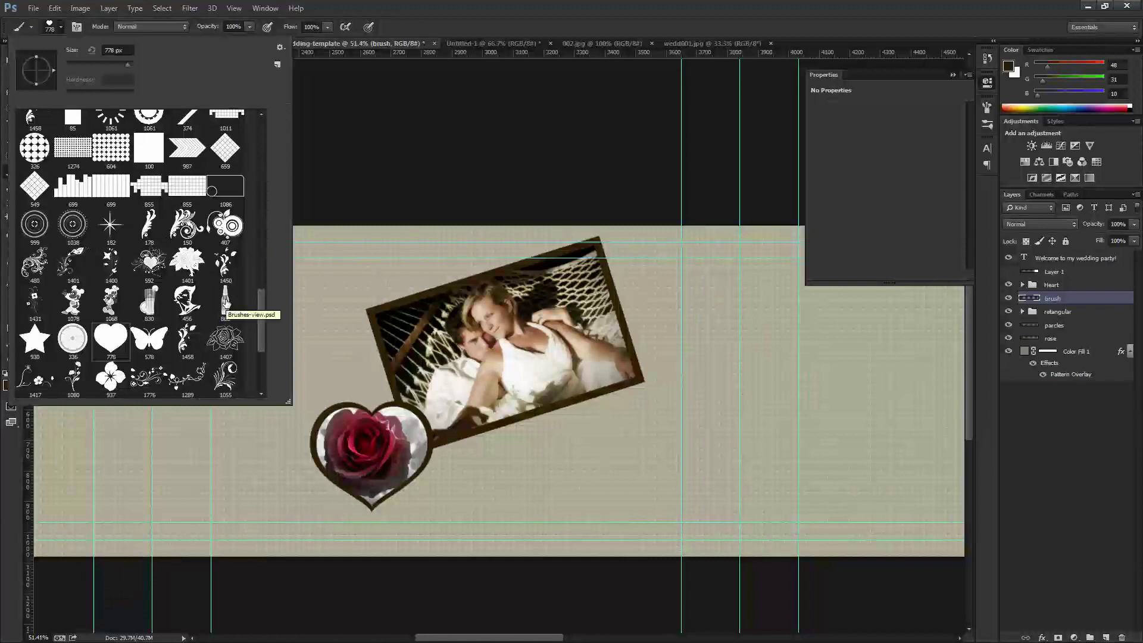
{"action": "scroll", "coordinate": [226, 303], "scroll_direction": "down", "scroll_amount": 4}
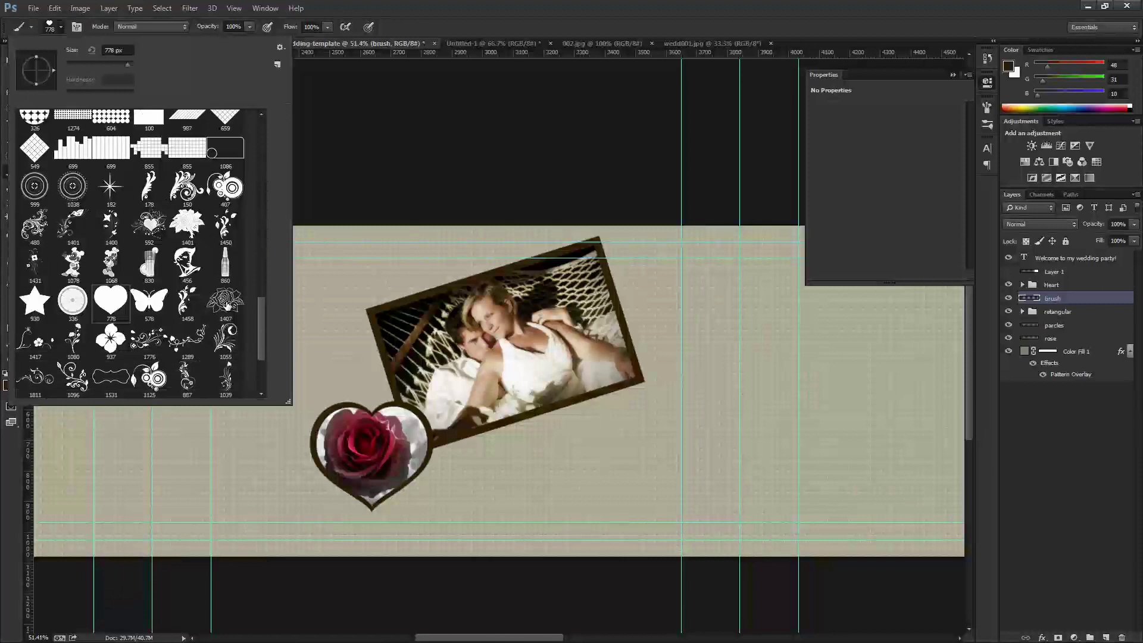
{"action": "left_click", "coordinate": [73, 328]}
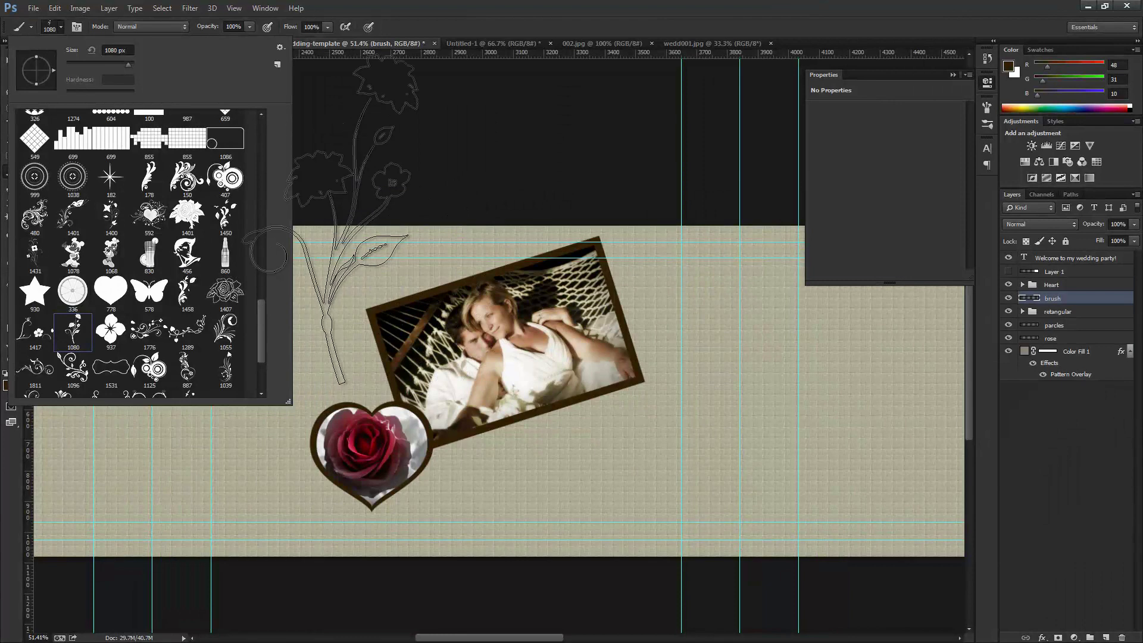
{"action": "left_click", "coordinate": [1021, 300]}
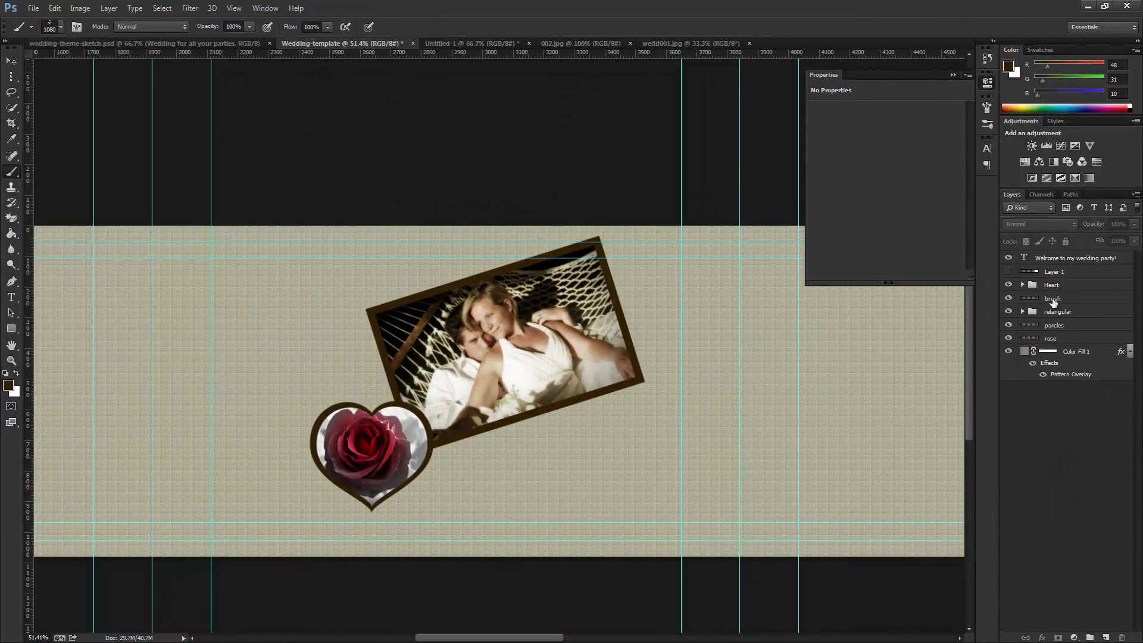
{"action": "key", "text": "bracketleft"}
{"action": "key", "text": "bracketleft"}
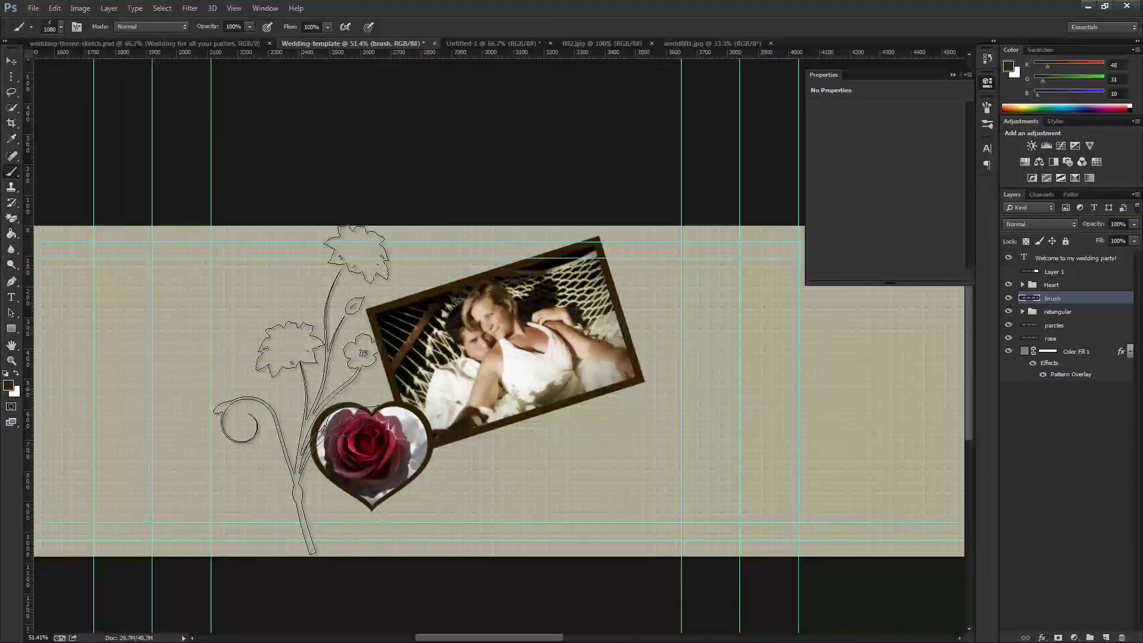
{"action": "key", "text": "bracketleft"}
{"action": "key", "text": "bracketleft"}
{"action": "key", "text": "bracketleft"}
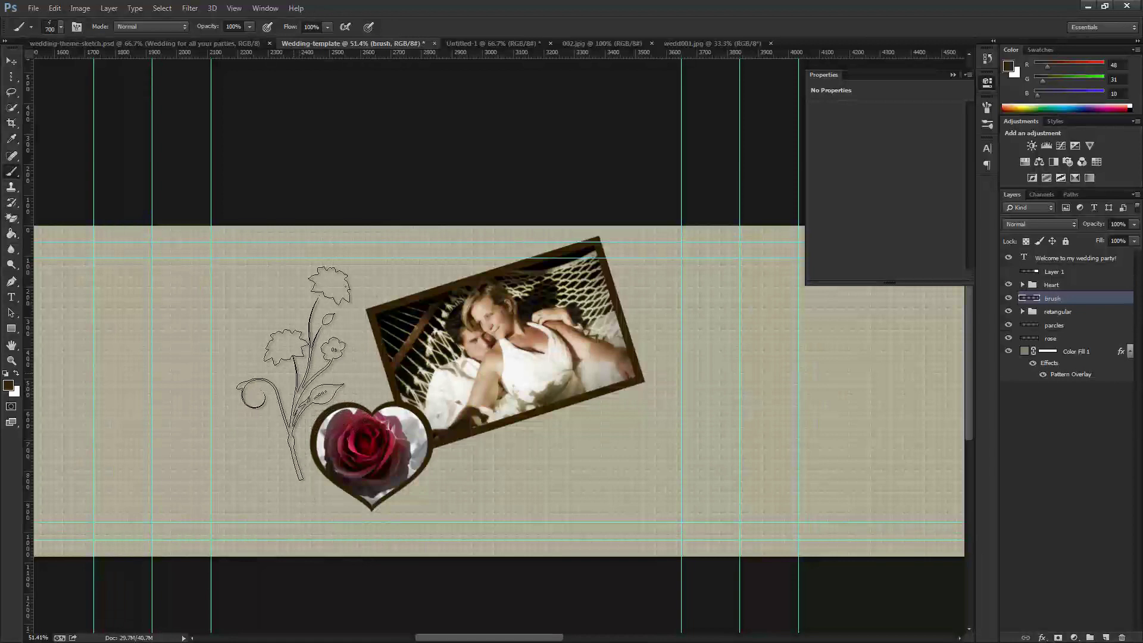
{"action": "left_click", "coordinate": [294, 373]}
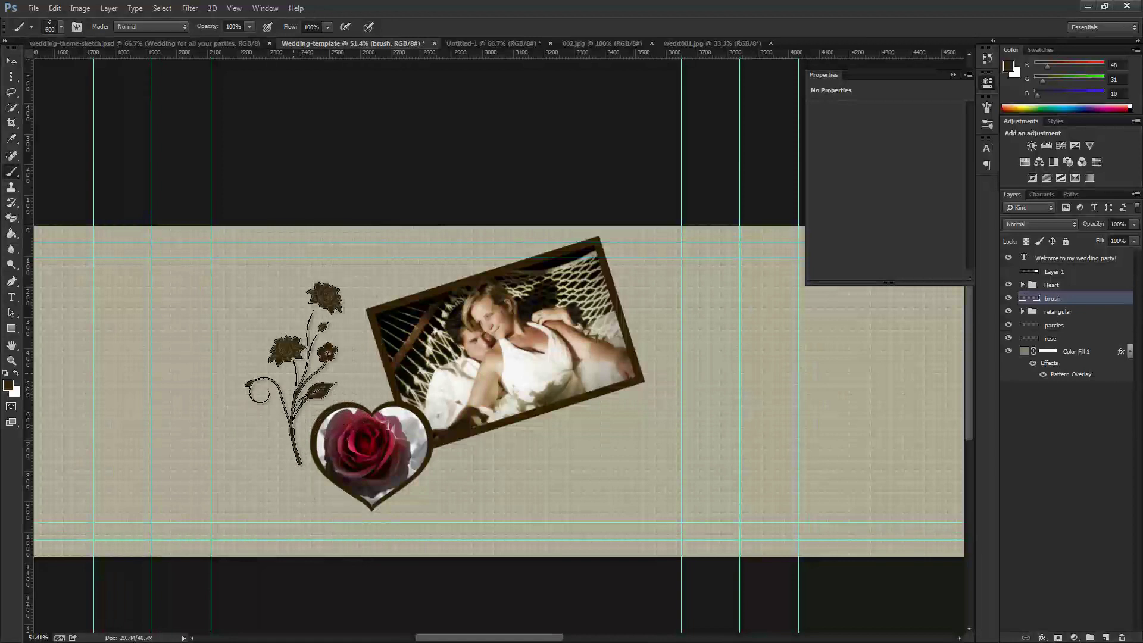
Convert the brush layer to a smart object, tilt the ornament about 27° and move it up-left
{"action": "key", "text": "v"}
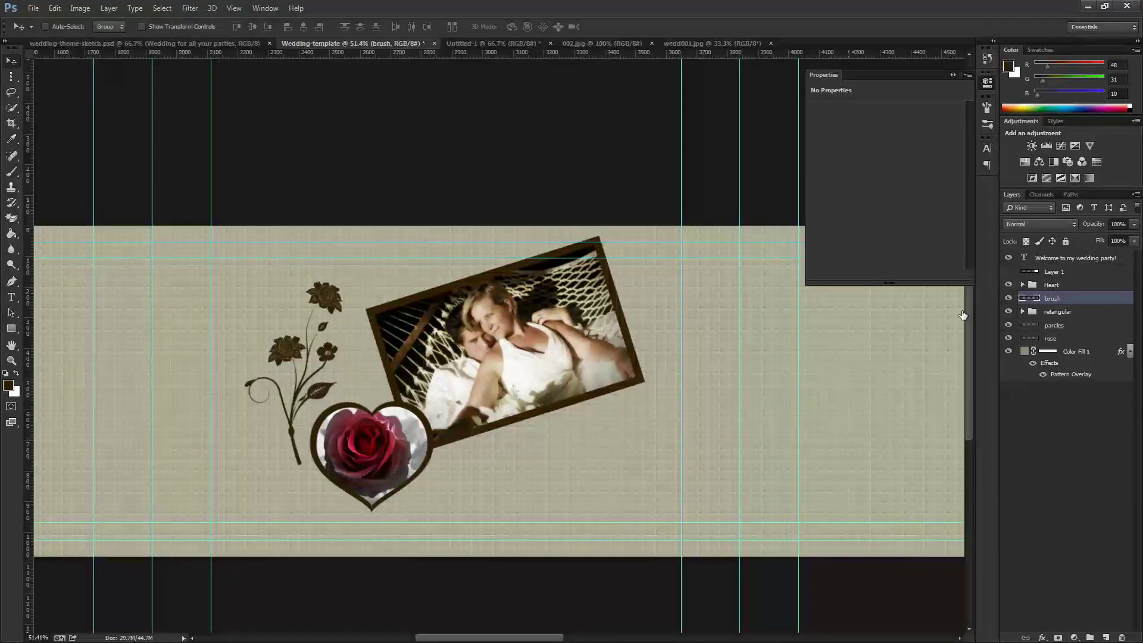
{"action": "right_click", "coordinate": [1055, 296]}
{"action": "left_click", "coordinate": [980, 239]}
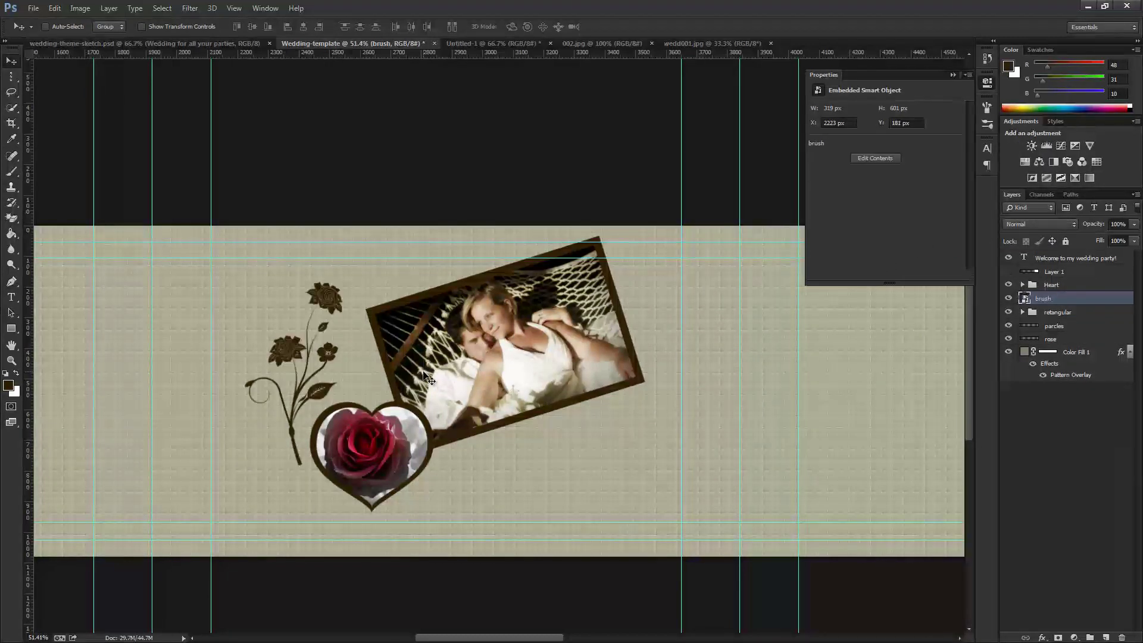
{"action": "key", "text": "ctrl+t"}
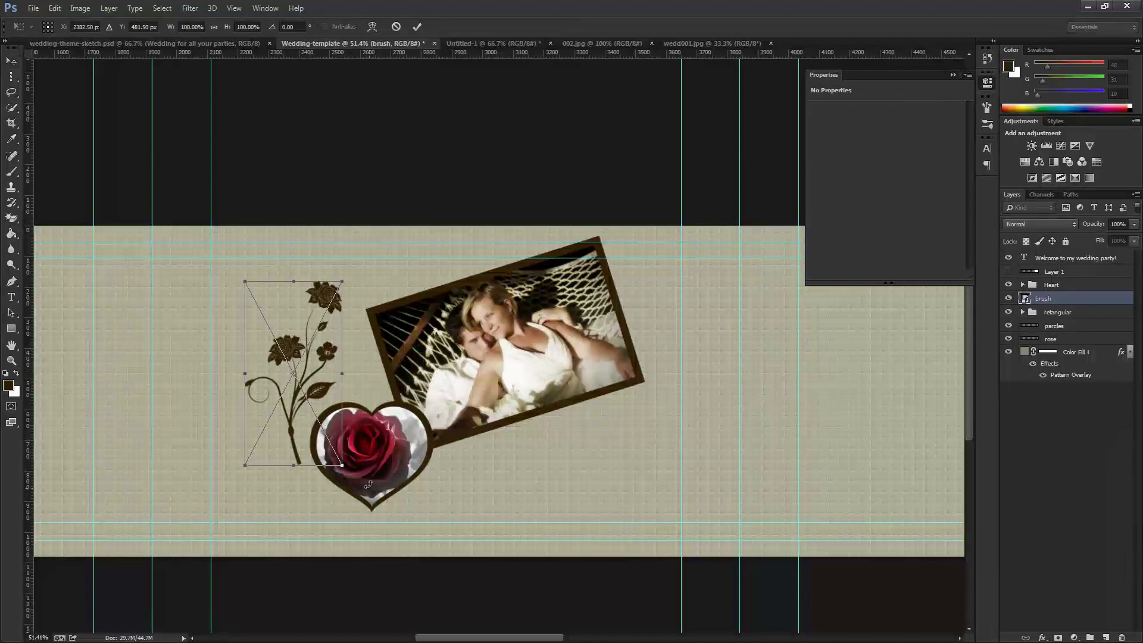
{"action": "left_click_drag", "start_coordinate": [361, 486], "coordinate": [396, 435]}
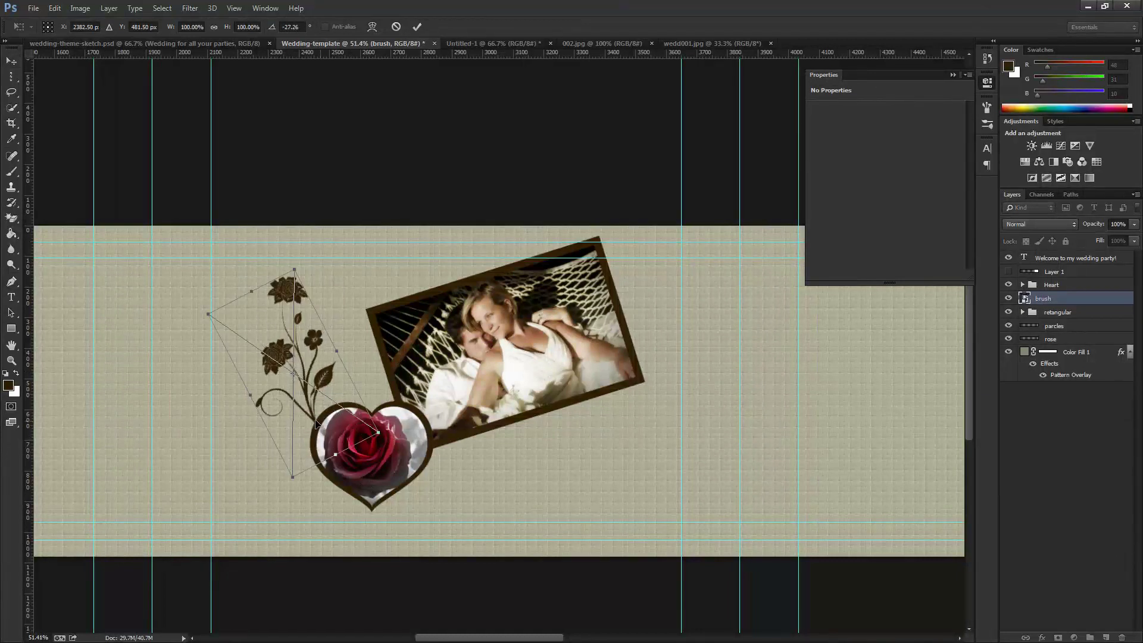
{"action": "left_click_drag", "start_coordinate": [319, 422], "coordinate": [307, 416]}
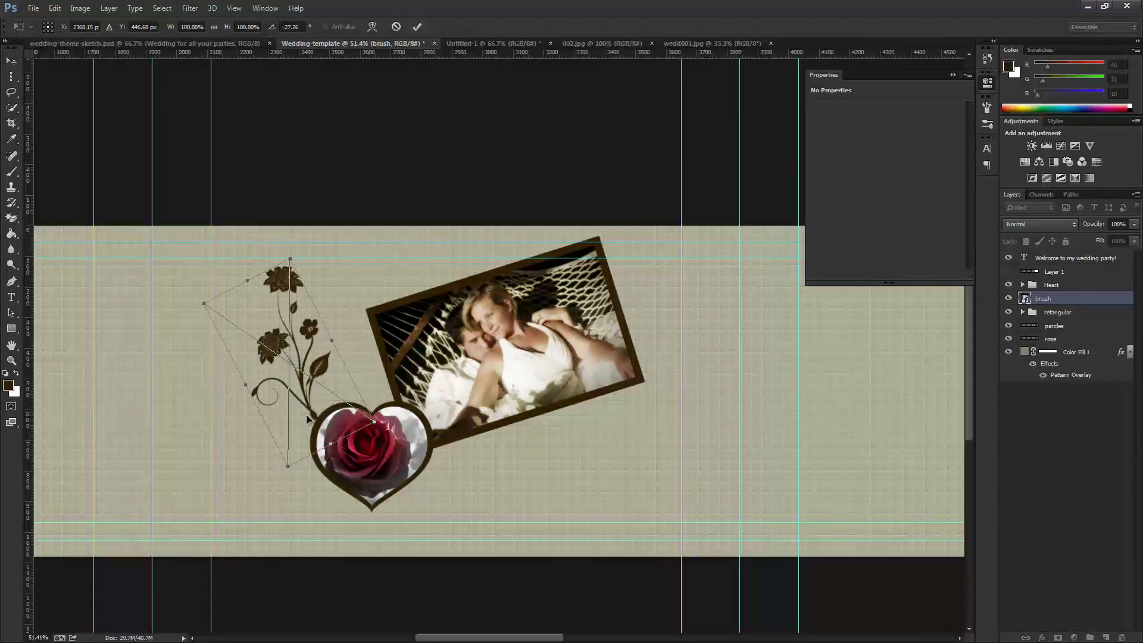
{"action": "key", "text": "Return"}
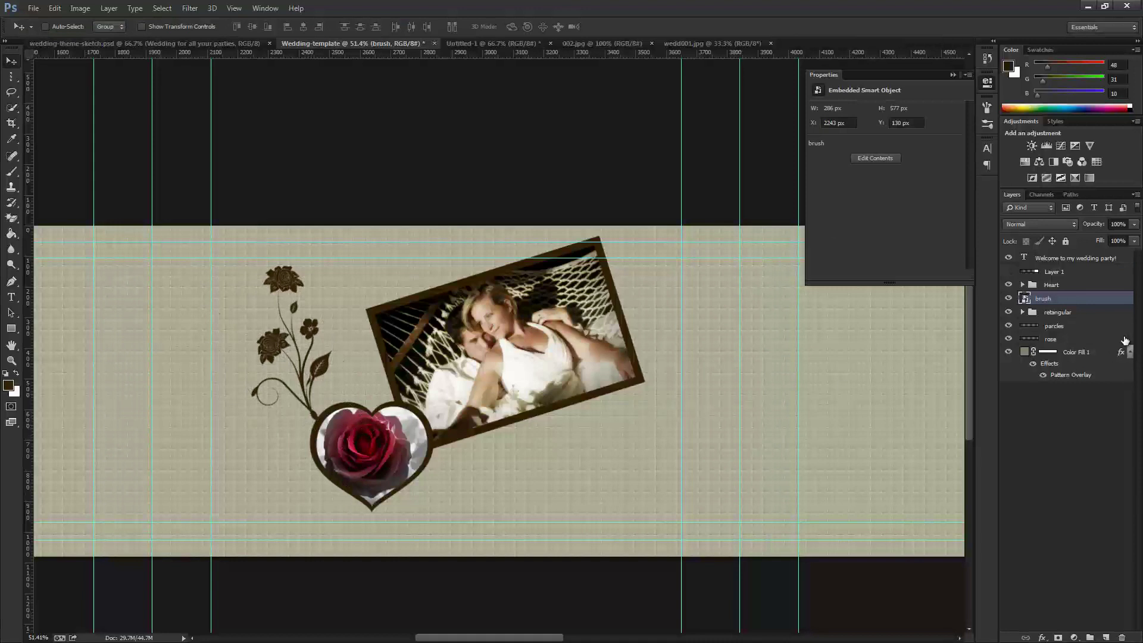
{"action": "left_click", "coordinate": [11, 301]}
{"action": "left_click", "coordinate": [445, 482]}
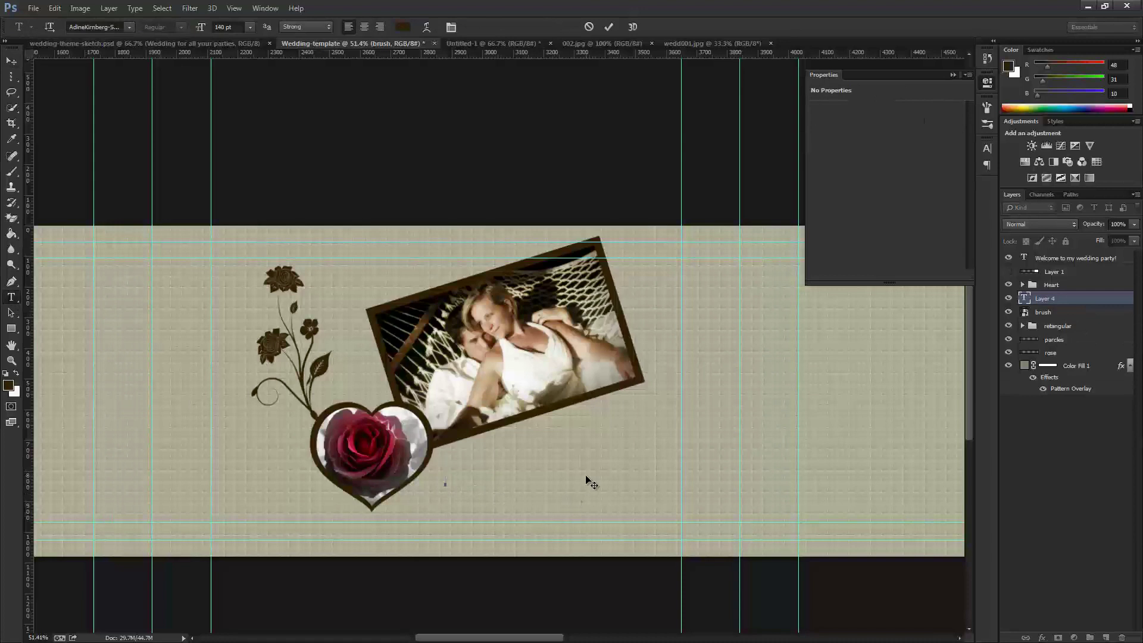
Finish the caption 'The best of my party!' and move the parcles layer to the top
{"action": "type", "text": "st of "}
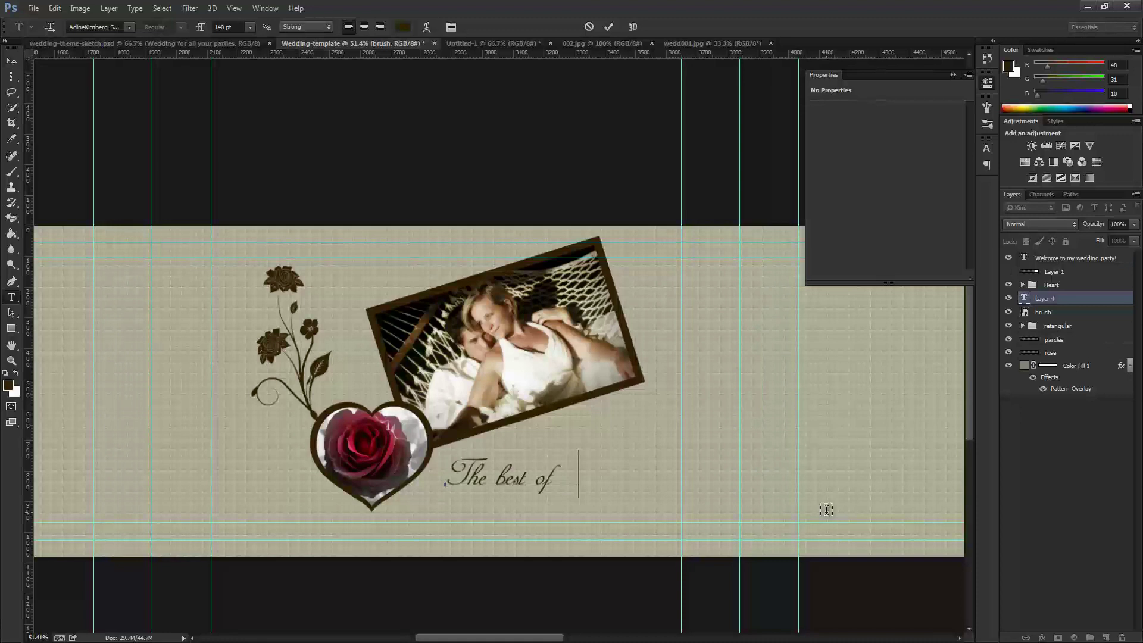
{"action": "type", "text": "my party!"}
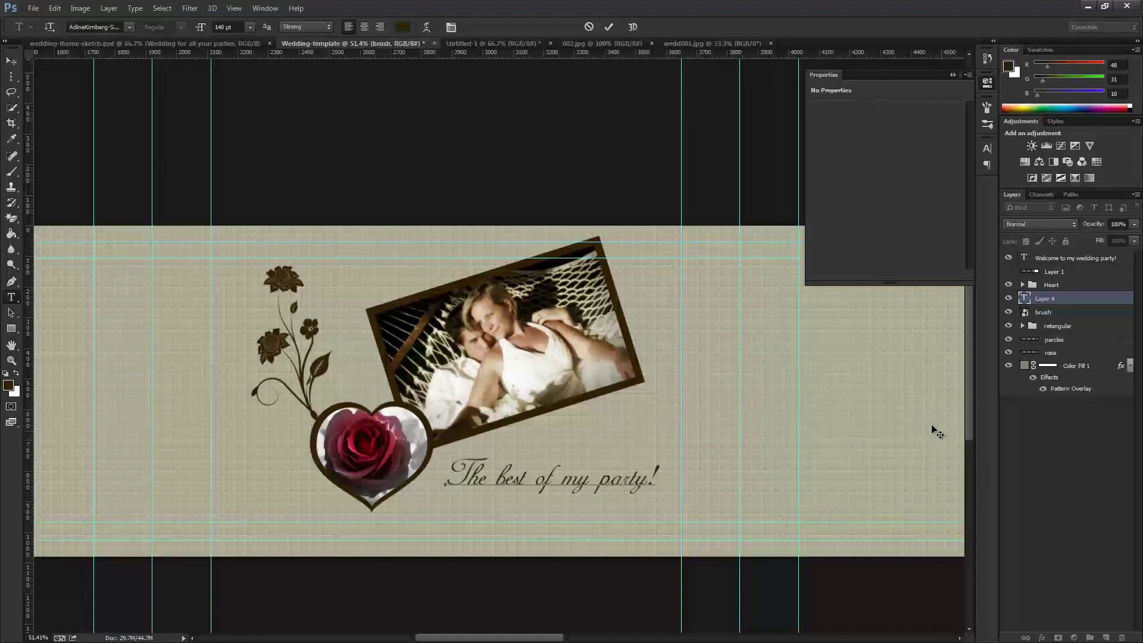
{"action": "left_click", "coordinate": [1028, 455]}
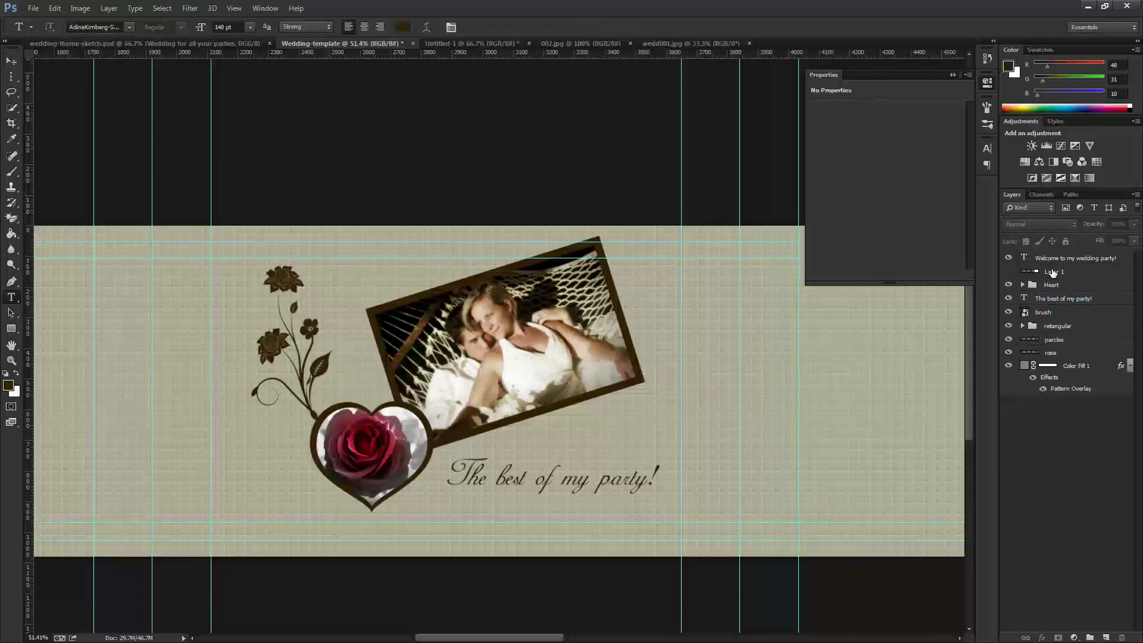
{"action": "left_click", "coordinate": [1023, 272]}
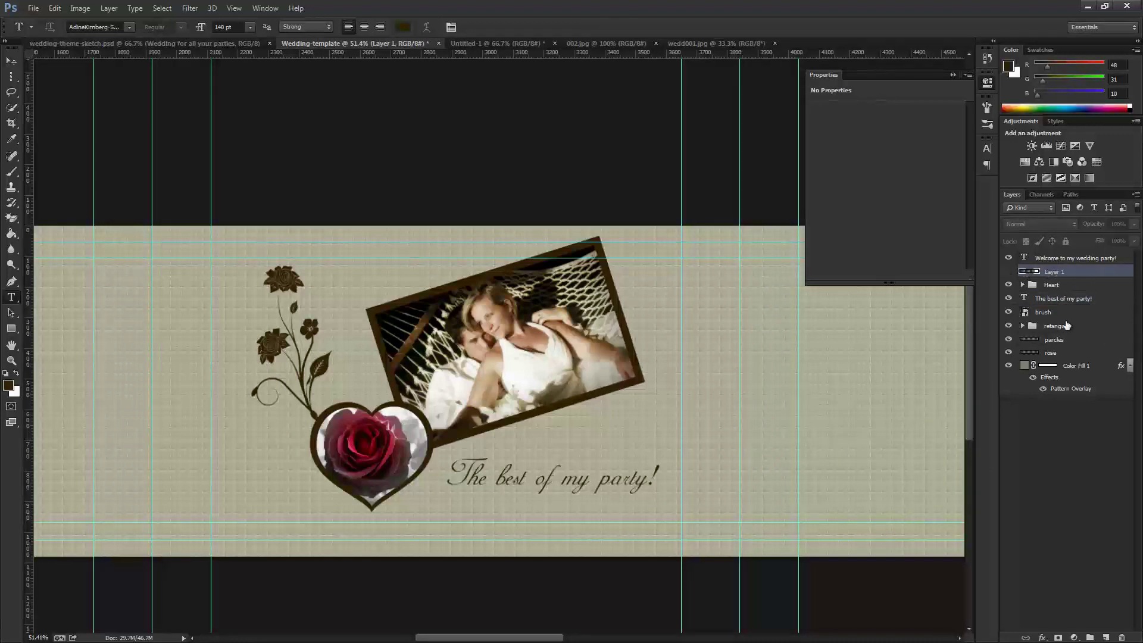
{"action": "left_click", "coordinate": [1056, 340]}
{"action": "left_click_drag", "start_coordinate": [1056, 339], "coordinate": [1040, 252]}
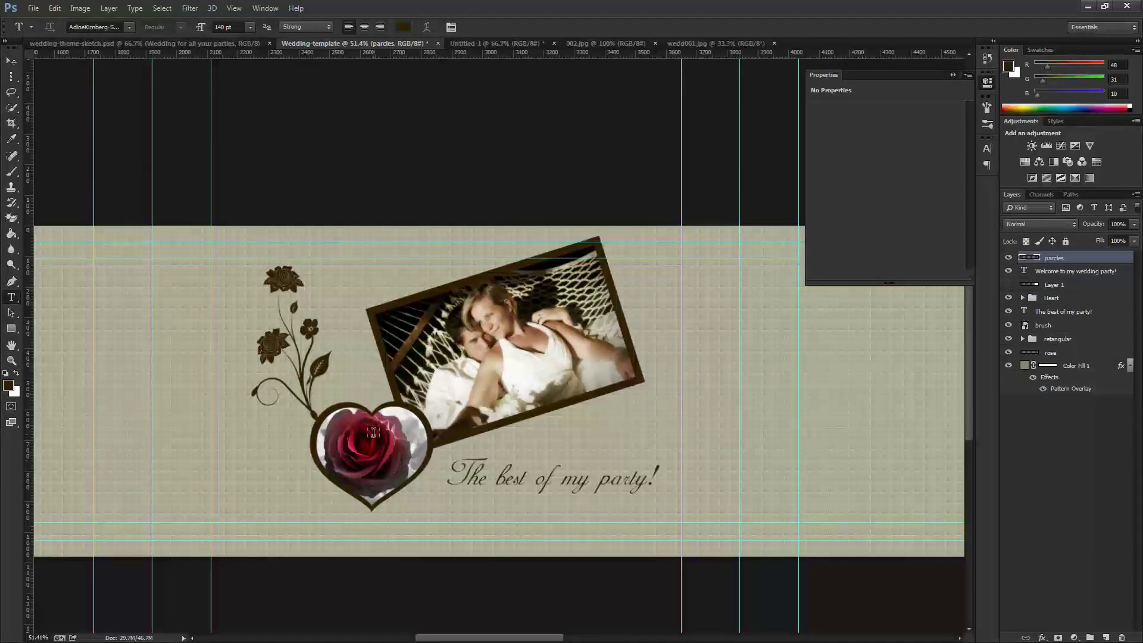
Pick a soft round brush tip and target the parcles layer
{"action": "key", "text": "b"}
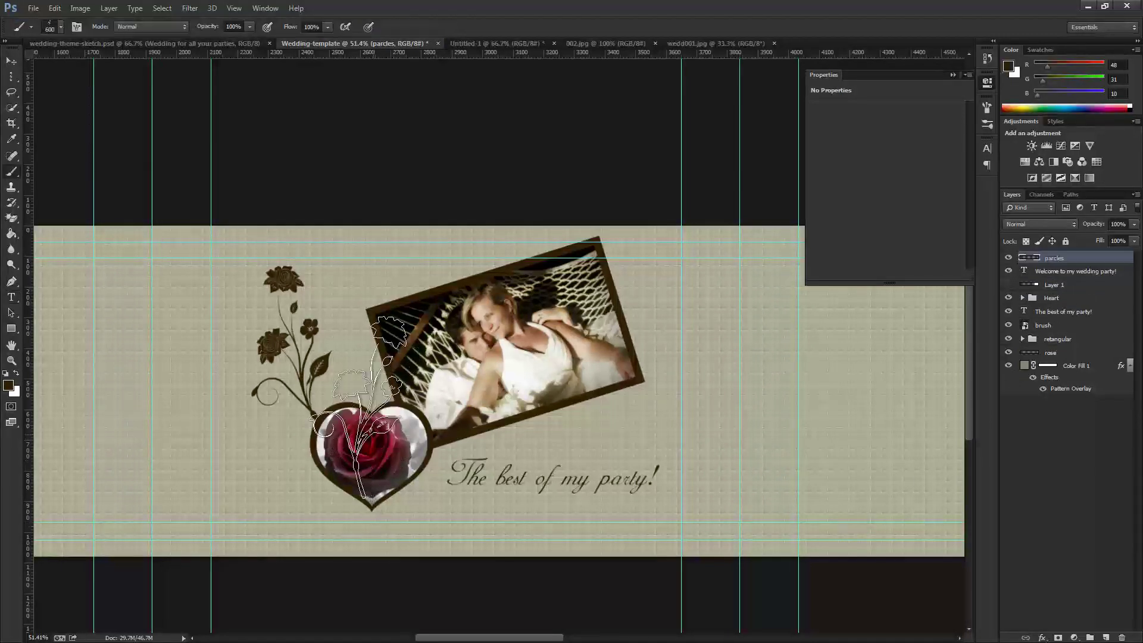
{"action": "left_click", "coordinate": [59, 26]}
{"action": "left_click_drag", "start_coordinate": [259, 313], "coordinate": [261, 127]}
{"action": "left_click", "coordinate": [39, 132]}
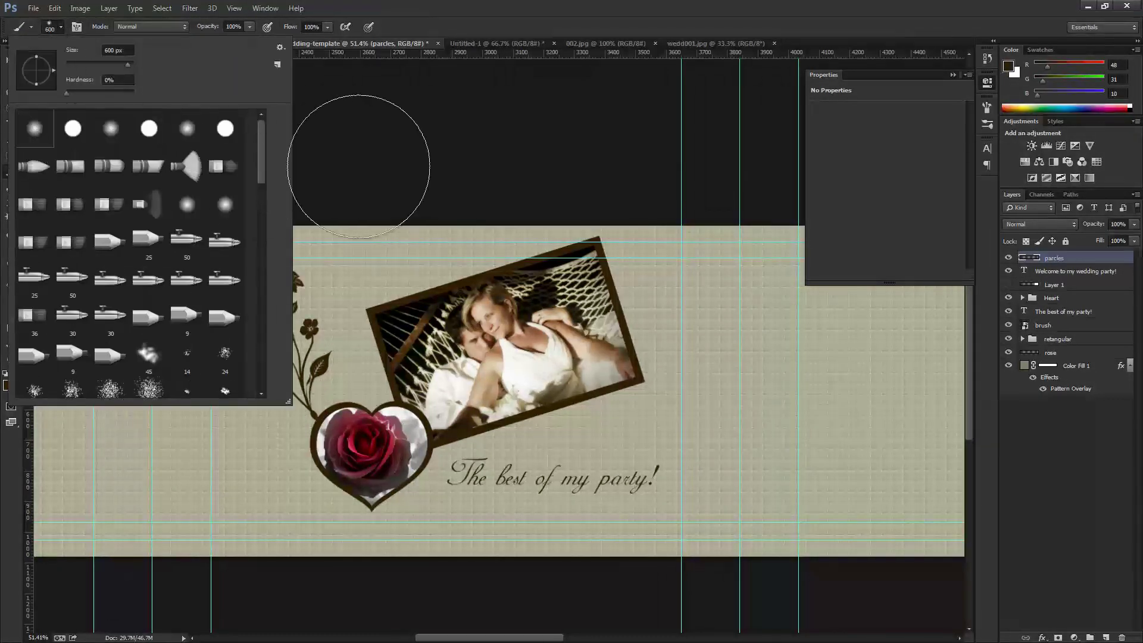
{"action": "left_click", "coordinate": [1075, 422]}
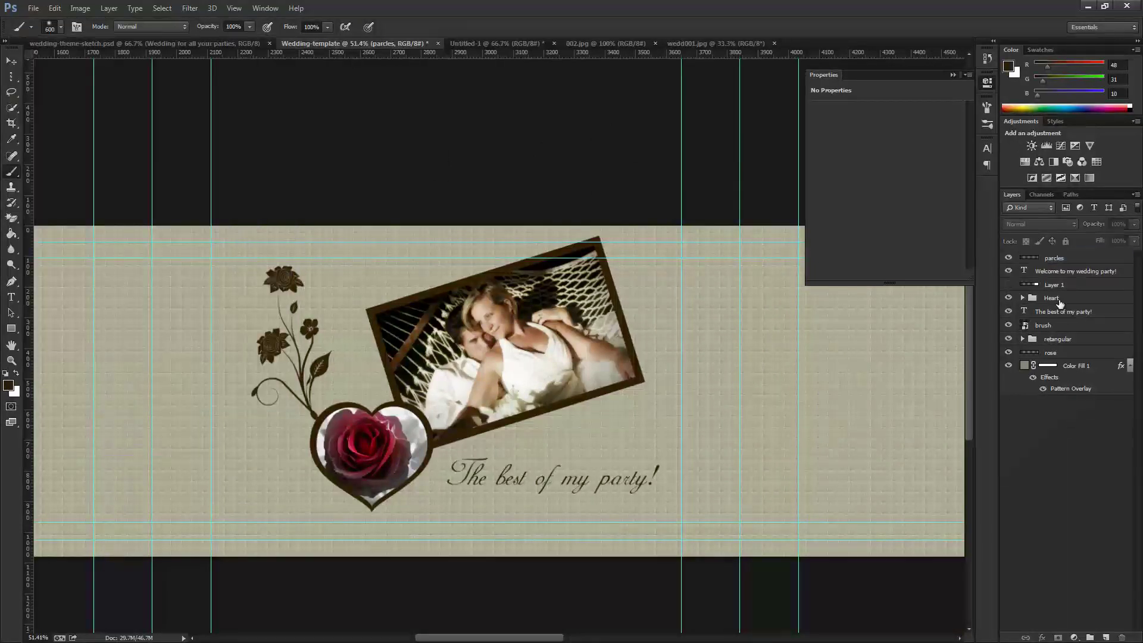
{"action": "left_click", "coordinate": [1052, 257]}
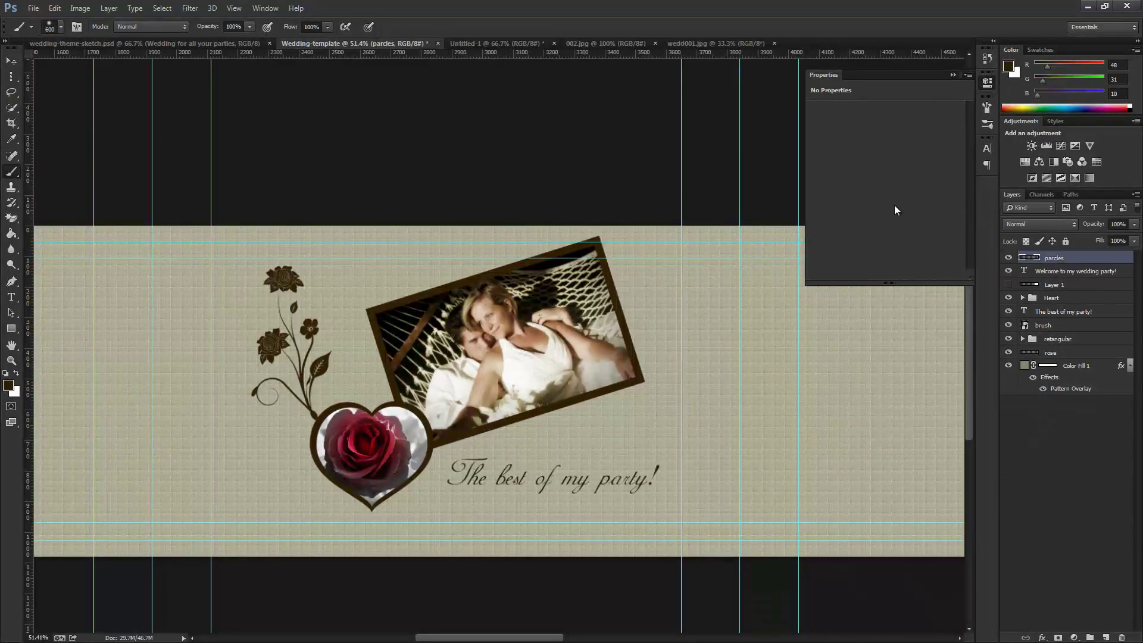
Set the brush to size 10 with 111% spacing, enabling Shape Dynamics and Scattering
{"action": "left_click", "coordinate": [987, 107]}
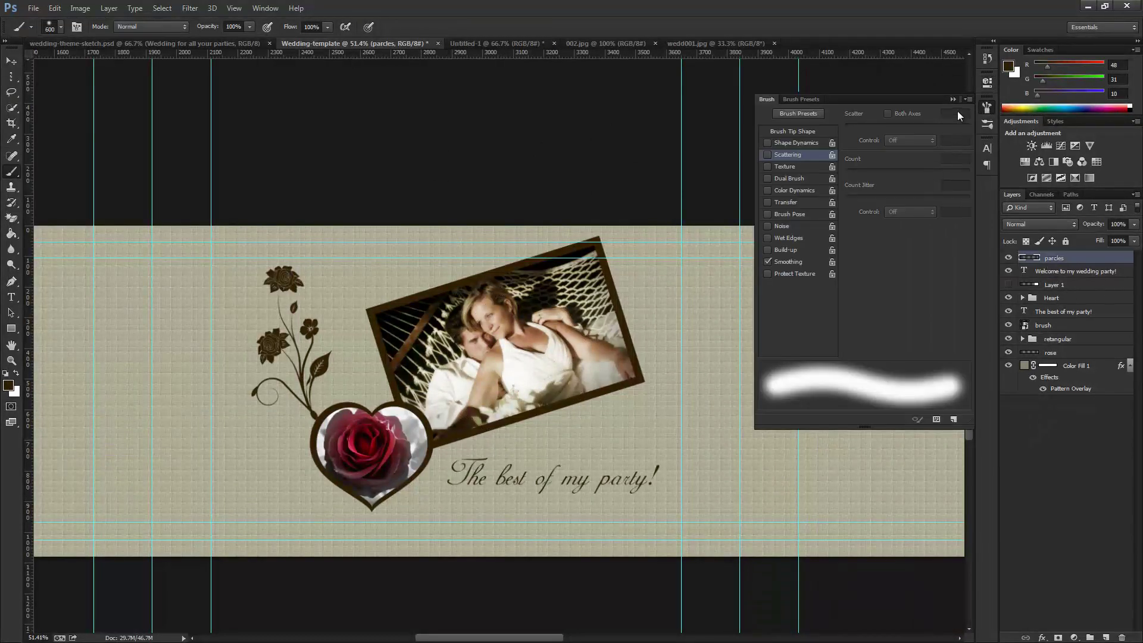
{"action": "left_click", "coordinate": [790, 132]}
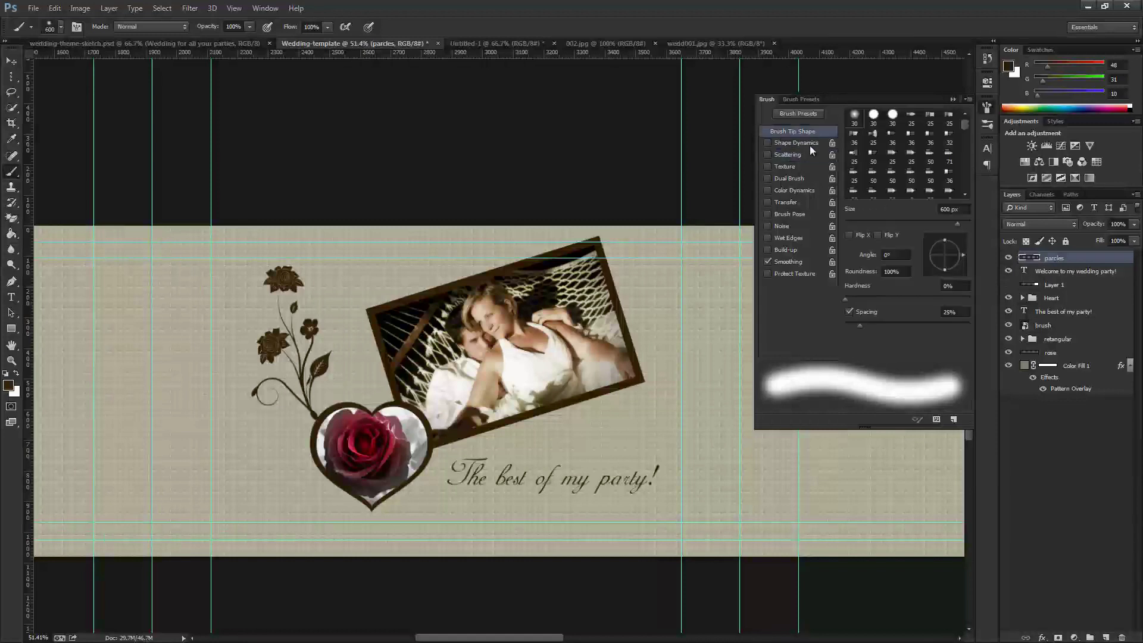
{"action": "left_click", "coordinate": [962, 210]}
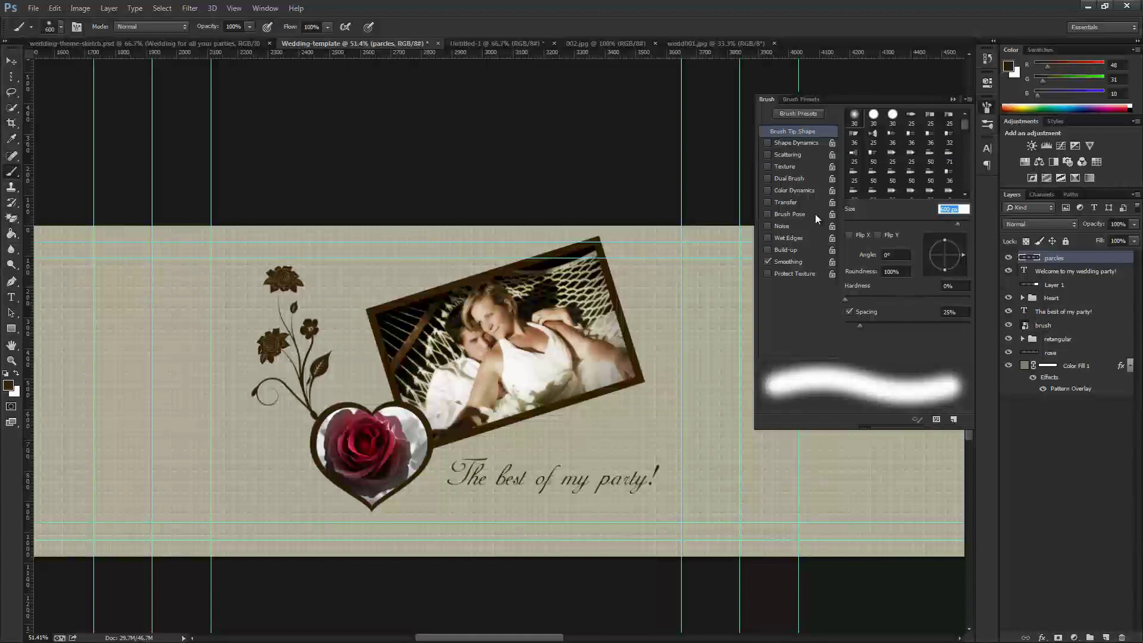
{"action": "type", "text": "10"}
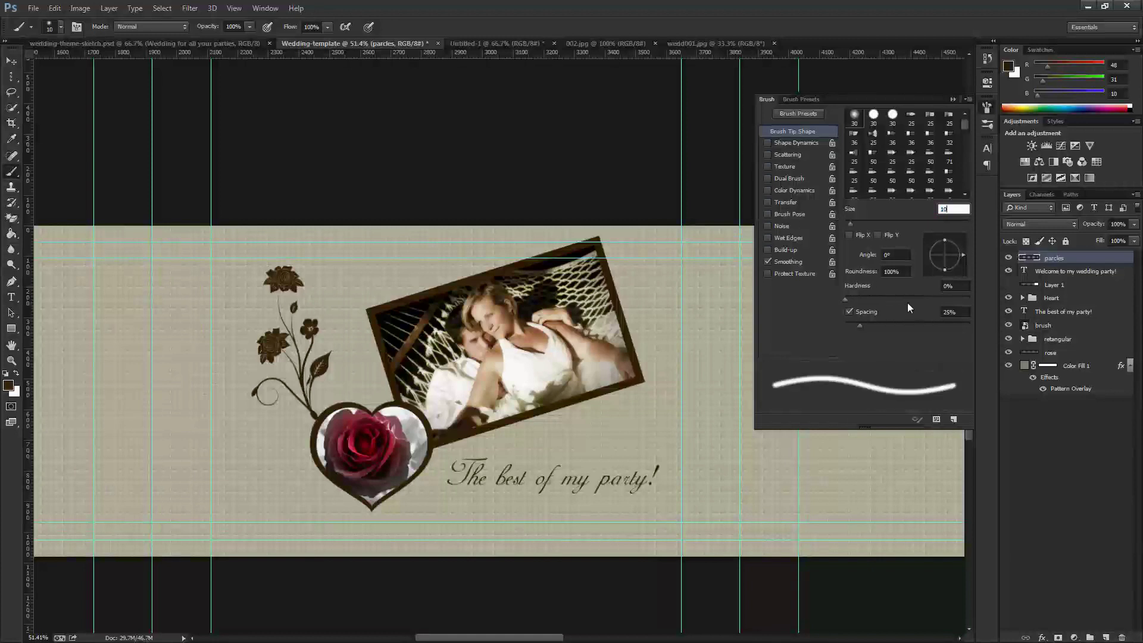
{"action": "left_click_drag", "start_coordinate": [859, 325], "coordinate": [918, 334]}
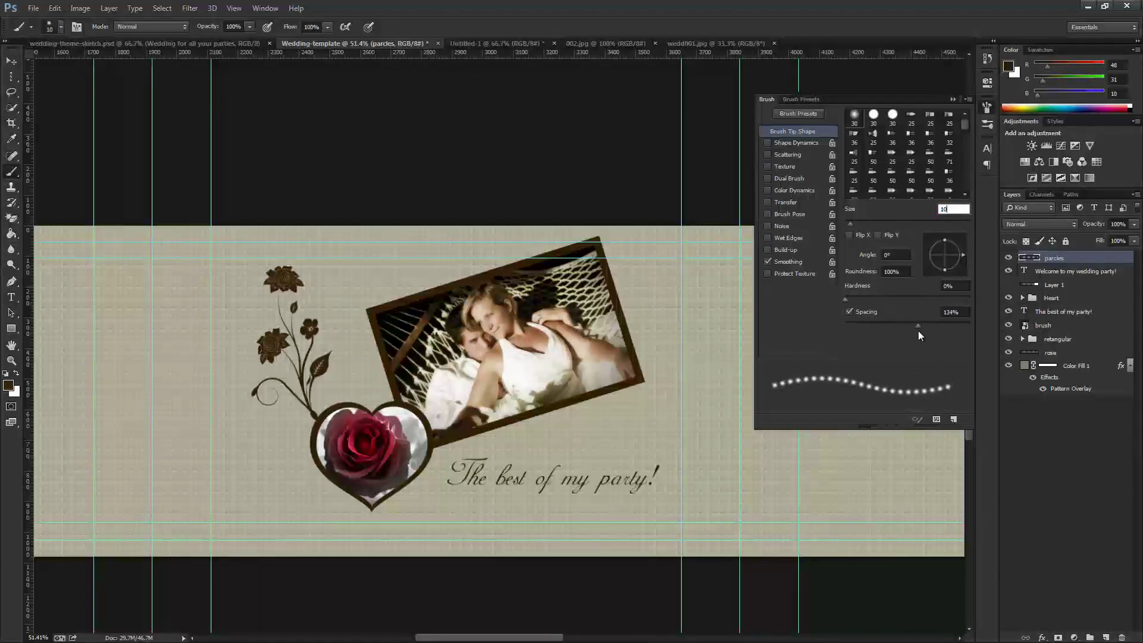
{"action": "left_click", "coordinate": [795, 142]}
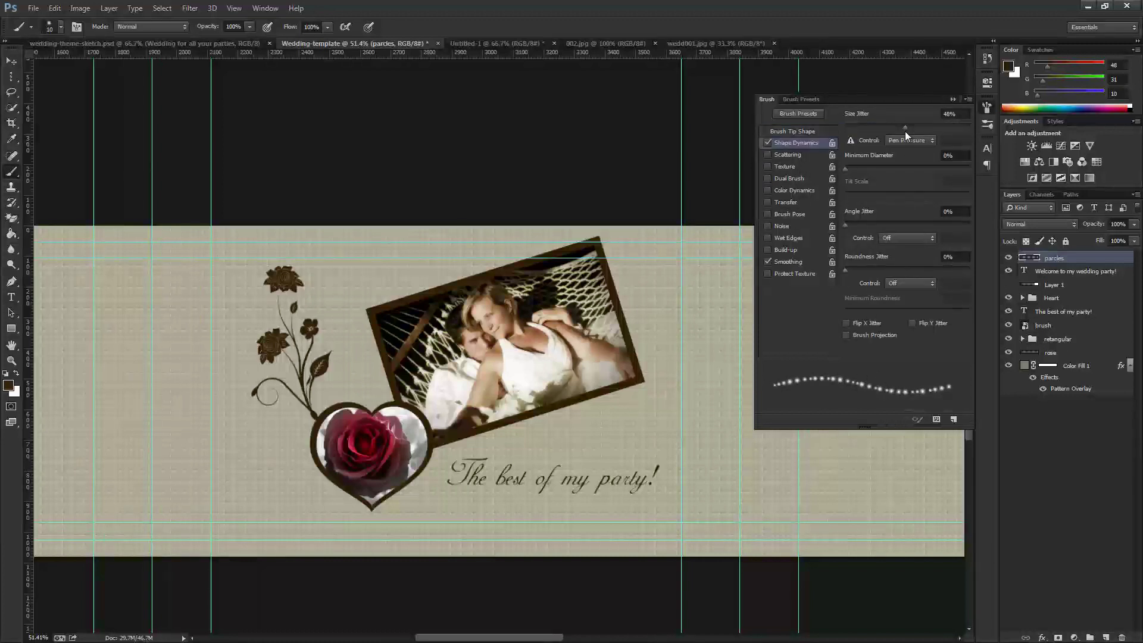
{"action": "left_click", "coordinate": [781, 154]}
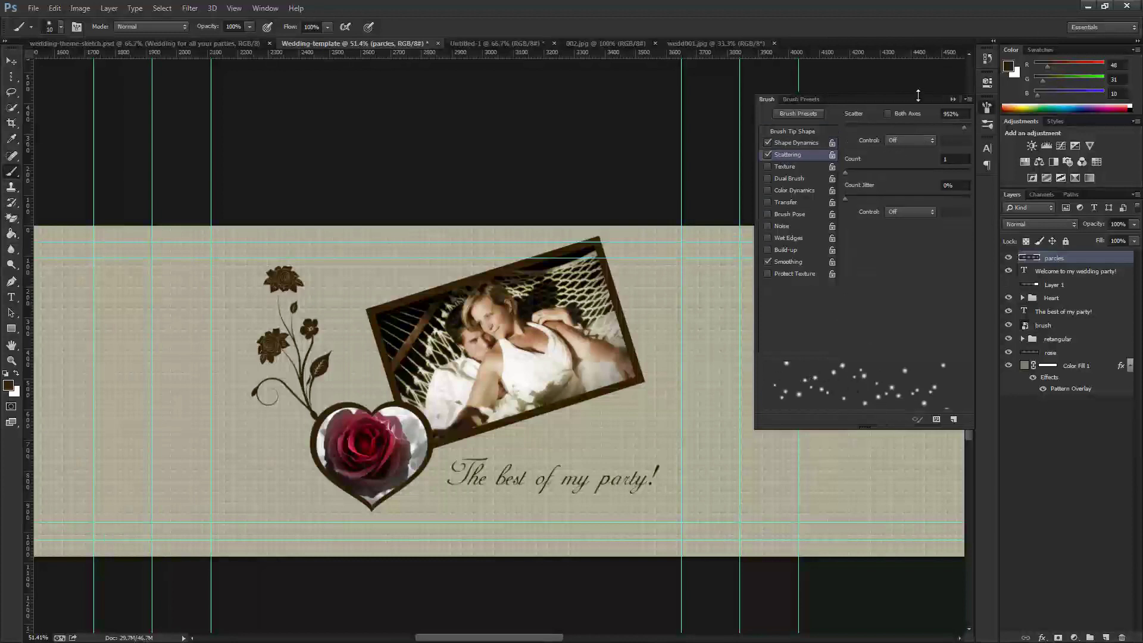
{"action": "left_click", "coordinate": [953, 99]}
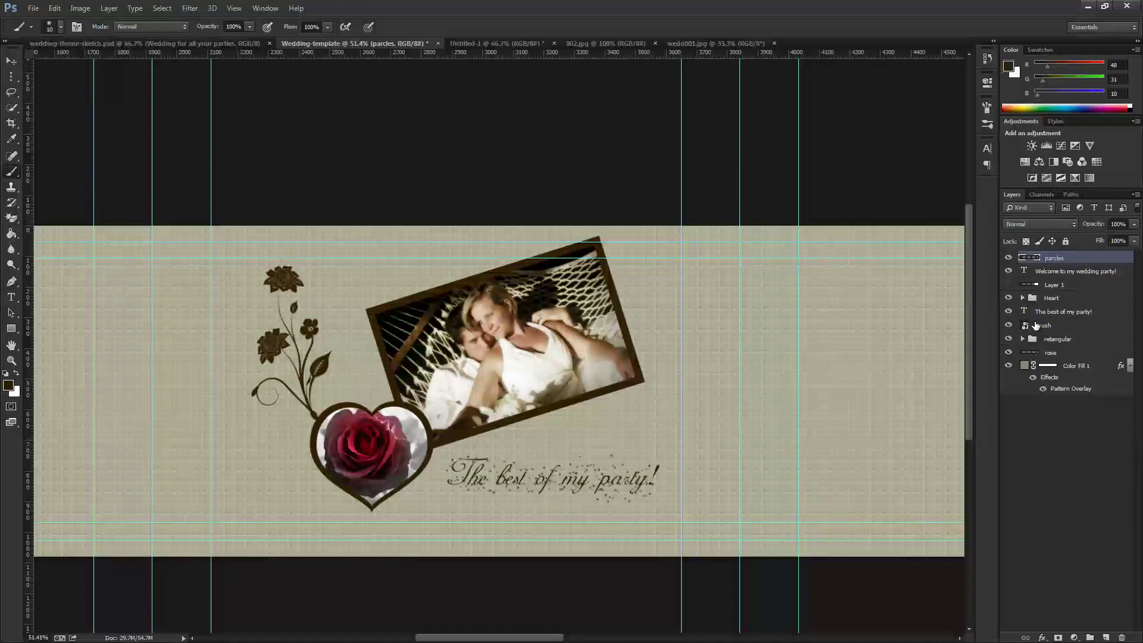
{"action": "left_click", "coordinate": [1048, 339]}
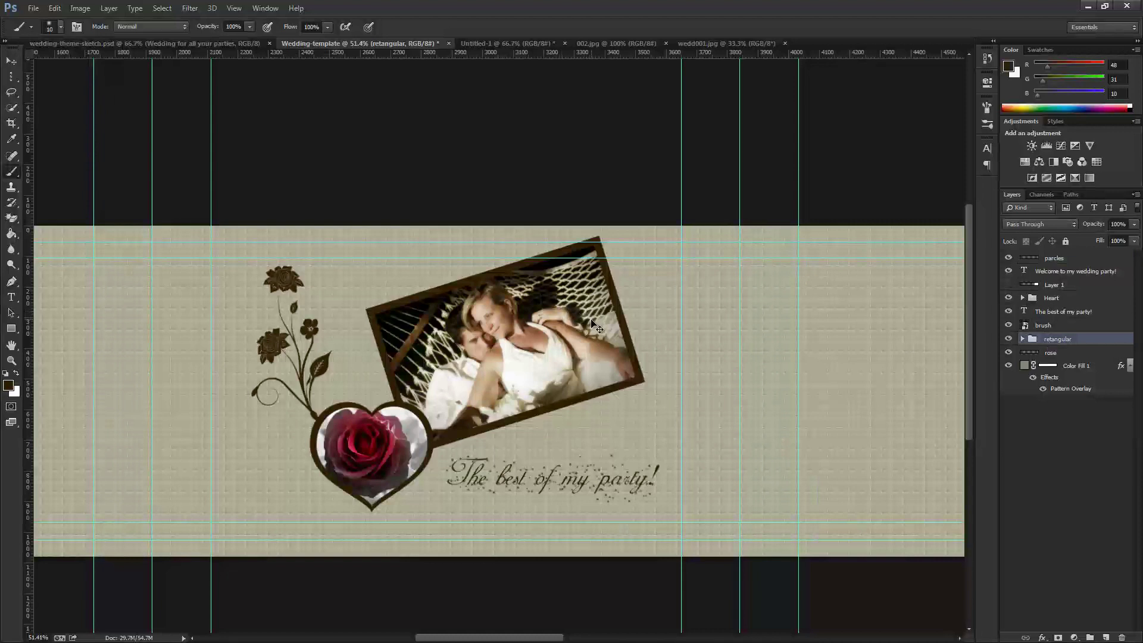
Scale the retangular photo frame group down to about 93%
{"action": "key", "text": "ctrl+t"}
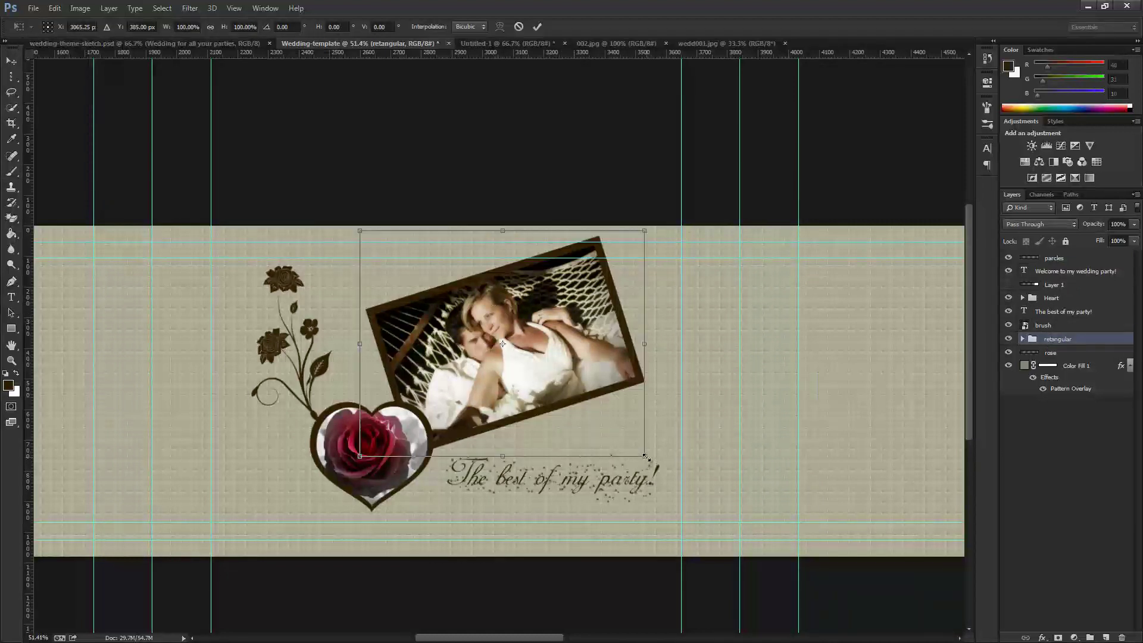
{"action": "left_click_drag", "start_coordinate": [645, 457], "coordinate": [623, 457]}
{"action": "key", "text": "Return"}
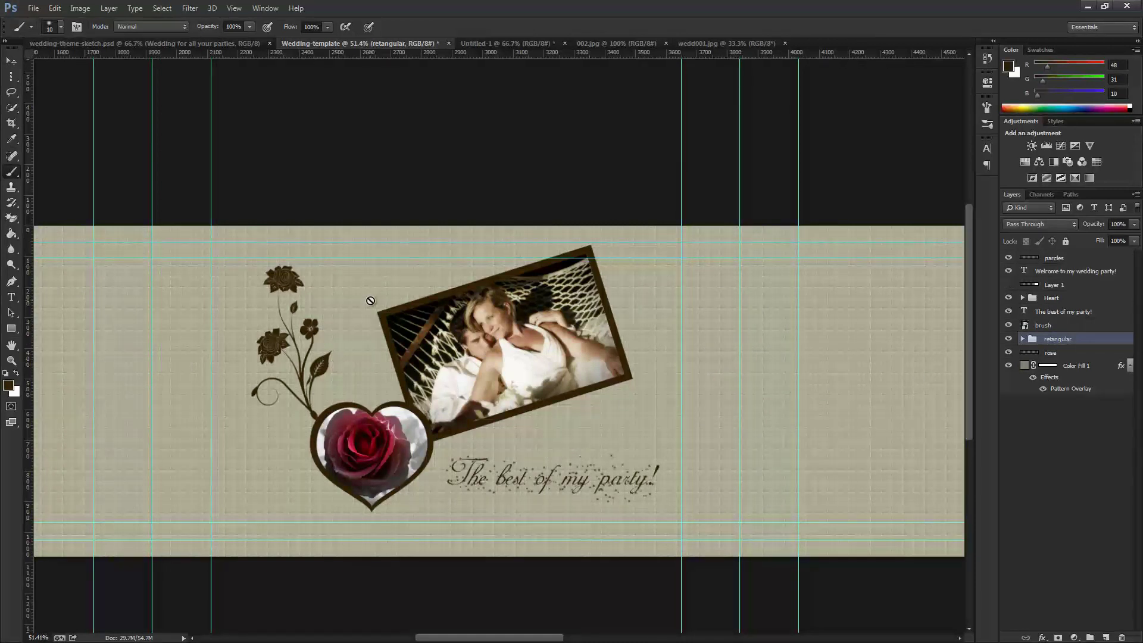
Shift the photo frame left, the rose heart down-left, and the floral ornament slightly right
{"action": "left_click", "coordinate": [11, 61]}
{"action": "left_click_drag", "start_coordinate": [462, 396], "coordinate": [429, 395]}
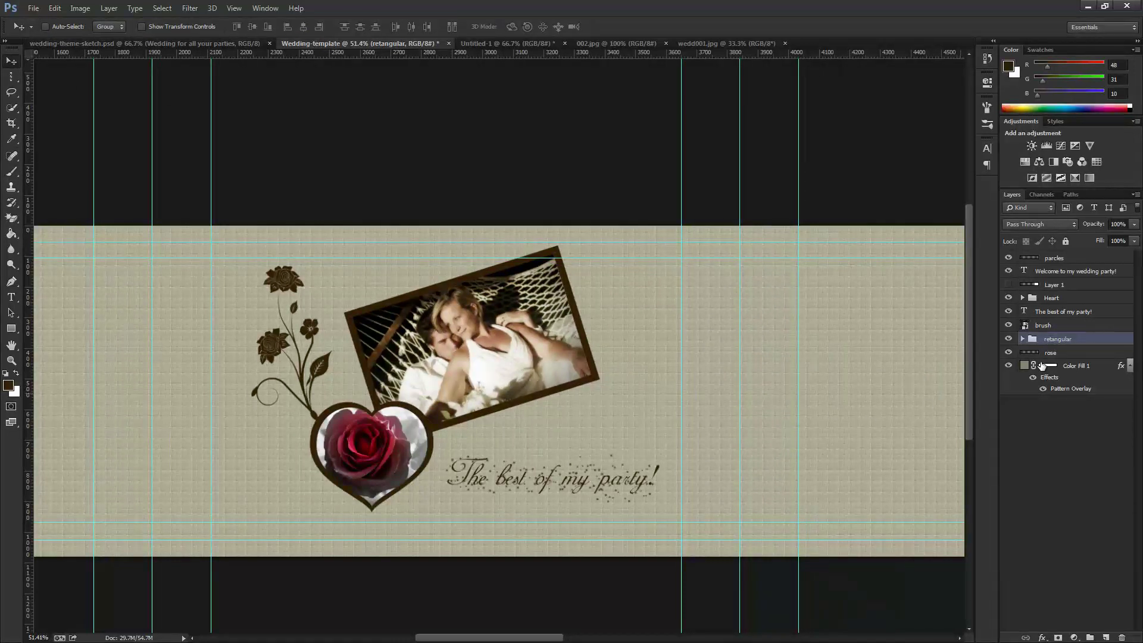
{"action": "left_click", "coordinate": [1052, 299]}
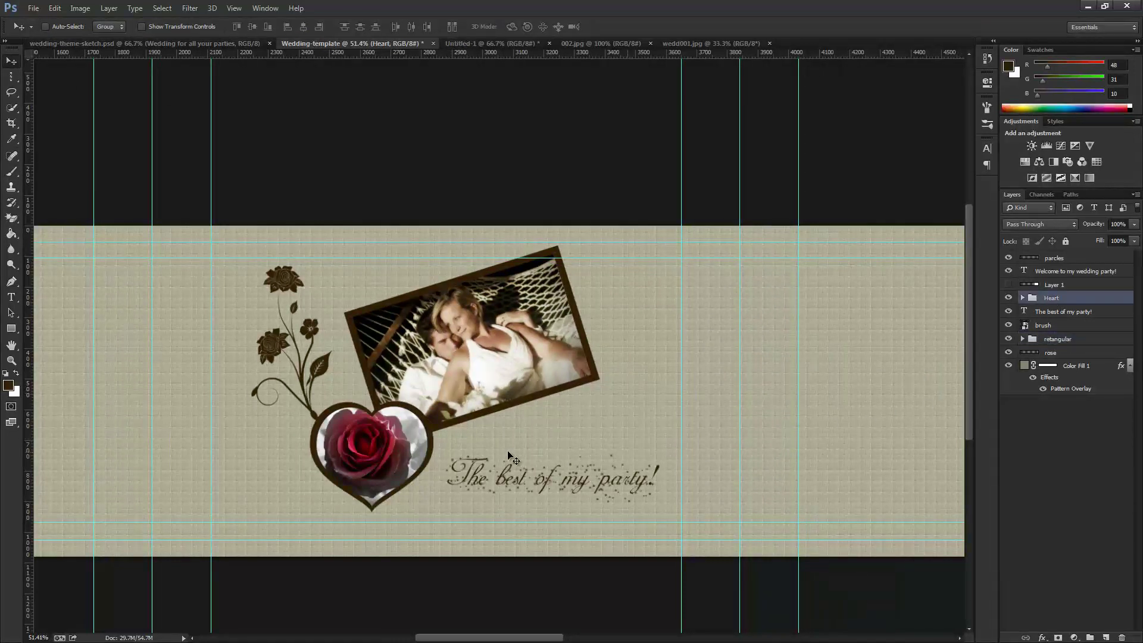
{"action": "left_click_drag", "start_coordinate": [417, 463], "coordinate": [406, 480]}
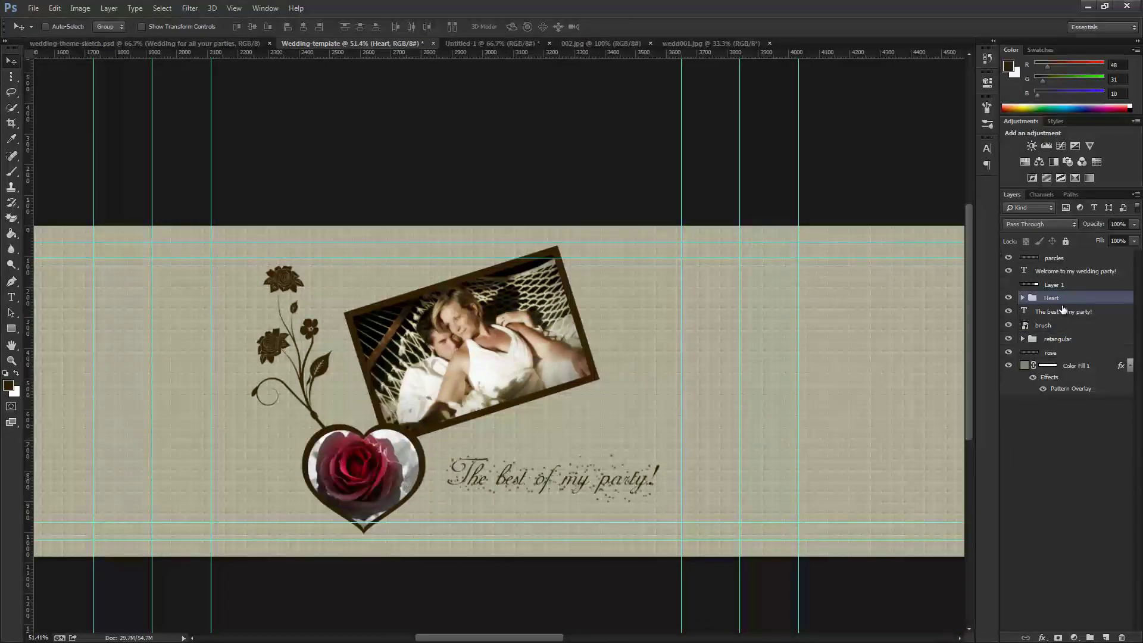
{"action": "left_click", "coordinate": [1046, 325]}
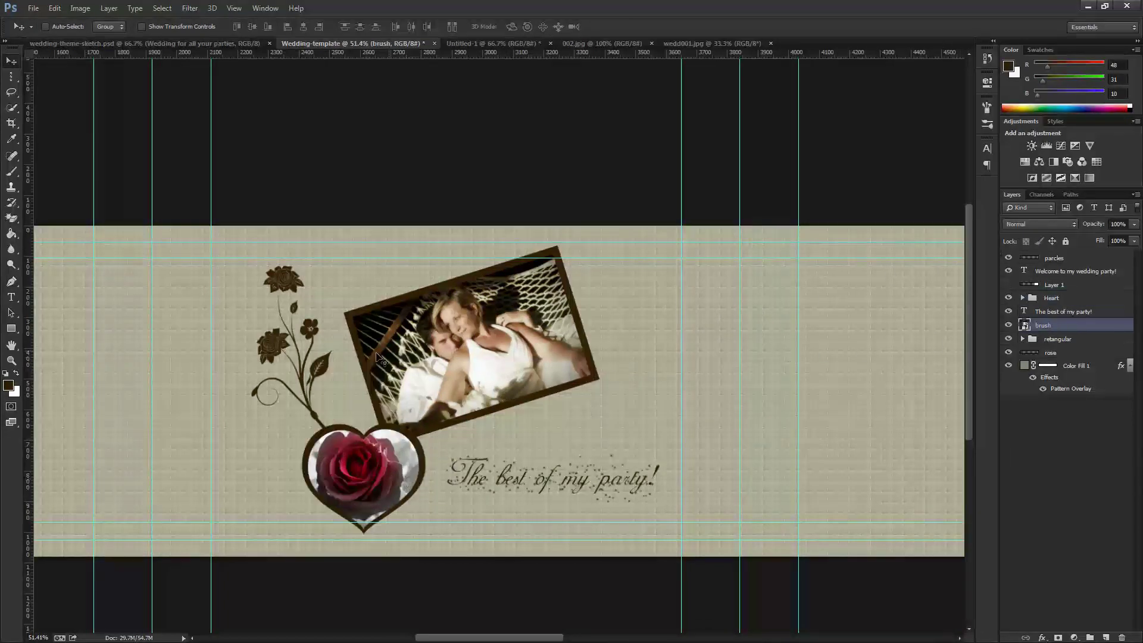
{"action": "left_click_drag", "start_coordinate": [299, 370], "coordinate": [305, 381]}
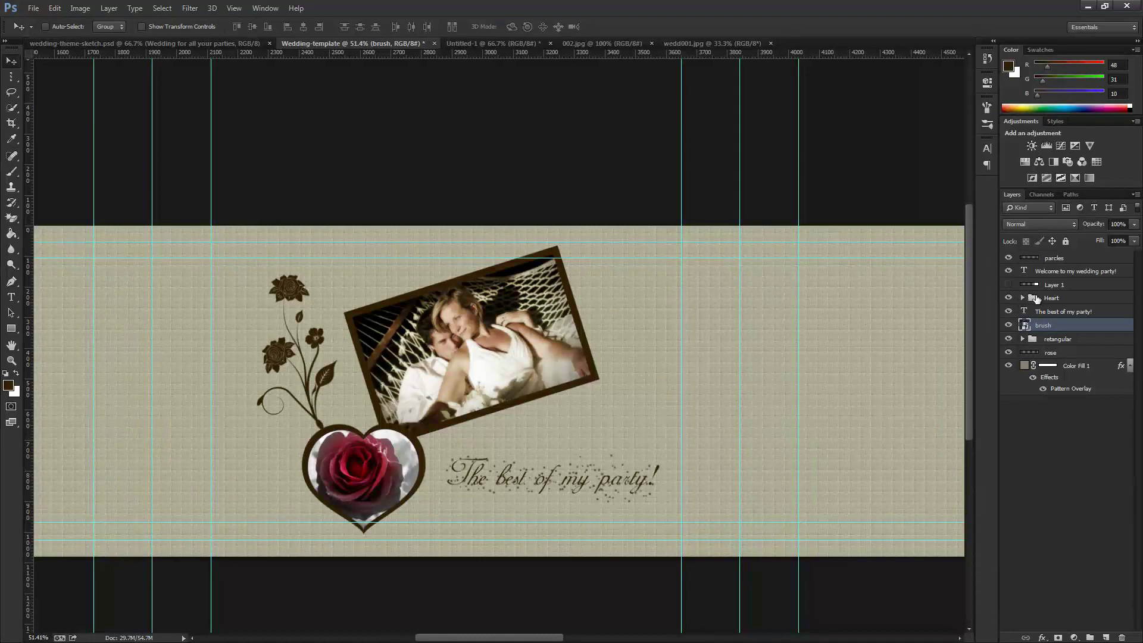
Group the Heart, caption, brush and retangular layers into a group named first-place-holder
{"action": "left_click", "coordinate": [1036, 299]}
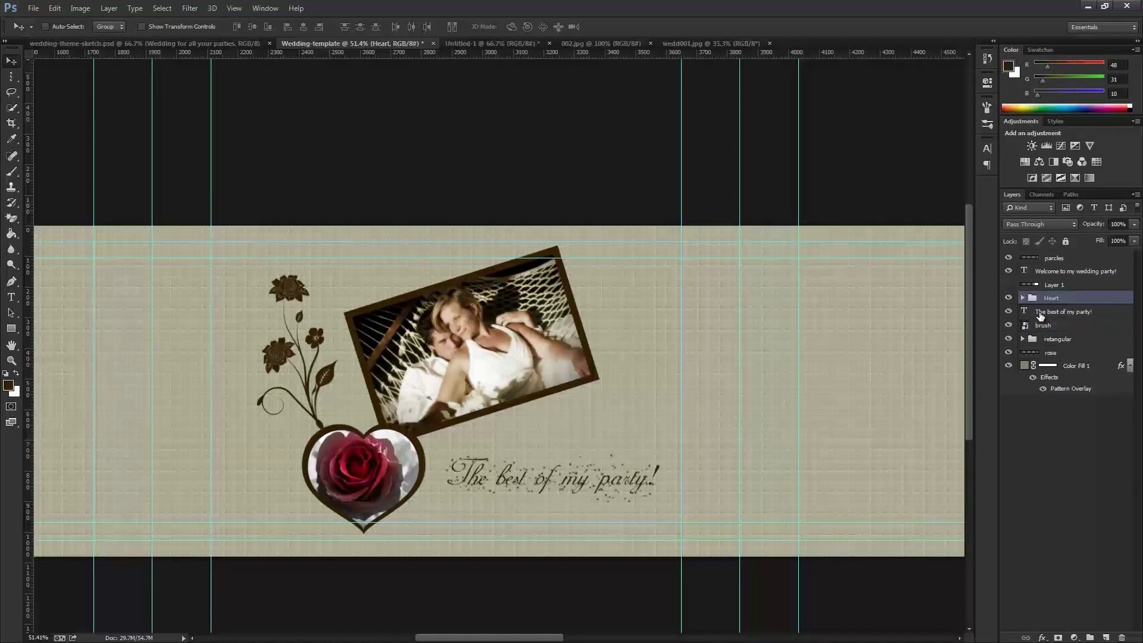
{"action": "left_click", "coordinate": [1041, 314], "text": "shift"}
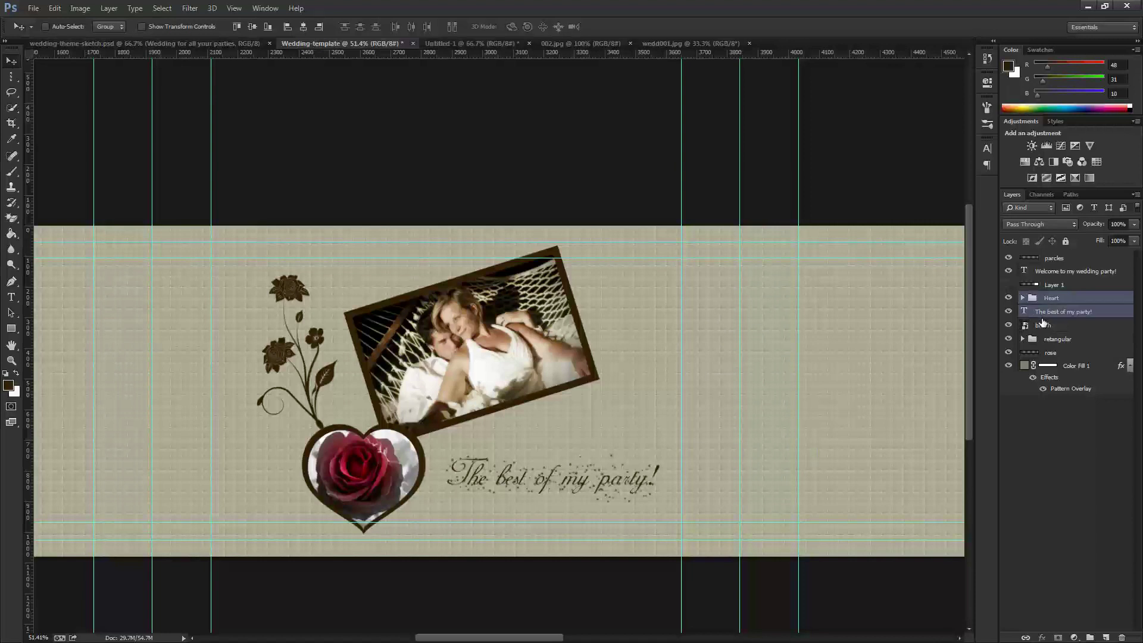
{"action": "left_click", "coordinate": [1043, 325], "text": "shift"}
{"action": "left_click", "coordinate": [1048, 340], "text": "shift"}
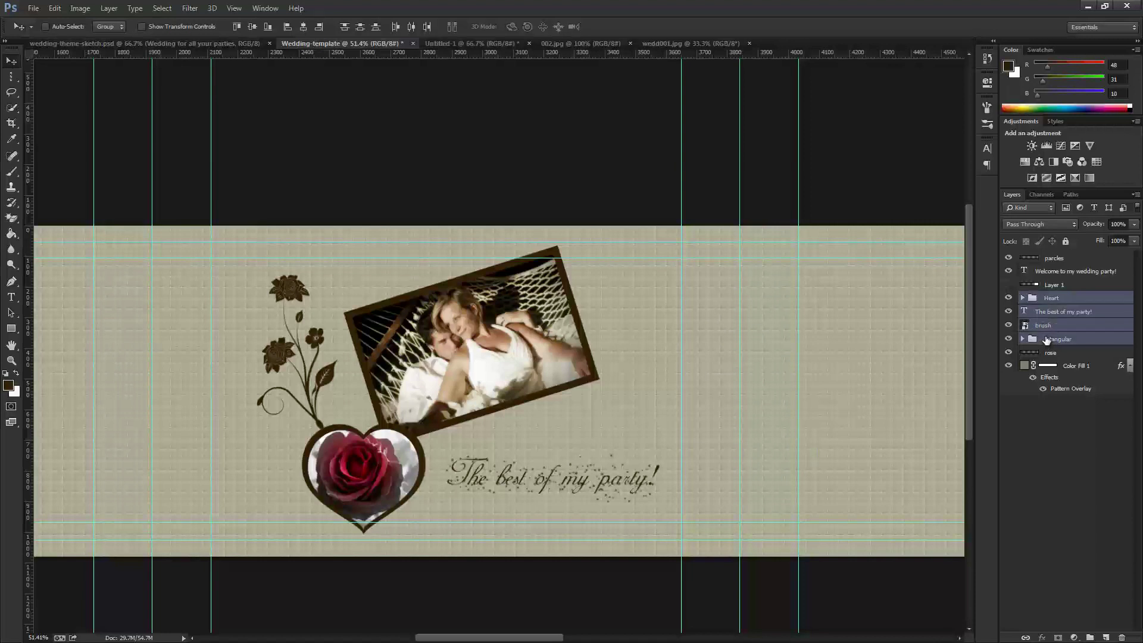
{"action": "key", "text": "ctrl+g"}
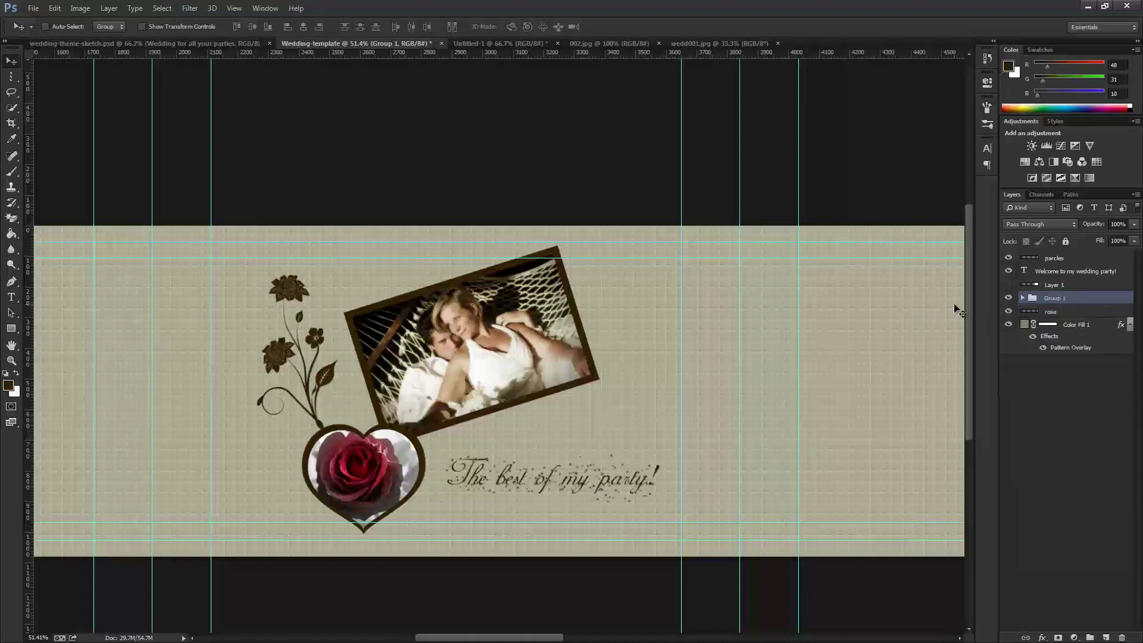
{"action": "double_click", "coordinate": [1062, 299]}
{"action": "type", "text": "first"}
{"action": "key", "text": "Return"}
{"action": "double_click", "coordinate": [1058, 300]}
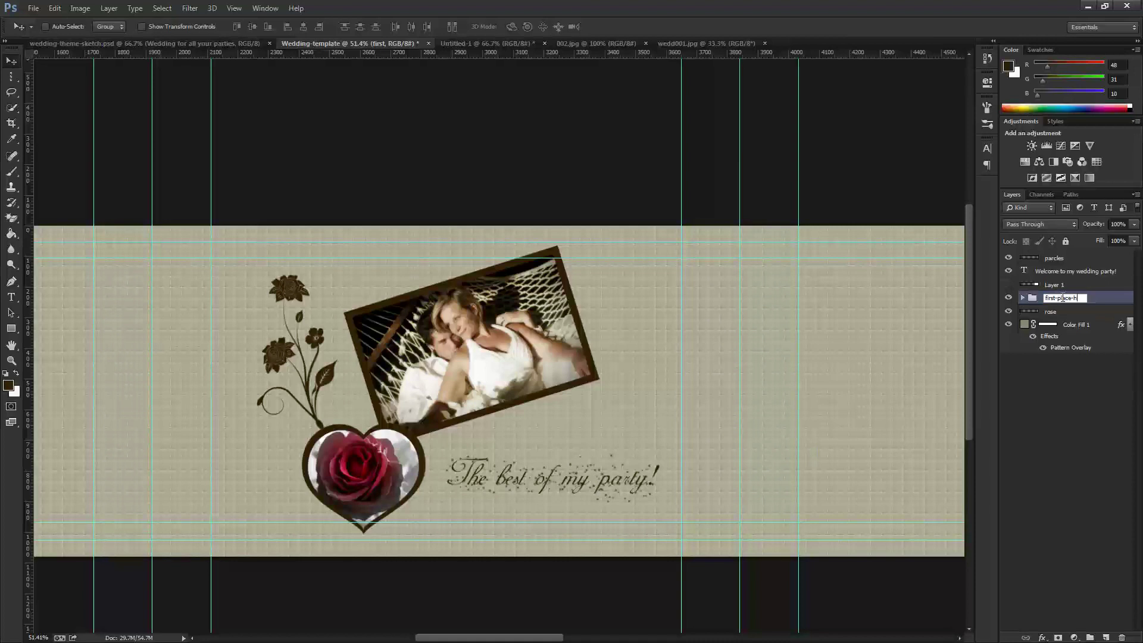
{"action": "key", "text": "Return"}
Give the first-place-holder group a green label and duplicate it
{"action": "right_click", "coordinate": [1058, 297]}
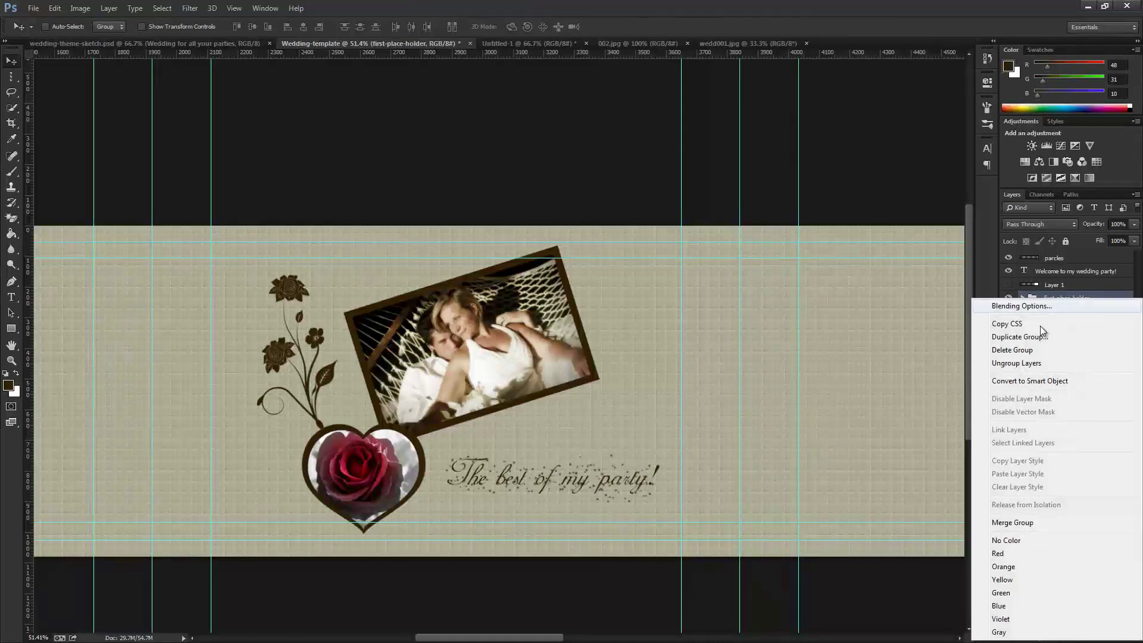
{"action": "left_click", "coordinate": [1011, 593]}
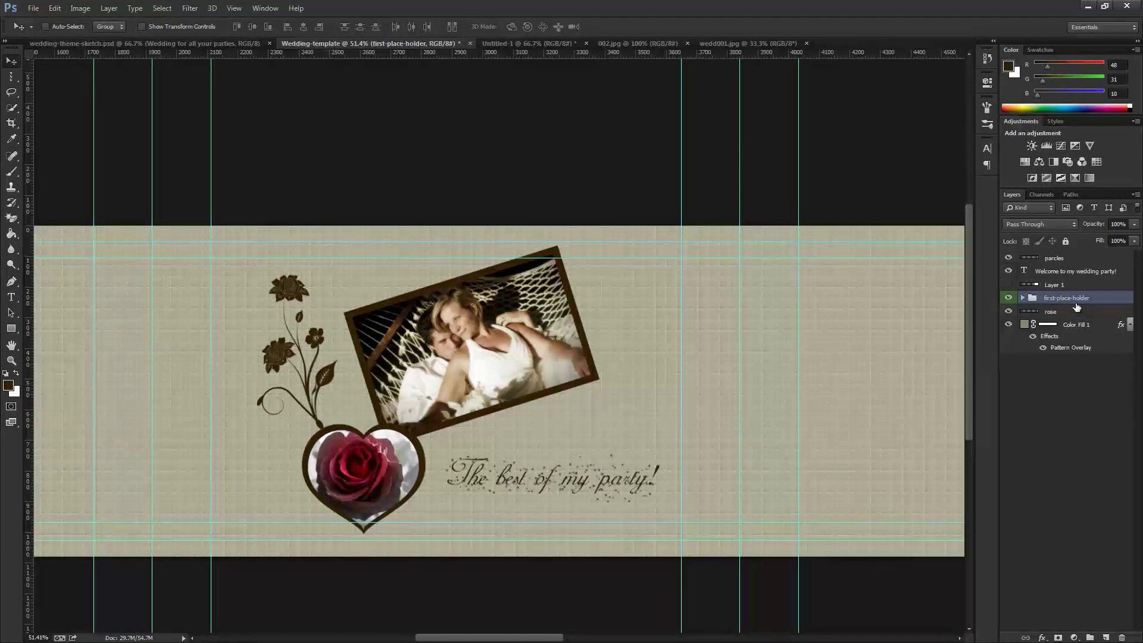
{"action": "left_click_drag", "start_coordinate": [1075, 299], "coordinate": [1093, 637]}
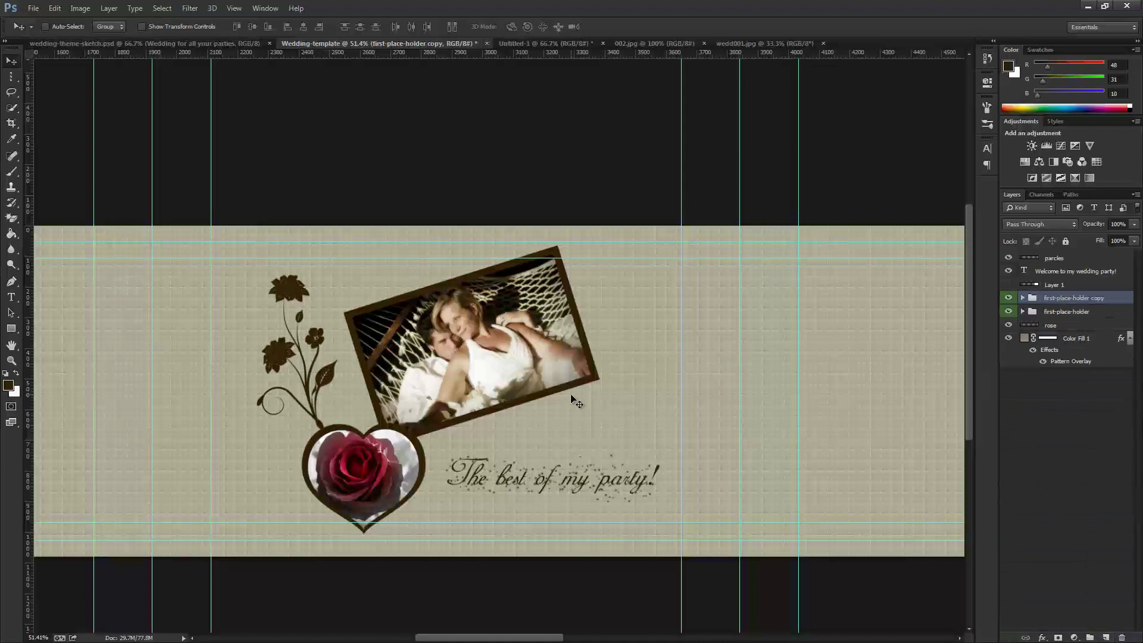
Move the first-place-holder copy into the empty right part of the banner and label it yellow
{"action": "left_click_drag", "start_coordinate": [532, 404], "coordinate": [459, 401]}
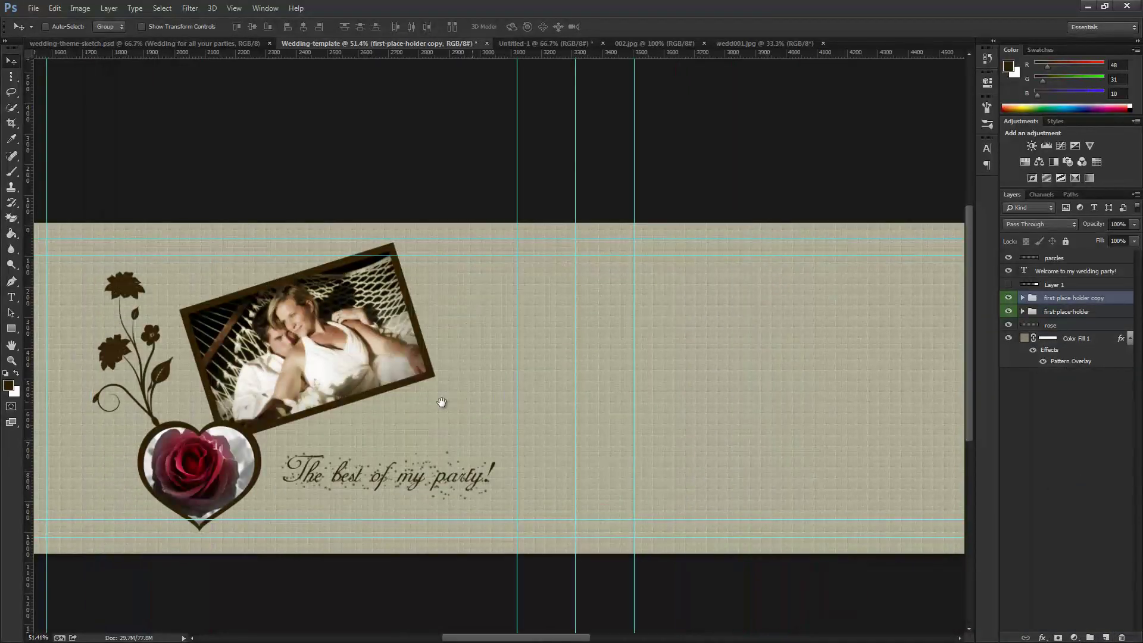
{"action": "left_click_drag", "start_coordinate": [527, 453], "coordinate": [498, 449]}
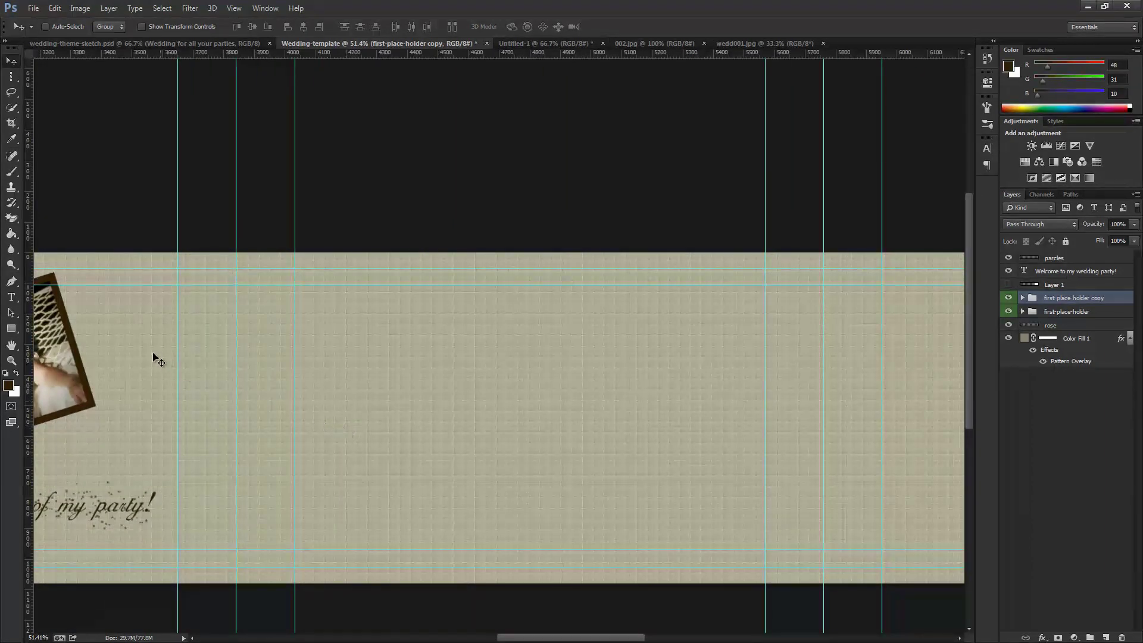
{"action": "left_click_drag", "start_coordinate": [124, 368], "coordinate": [716, 380]}
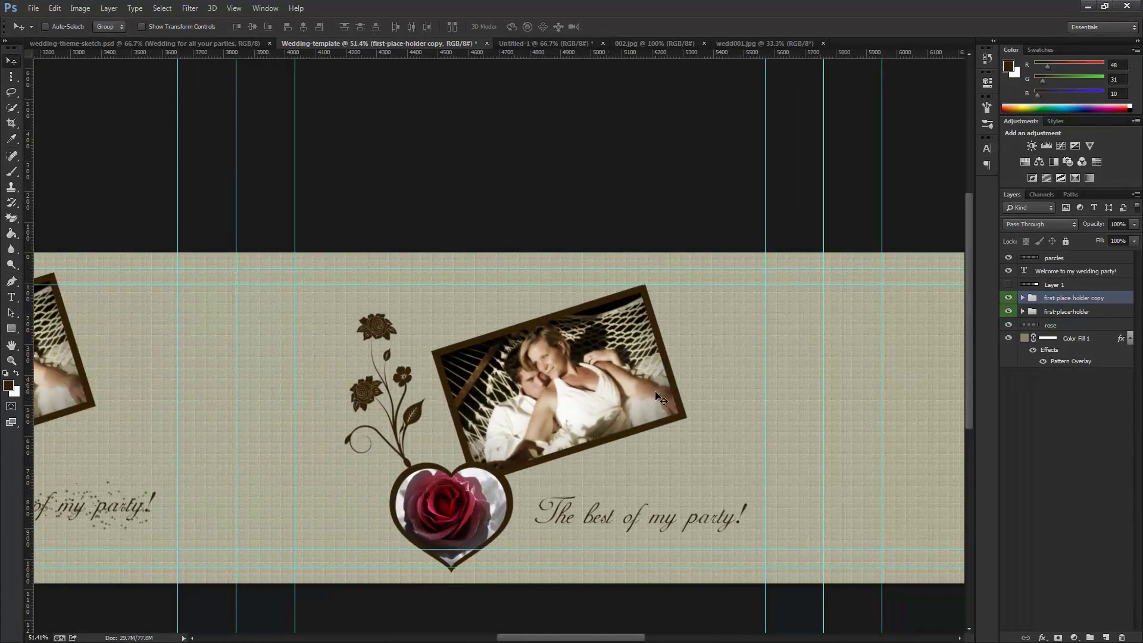
{"action": "right_click", "coordinate": [1053, 301]}
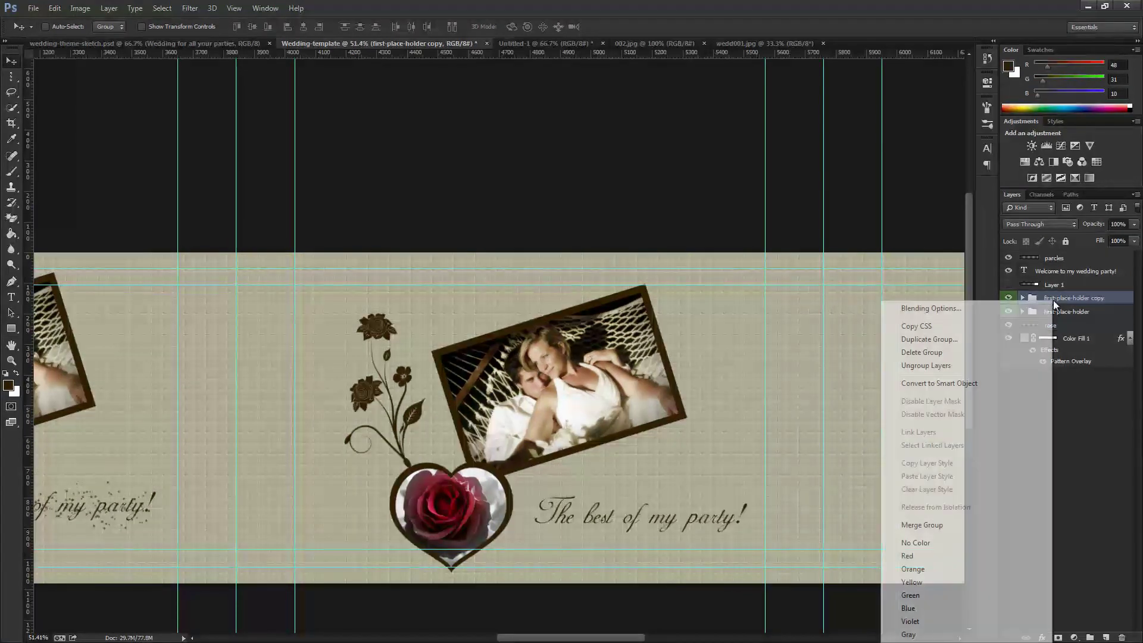
{"action": "left_click", "coordinate": [912, 582]}
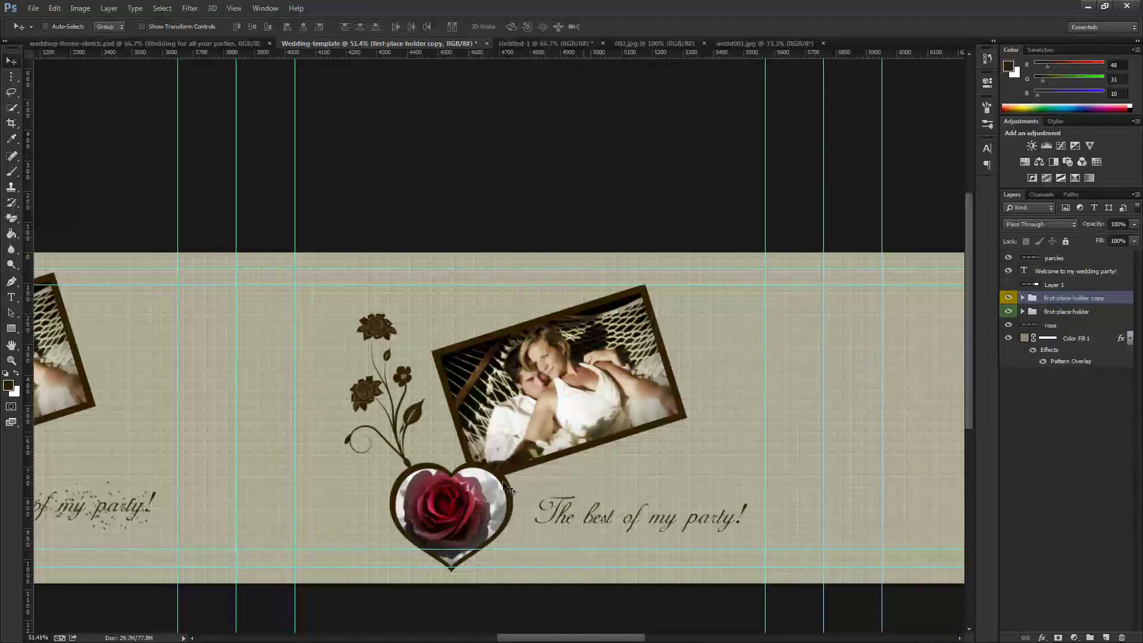
Expand the copy's Heart group and select Layer 2, the rose image
{"action": "left_click", "coordinate": [1022, 298]}
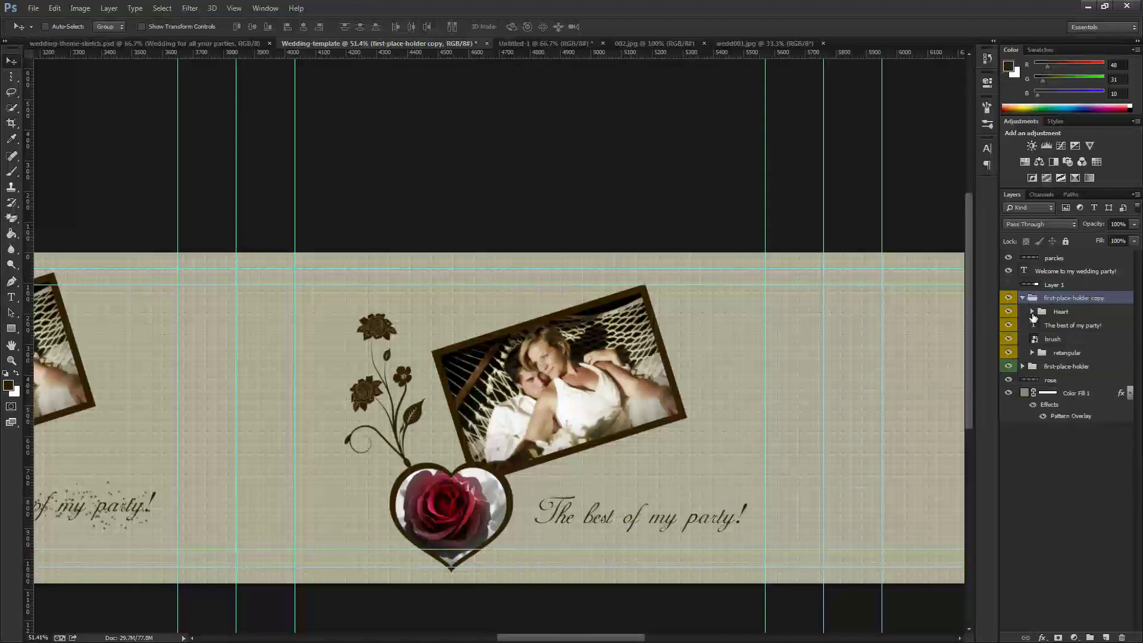
{"action": "left_click", "coordinate": [1032, 312]}
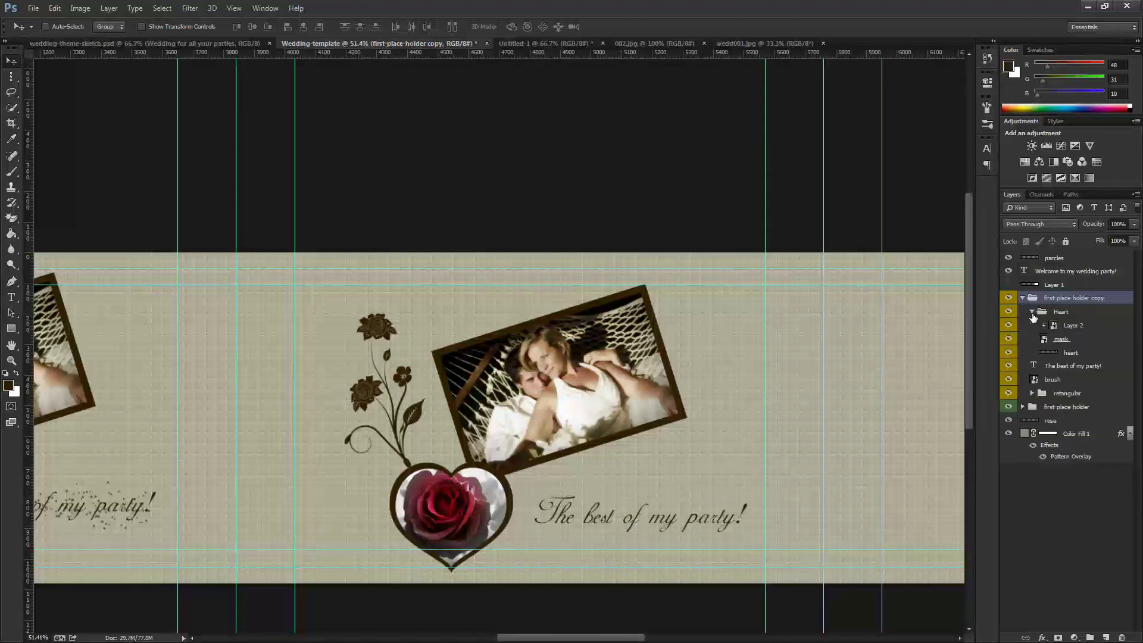
{"action": "left_click", "coordinate": [1065, 327]}
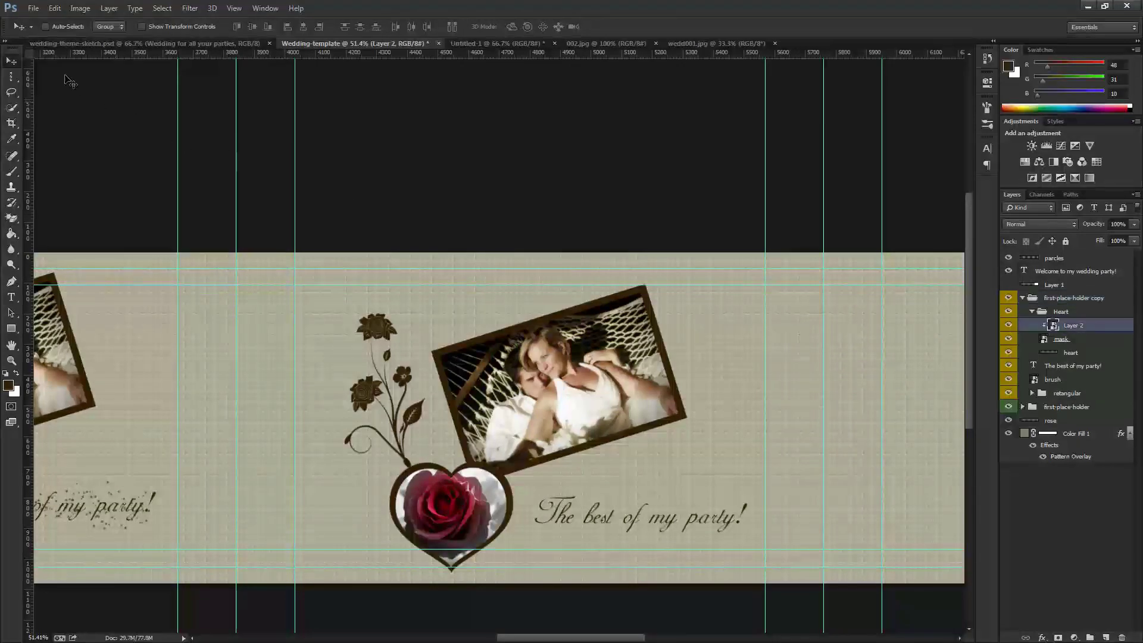
Open rin001.jpg and drag the rings photo into the Wedding-template document
{"action": "left_click", "coordinate": [53, 10]}
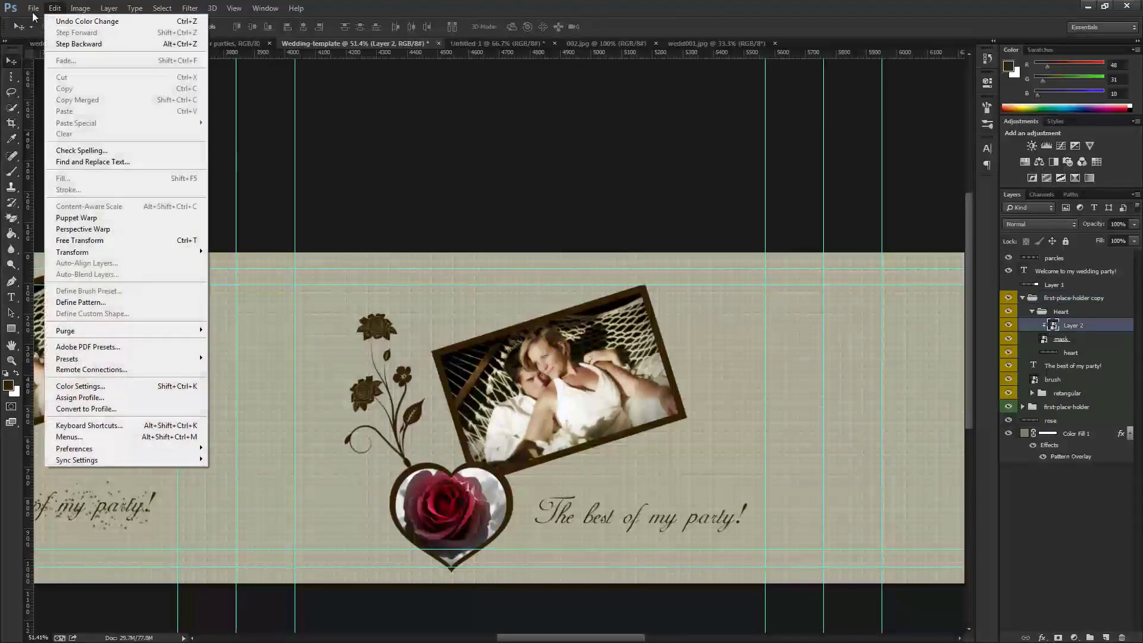
{"action": "mouse_move", "coordinate": [33, 8]}
{"action": "left_click", "coordinate": [36, 33]}
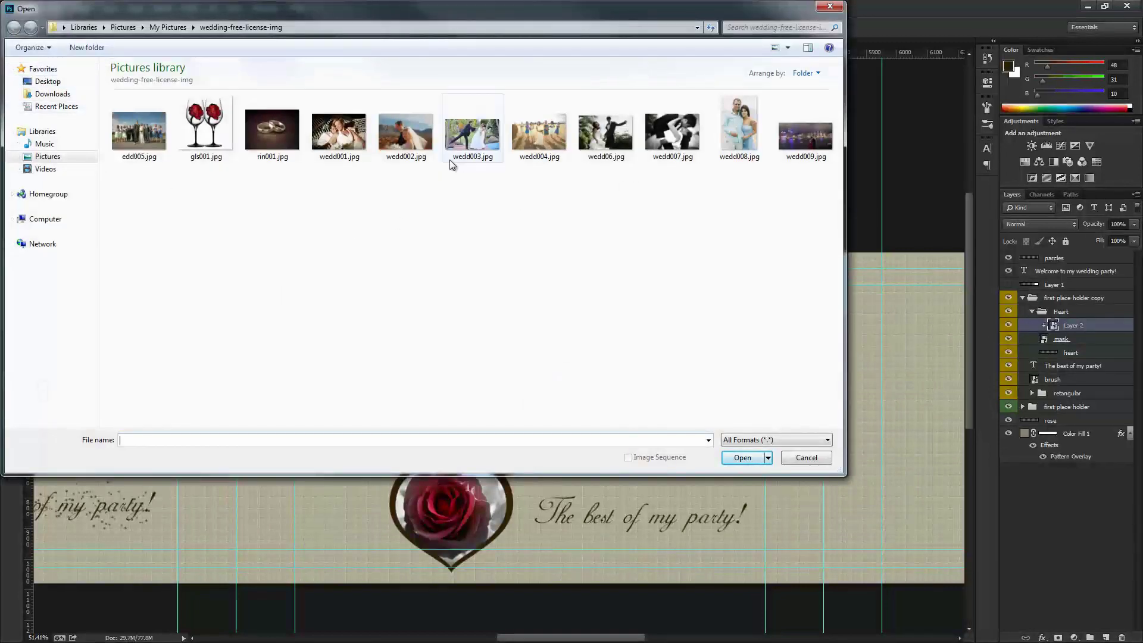
{"action": "left_click", "coordinate": [298, 157]}
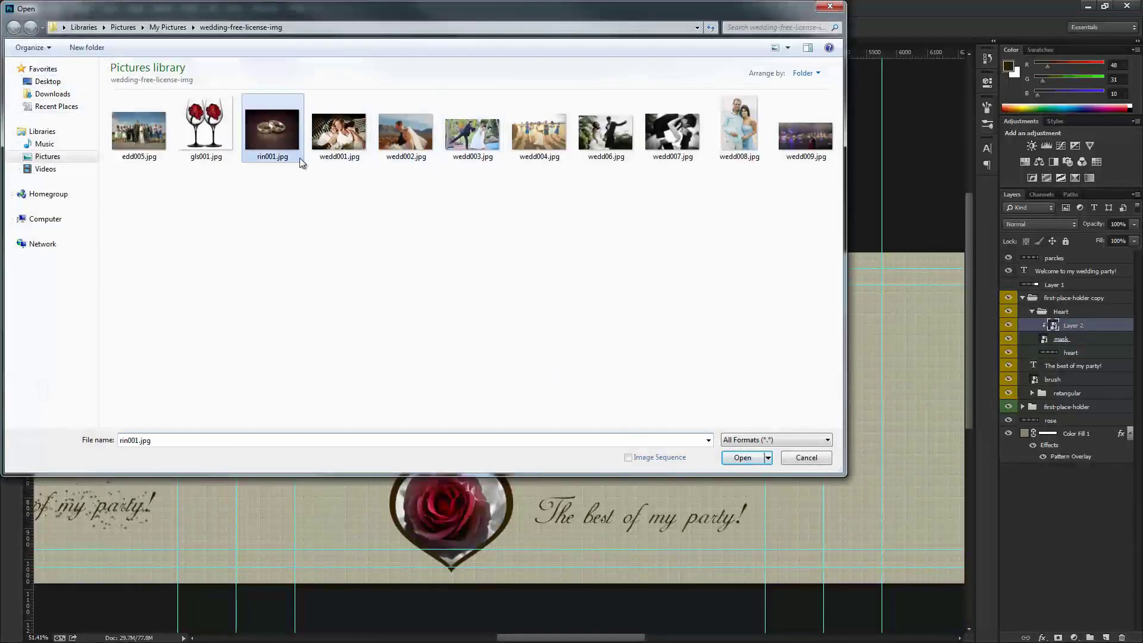
{"action": "left_click", "coordinate": [742, 458]}
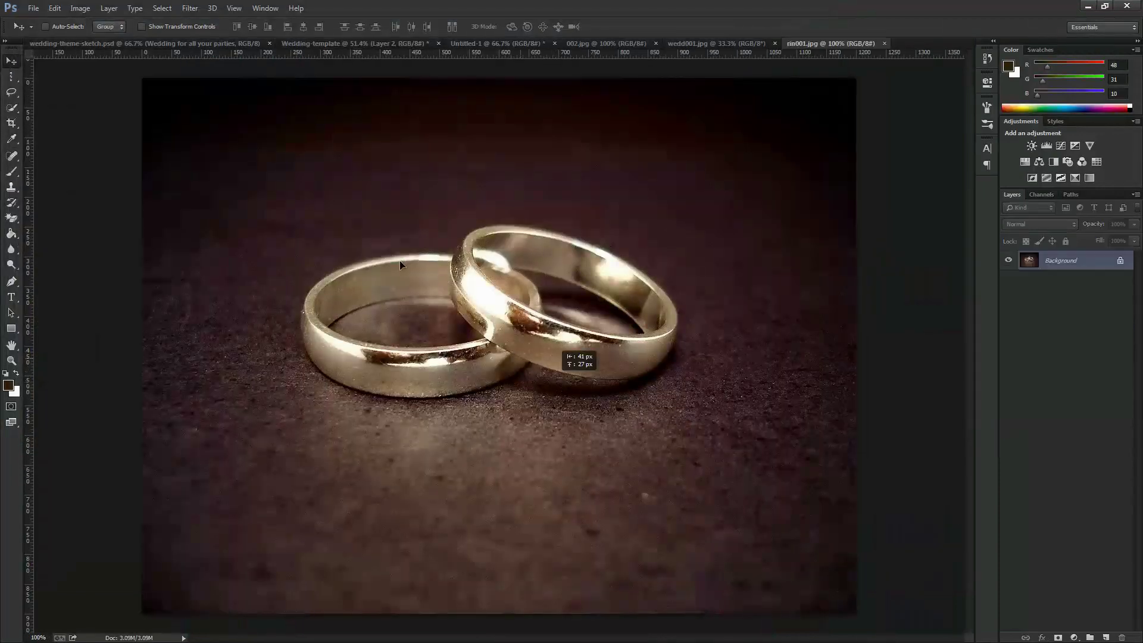
{"action": "left_click", "coordinate": [296, 46]}
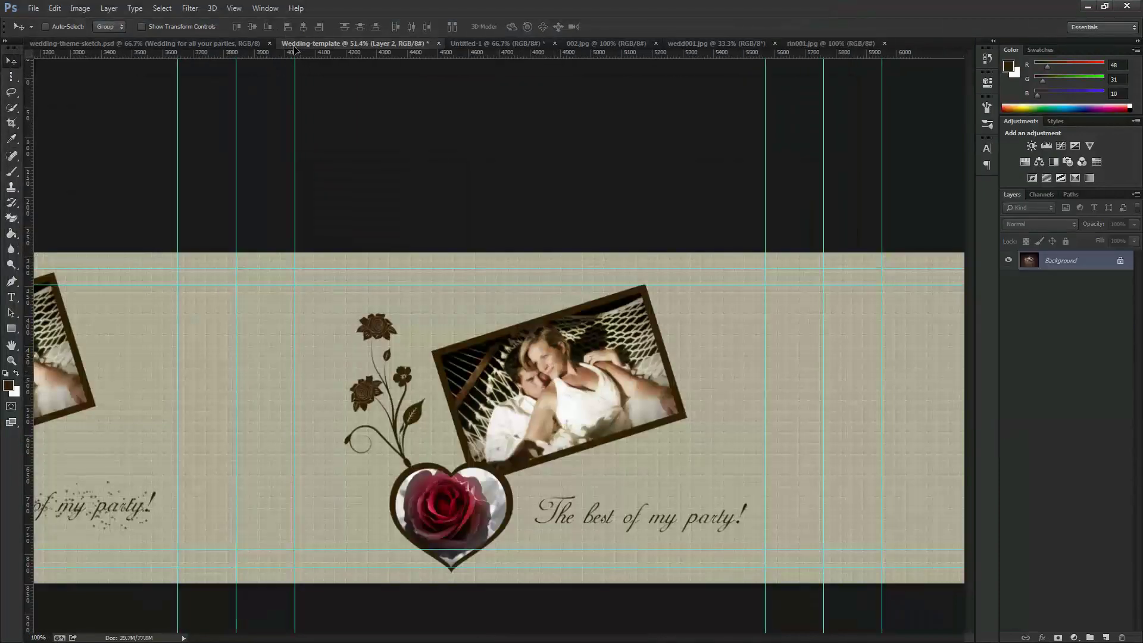
{"action": "left_click_drag", "start_coordinate": [337, 138], "coordinate": [446, 419]}
{"action": "left_click", "coordinate": [1077, 338]}
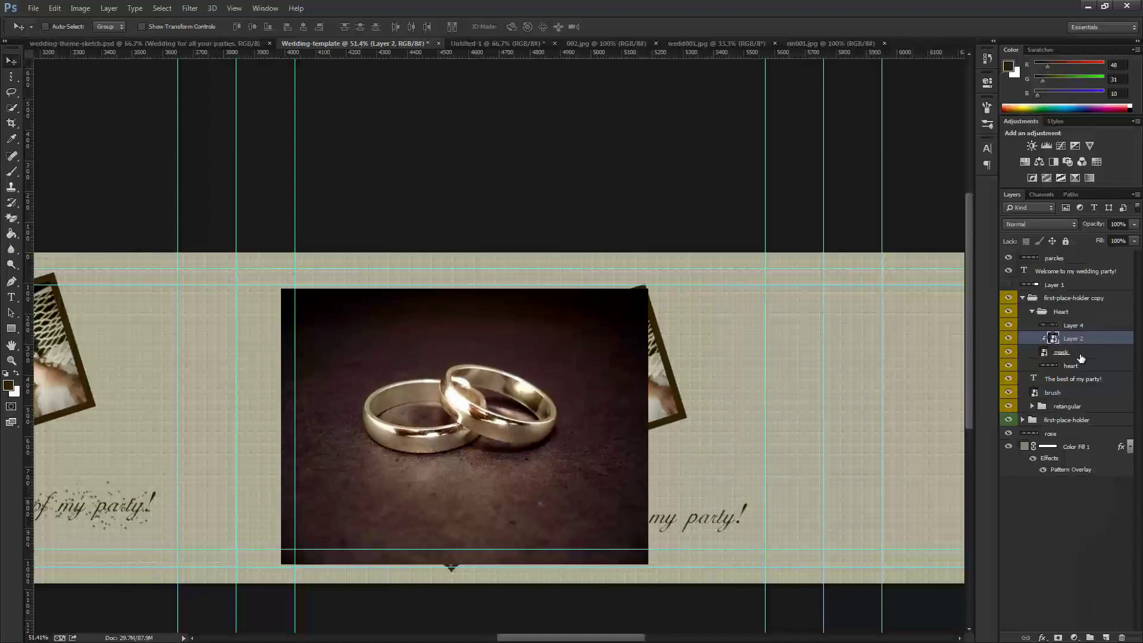
Delete the rose Layer 2 and convert the rings Layer 4 to a smart object
{"action": "left_click", "coordinate": [1122, 638]}
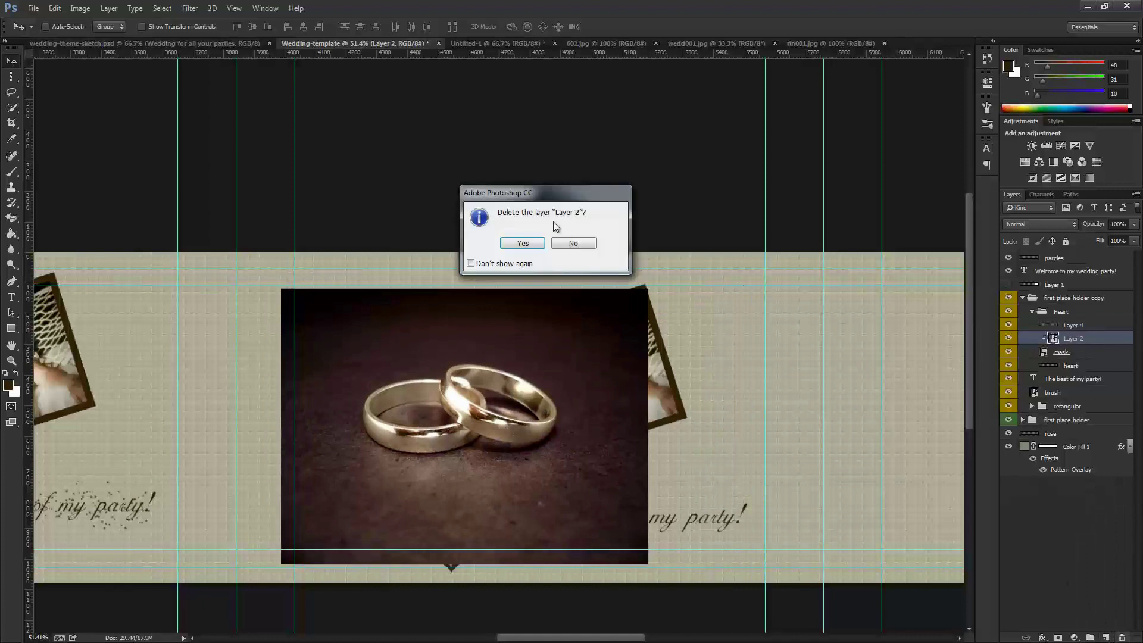
{"action": "left_click", "coordinate": [522, 244]}
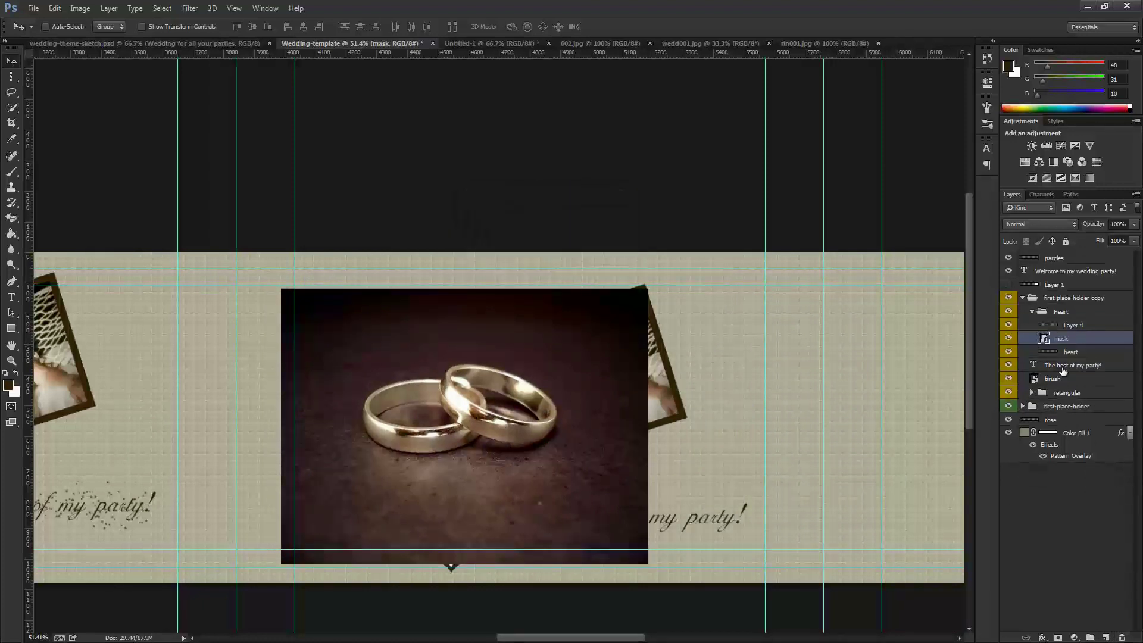
{"action": "left_click", "coordinate": [1065, 327]}
{"action": "right_click", "coordinate": [1070, 323]}
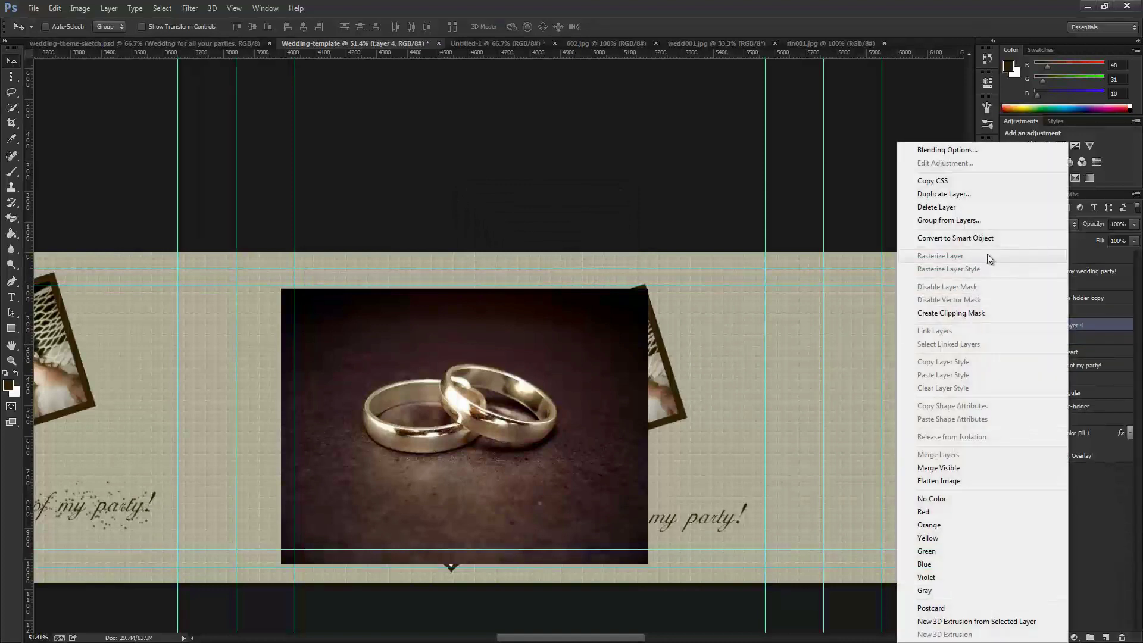
{"action": "left_click", "coordinate": [988, 241]}
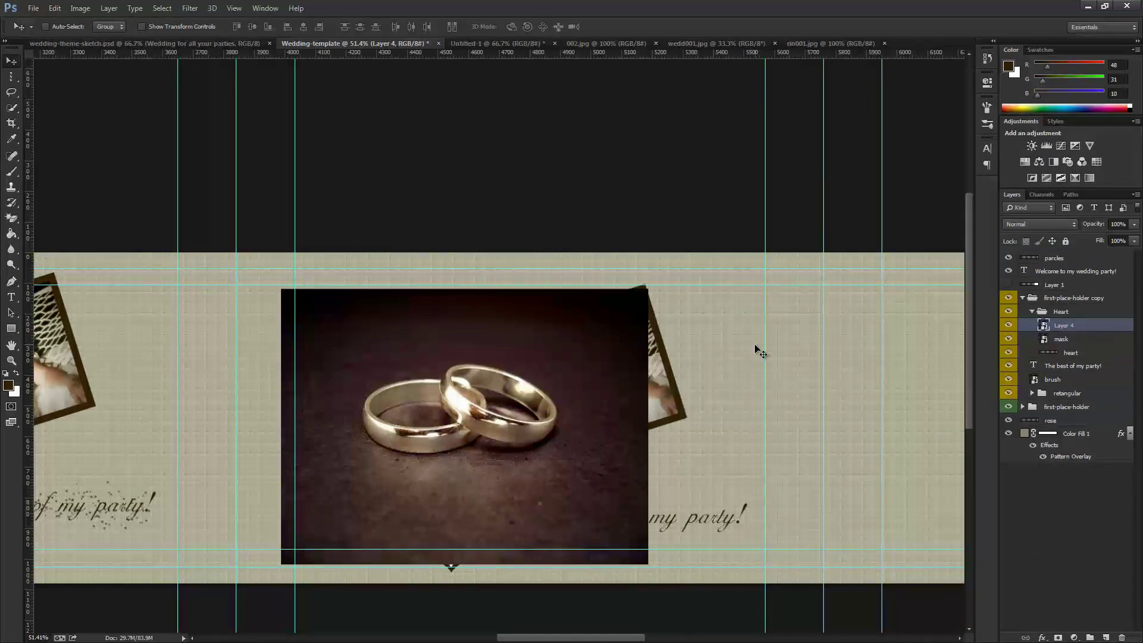
Scale the rings image to about 61% and move it down over the heart
{"action": "key", "text": "ctrl+t"}
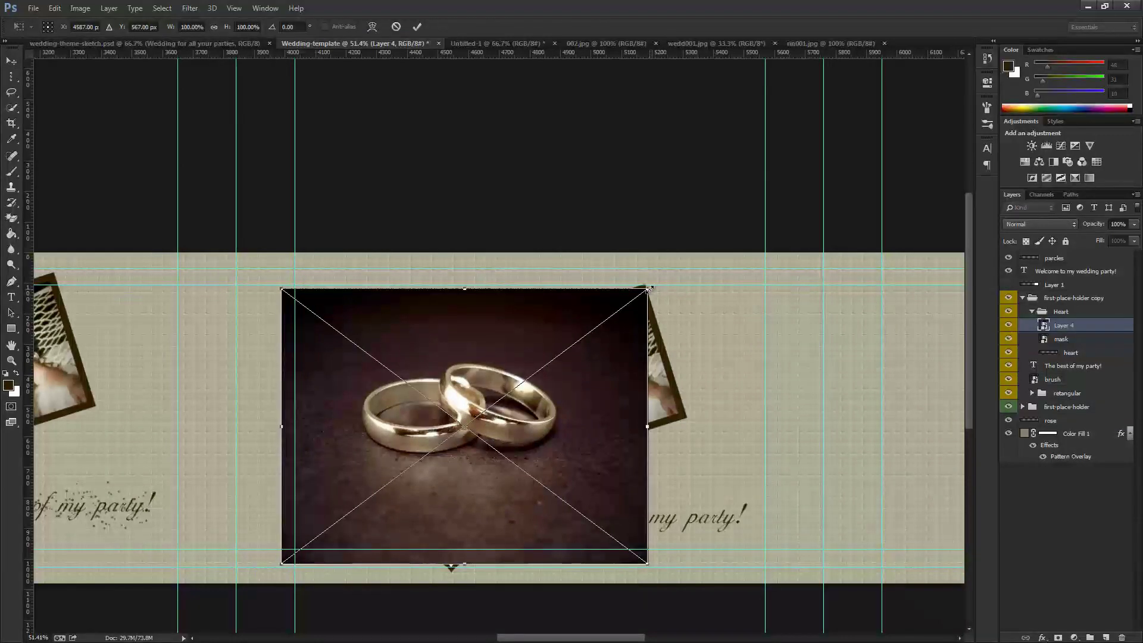
{"action": "left_click_drag", "start_coordinate": [648, 288], "coordinate": [577, 343]}
{"action": "left_click_drag", "start_coordinate": [556, 402], "coordinate": [540, 488]}
{"action": "key", "text": "Return"}
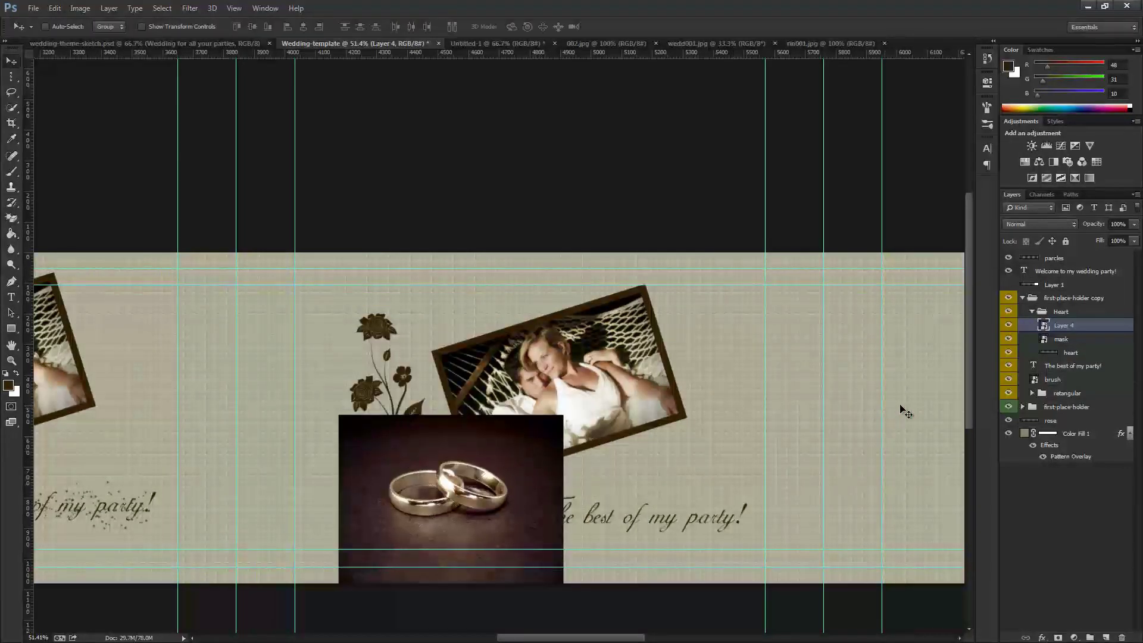
Clip the rings image to the heart and shrink it to about 40%
{"action": "right_click", "coordinate": [1074, 329]}
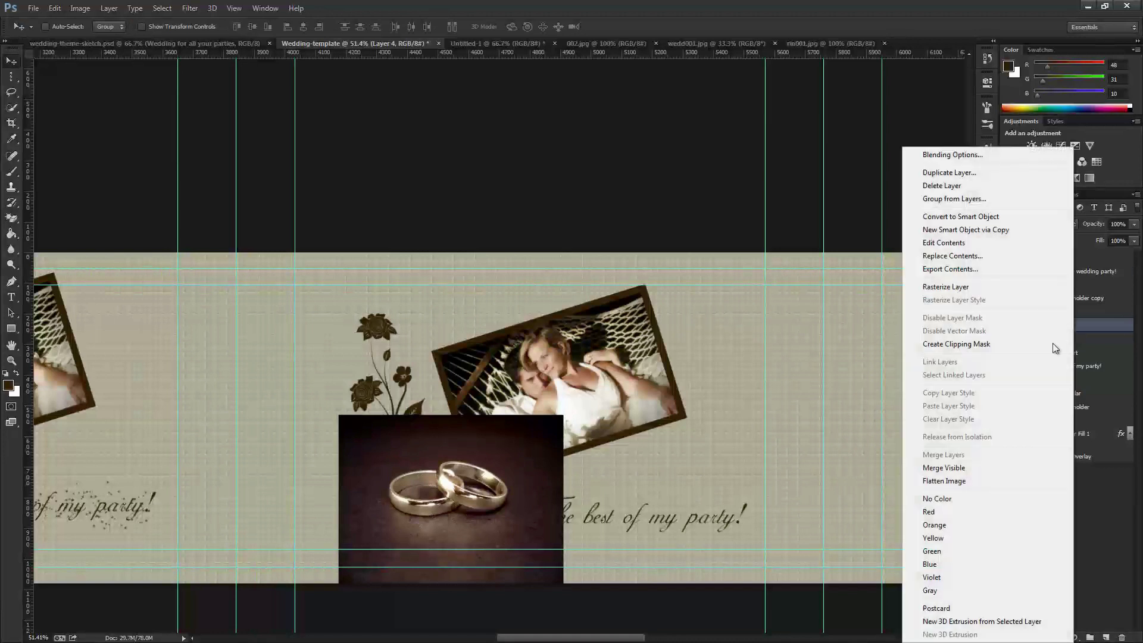
{"action": "left_click", "coordinate": [980, 351]}
{"action": "left_click_drag", "start_coordinate": [510, 517], "coordinate": [481, 523]}
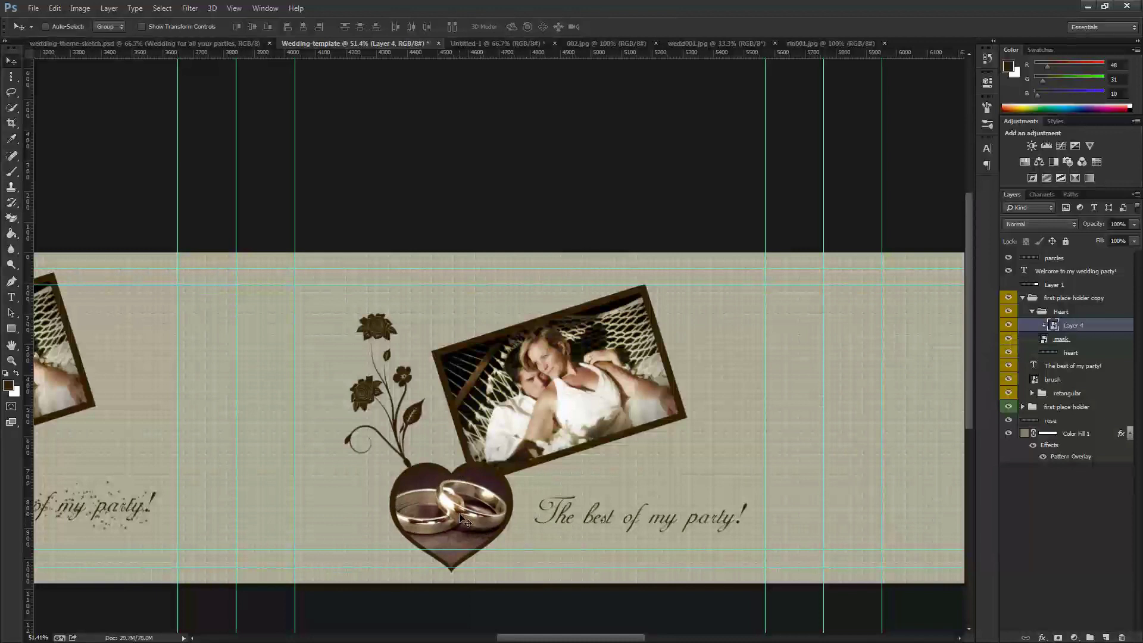
{"action": "key", "text": "ctrl+t"}
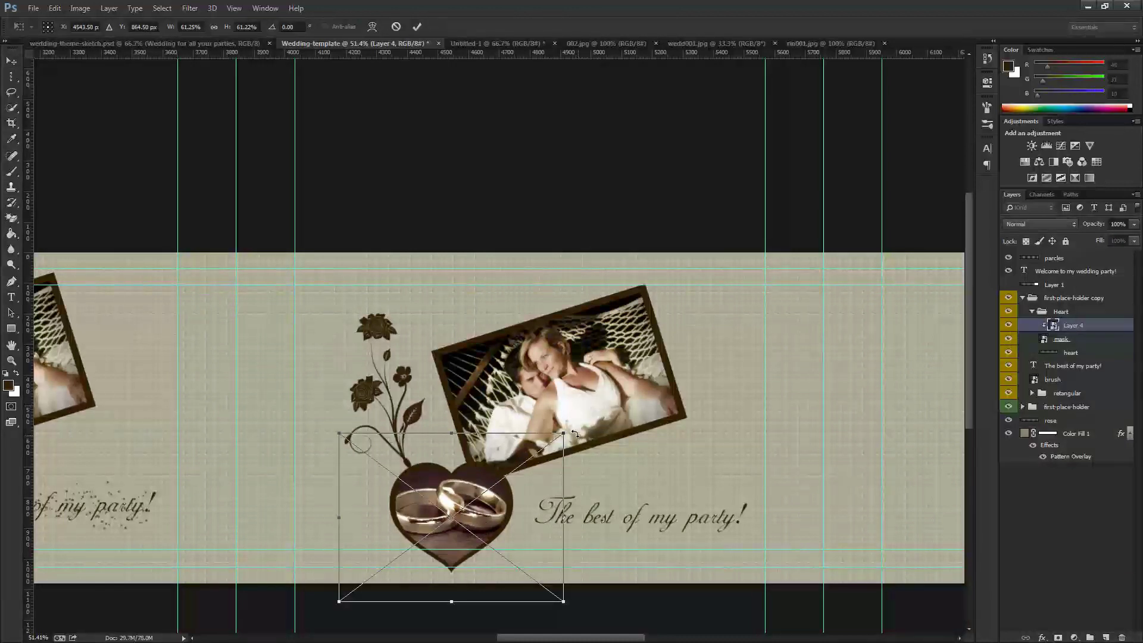
{"action": "left_click_drag", "start_coordinate": [564, 429], "coordinate": [521, 475]}
{"action": "key", "text": "Return"}
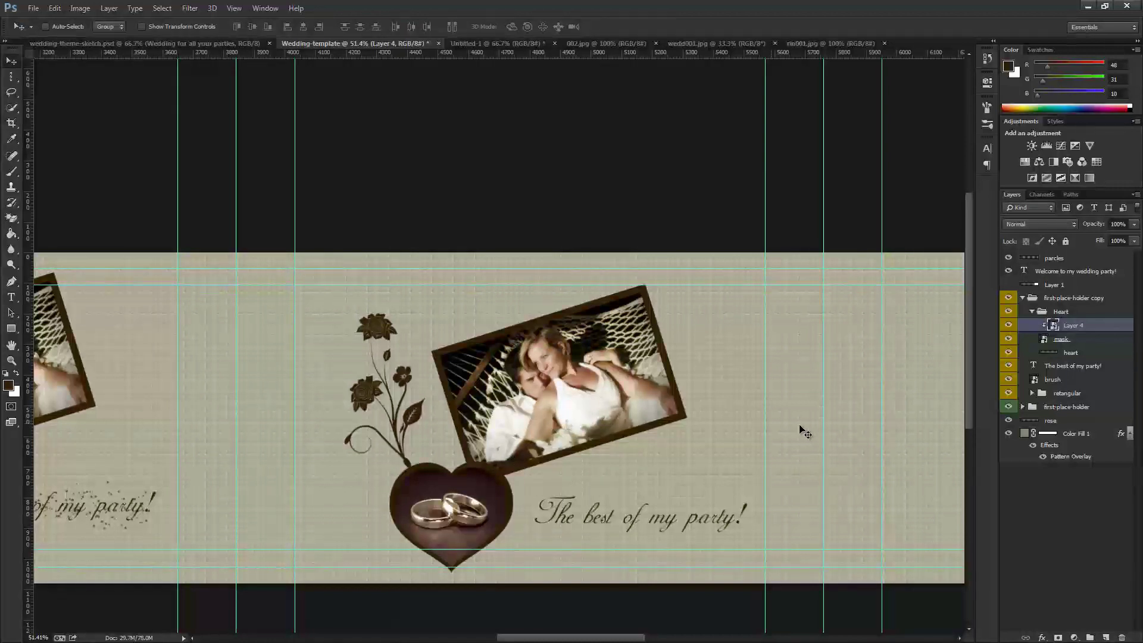
Select the retangular framed photo group and move it slightly right and down
{"action": "left_click", "coordinate": [1032, 313]}
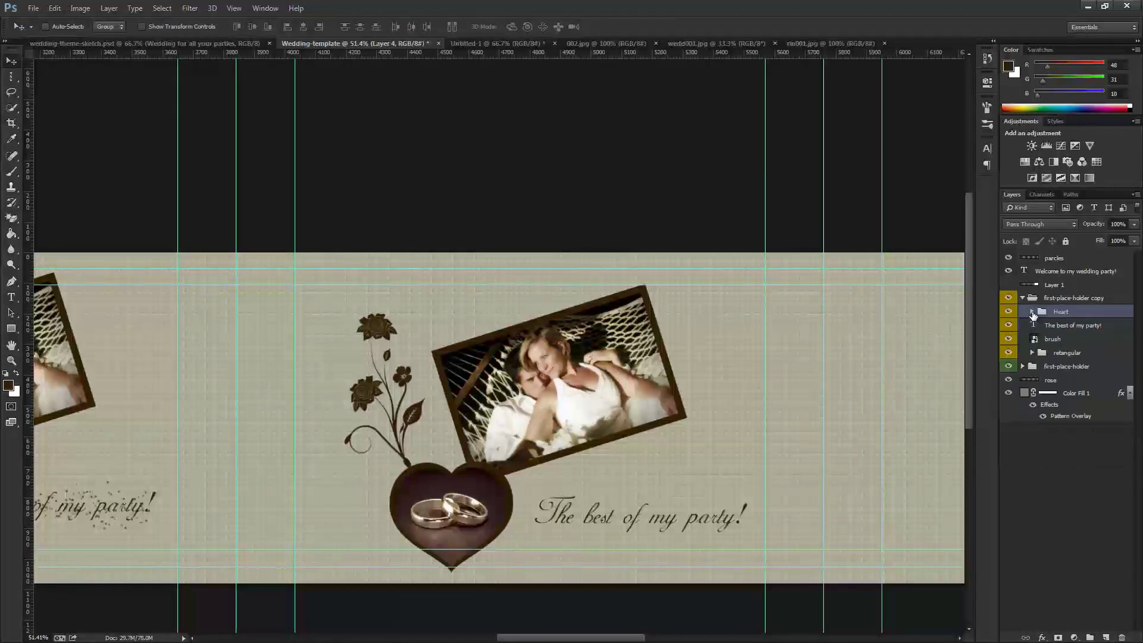
{"action": "left_click", "coordinate": [1068, 354]}
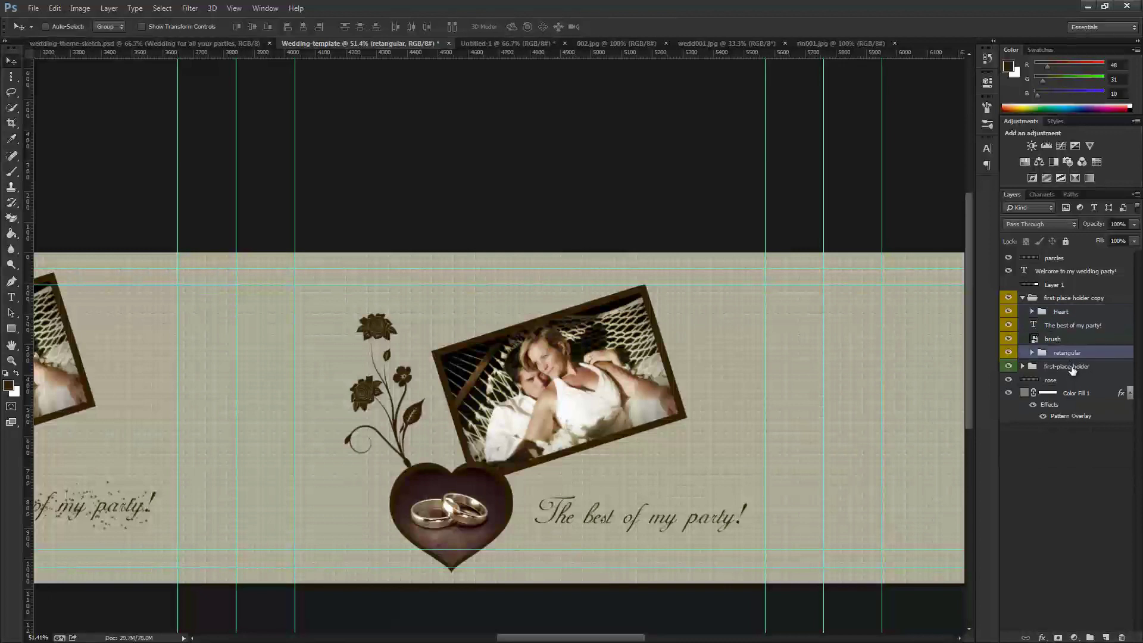
{"action": "mouse_move", "coordinate": [608, 408]}
{"action": "left_mouse_down"}
{"action": "mouse_move", "coordinate": [620, 404]}
{"action": "mouse_move", "coordinate": [614, 421]}
{"action": "left_mouse_up"}
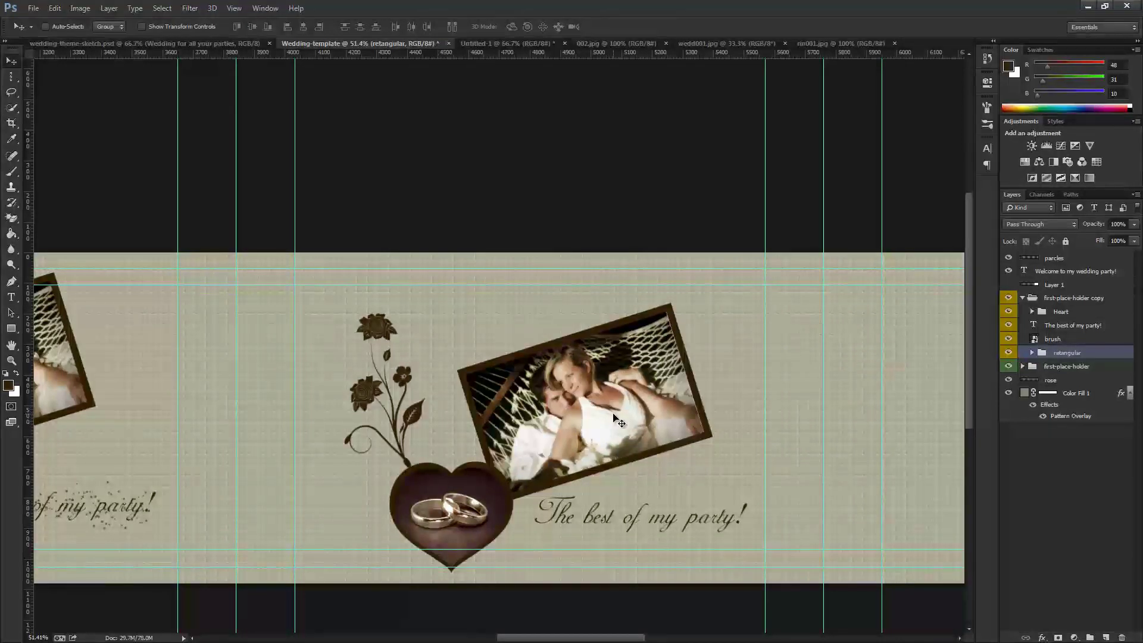
Rotate the framed photo about 14° clockwise, then duplicate the retangular group
{"action": "key", "text": "ctrl+t"}
{"action": "left_click_drag", "start_coordinate": [733, 517], "coordinate": [641, 629]}
{"action": "left_click_drag", "start_coordinate": [631, 438], "coordinate": [661, 454]}
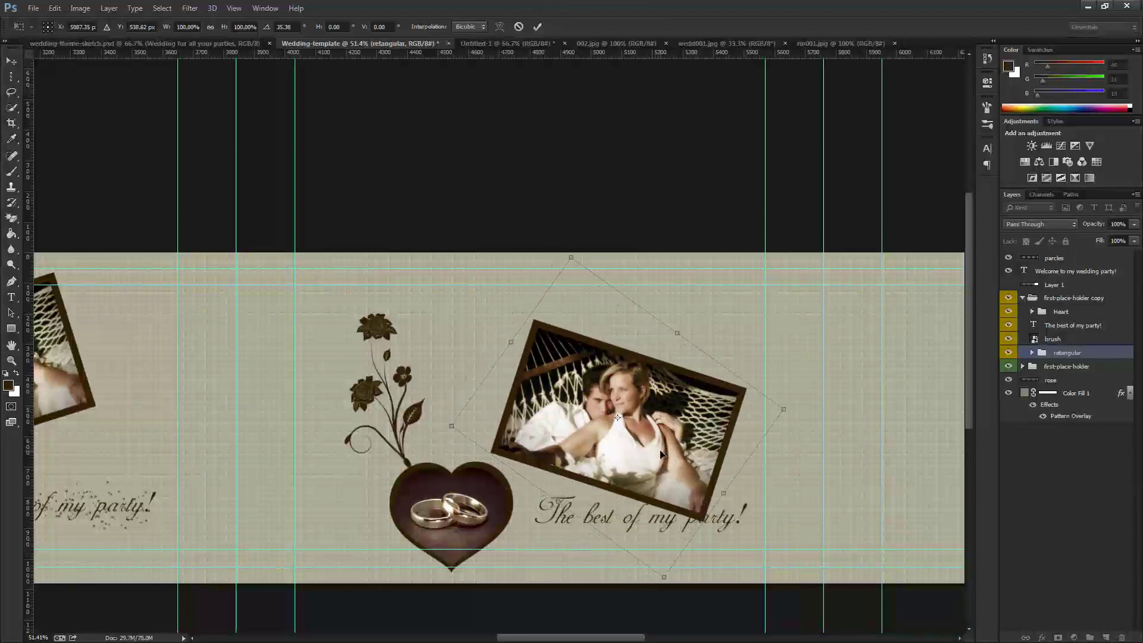
{"action": "key", "text": "Return"}
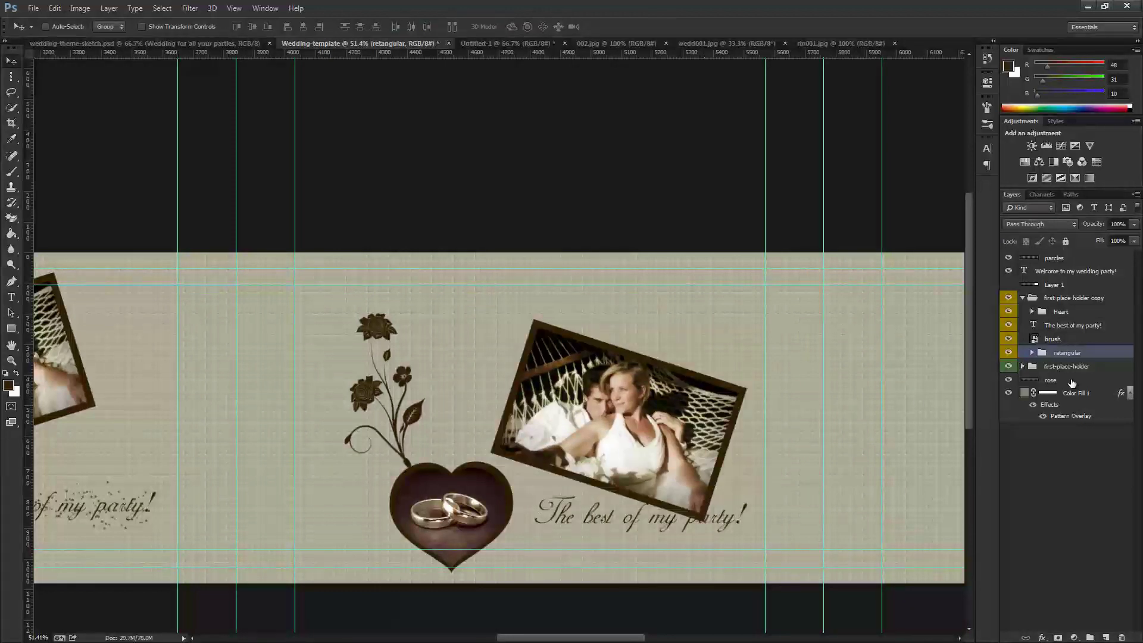
{"action": "left_click_drag", "start_coordinate": [1082, 354], "coordinate": [1102, 637]}
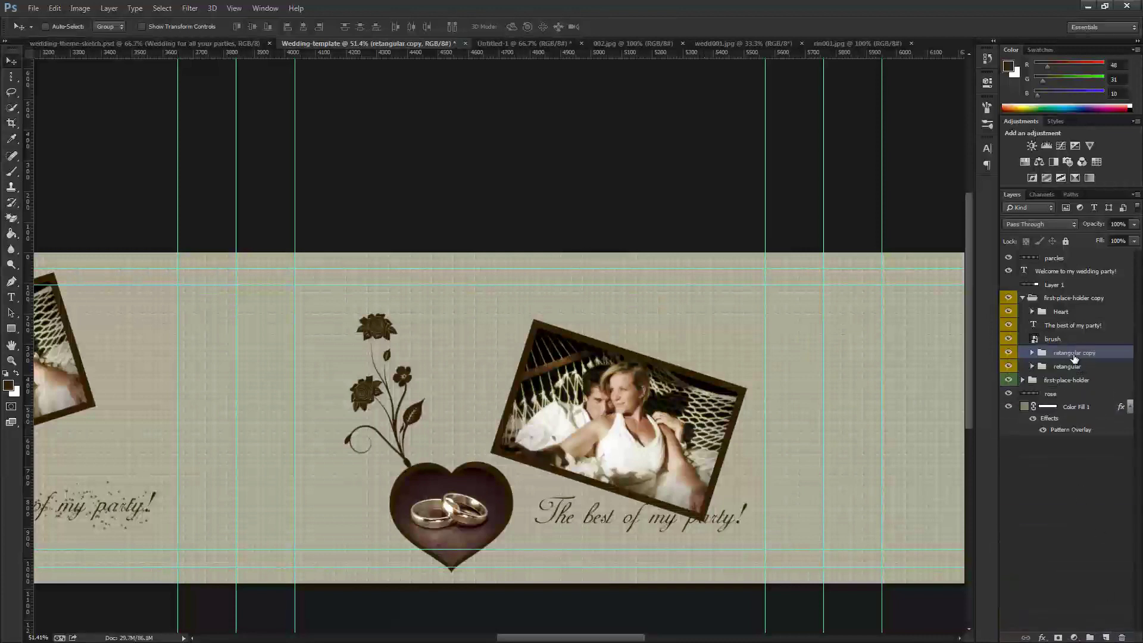
Rename the photo groups retangular two and retangular one
{"action": "double_click", "coordinate": [1074, 353]}
{"action": "double_click", "coordinate": [1080, 366]}
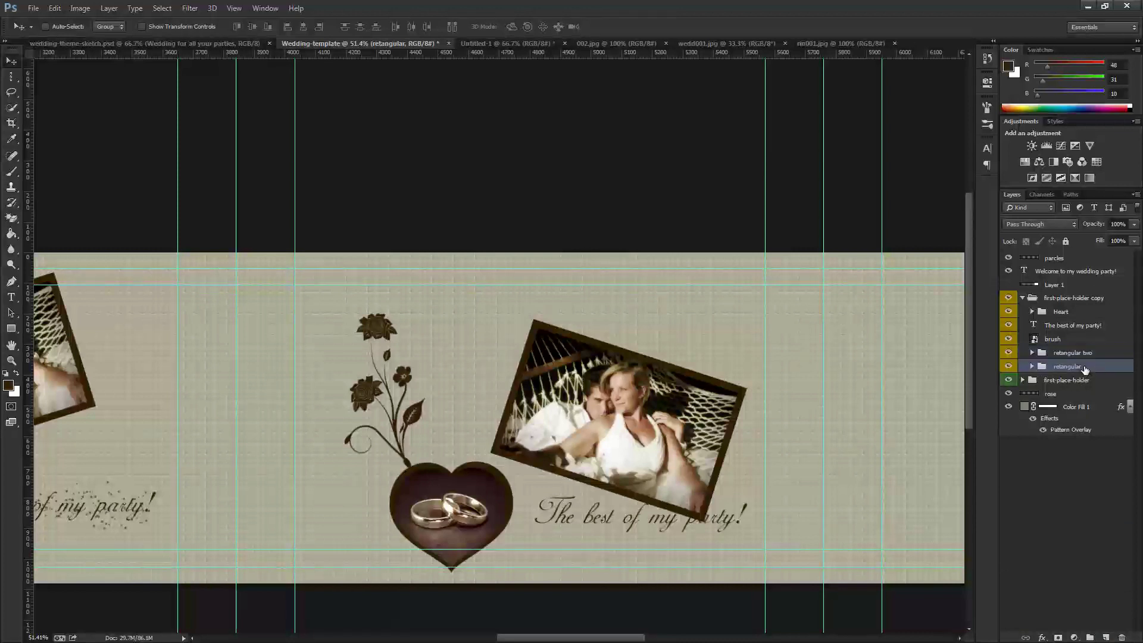
{"action": "left_click", "coordinate": [1084, 367]}
{"action": "type", "text": "one"}
{"action": "key", "text": "Return"}
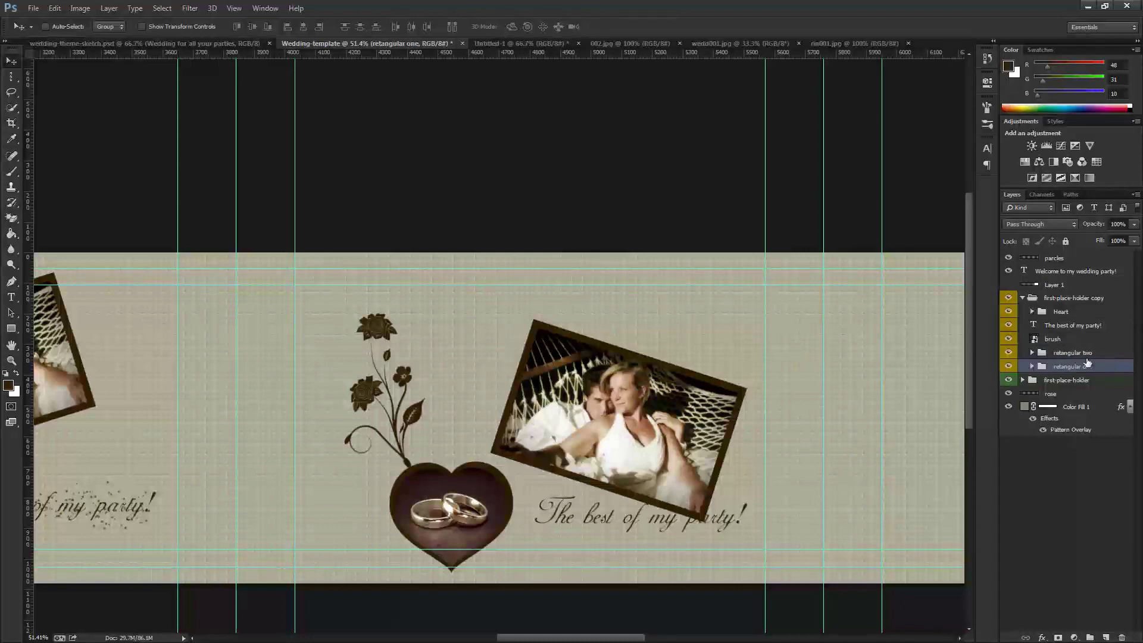
Move retangular two up over the flowers, rotate it to about -45°, and zoom to 66.67%
{"action": "left_click", "coordinate": [1079, 353]}
{"action": "left_click_drag", "start_coordinate": [656, 449], "coordinate": [493, 398]}
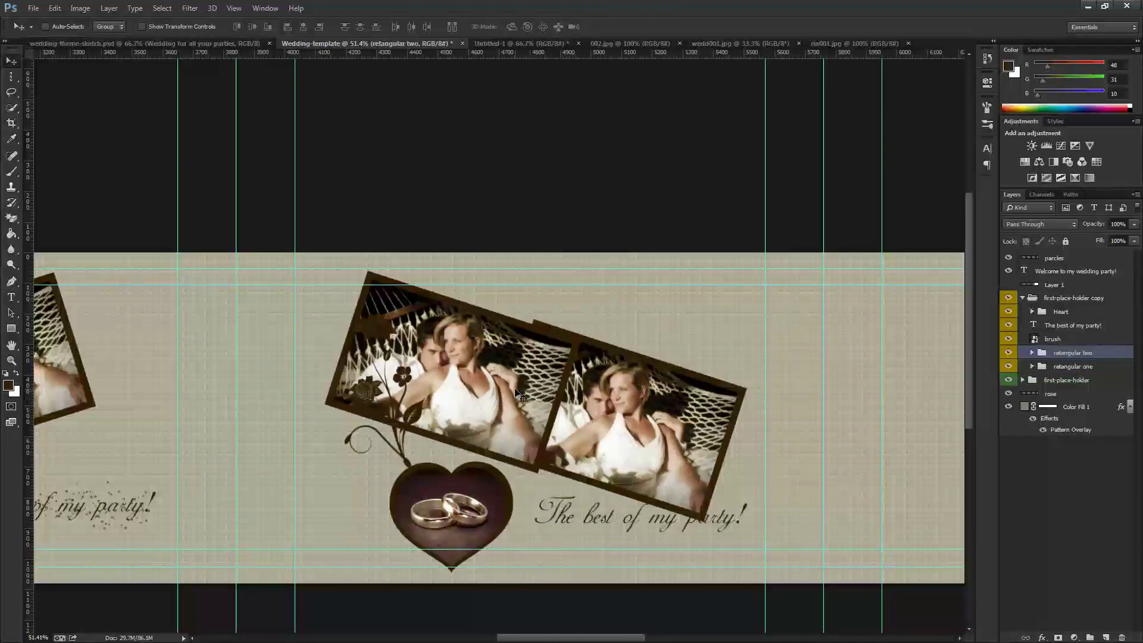
{"action": "key", "text": "ctrl+t"}
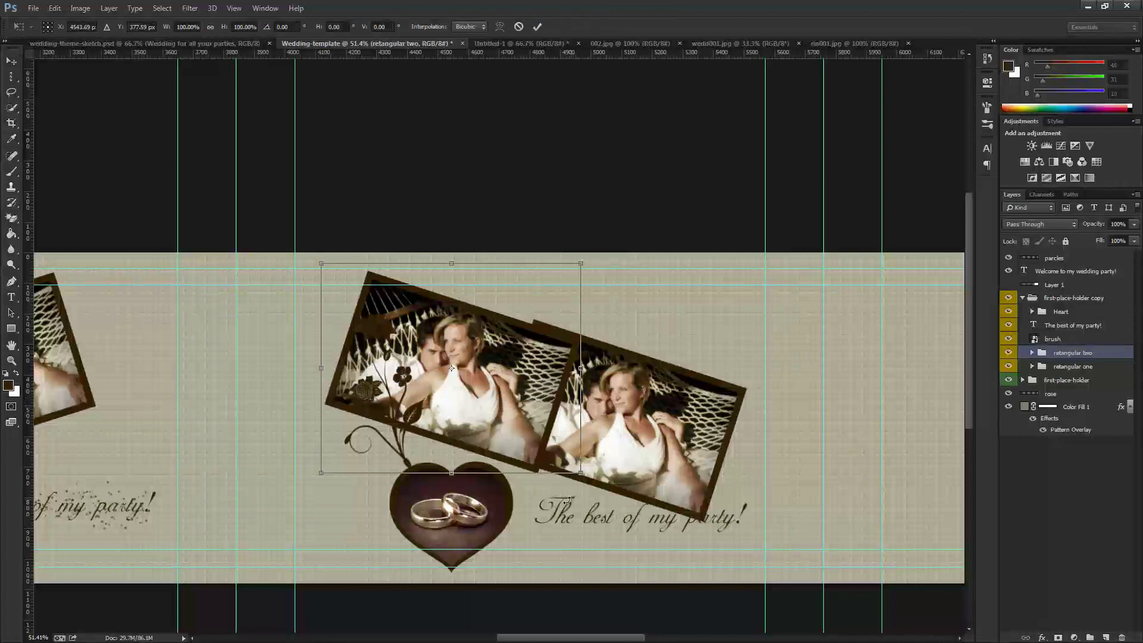
{"action": "left_click_drag", "start_coordinate": [593, 484], "coordinate": [632, 350]}
{"action": "left_click_drag", "start_coordinate": [528, 396], "coordinate": [567, 359]}
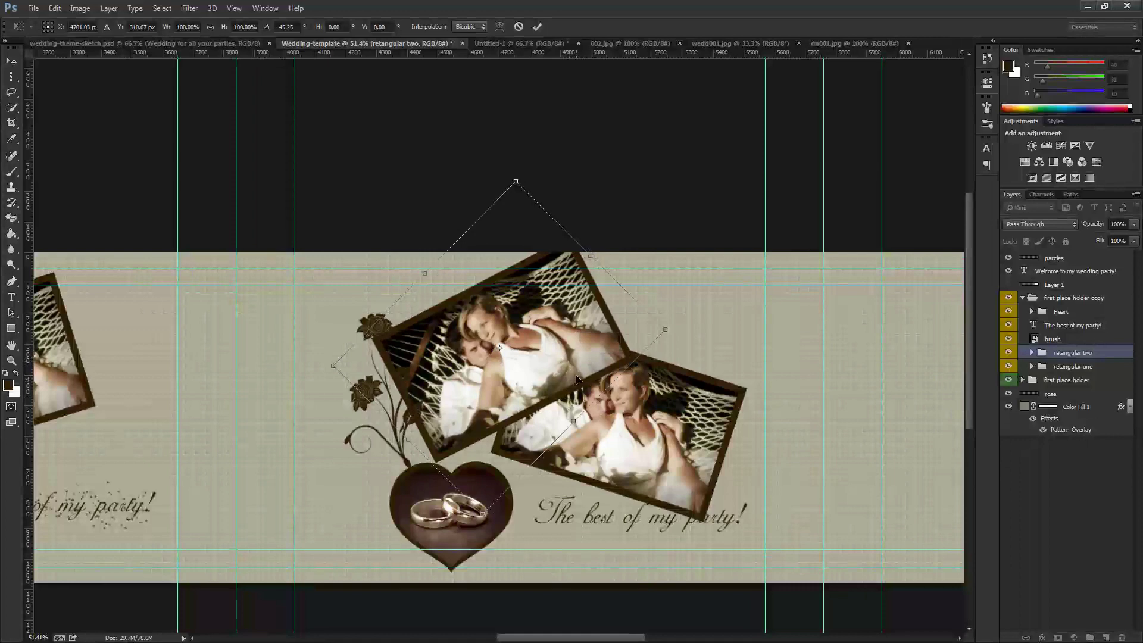
{"action": "key", "text": "Return"}
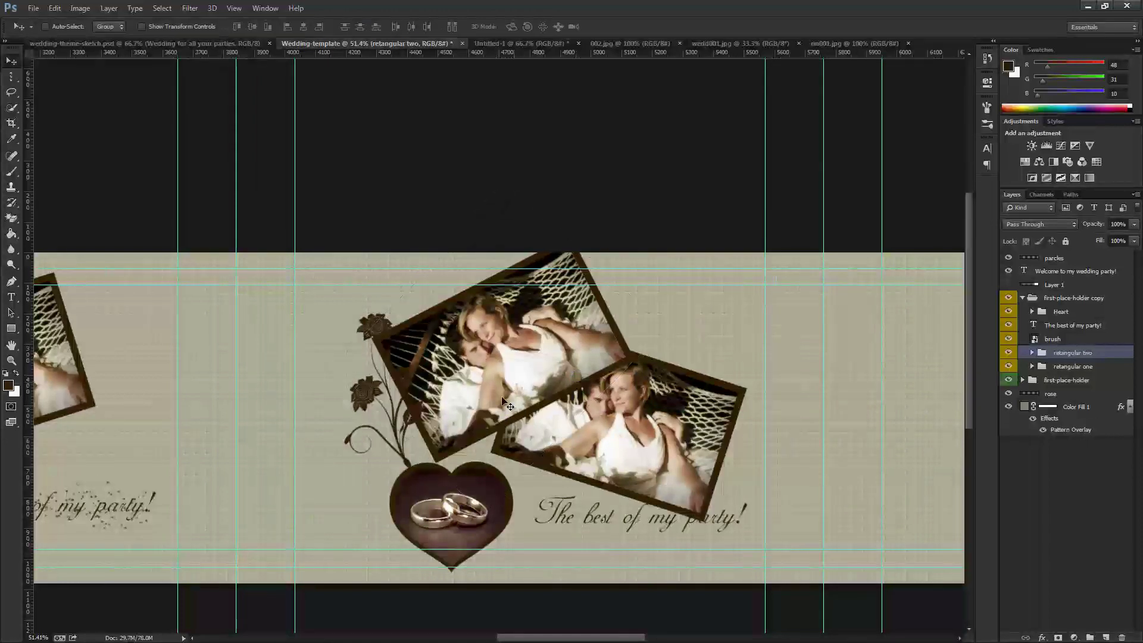
{"action": "key", "text": "z"}
{"action": "left_click", "coordinate": [434, 359]}
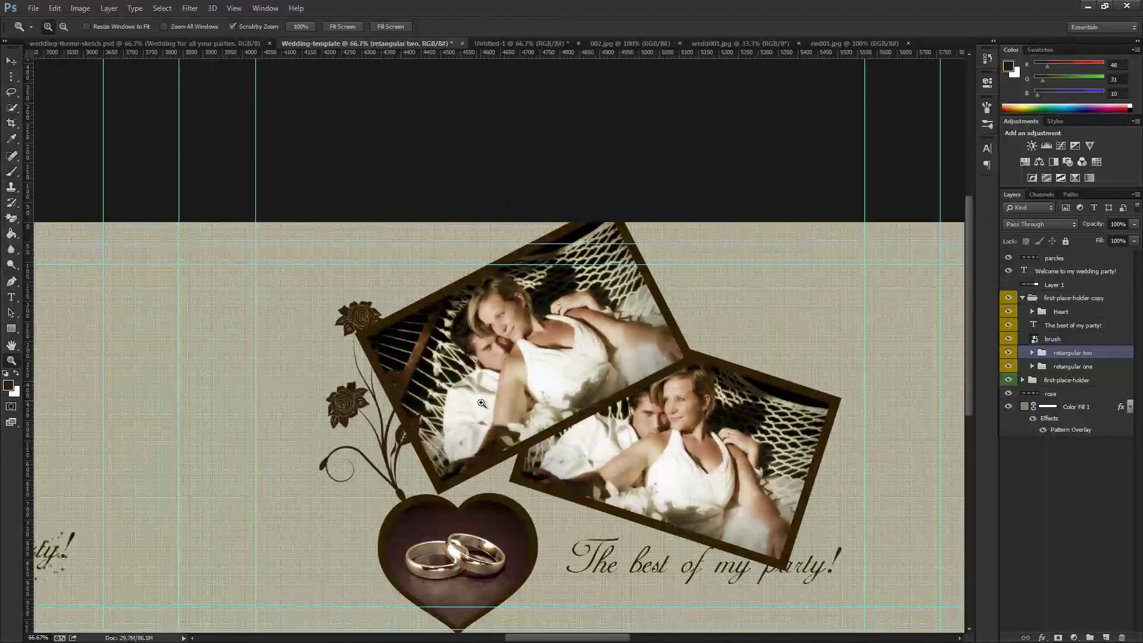
Scale the upper photo, retangular two, down to about 78.6%
{"action": "left_click_drag", "start_coordinate": [553, 423], "coordinate": [485, 351]}
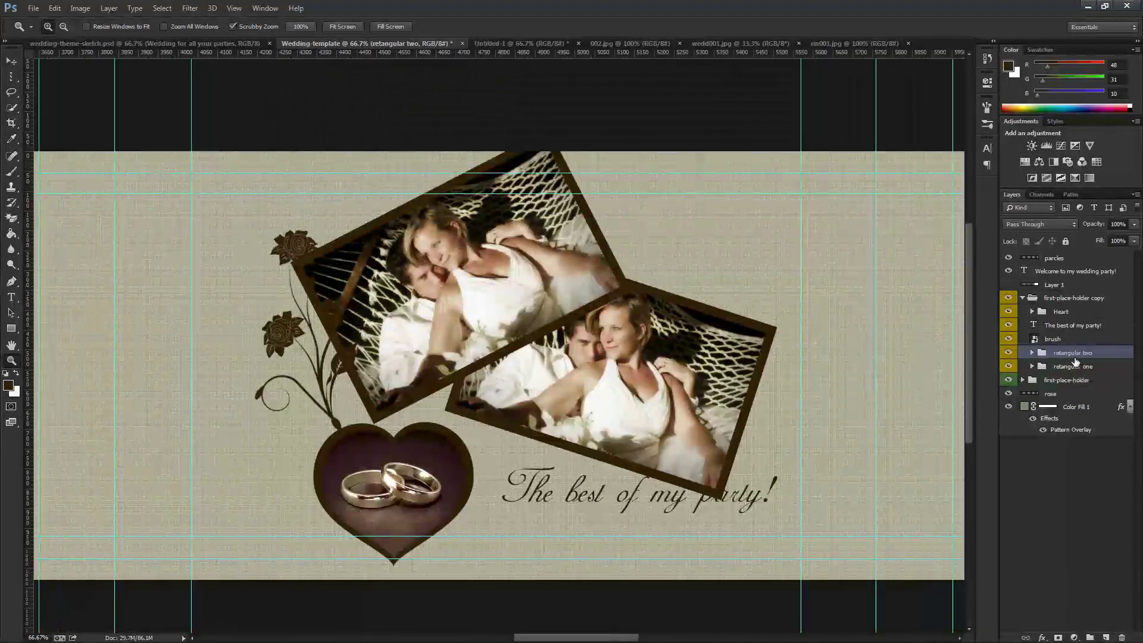
{"action": "key", "text": "ctrl+t"}
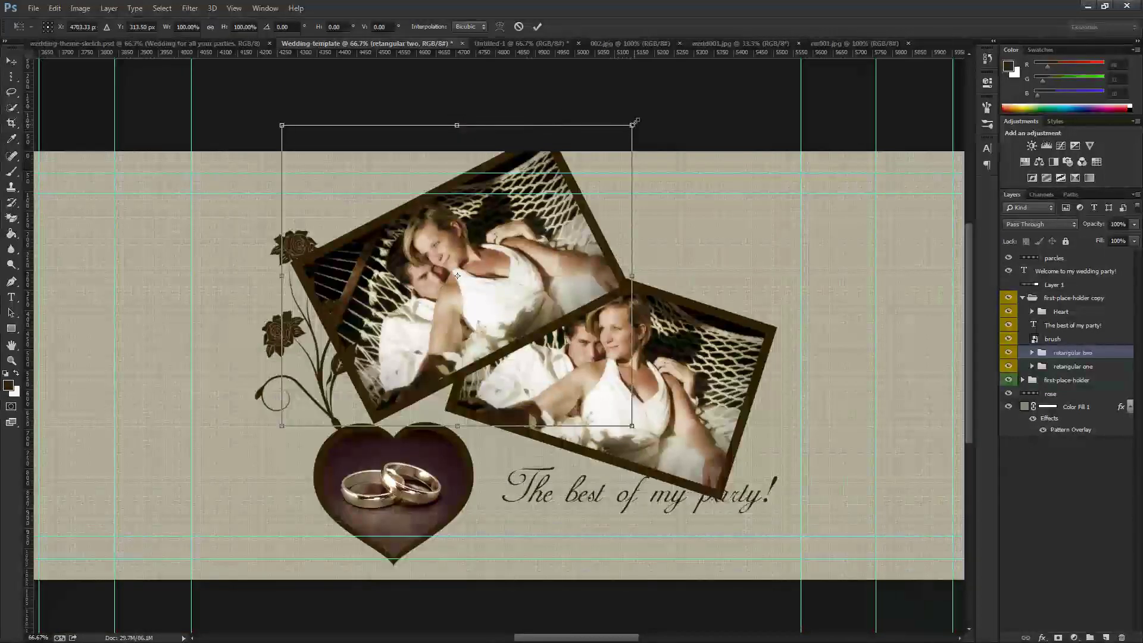
{"action": "left_click_drag", "start_coordinate": [622, 138], "coordinate": [593, 169]}
{"action": "key", "text": "Return"}
{"action": "key", "text": "z"}
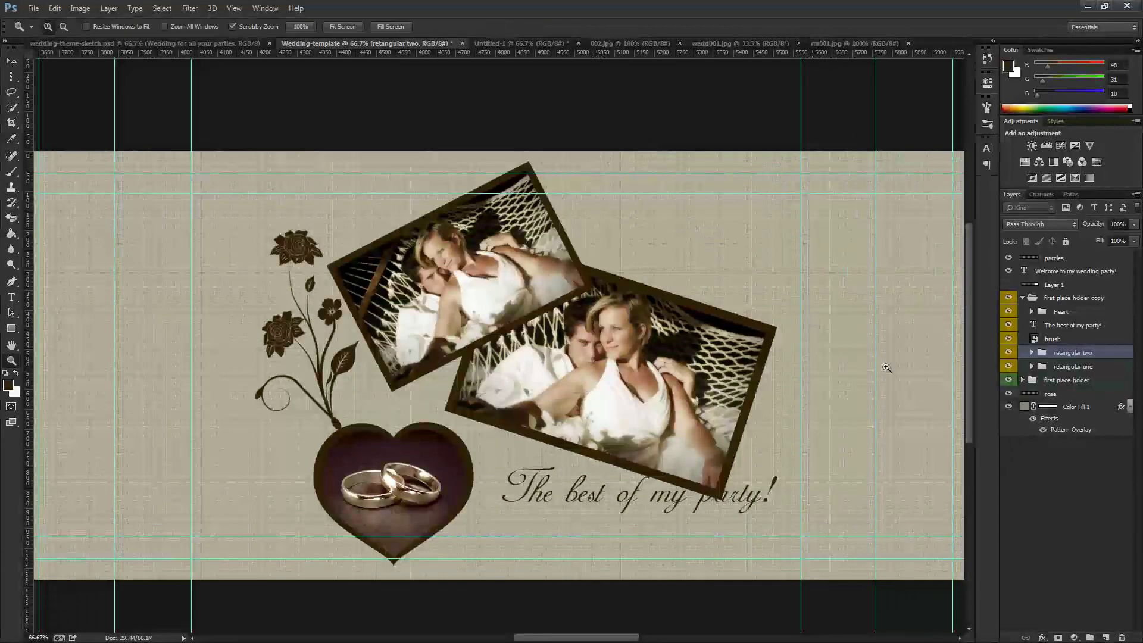
Scale retangular one to 73% and reposition it so the photos overlap at one corner
{"action": "left_click", "coordinate": [1084, 366]}
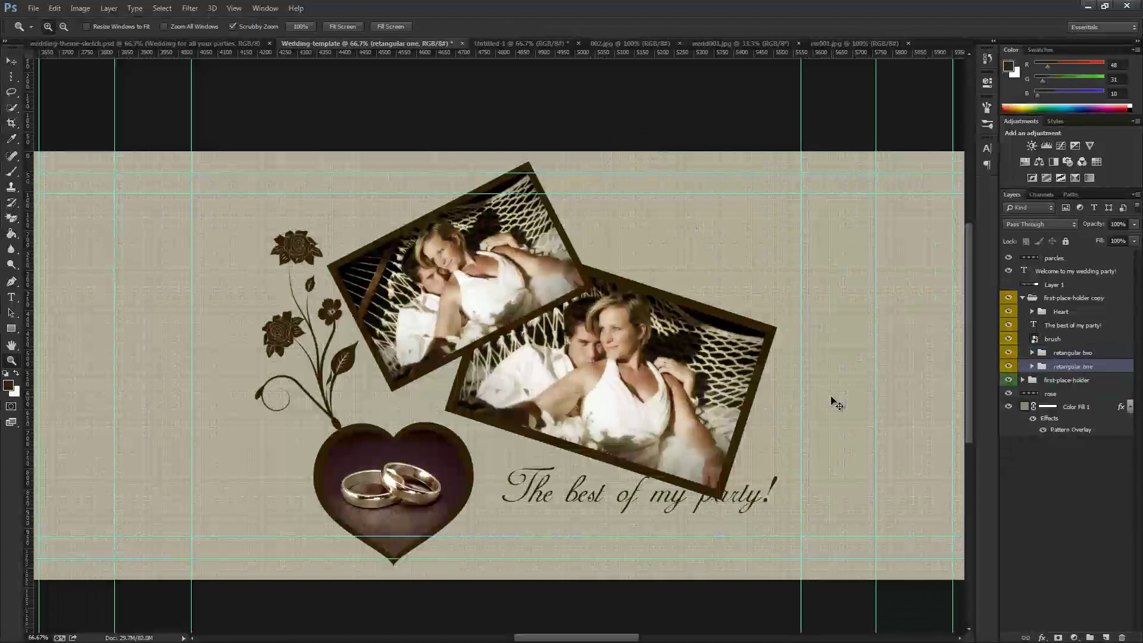
{"action": "key", "text": "ctrl+t"}
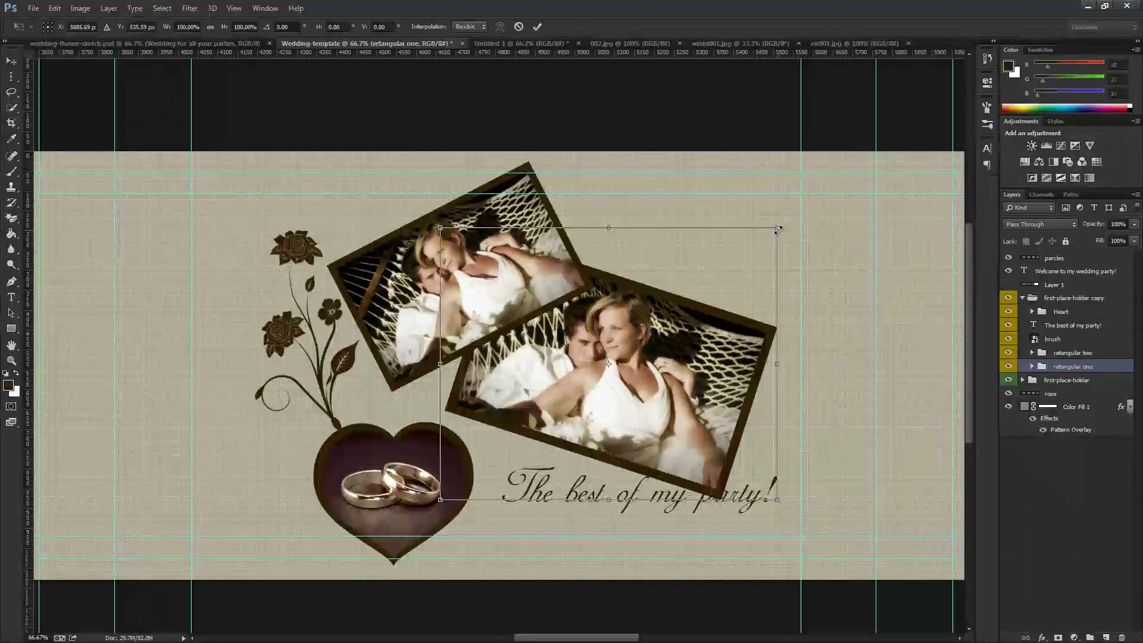
{"action": "left_click_drag", "start_coordinate": [778, 229], "coordinate": [731, 263]}
{"action": "left_click_drag", "start_coordinate": [608, 363], "coordinate": [643, 426]}
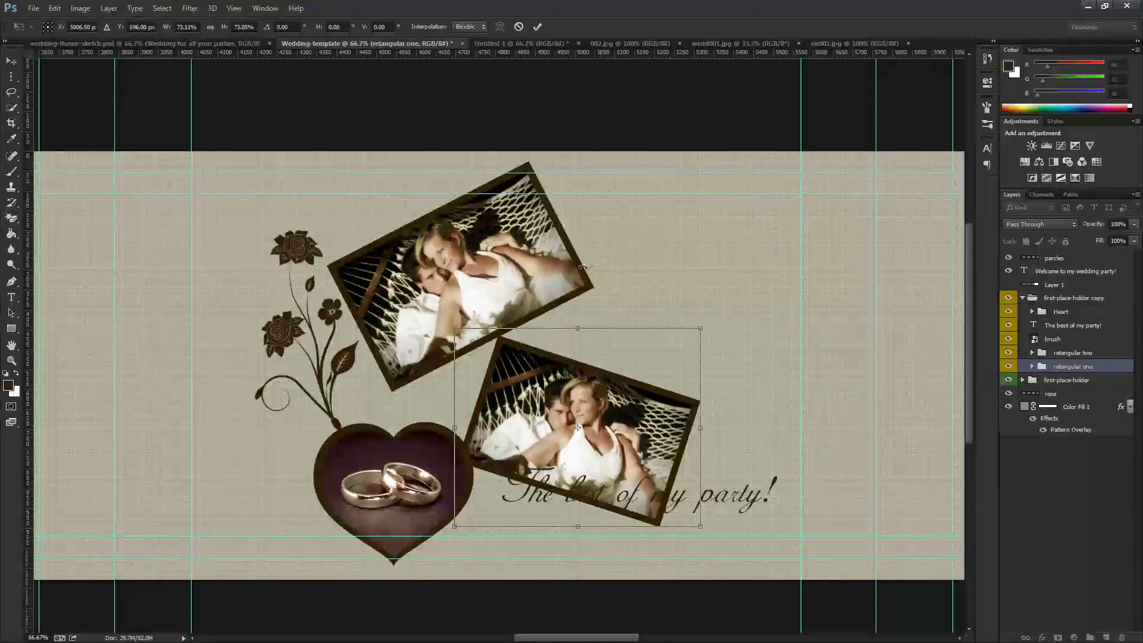
{"action": "key", "text": "z"}
{"action": "key", "text": "Return"}
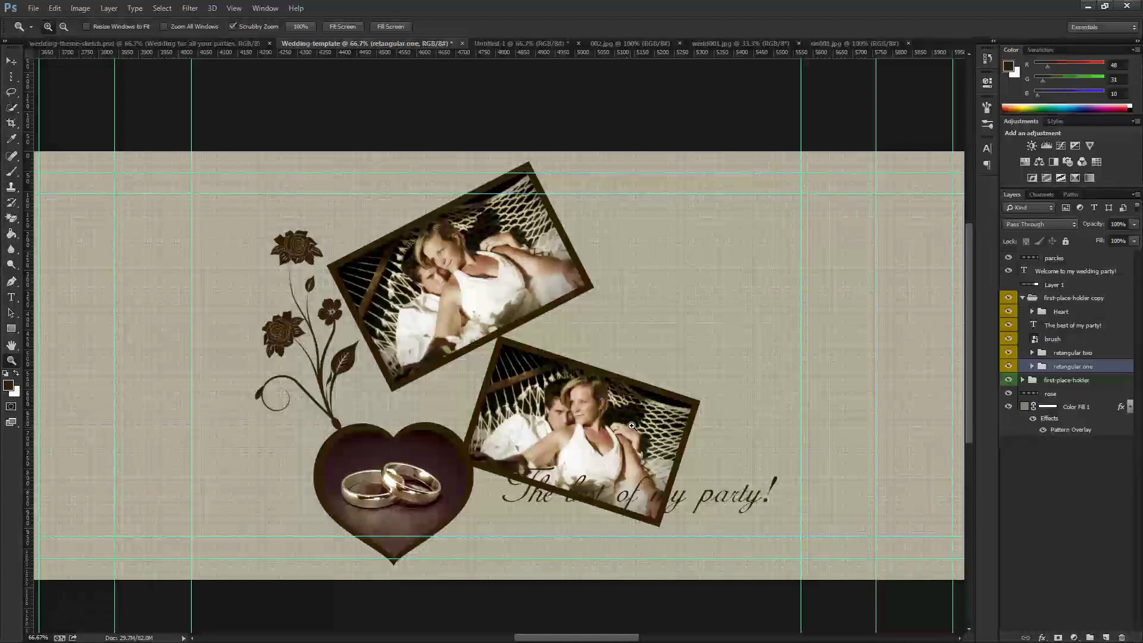
{"action": "key", "text": "v"}
{"action": "left_click_drag", "start_coordinate": [626, 444], "coordinate": [662, 406]}
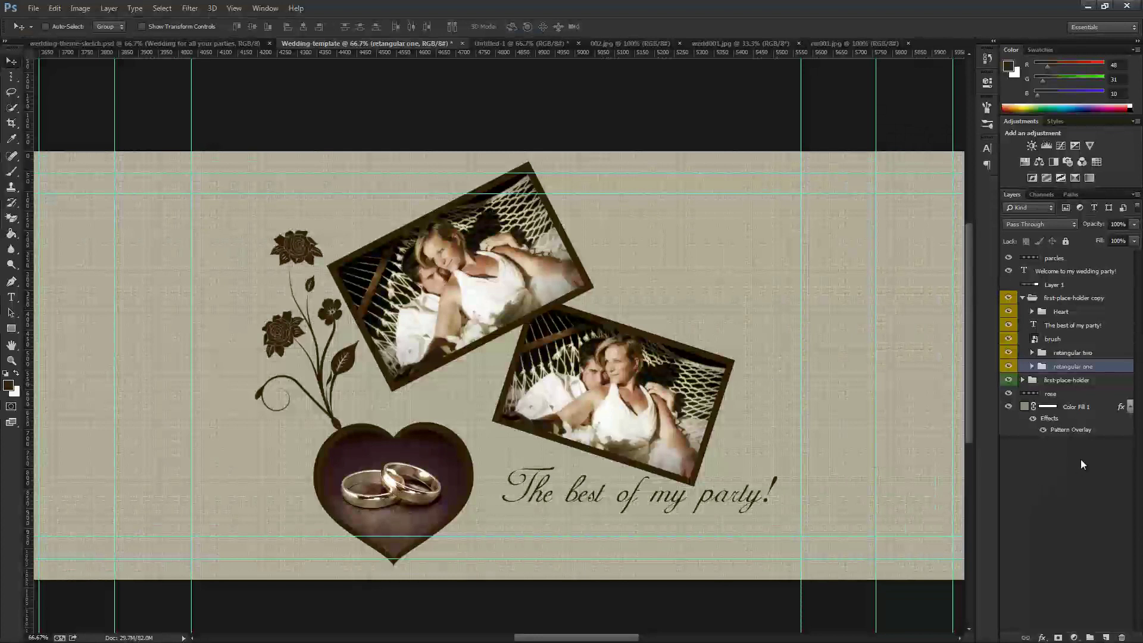
Stack retangular one above retangular two and nudge the upper photo right and down
{"action": "left_click_drag", "start_coordinate": [1081, 369], "coordinate": [1077, 348]}
{"action": "left_click", "coordinate": [1057, 369]}
{"action": "left_click_drag", "start_coordinate": [495, 259], "coordinate": [532, 267]}
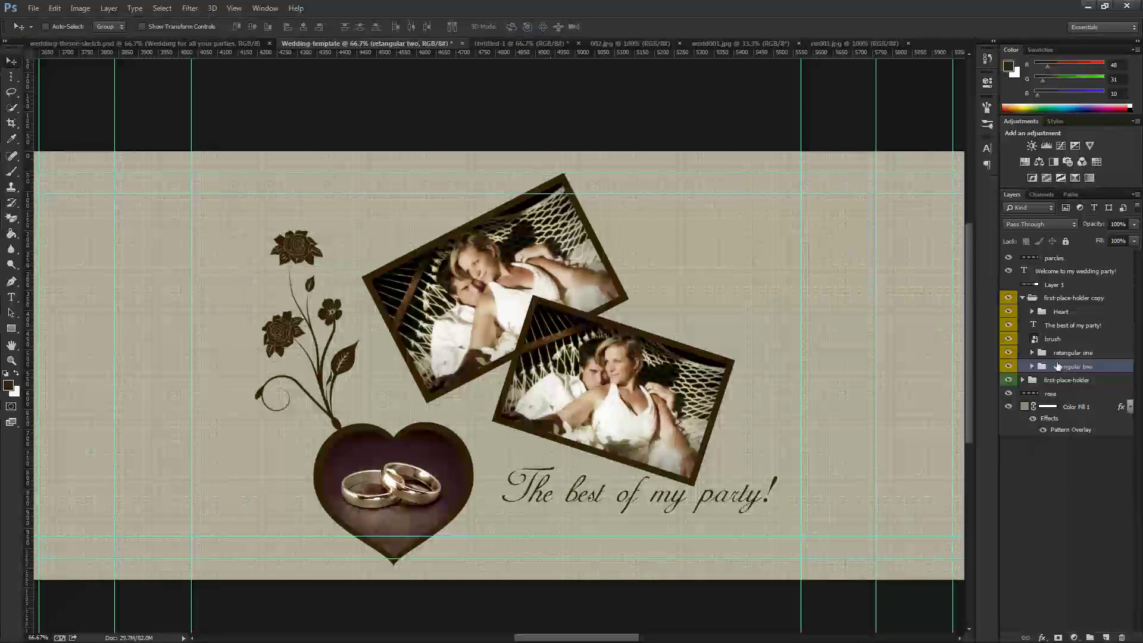
Move the rings heart up and to the right beneath the photos
{"action": "left_click", "coordinate": [1056, 313]}
{"action": "left_click_drag", "start_coordinate": [428, 465], "coordinate": [457, 435]}
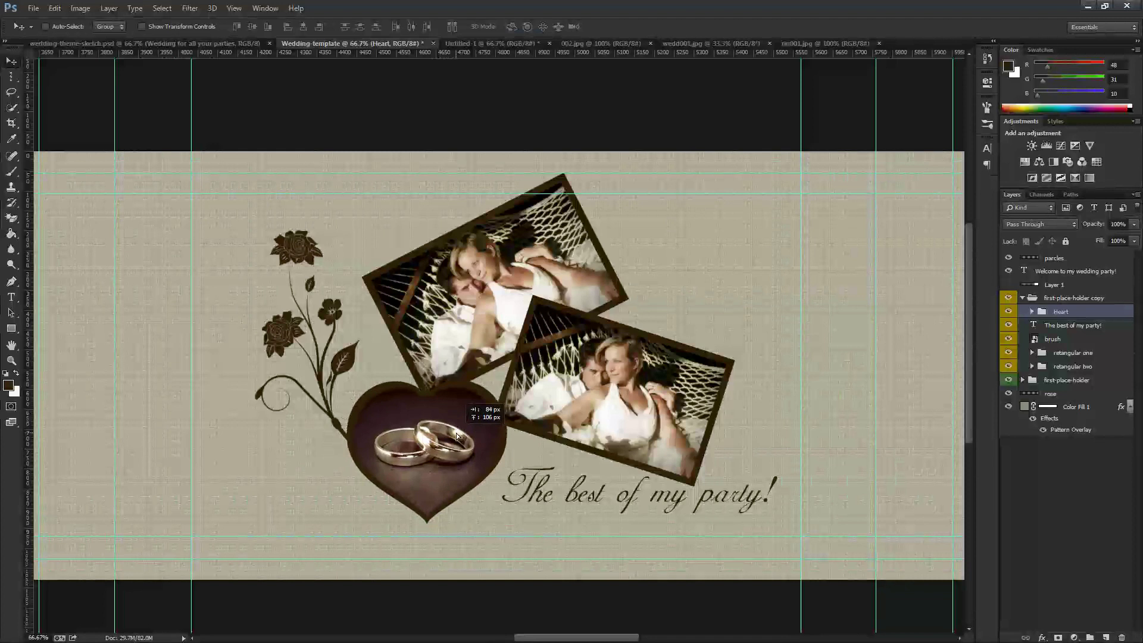
{"action": "left_click_drag", "start_coordinate": [460, 439], "coordinate": [459, 440]}
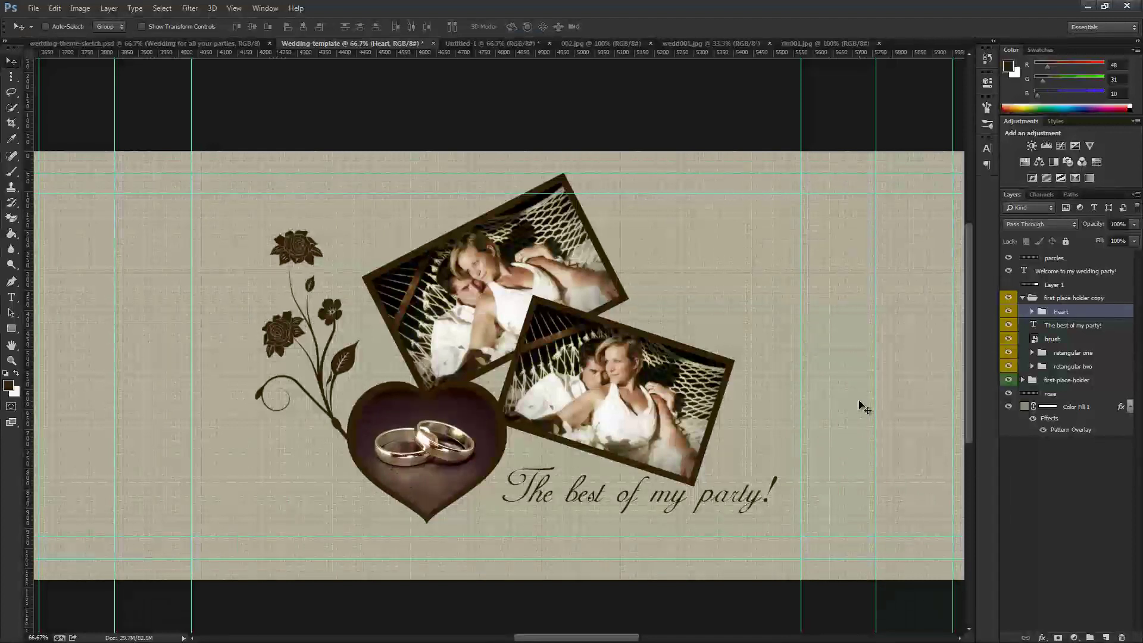
{"action": "left_click", "coordinate": [1055, 340]}
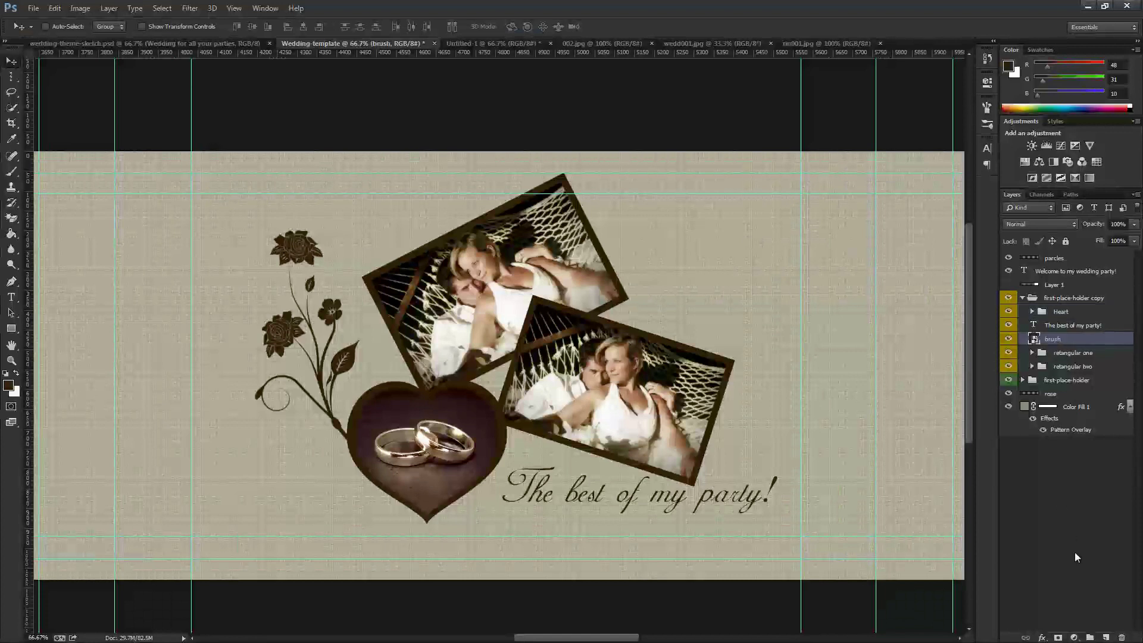
Add a new empty layer named beush above the brush layer
{"action": "left_click", "coordinate": [1108, 637]}
{"action": "double_click", "coordinate": [1059, 339]}
{"action": "type", "text": "beush"}
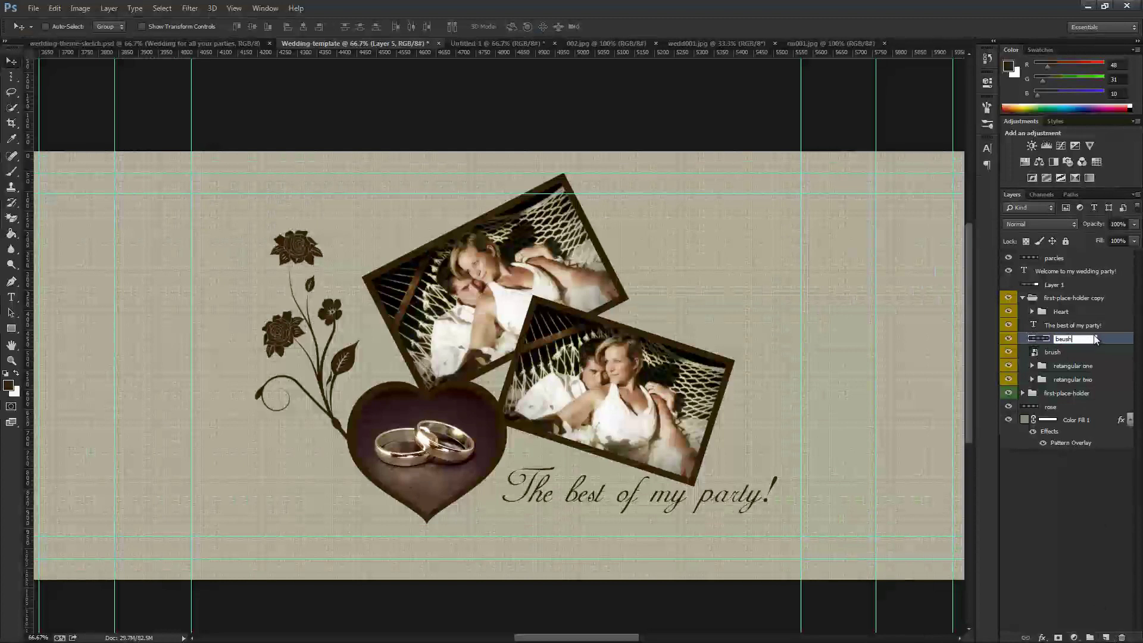
{"action": "key", "text": "Return"}
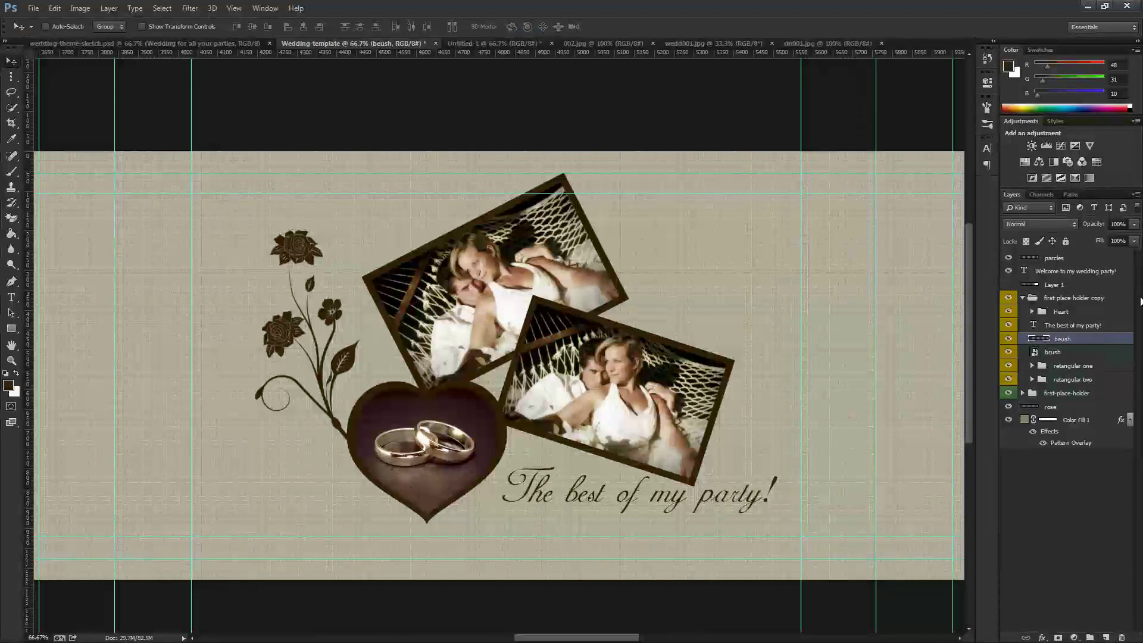
Delete the original brush flower ornament layer
{"action": "left_click", "coordinate": [1063, 352]}
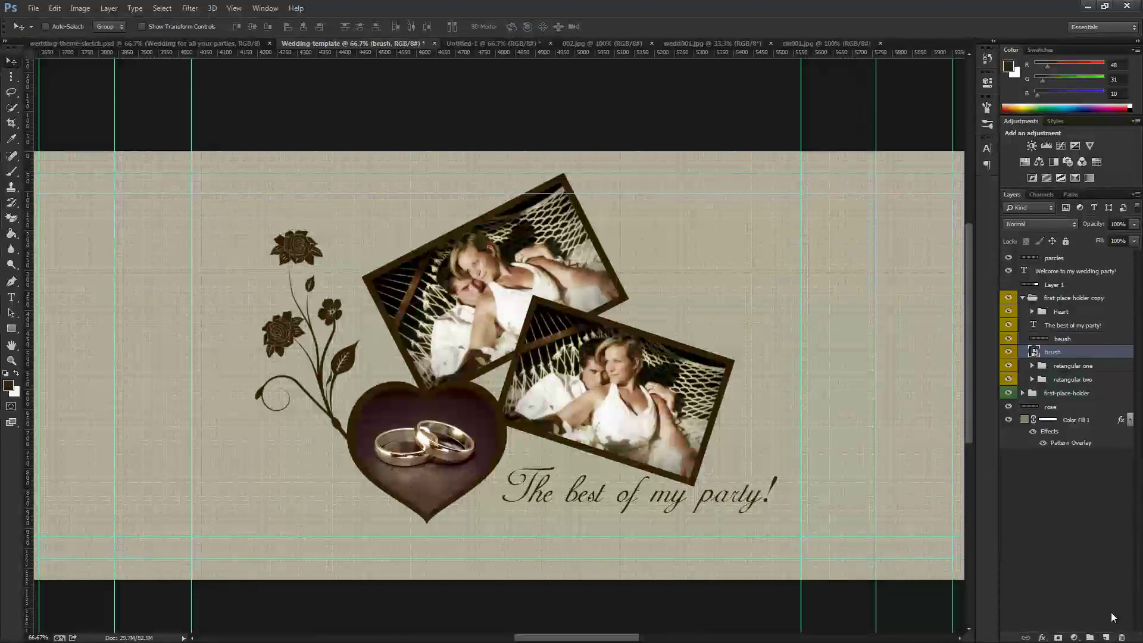
{"action": "left_click", "coordinate": [1121, 638]}
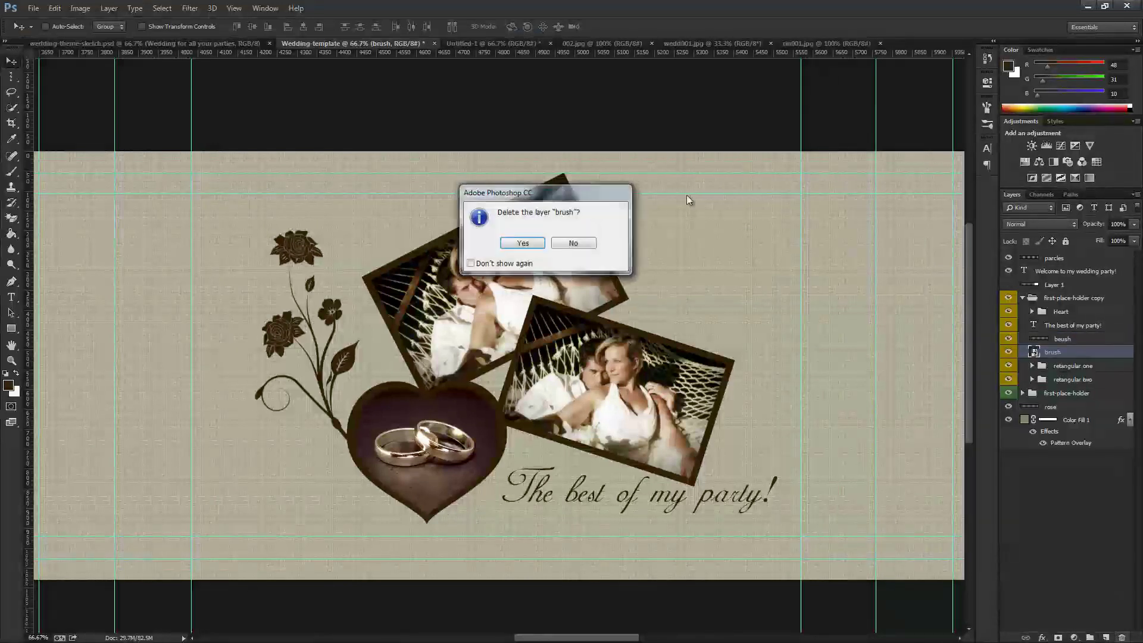
{"action": "left_click", "coordinate": [534, 246]}
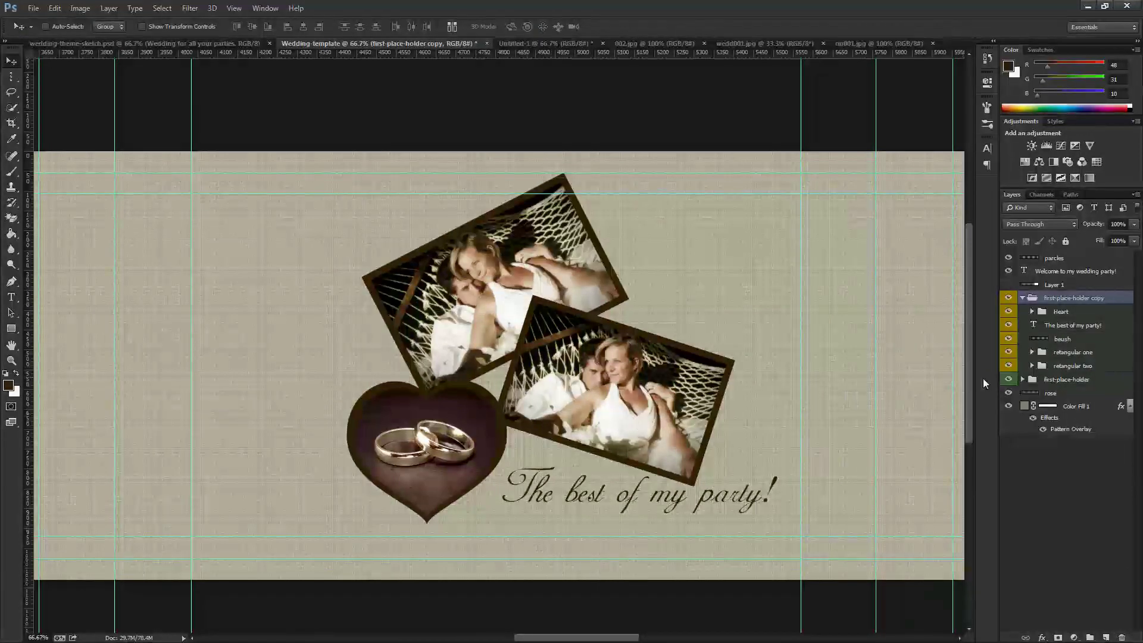
{"action": "left_click", "coordinate": [1063, 340]}
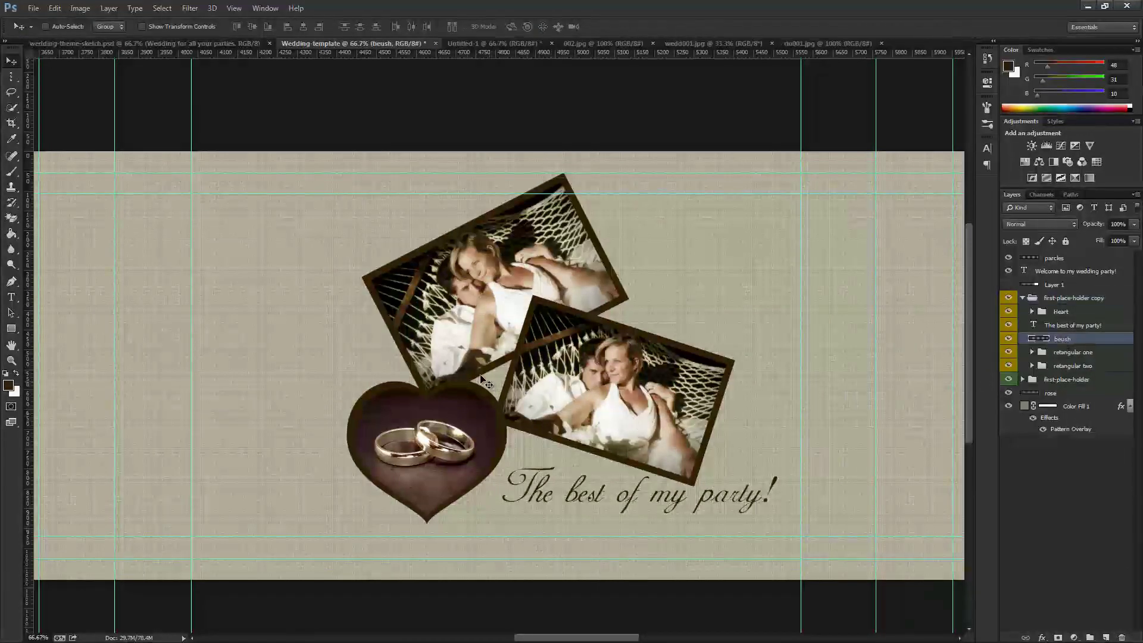
{"action": "key", "text": "b"}
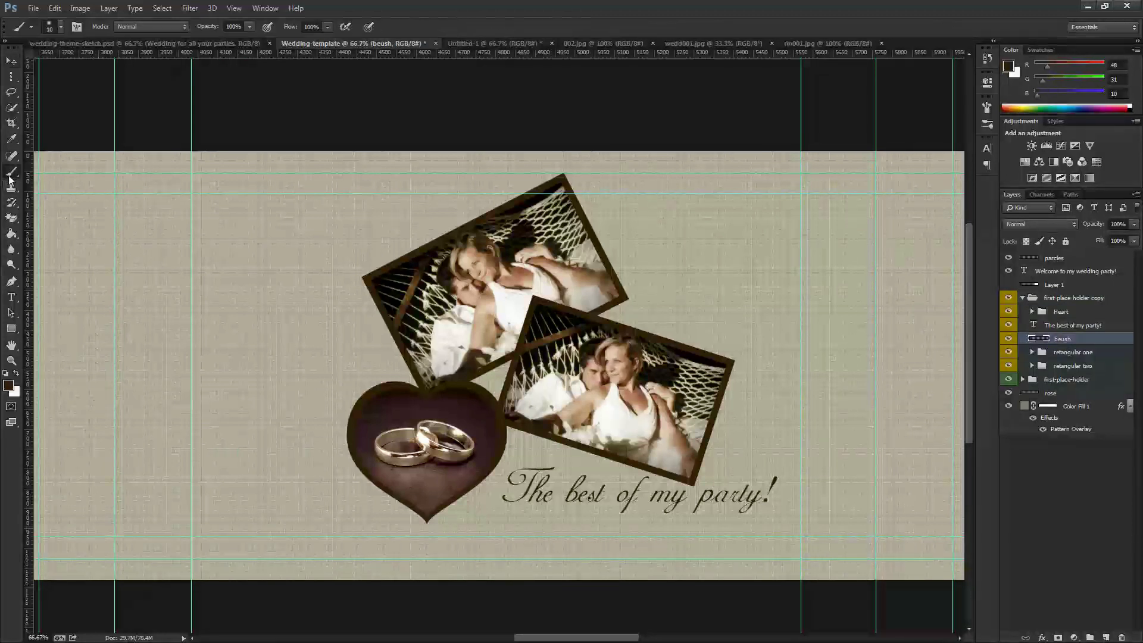
Choose the 1039 flourish brush from the Brush Preset picker
{"action": "left_click", "coordinate": [63, 29]}
{"action": "scroll", "coordinate": [264, 217], "scroll_direction": "down", "scroll_amount": 3}
{"action": "left_click_drag", "start_coordinate": [260, 205], "coordinate": [256, 344]}
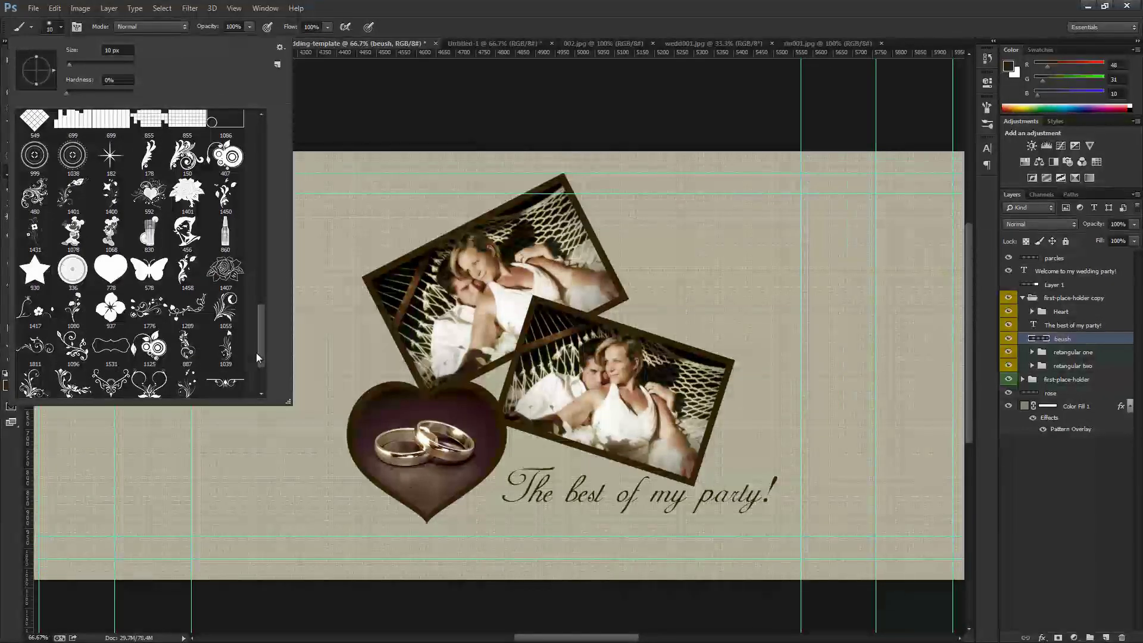
{"action": "scroll", "coordinate": [256, 352], "scroll_direction": "down", "scroll_amount": 2}
{"action": "left_click", "coordinate": [228, 311]}
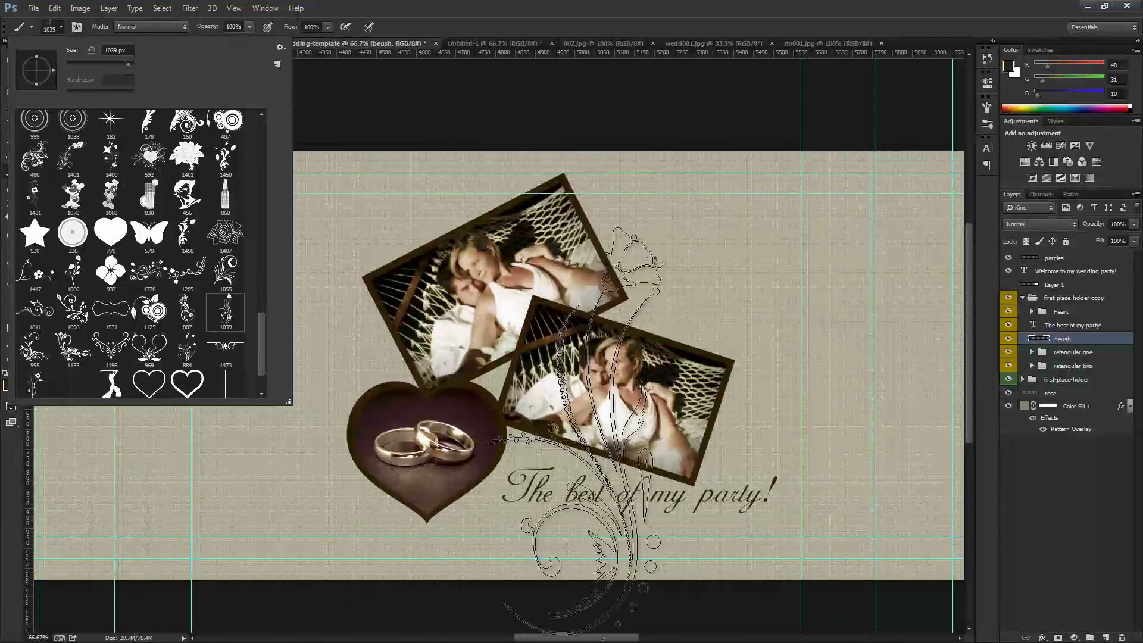
{"action": "left_click", "coordinate": [1045, 505]}
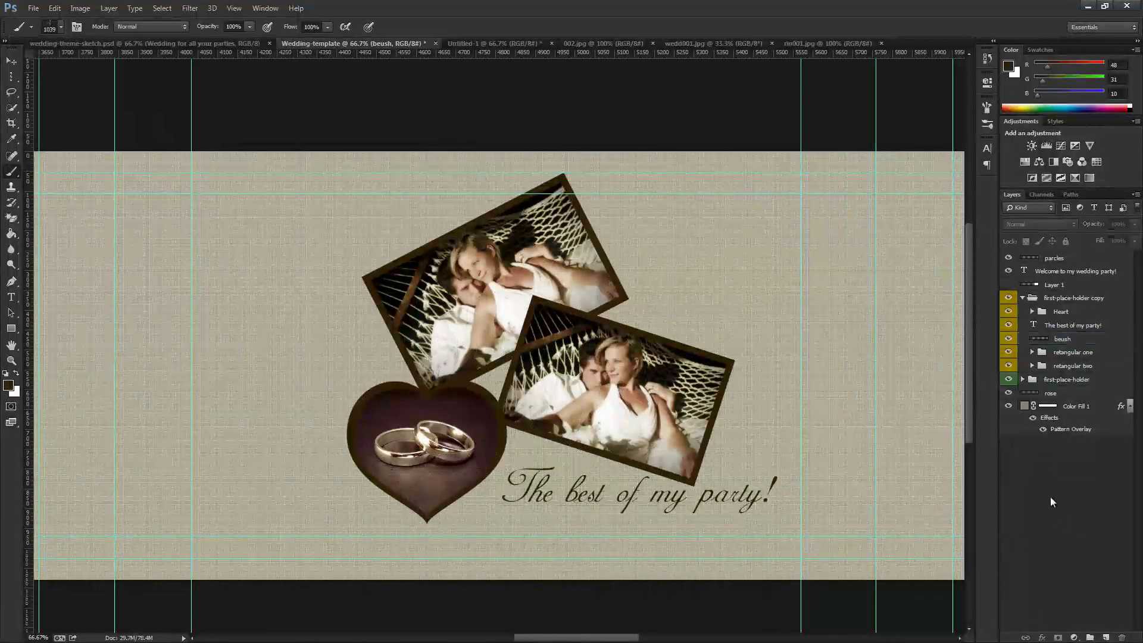
{"action": "left_click", "coordinate": [1050, 339]}
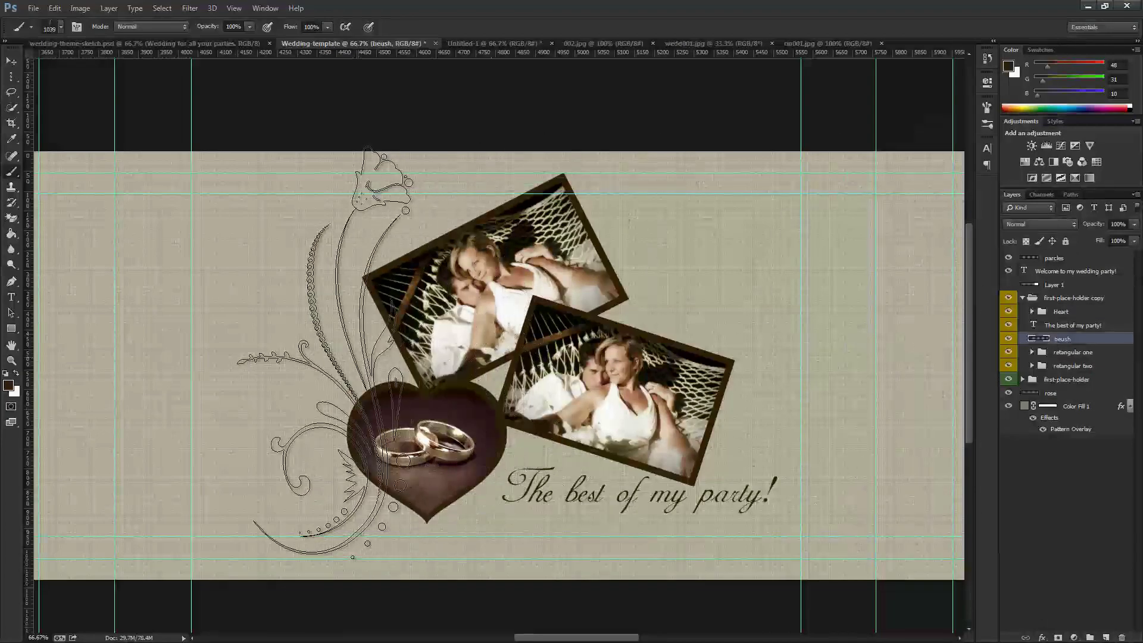
Stamp the flourish left of the rings heart and convert the beush layer to a smart object
{"action": "left_click", "coordinate": [299, 364]}
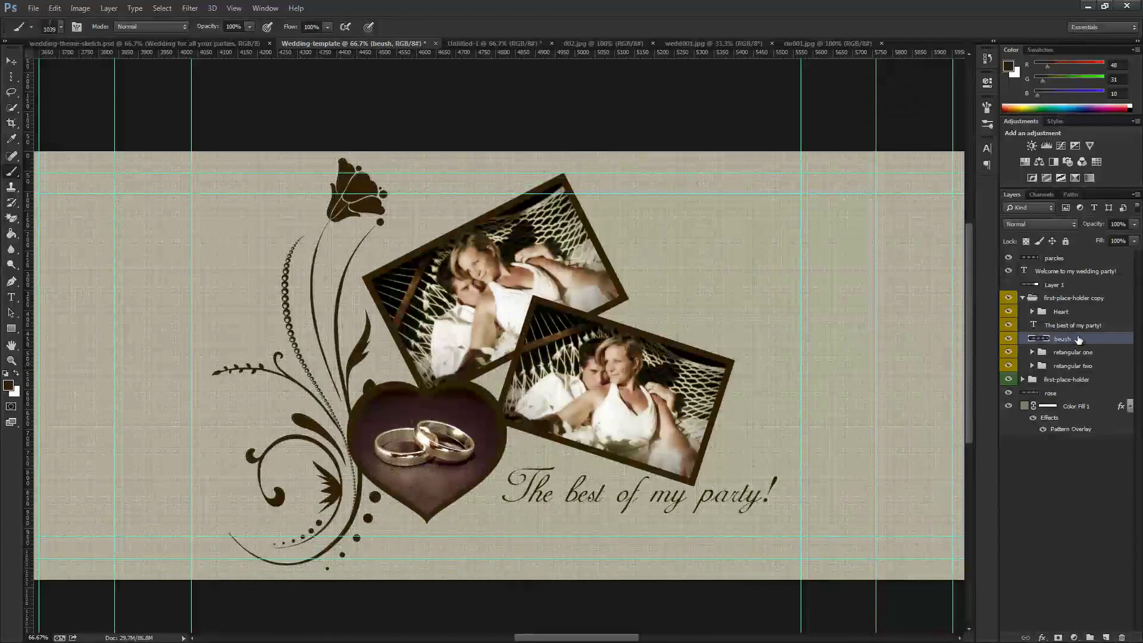
{"action": "right_click", "coordinate": [1079, 339]}
{"action": "left_click", "coordinate": [995, 240]}
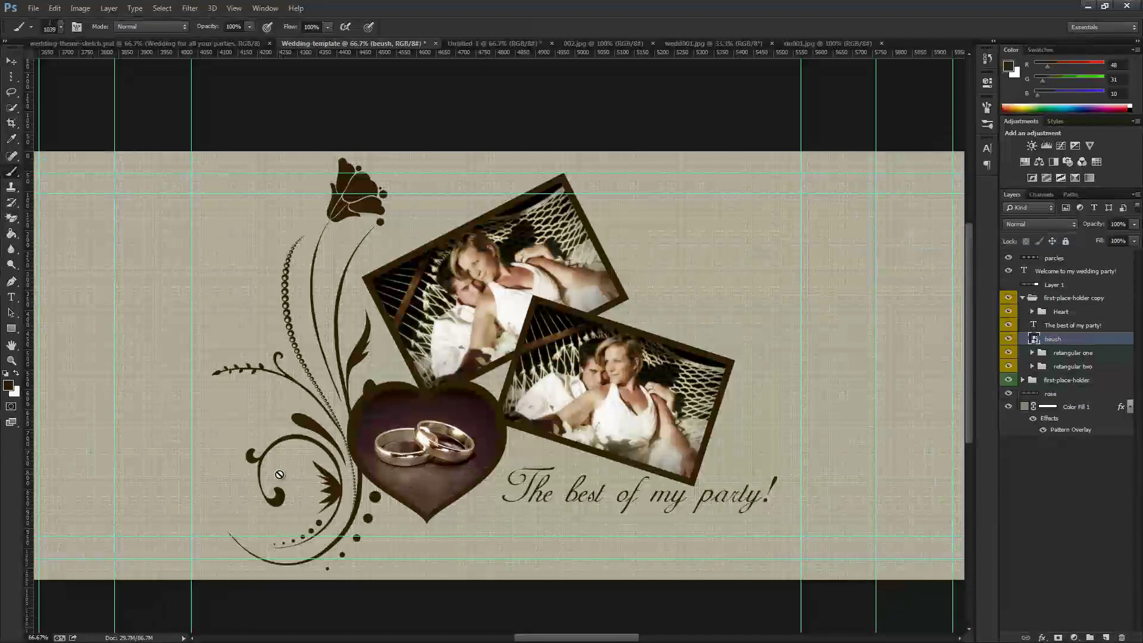
Scale the flourish to about 57%, flip it horizontally, and tilt it about 21° beside the ring heart
{"action": "key", "text": "v"}
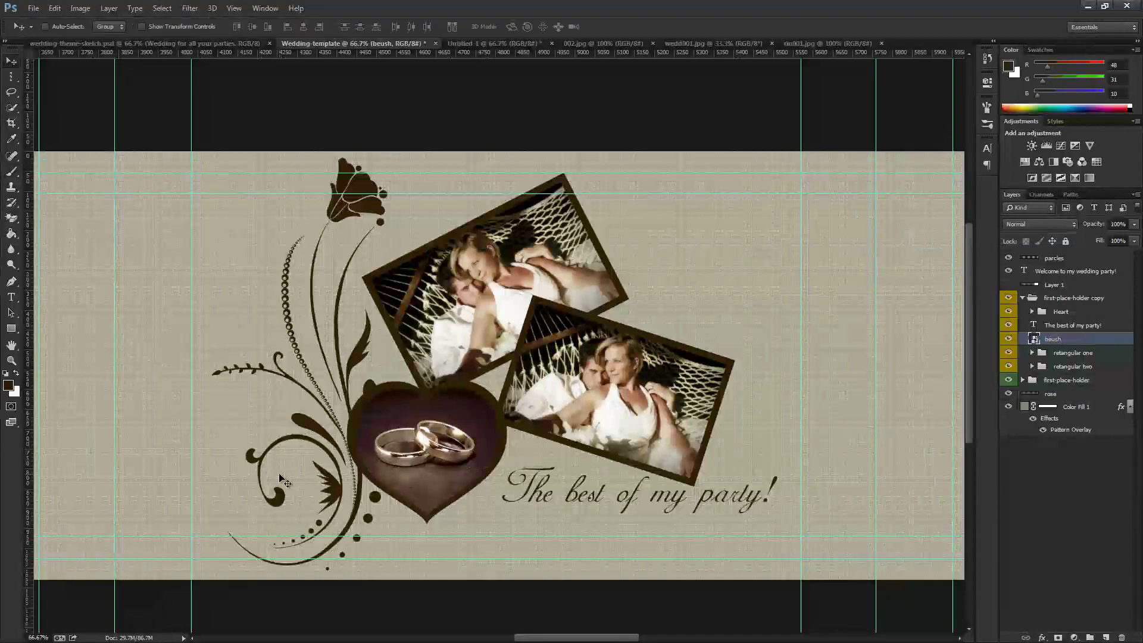
{"action": "key", "text": "ctrl+t"}
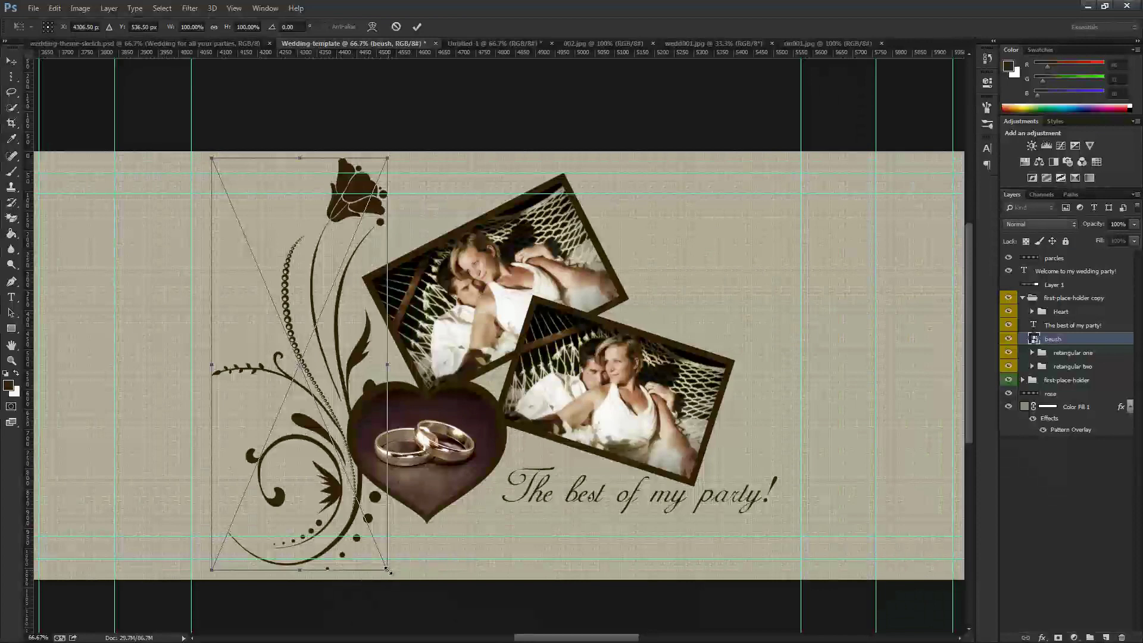
{"action": "left_click_drag", "start_coordinate": [377, 560], "coordinate": [350, 481]}
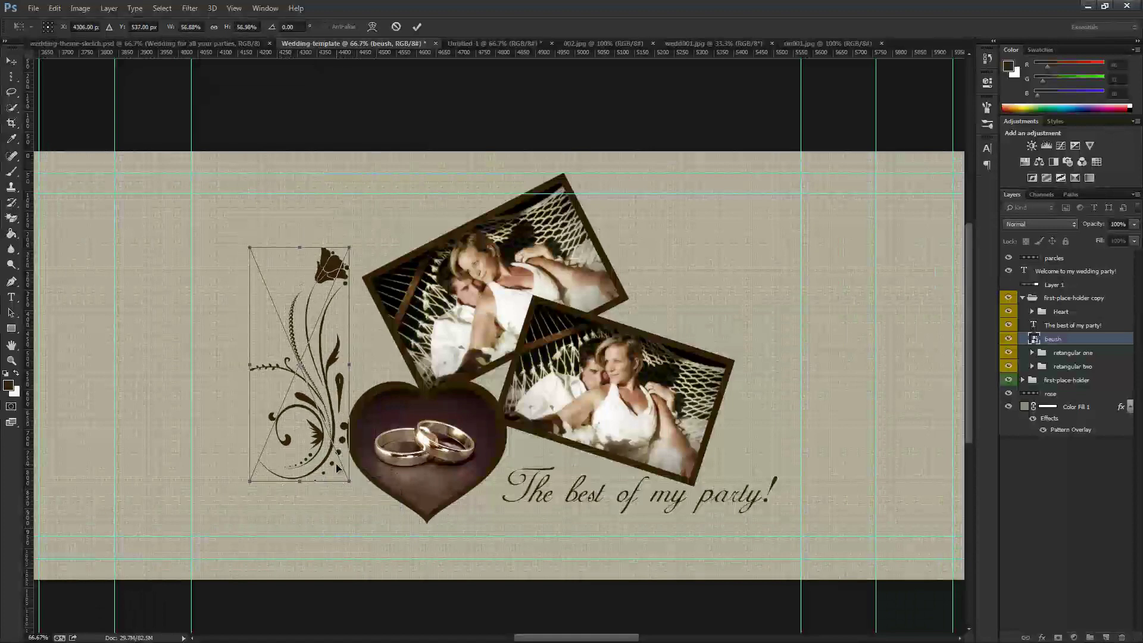
{"action": "left_click_drag", "start_coordinate": [359, 500], "coordinate": [434, 420]}
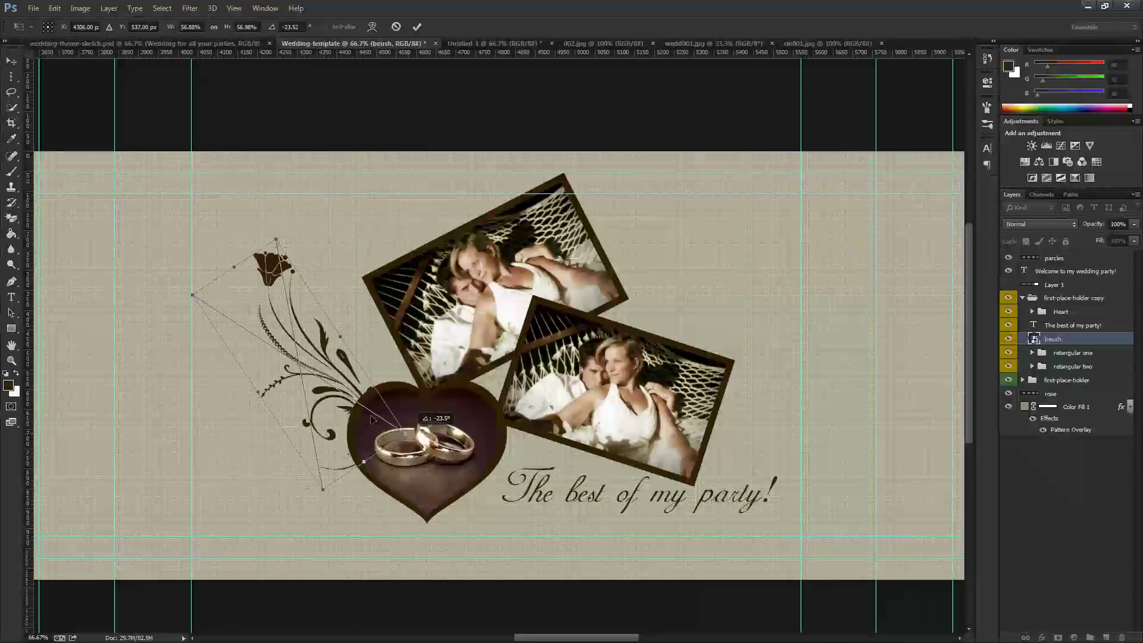
{"action": "right_click", "coordinate": [339, 366]}
{"action": "left_click", "coordinate": [394, 529]}
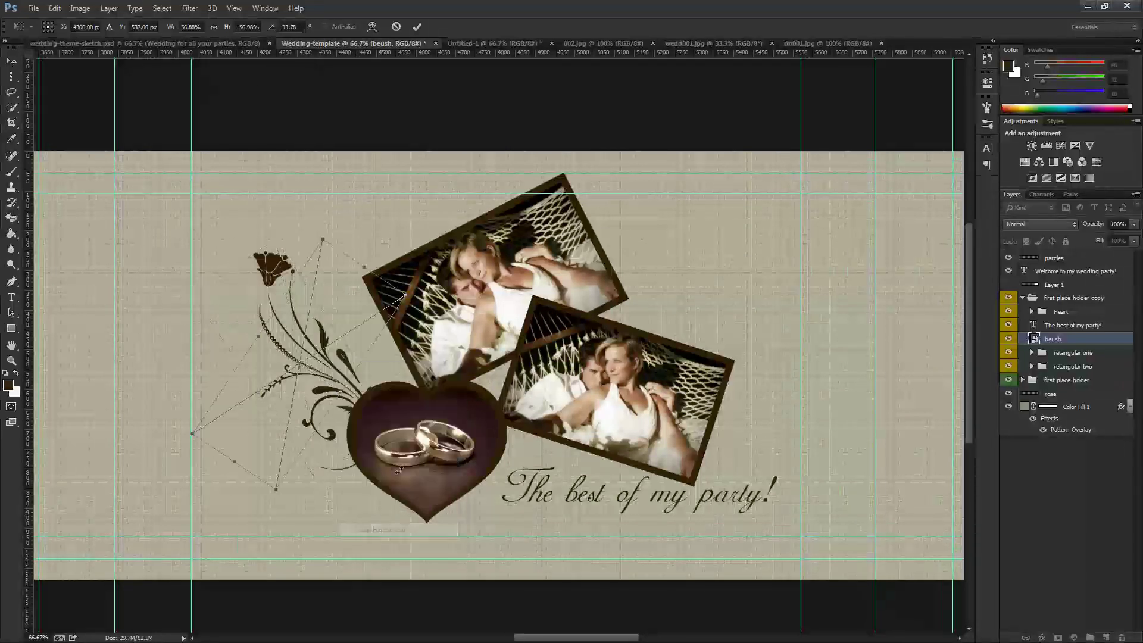
{"action": "left_click_drag", "start_coordinate": [299, 508], "coordinate": [411, 443]}
{"action": "left_click_drag", "start_coordinate": [308, 425], "coordinate": [326, 387]}
{"action": "key", "text": "Return"}
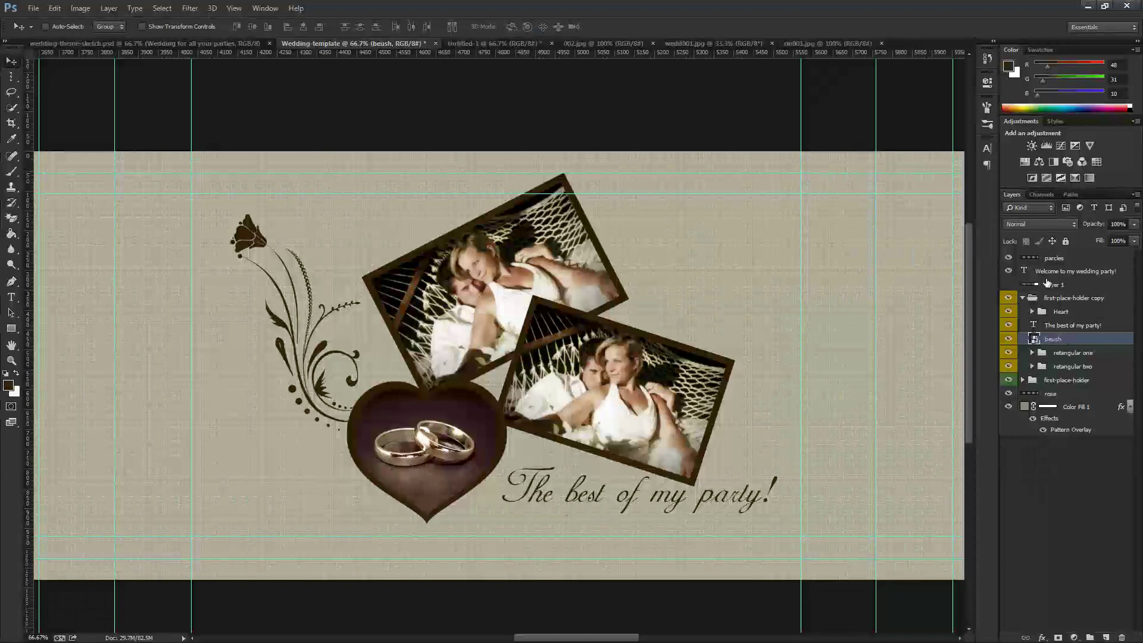
{"action": "left_click", "coordinate": [1059, 261]}
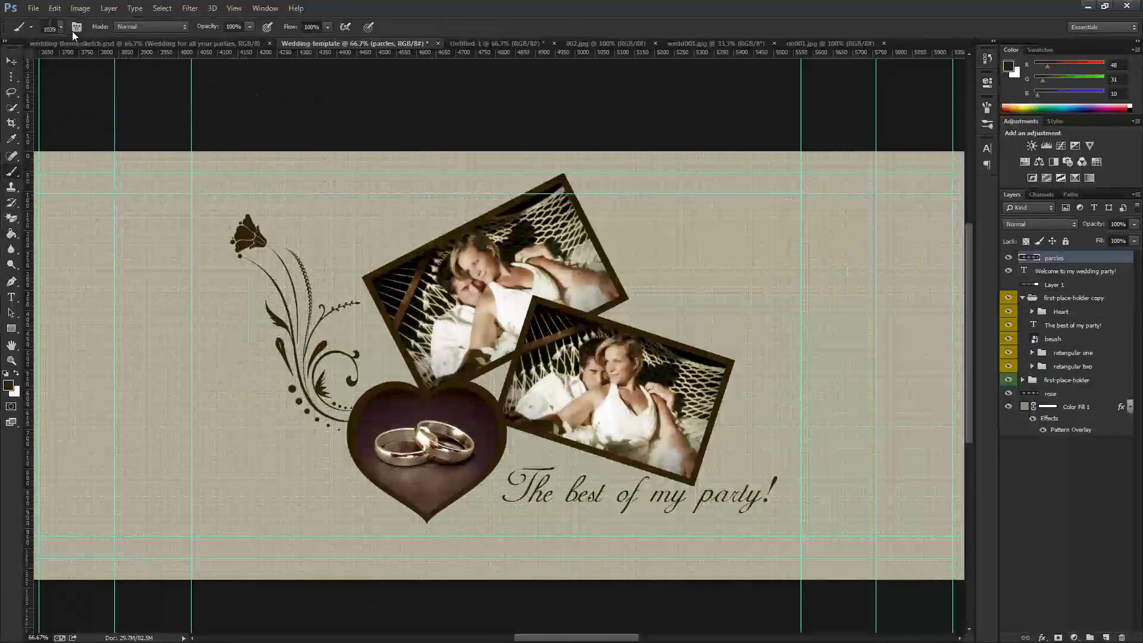
Set up a soft round brush: 110 px size, 85% spacing, Shape Dynamics and Scattering on
{"action": "left_click", "coordinate": [61, 26]}
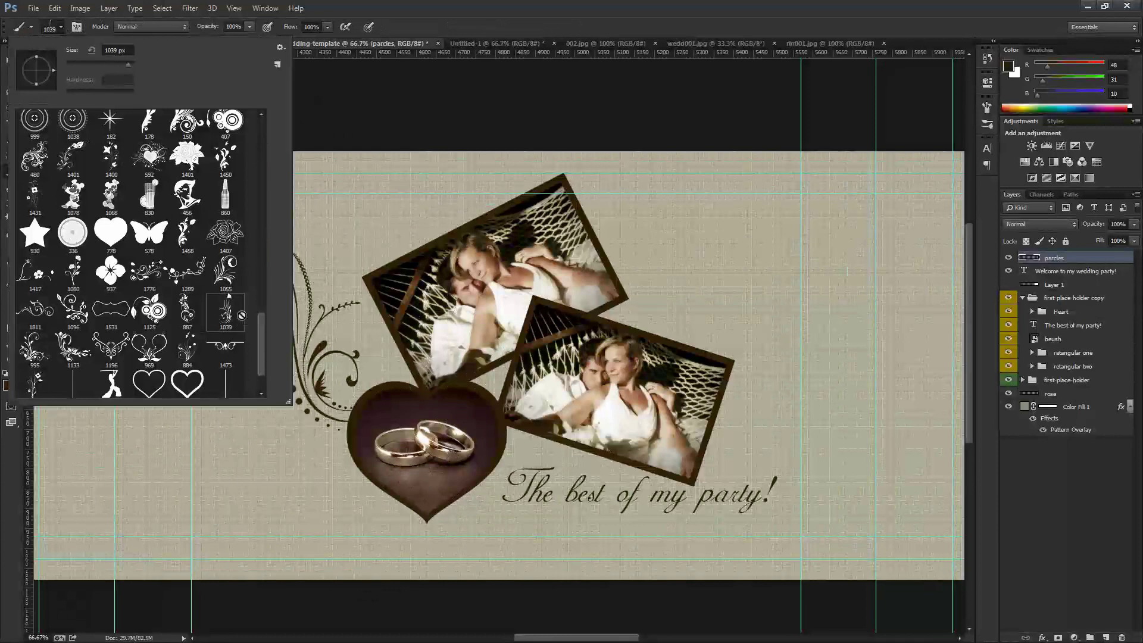
{"action": "left_click_drag", "start_coordinate": [260, 335], "coordinate": [254, 135]}
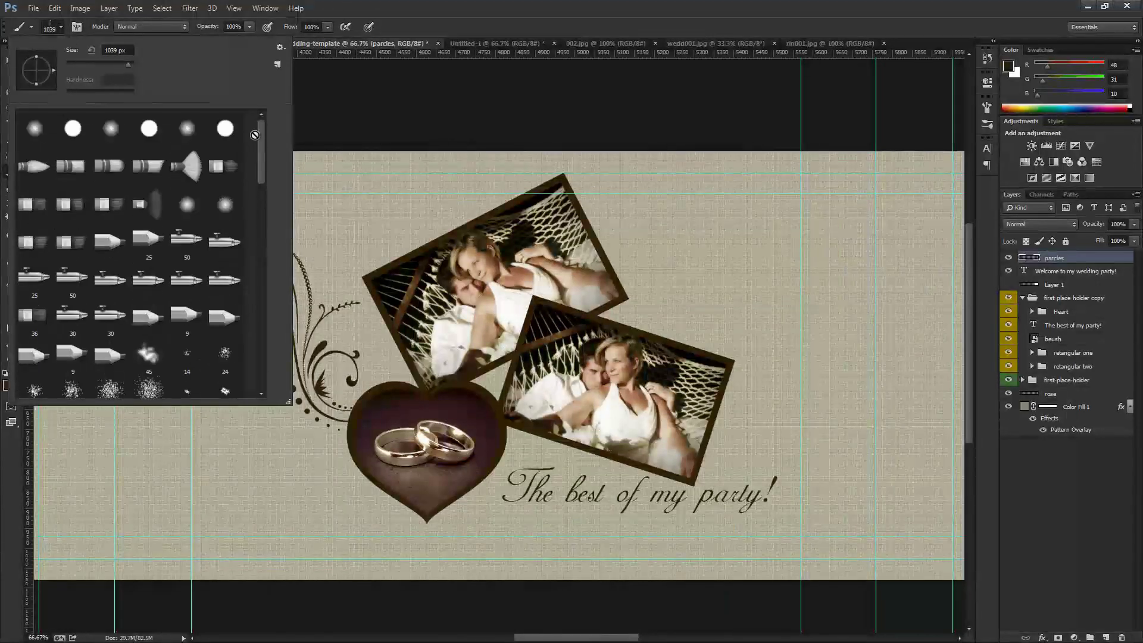
{"action": "left_click", "coordinate": [35, 128]}
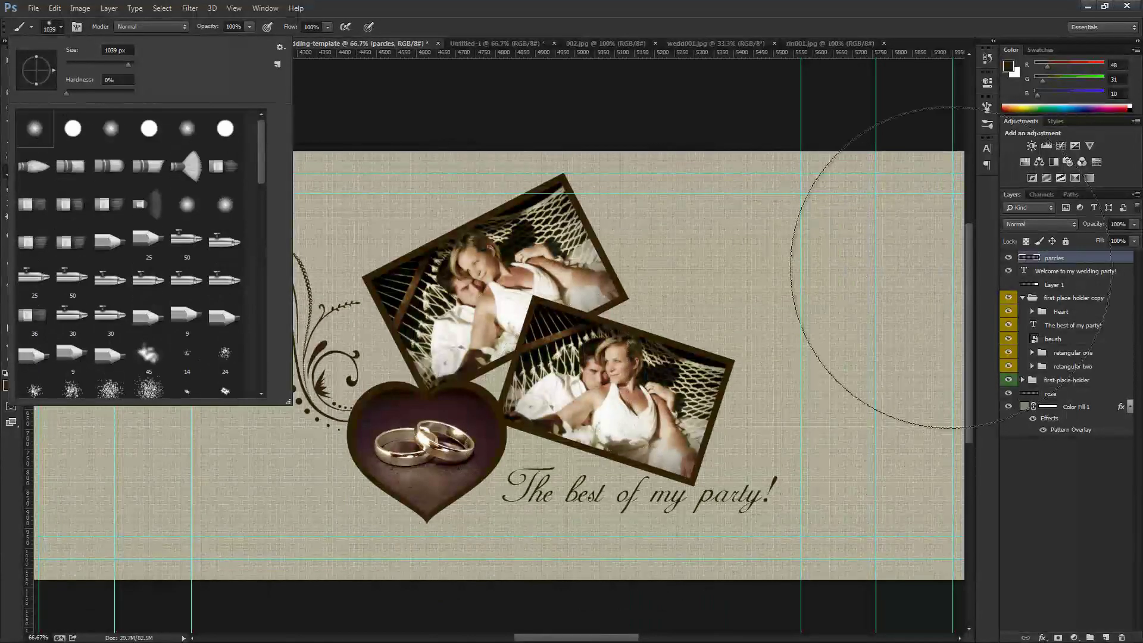
{"action": "left_click", "coordinate": [987, 107]}
{"action": "left_click", "coordinate": [988, 107]}
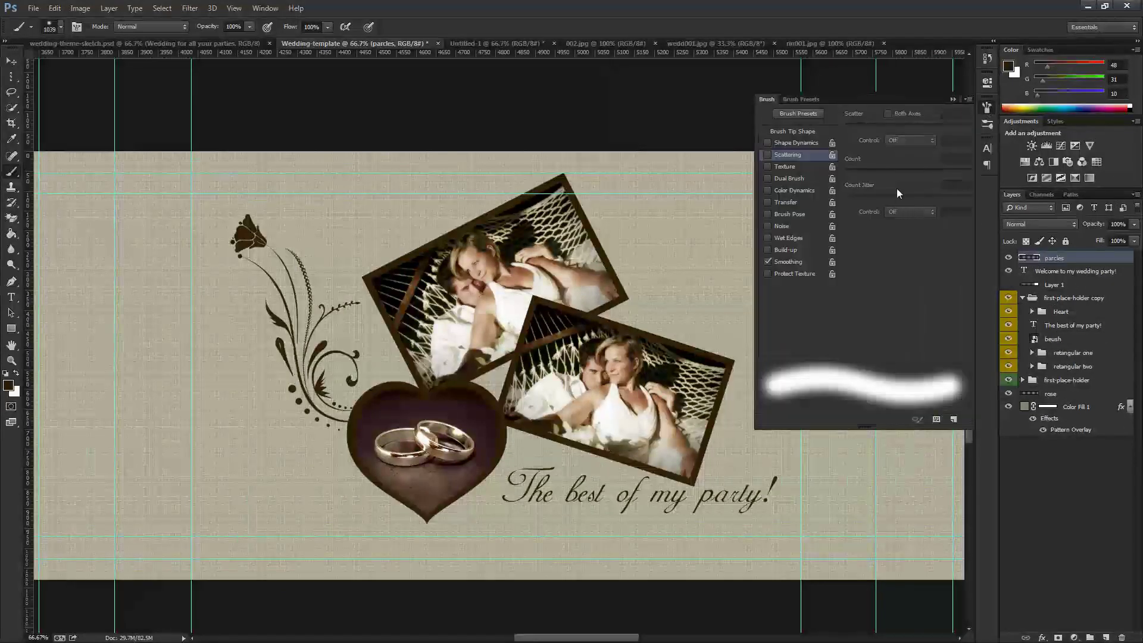
{"action": "left_click", "coordinate": [809, 142]}
{"action": "left_click", "coordinate": [807, 132]}
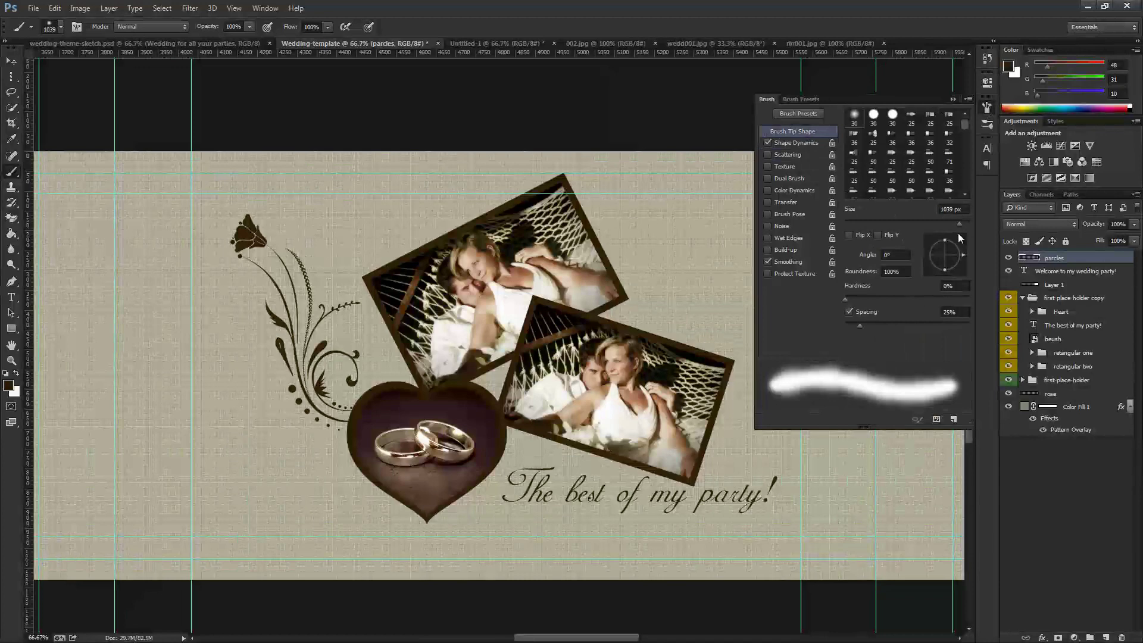
{"action": "left_click", "coordinate": [968, 212]}
{"action": "type", "text": "110"}
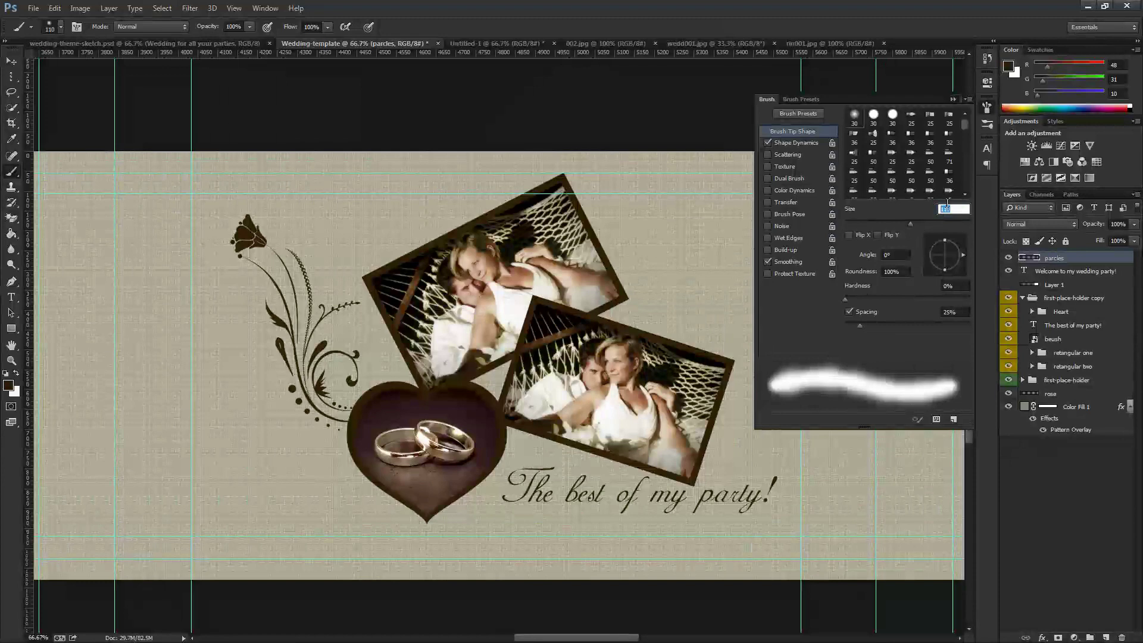
{"action": "type", "text": "10"}
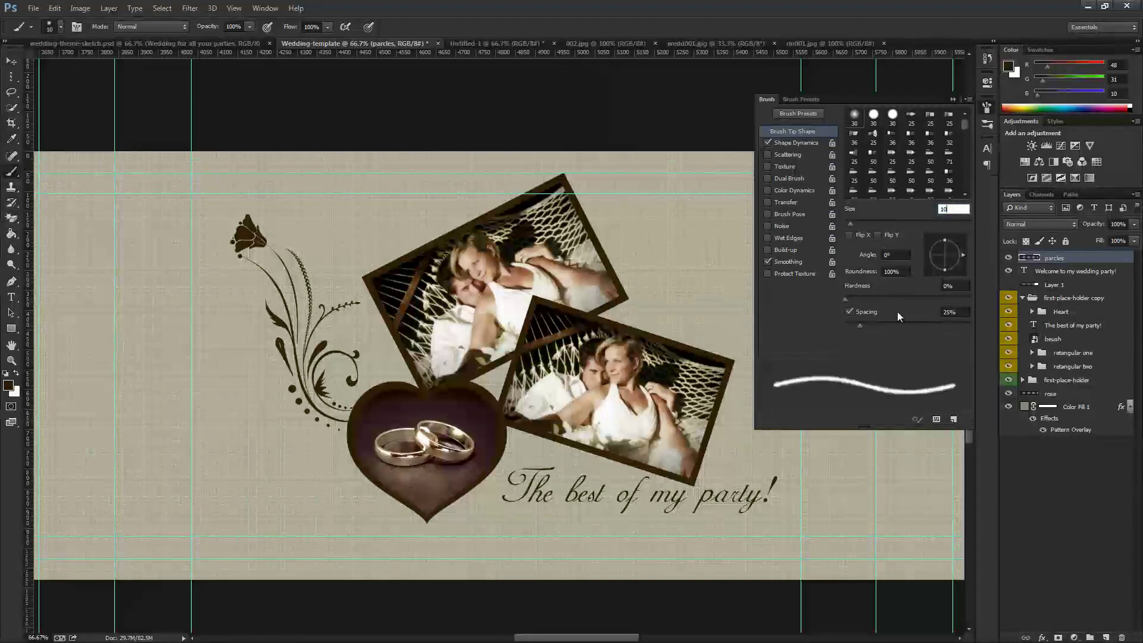
{"action": "left_click_drag", "start_coordinate": [859, 324], "coordinate": [902, 327]}
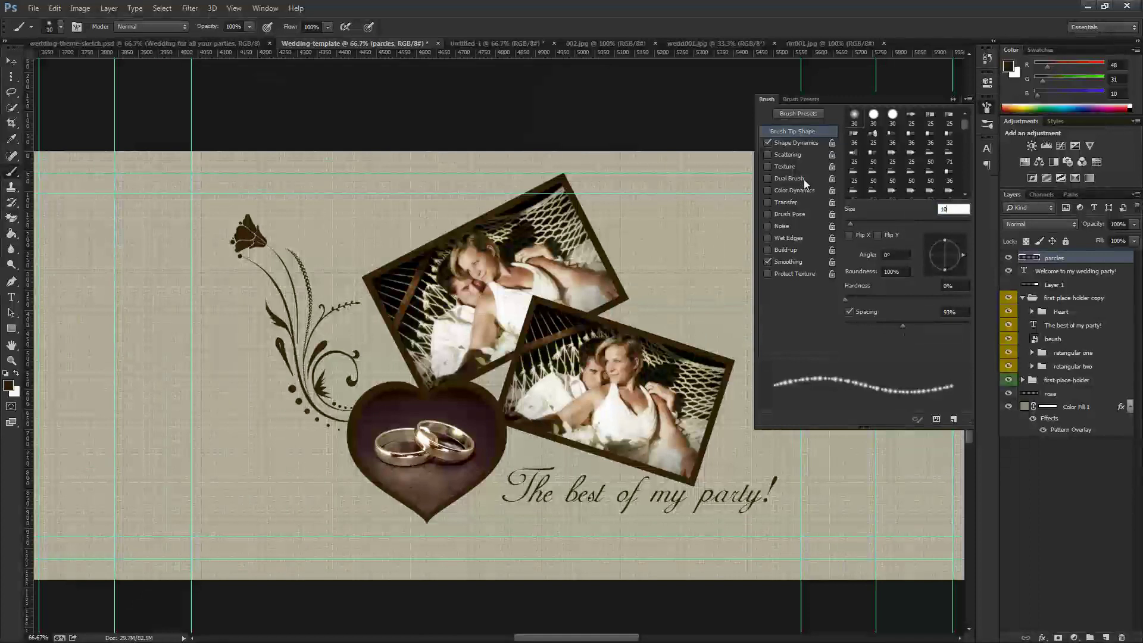
{"action": "left_click", "coordinate": [793, 143]}
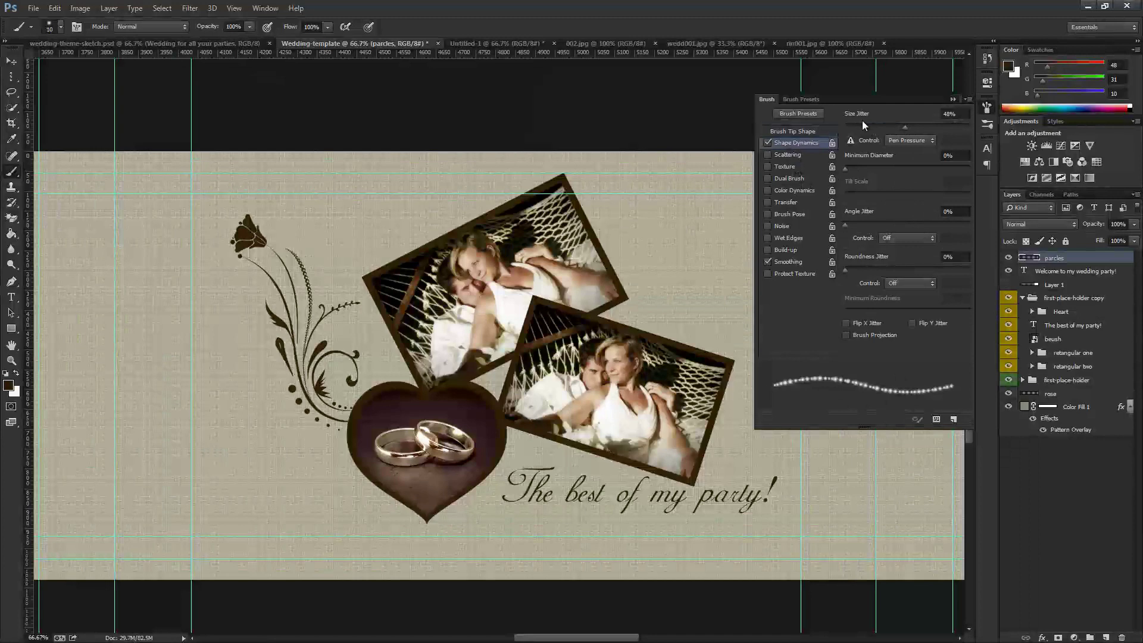
{"action": "left_click", "coordinate": [793, 155]}
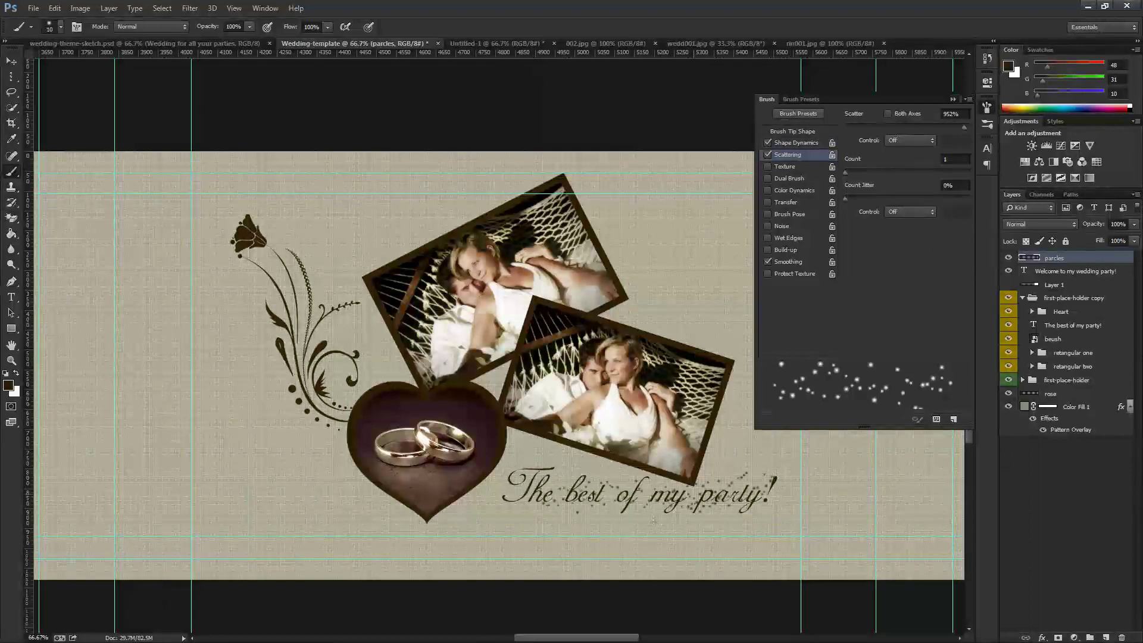
Paint scattered sparkle dots around the 'The best of my party!' caption on the parcles layer
{"action": "left_click_drag", "start_coordinate": [516, 489], "coordinate": [505, 480]}
{"action": "left_click", "coordinate": [951, 98]}
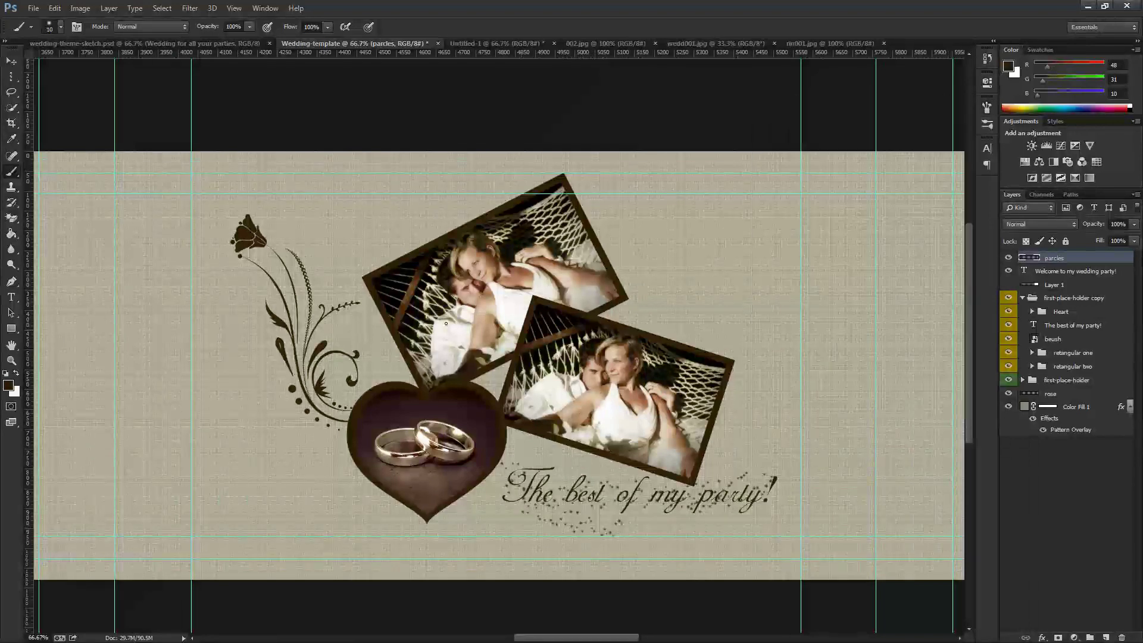
{"action": "left_click_drag", "start_coordinate": [424, 431], "coordinate": [719, 432]}
{"action": "left_click_drag", "start_coordinate": [347, 428], "coordinate": [582, 434]}
{"action": "left_click_drag", "start_coordinate": [841, 429], "coordinate": [608, 429]}
{"action": "mouse_move", "coordinate": [705, 438]}
{"action": "left_mouse_down"}
{"action": "mouse_move", "coordinate": [467, 437]}
{"action": "mouse_move", "coordinate": [180, 465]}
{"action": "left_mouse_up"}
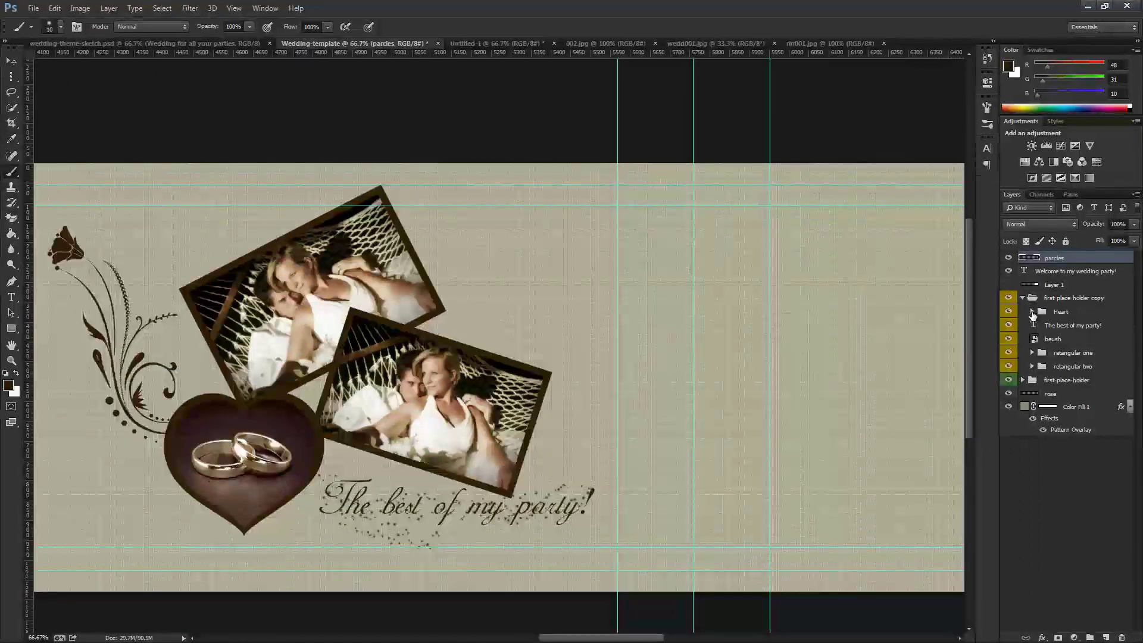
Select Layer 3 in the retangular one group and open the wedd004.jpg photo
{"action": "left_click", "coordinate": [1033, 353]}
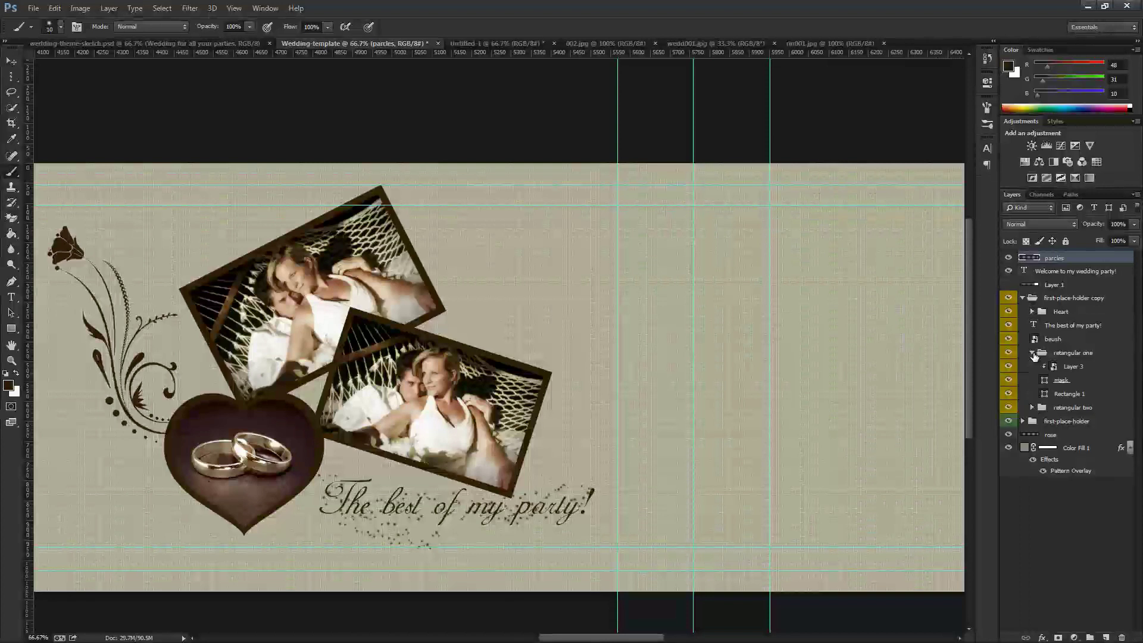
{"action": "left_click", "coordinate": [1061, 369]}
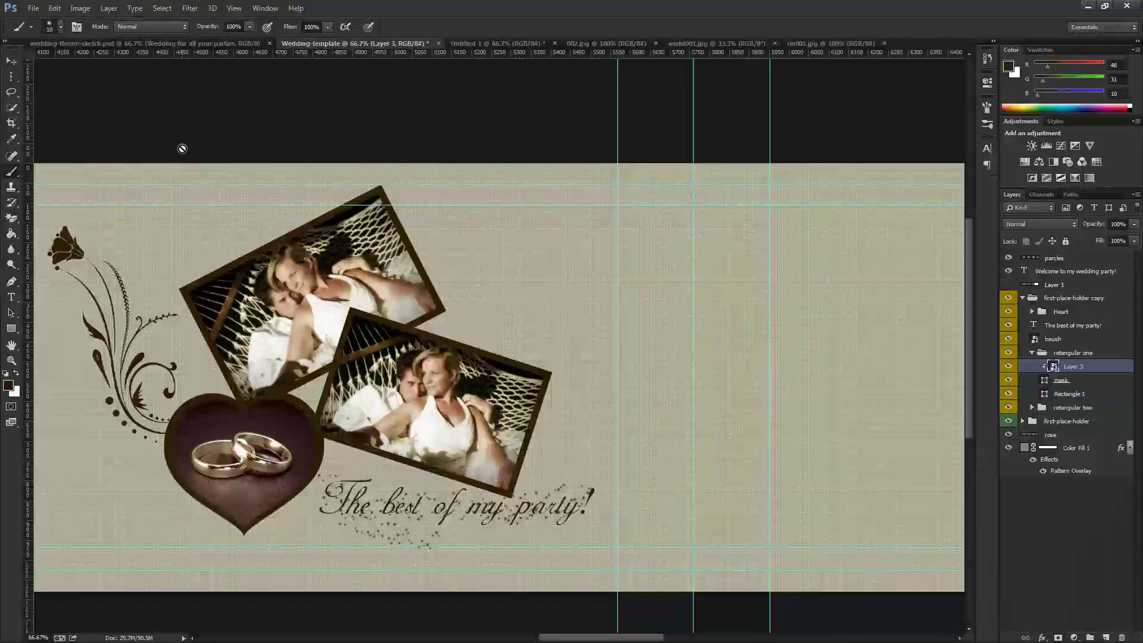
{"action": "left_click", "coordinate": [33, 8]}
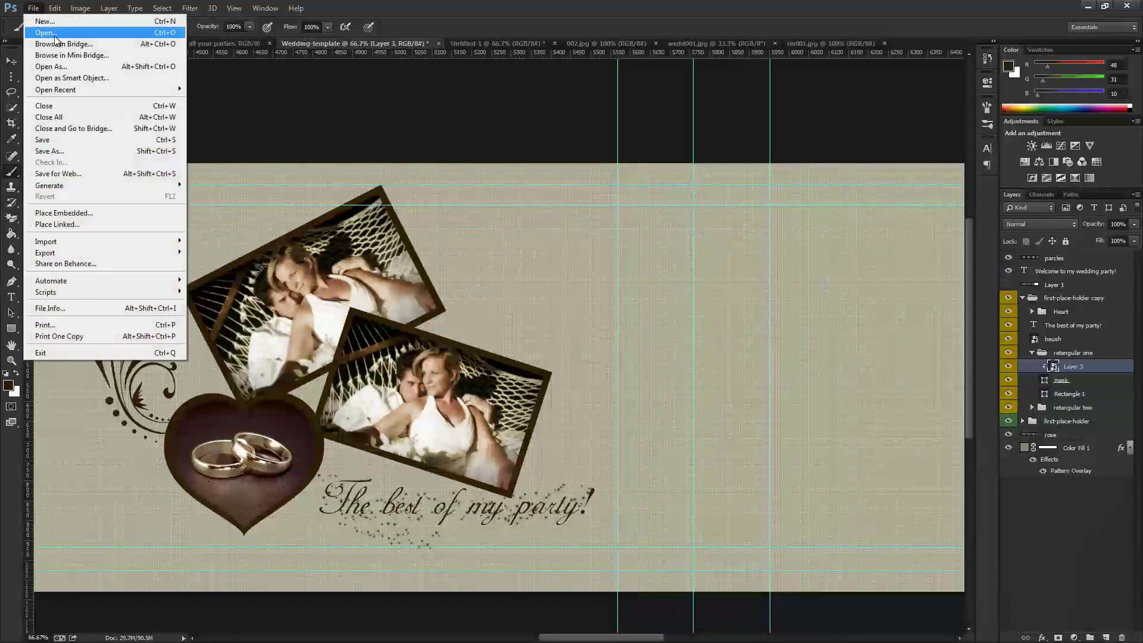
{"action": "left_click", "coordinate": [47, 33]}
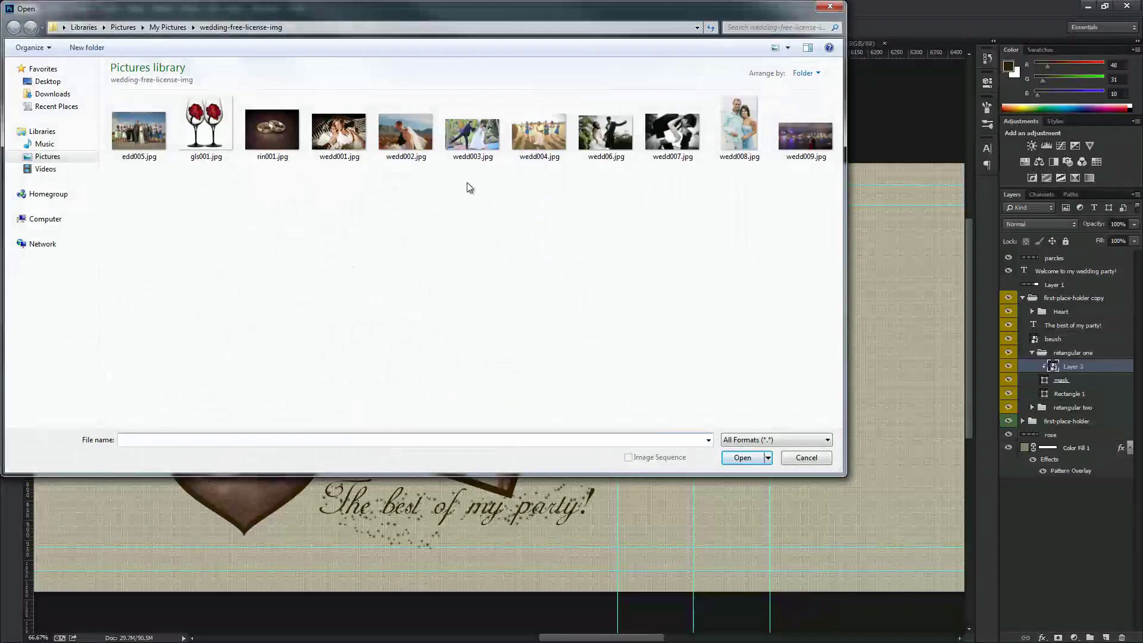
{"action": "left_click", "coordinate": [531, 133]}
{"action": "left_click", "coordinate": [741, 459]}
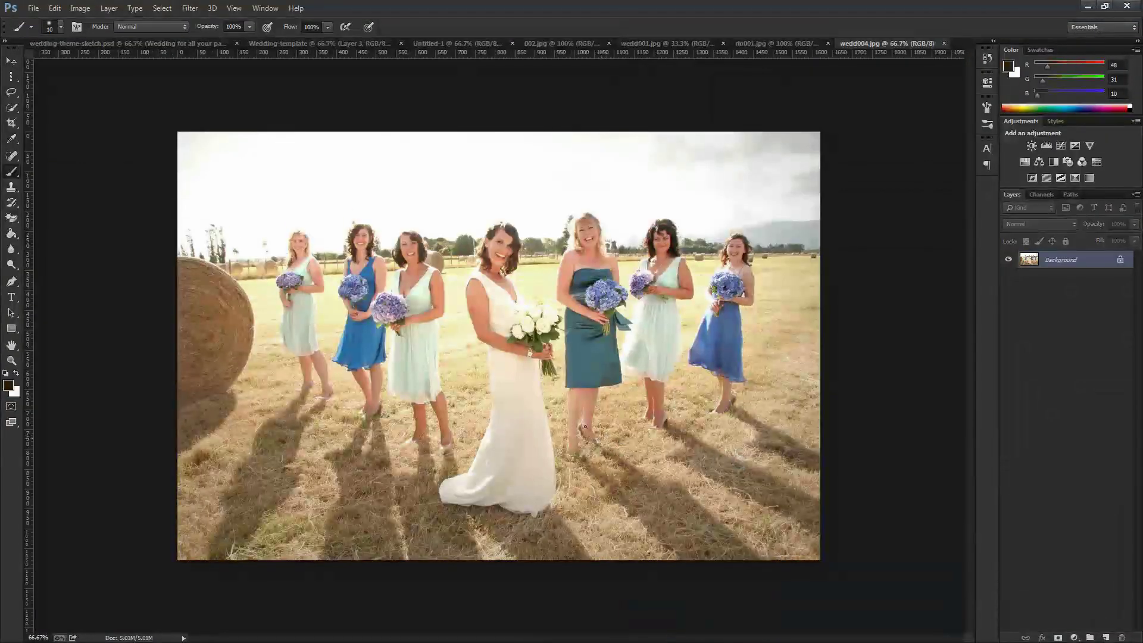
{"action": "key", "text": "v"}
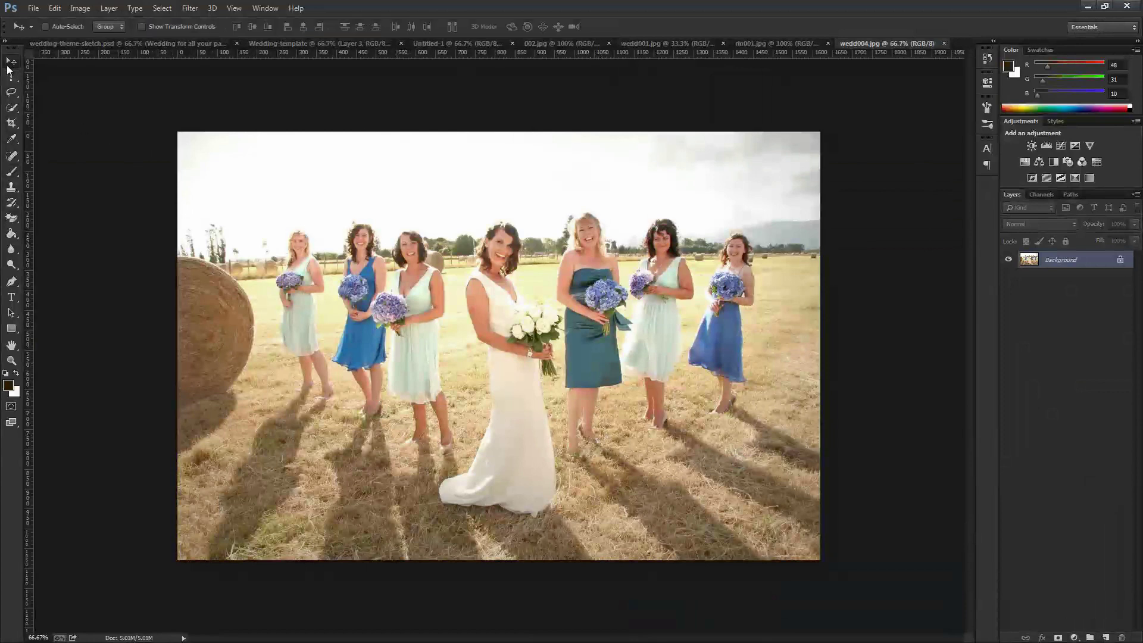
Drag the bridesmaids photo into the wedding template and convert Layer 5 to a smart object
{"action": "left_click_drag", "start_coordinate": [500, 401], "coordinate": [456, 391]}
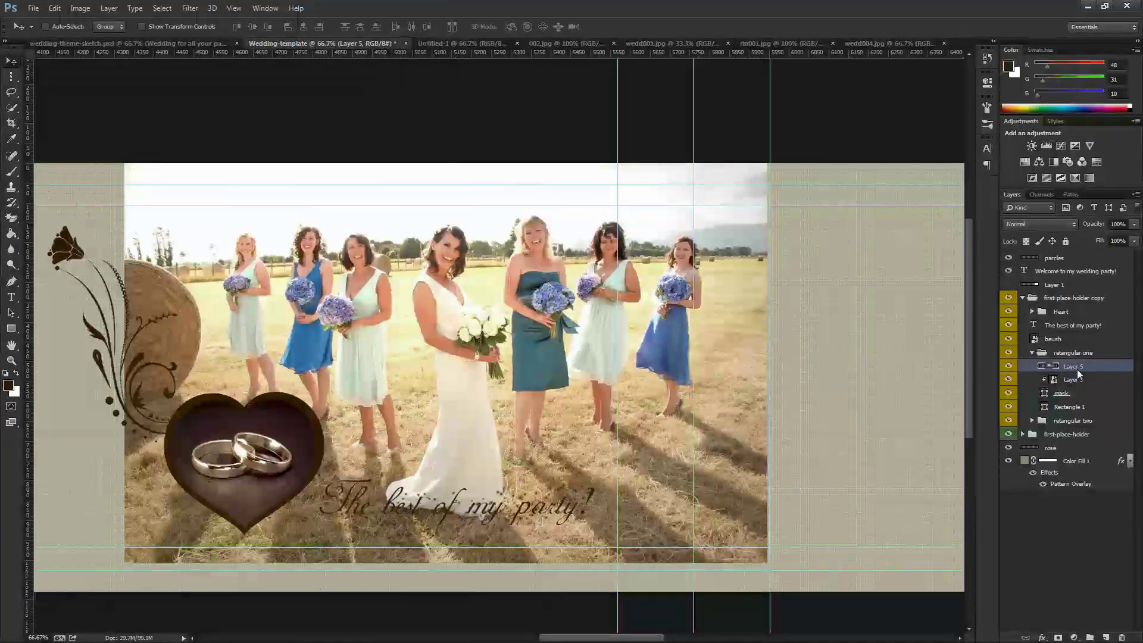
{"action": "right_click", "coordinate": [1077, 369]}
{"action": "left_click", "coordinate": [992, 238]}
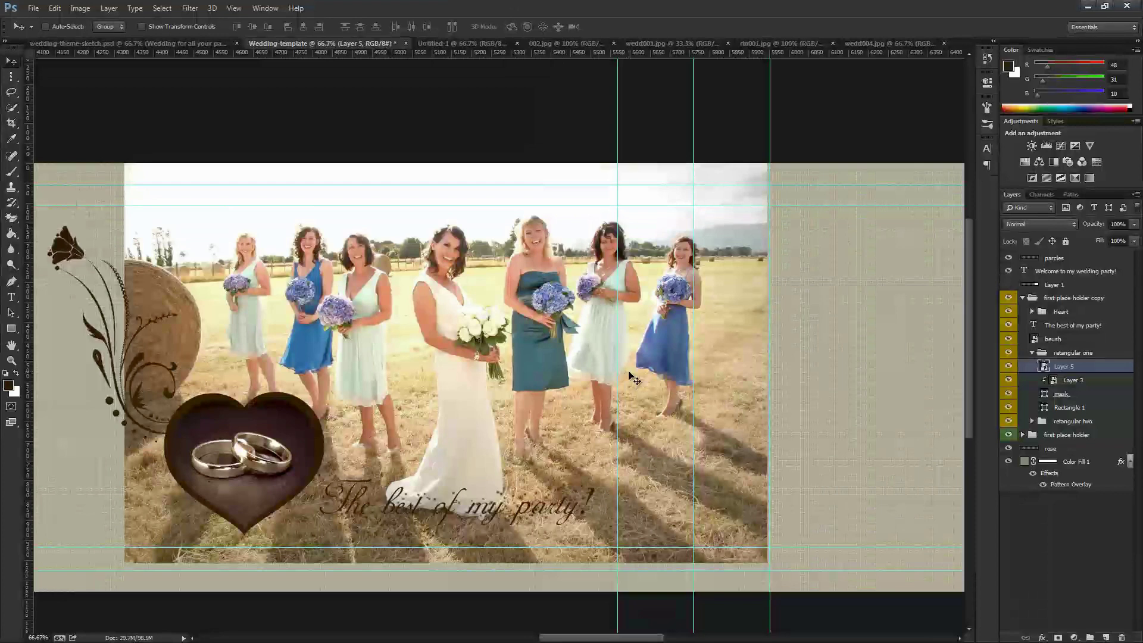
Scale the bridesmaids photo to about 44%, tilt it 12°, and move it down onto the frame
{"action": "key", "text": "ctrl+t"}
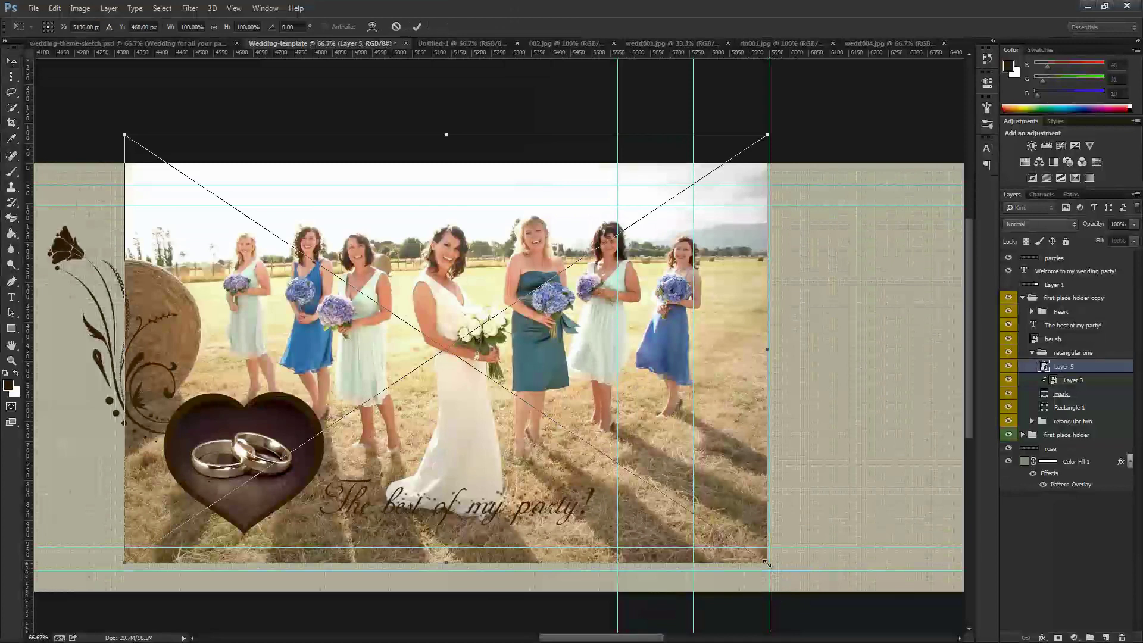
{"action": "left_click_drag", "start_coordinate": [765, 563], "coordinate": [554, 490]}
{"action": "left_click_drag", "start_coordinate": [632, 474], "coordinate": [584, 484]}
{"action": "left_click_drag", "start_coordinate": [530, 436], "coordinate": [523, 448]}
{"action": "key", "text": "Return"}
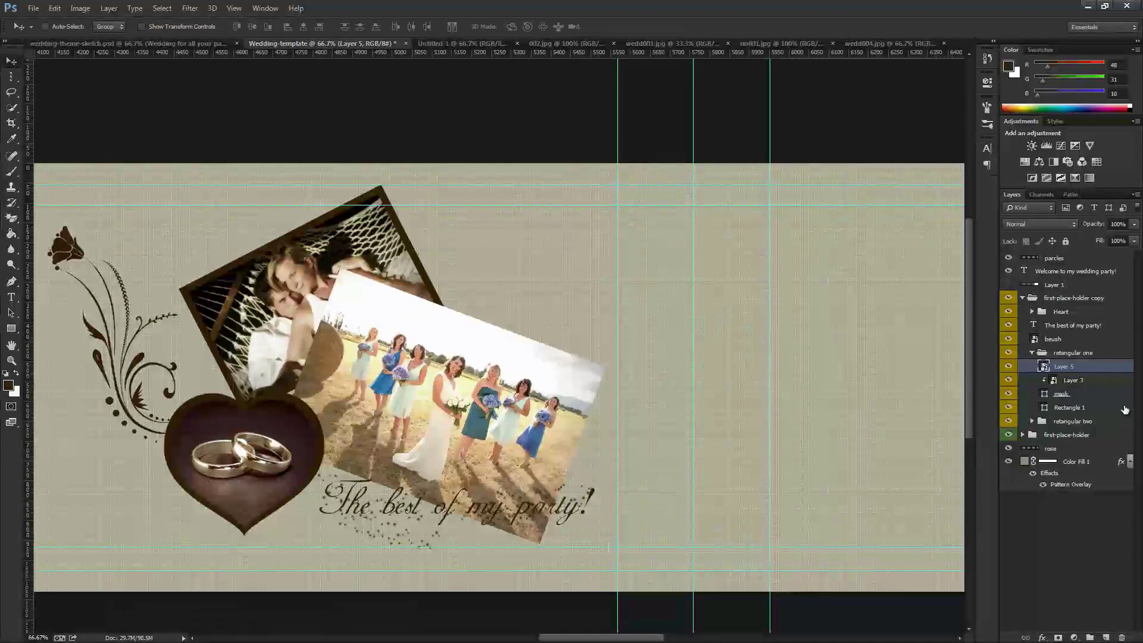
Delete the old Layer 3 and clip the bridesmaids photo Layer 5 inside its frame
{"action": "left_click", "coordinate": [1066, 384]}
{"action": "left_click", "coordinate": [1122, 637]}
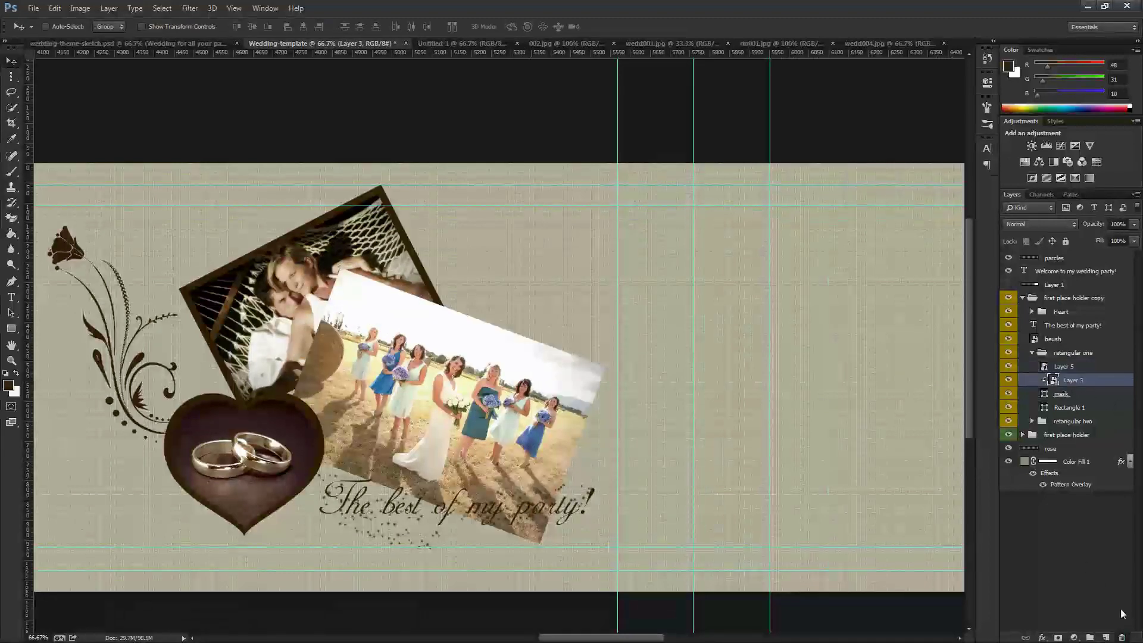
{"action": "left_click", "coordinate": [523, 243]}
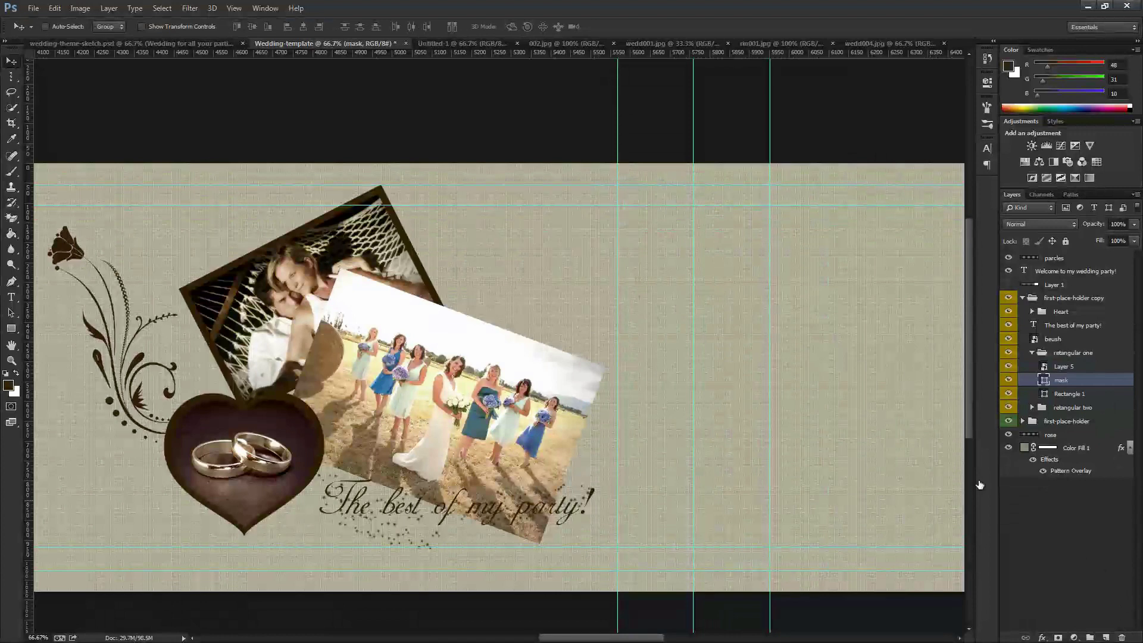
{"action": "left_click", "coordinate": [1063, 368]}
{"action": "right_click", "coordinate": [1062, 371]}
{"action": "left_click", "coordinate": [952, 345]}
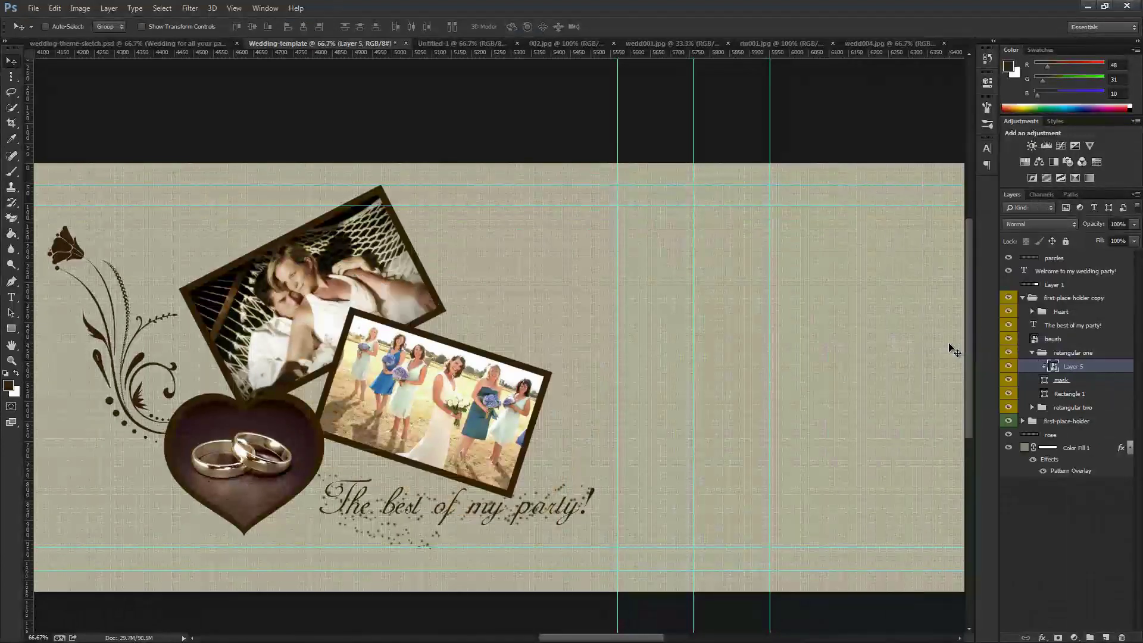
{"action": "left_click_drag", "start_coordinate": [483, 444], "coordinate": [476, 441]}
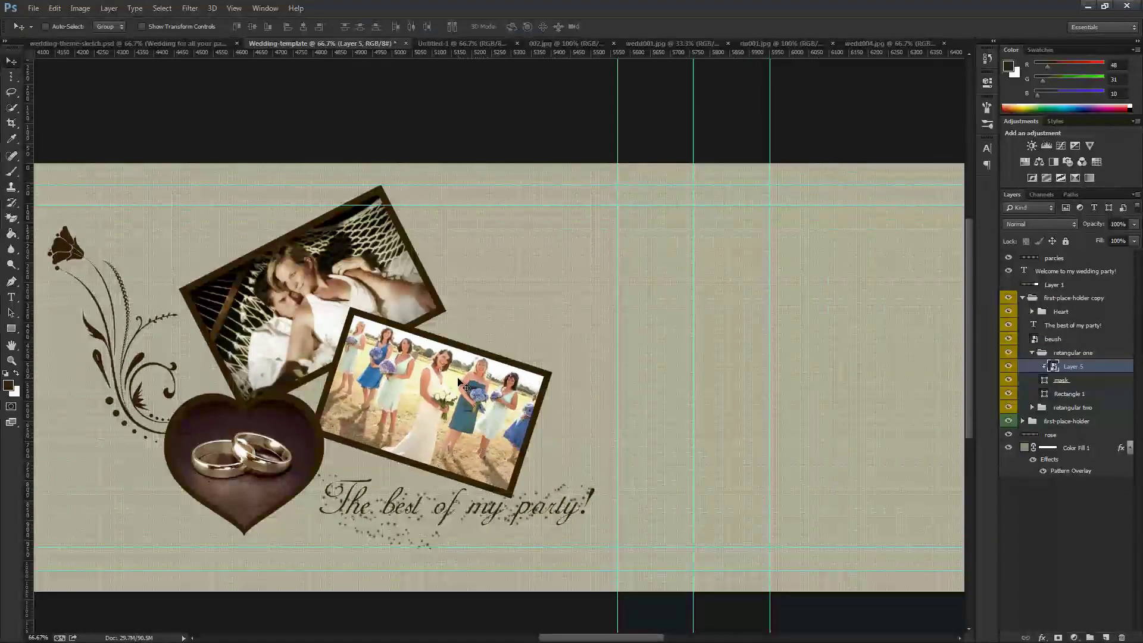
Shrink the clipped bridesmaids photo to about 37%
{"action": "key", "text": "ctrl+t"}
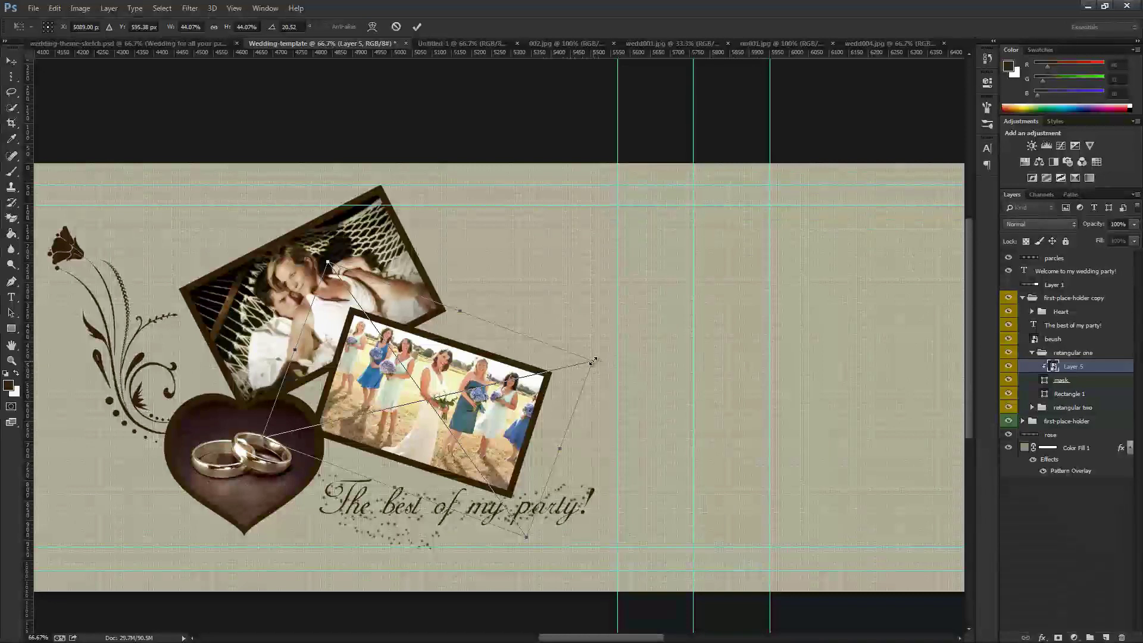
{"action": "left_click_drag", "start_coordinate": [590, 363], "coordinate": [555, 391]}
{"action": "key", "text": "Return"}
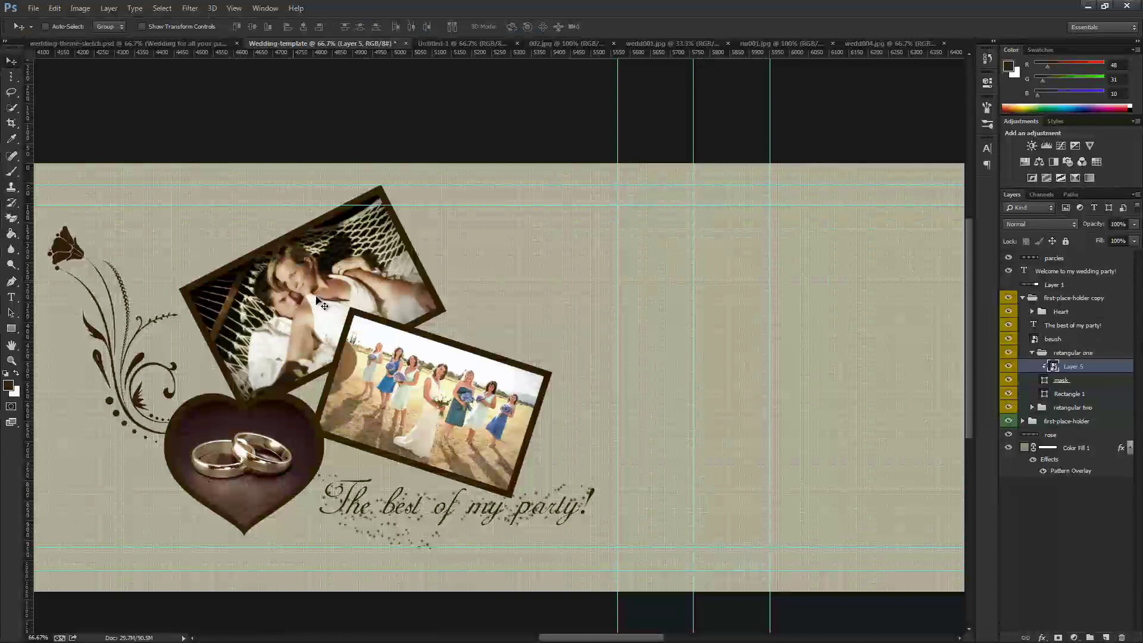
Collapse retangular one, select Layer 3 in the retangular two group, and bring up the Open dialog
{"action": "left_click", "coordinate": [1038, 354]}
{"action": "left_click", "coordinate": [1033, 353]}
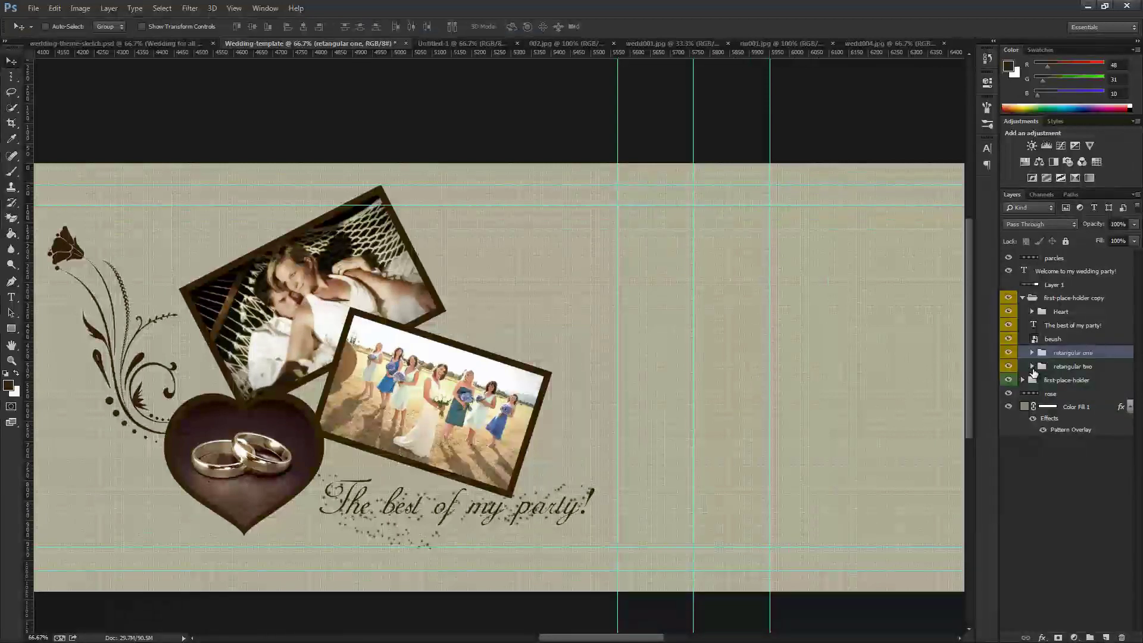
{"action": "left_click", "coordinate": [1033, 366]}
{"action": "left_click", "coordinate": [1055, 386]}
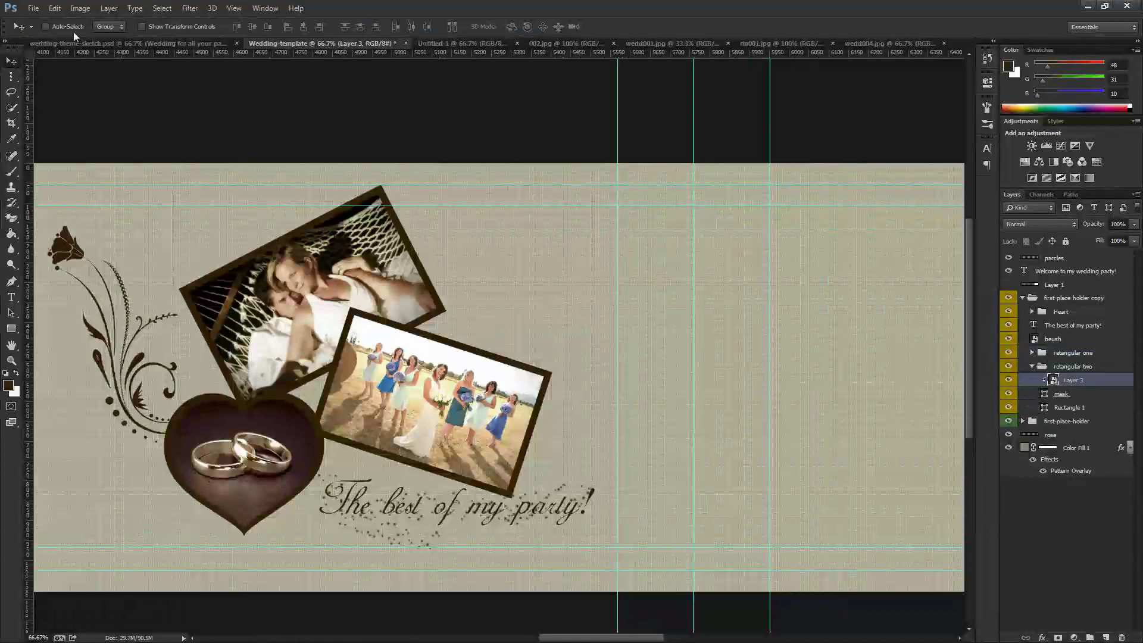
{"action": "left_click", "coordinate": [33, 9]}
{"action": "left_click", "coordinate": [42, 31]}
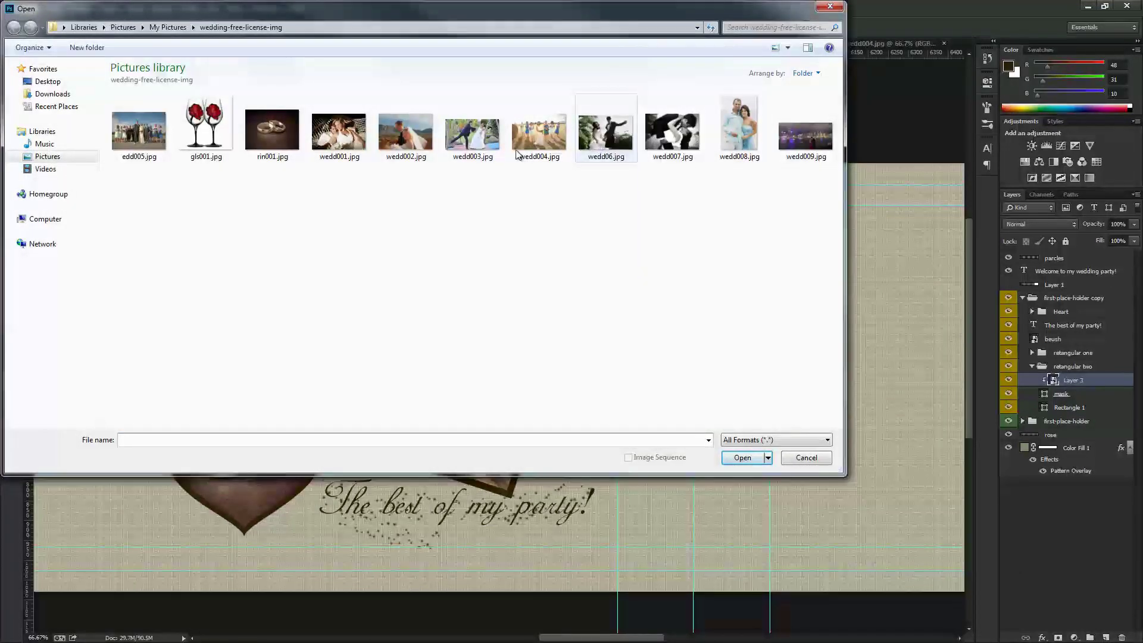
Open wedd002.jpg and drag the desert couple photo into the wedding template
{"action": "left_click", "coordinate": [420, 136]}
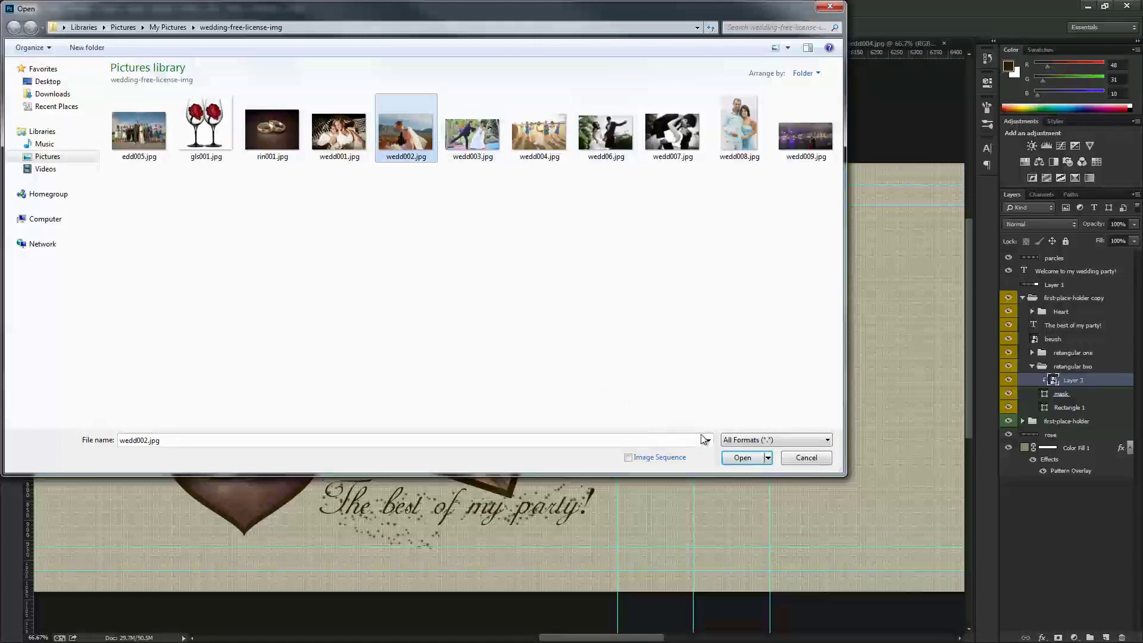
{"action": "left_click", "coordinate": [742, 458]}
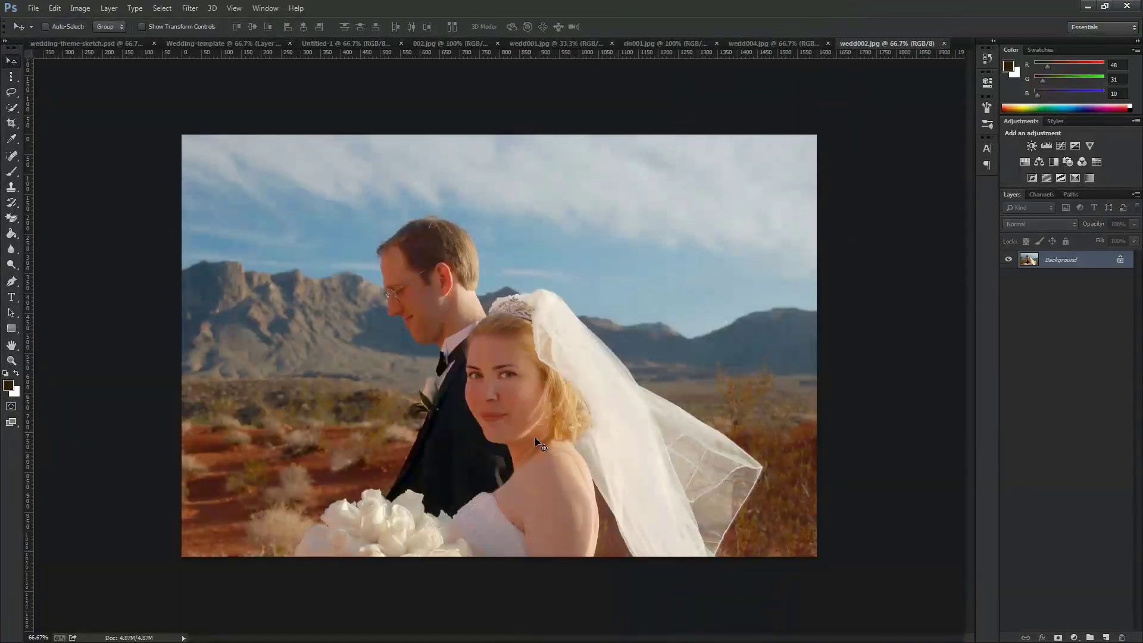
{"action": "left_click_drag", "start_coordinate": [237, 43], "coordinate": [387, 369]}
{"action": "left_click_drag", "start_coordinate": [391, 403], "coordinate": [395, 440]}
Delete the old Layer 3 from retangular two and select the couple photo Layer 6
{"action": "left_click", "coordinate": [1077, 398]}
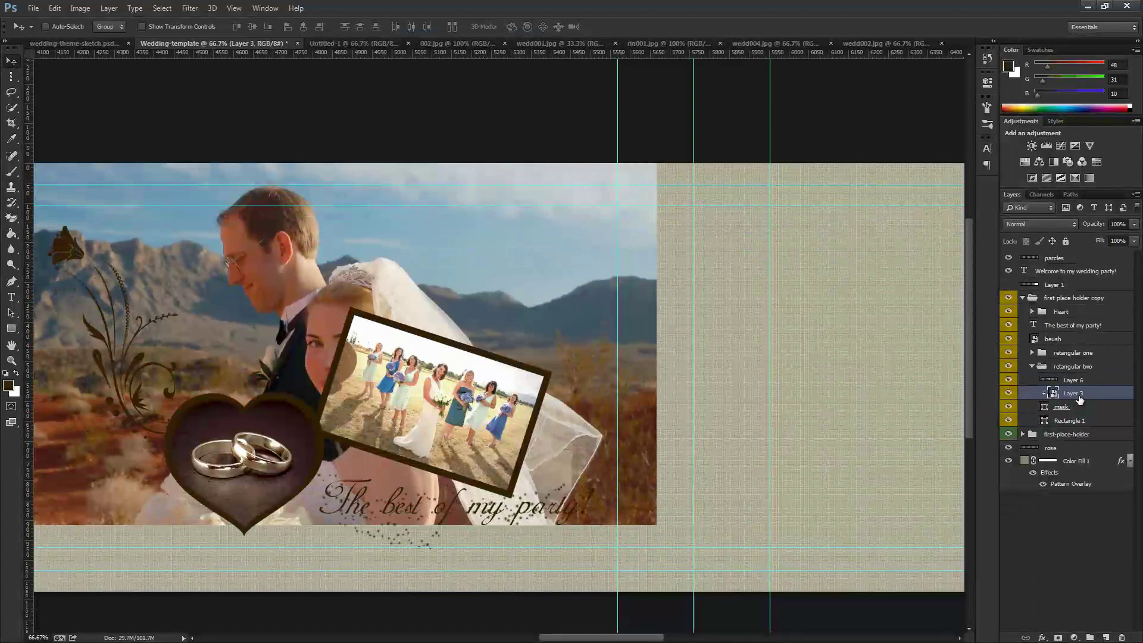
{"action": "left_click", "coordinate": [1122, 637]}
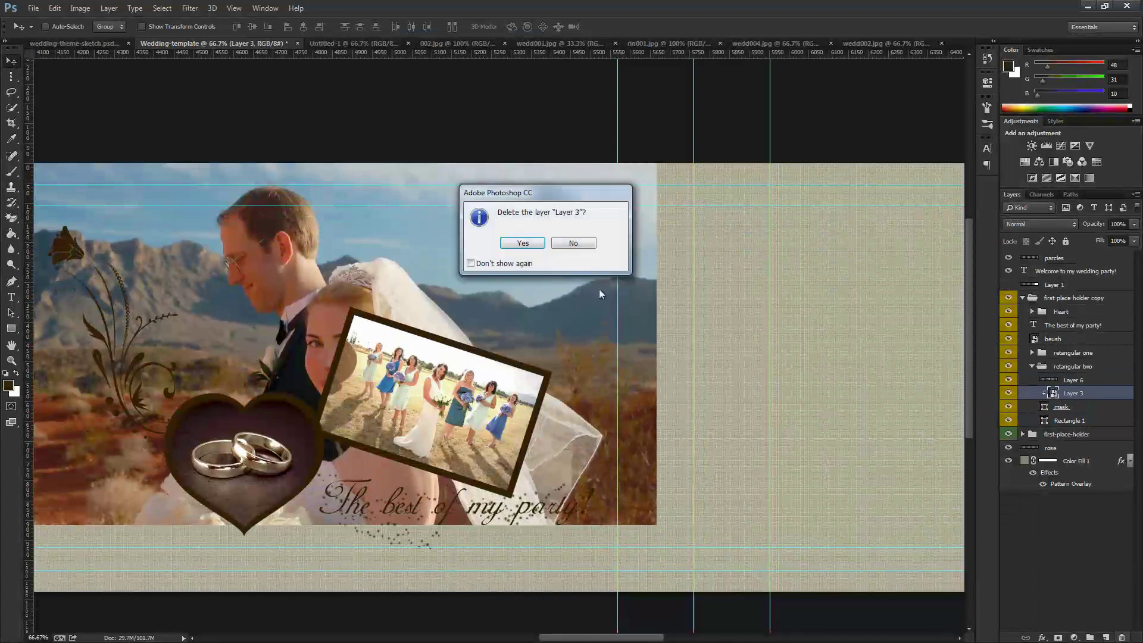
{"action": "left_click", "coordinate": [522, 244]}
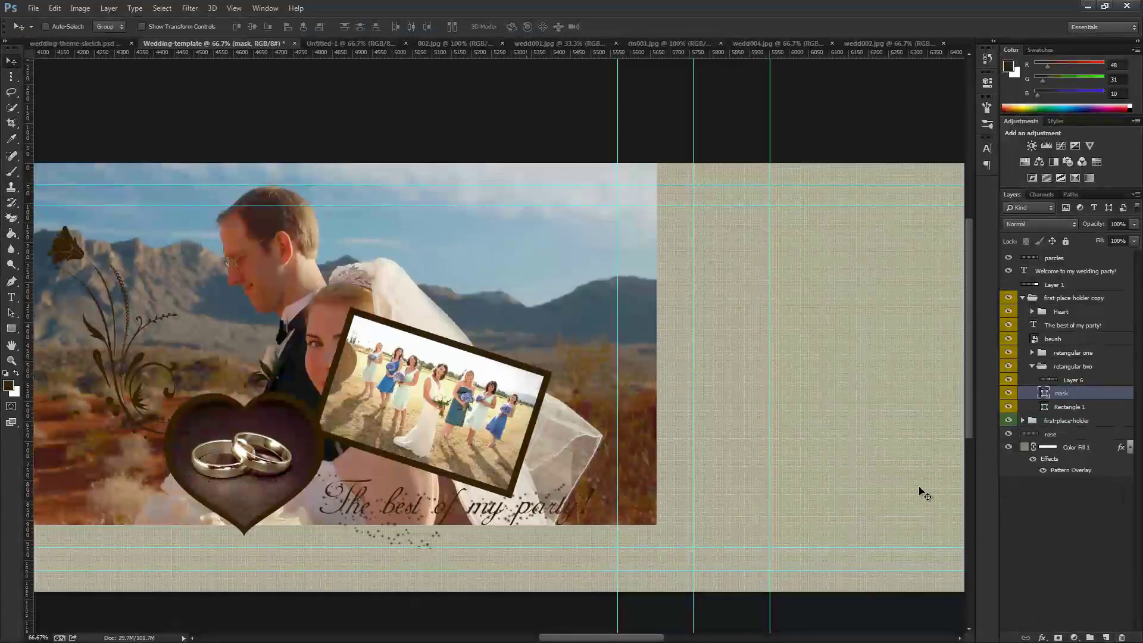
{"action": "left_click", "coordinate": [1067, 381]}
{"action": "right_click", "coordinate": [1066, 379]}
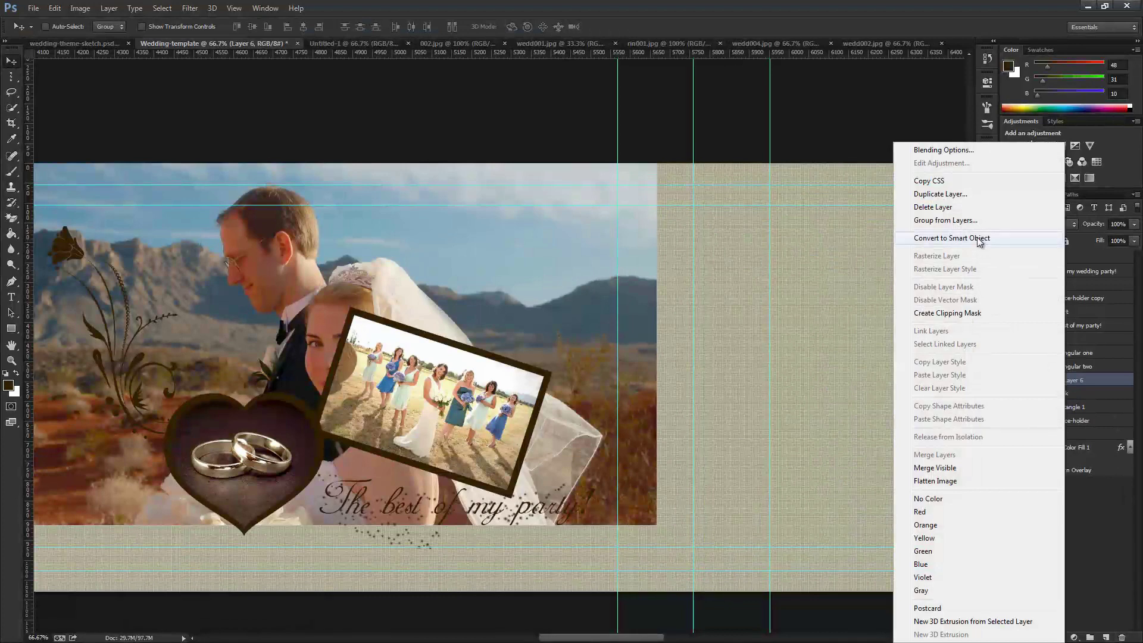
Convert Layer 6 to a smart object, then scale it to about 47%, tilt it, and place it over the top frame
{"action": "left_click", "coordinate": [980, 238]}
{"action": "left_click_drag", "start_coordinate": [518, 340], "coordinate": [568, 392]}
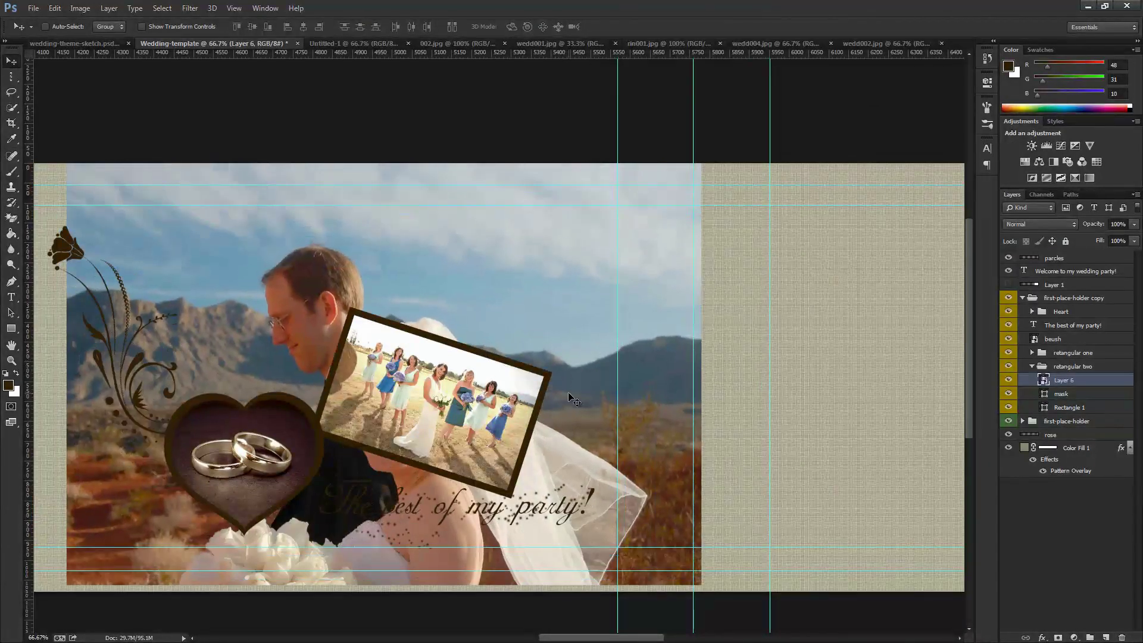
{"action": "key", "text": "ctrl+t"}
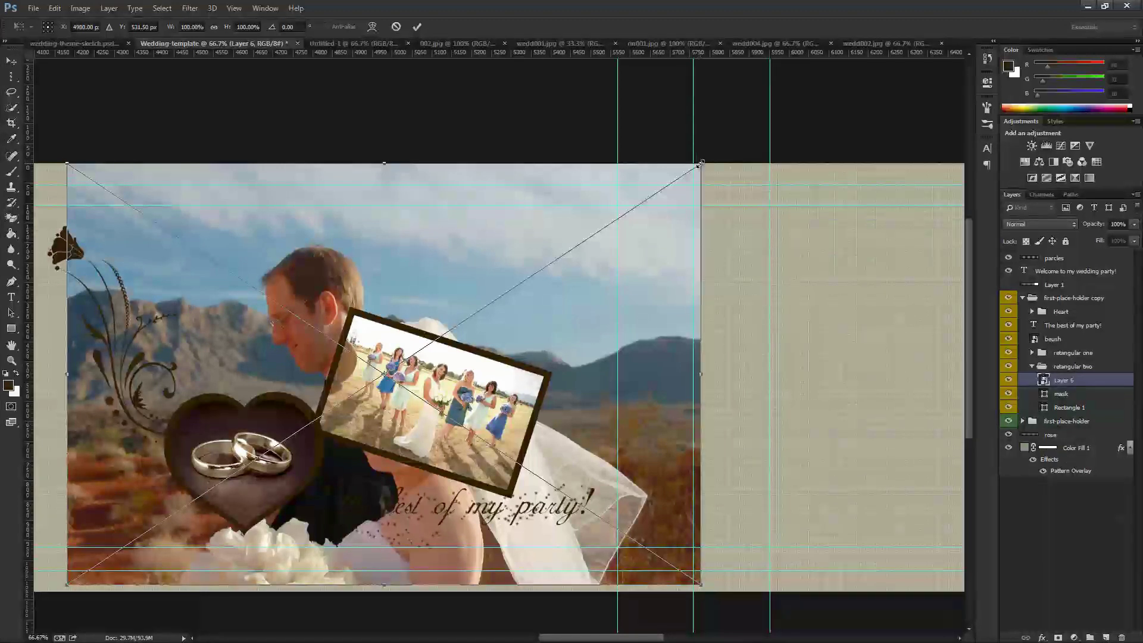
{"action": "left_click_drag", "start_coordinate": [700, 164], "coordinate": [531, 276]}
{"action": "left_click_drag", "start_coordinate": [559, 434], "coordinate": [557, 394]}
{"action": "left_click_drag", "start_coordinate": [518, 361], "coordinate": [465, 277]}
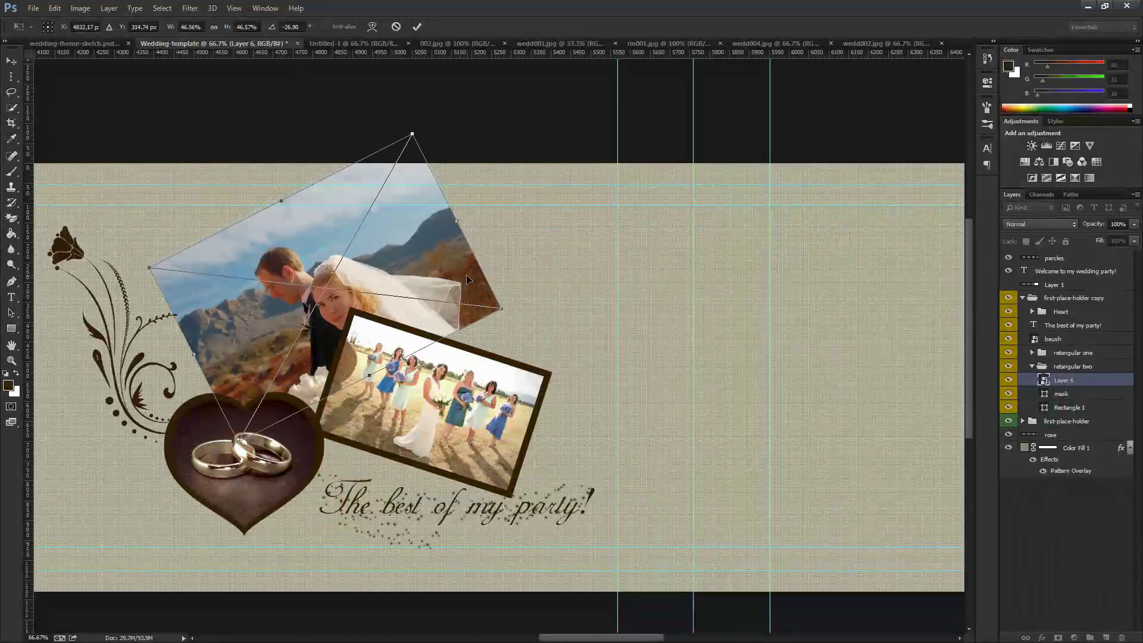
{"action": "key", "text": "Return"}
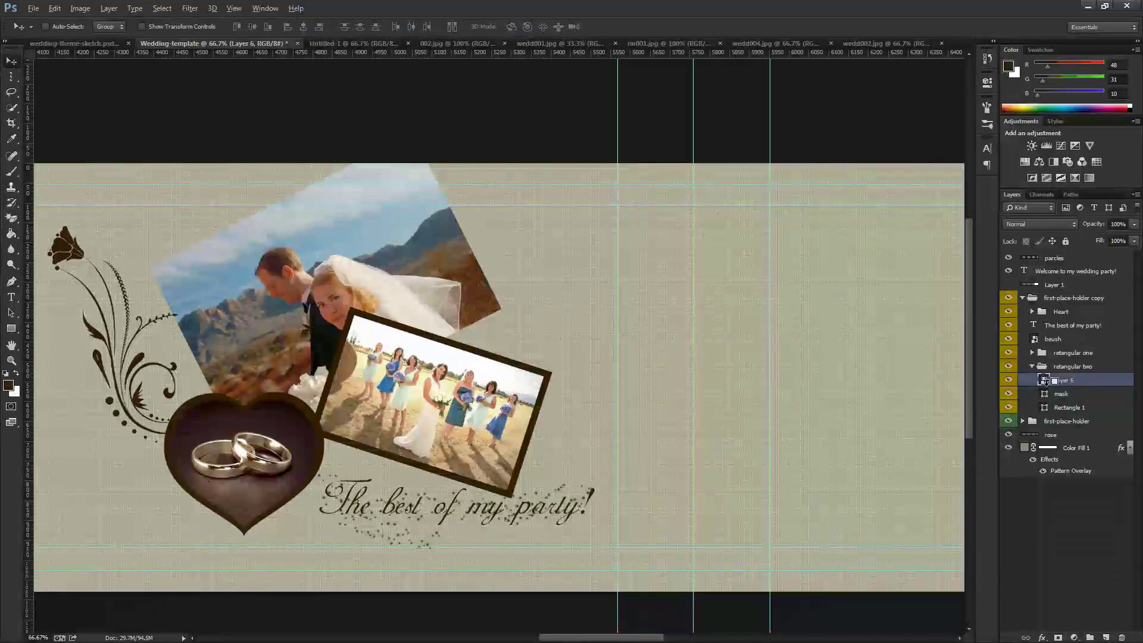
Clip the couple photo inside the top frame and shrink it to about 36%
{"action": "left_click", "coordinate": [1043, 380], "text": "alt"}
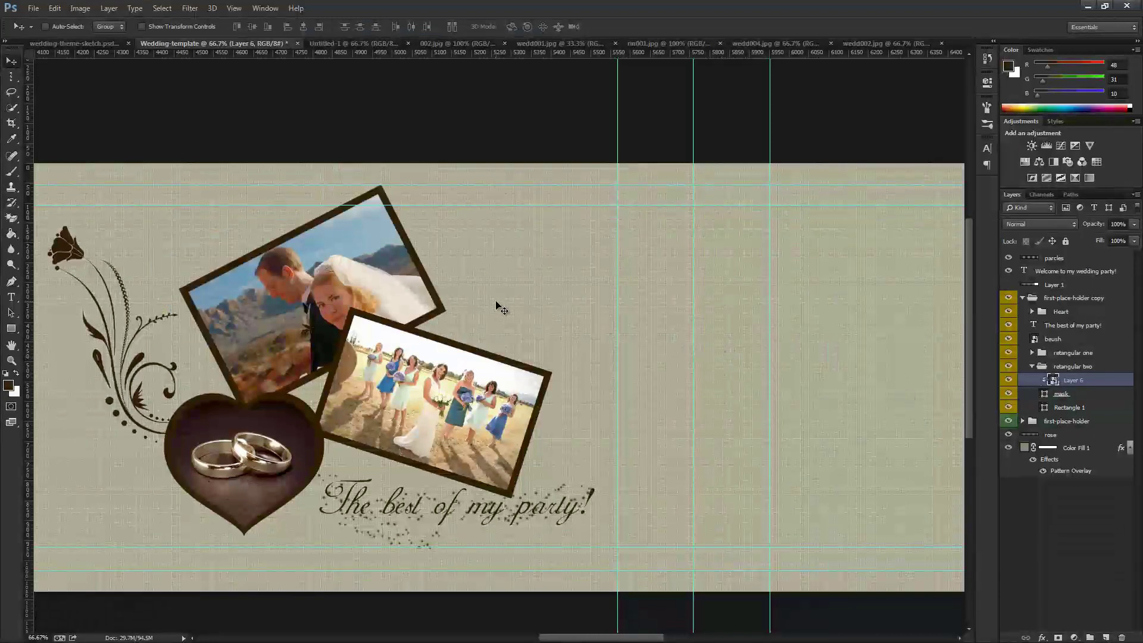
{"action": "key", "text": "ctrl+t"}
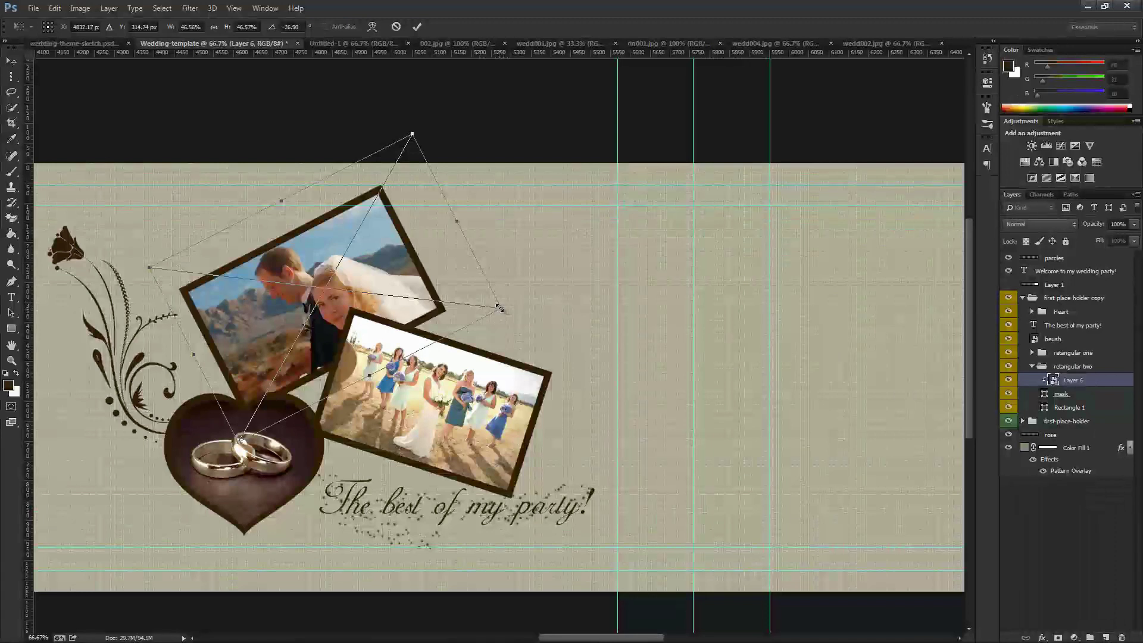
{"action": "left_click_drag", "start_coordinate": [500, 309], "coordinate": [399, 294]}
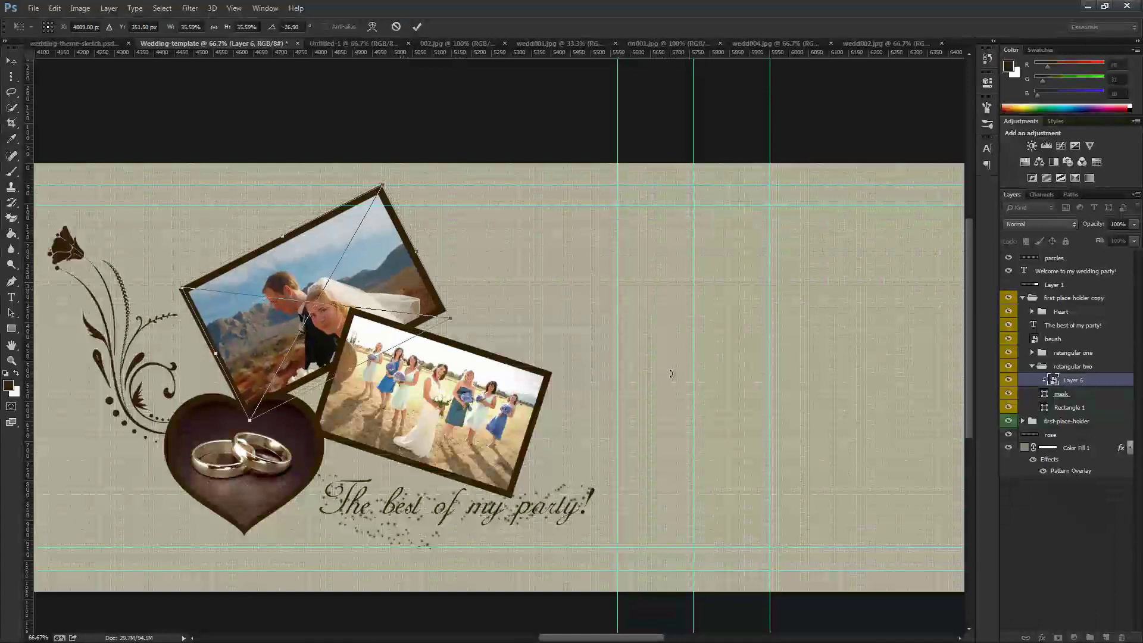
{"action": "key", "text": "Return"}
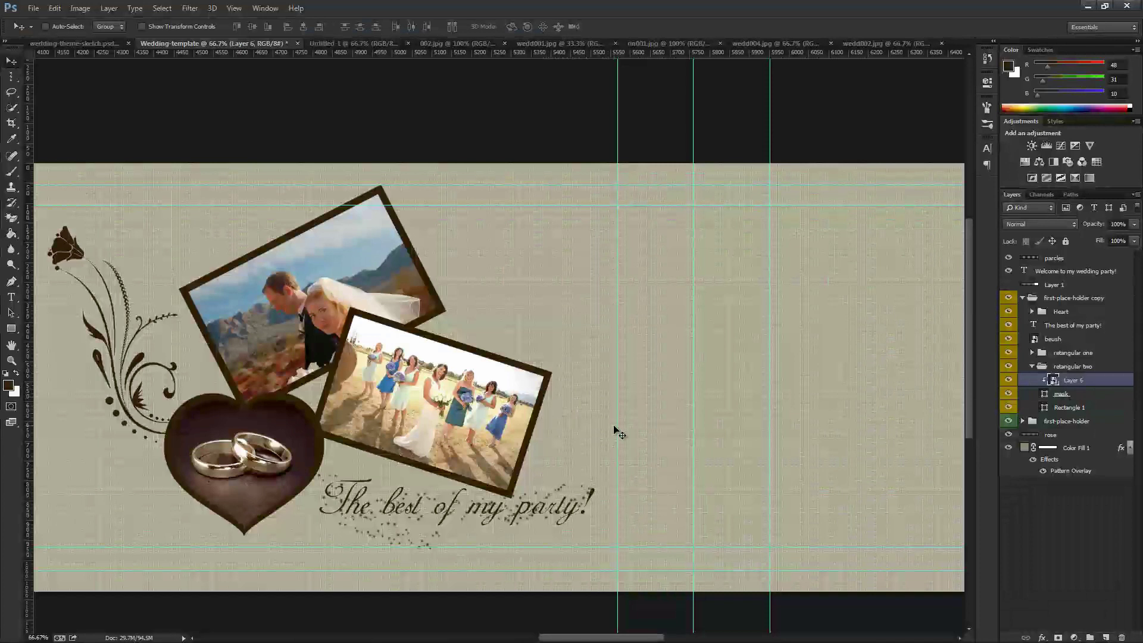
Rename the first-place-holder copy group to second-place-holder
{"action": "scroll", "coordinate": [512, 417], "scroll_direction": "right", "scroll_amount": 3}
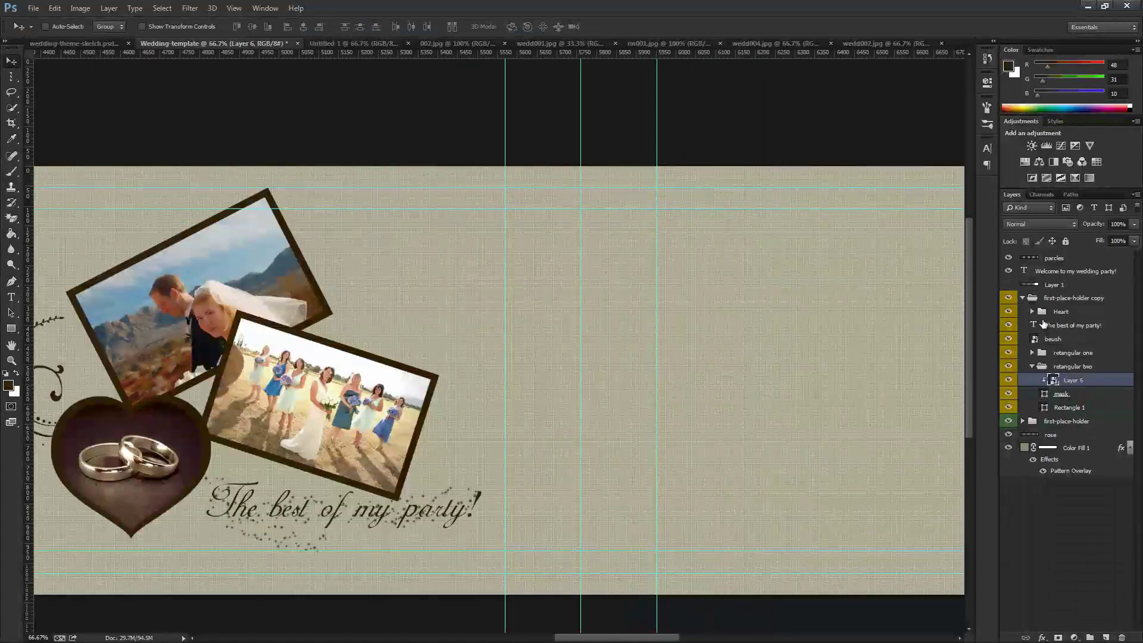
{"action": "left_click", "coordinate": [1023, 298]}
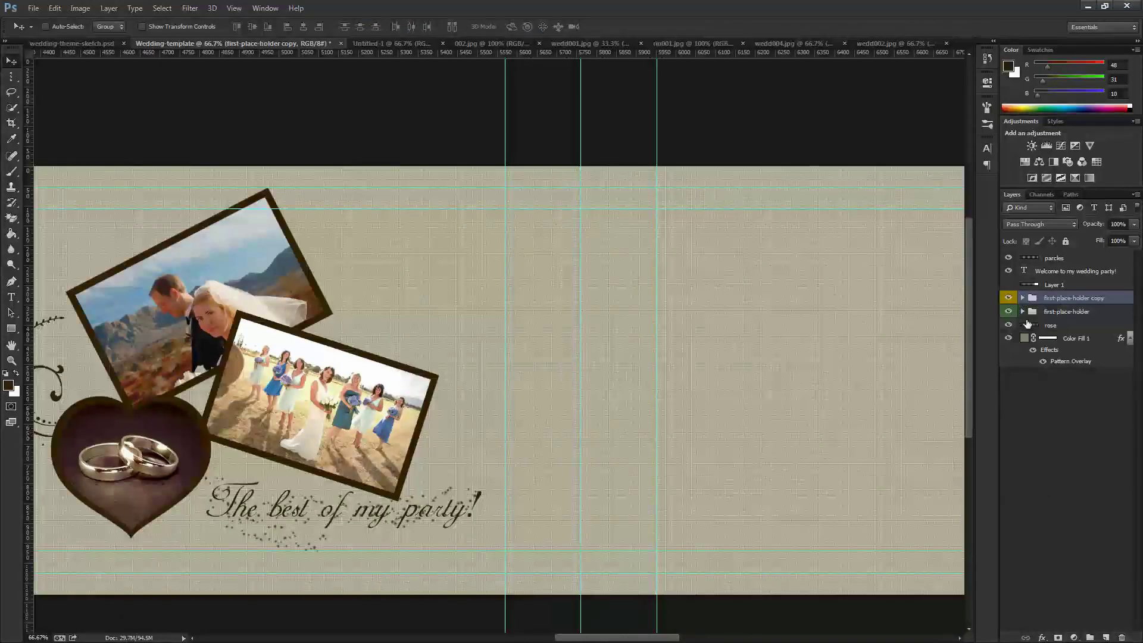
{"action": "double_click", "coordinate": [1083, 297]}
{"action": "left_click", "coordinate": [1094, 298]}
{"action": "key", "text": "BackSpace"}
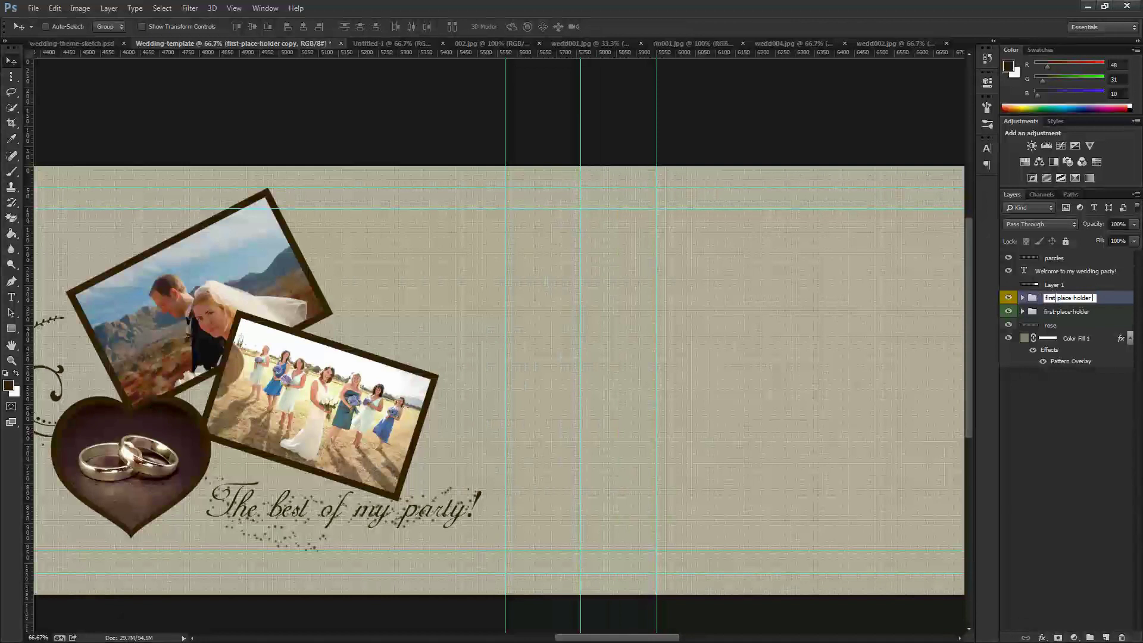
{"action": "type", "text": "second"}
{"action": "key", "text": "Return"}
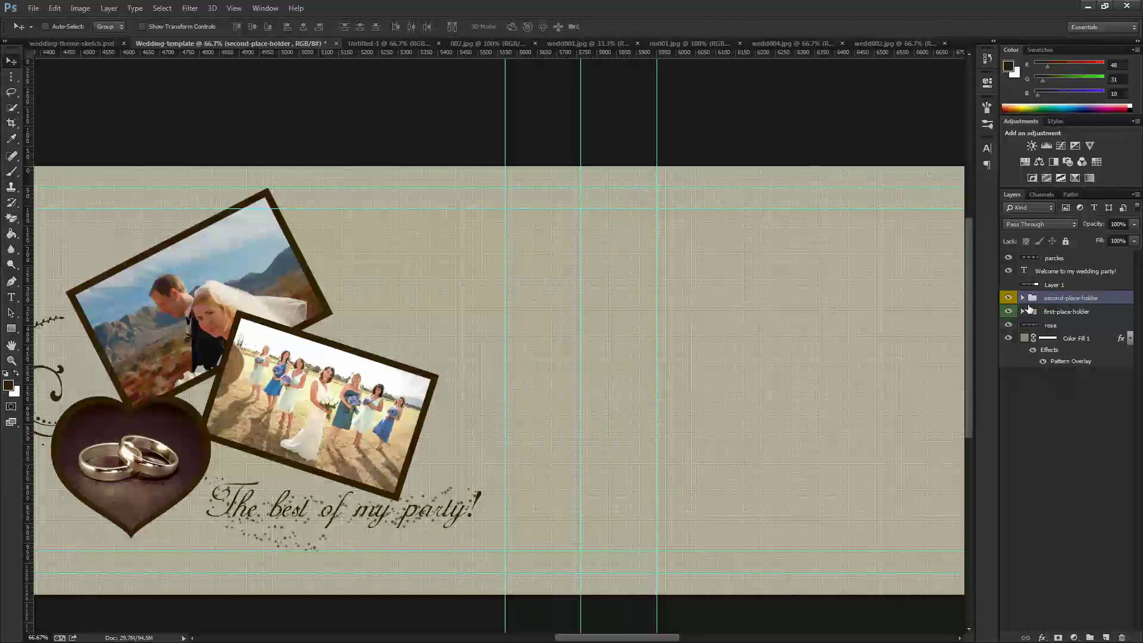
Duplicate the second-place-holder group and rename the copy third-place-holder
{"action": "left_click_drag", "start_coordinate": [1072, 302], "coordinate": [1106, 637]}
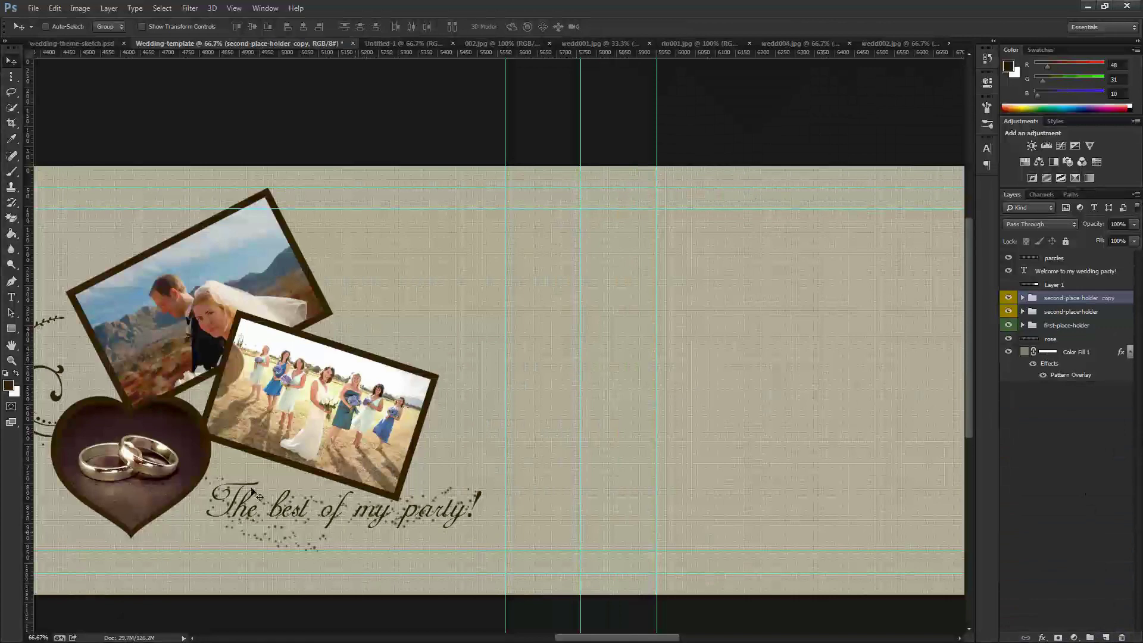
{"action": "double_click", "coordinate": [1090, 298]}
{"action": "left_click", "coordinate": [1064, 297]}
{"action": "left_click_drag", "start_coordinate": [1065, 298], "coordinate": [967, 304]}
{"action": "type", "text": "third"}
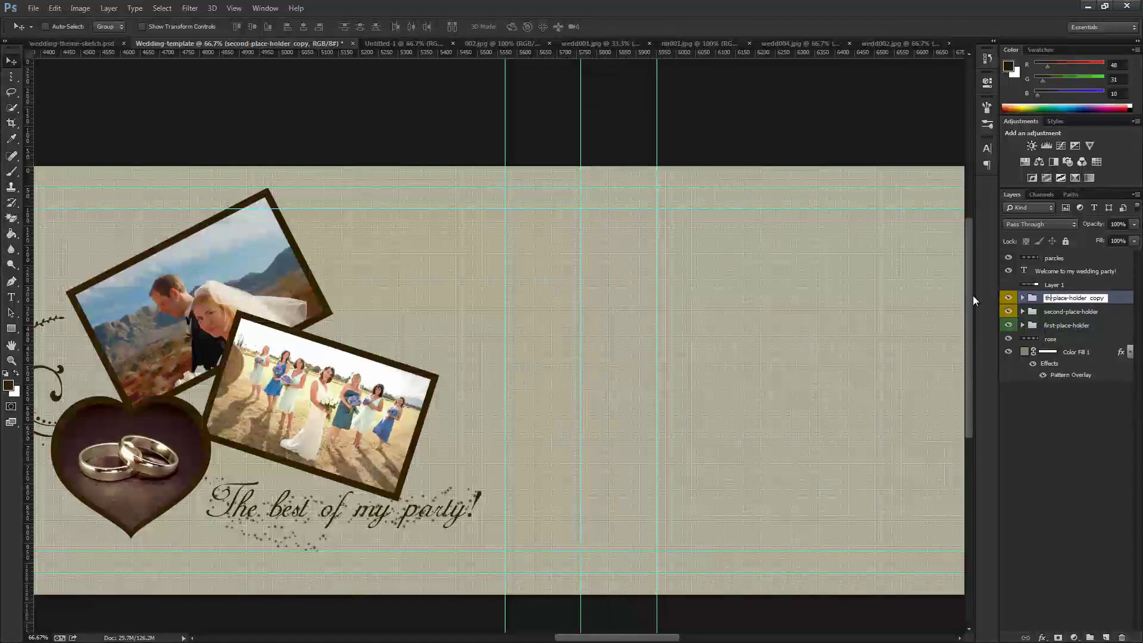
{"action": "key", "text": "Return"}
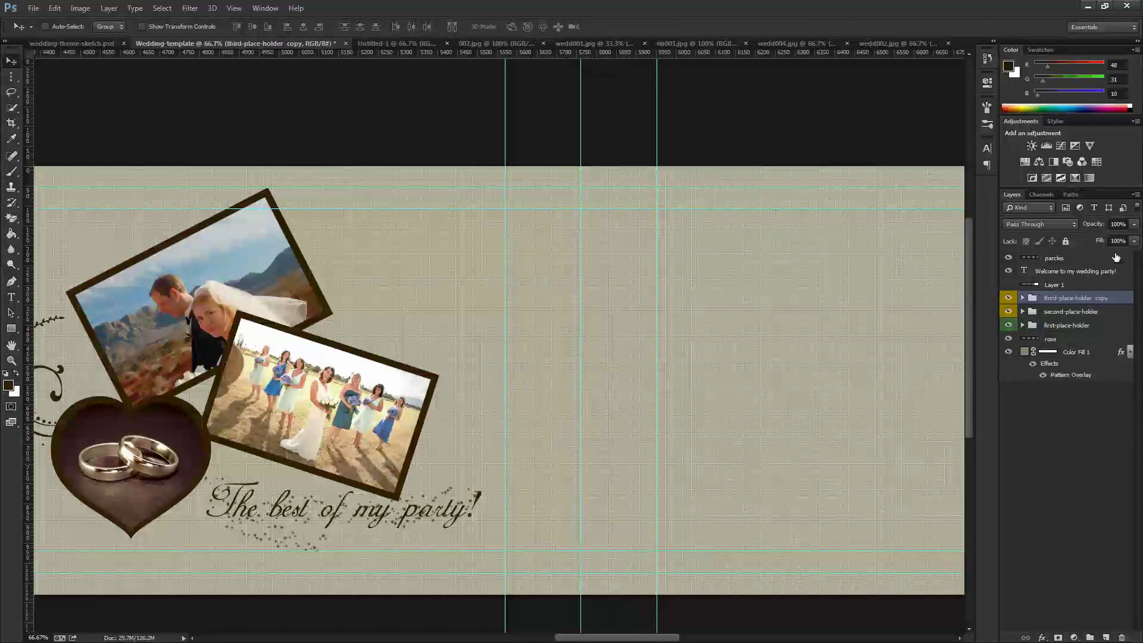
{"action": "double_click", "coordinate": [1099, 297]}
{"action": "left_click", "coordinate": [1102, 299]}
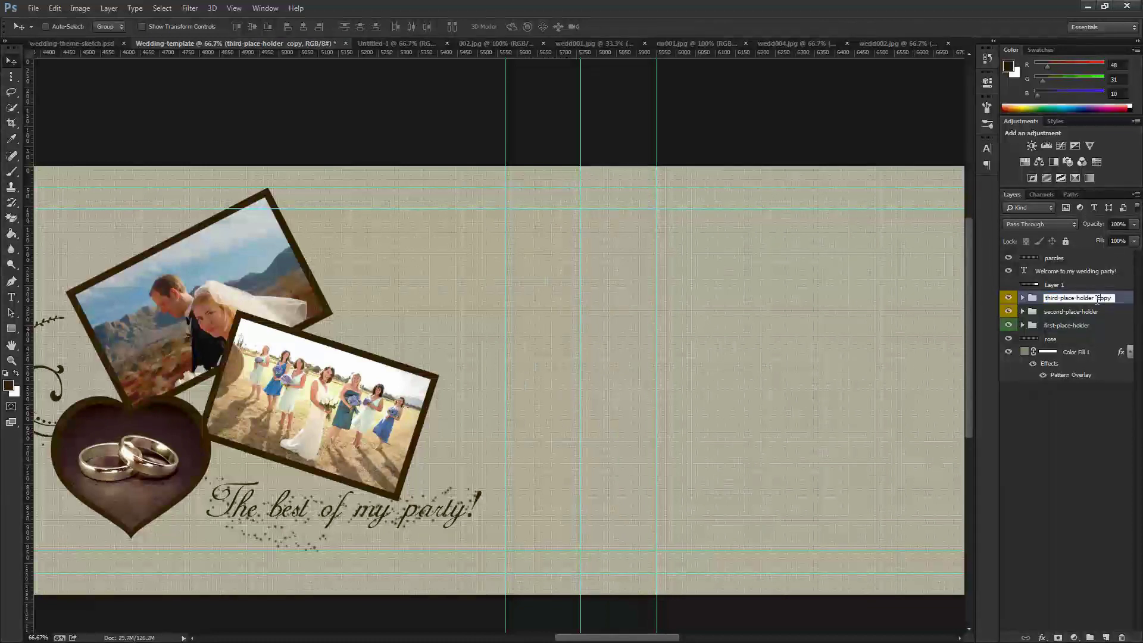
{"action": "key", "text": "BackSpace"}
Move the third-place-holder group about 1400 px right into a new section, then switch to wedding-theme-sketch.psd
{"action": "left_click", "coordinate": [1114, 295]}
{"action": "left_click_drag", "start_coordinate": [180, 366], "coordinate": [738, 379]}
{"action": "left_click_drag", "start_coordinate": [626, 404], "coordinate": [732, 405]}
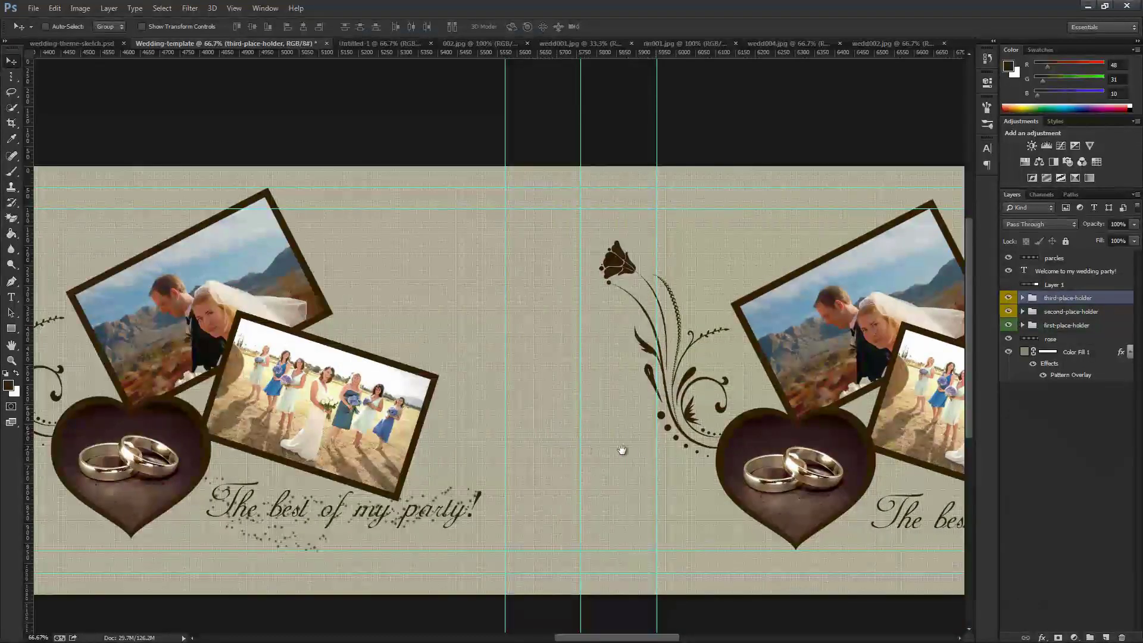
{"action": "scroll", "coordinate": [452, 445], "scroll_direction": "right", "scroll_amount": 5}
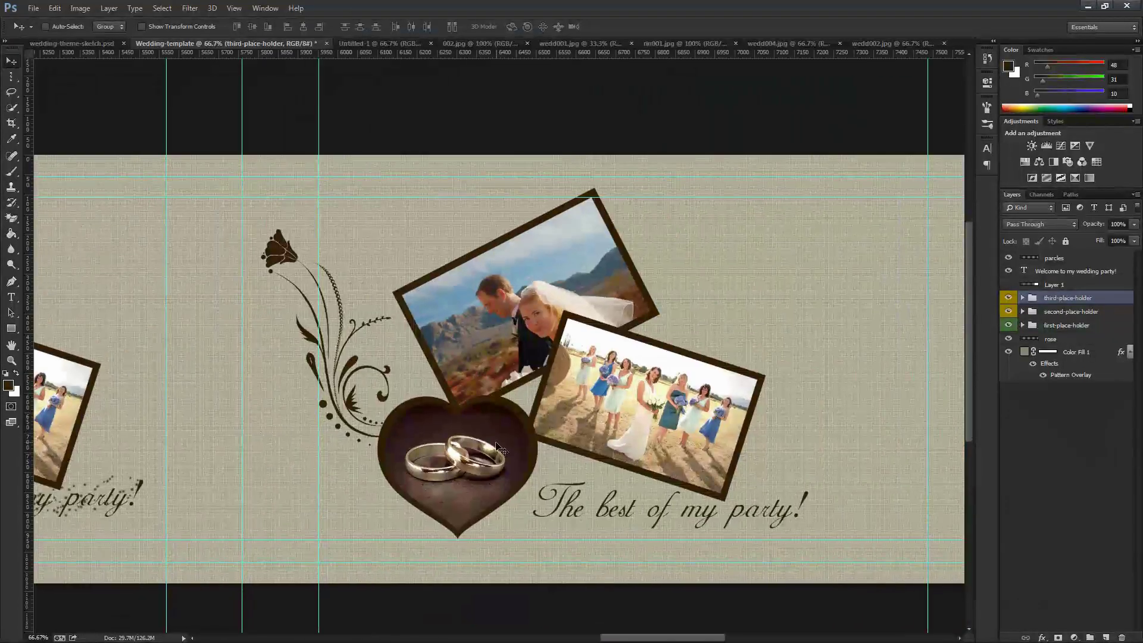
{"action": "left_click_drag", "start_coordinate": [482, 438], "coordinate": [569, 445]}
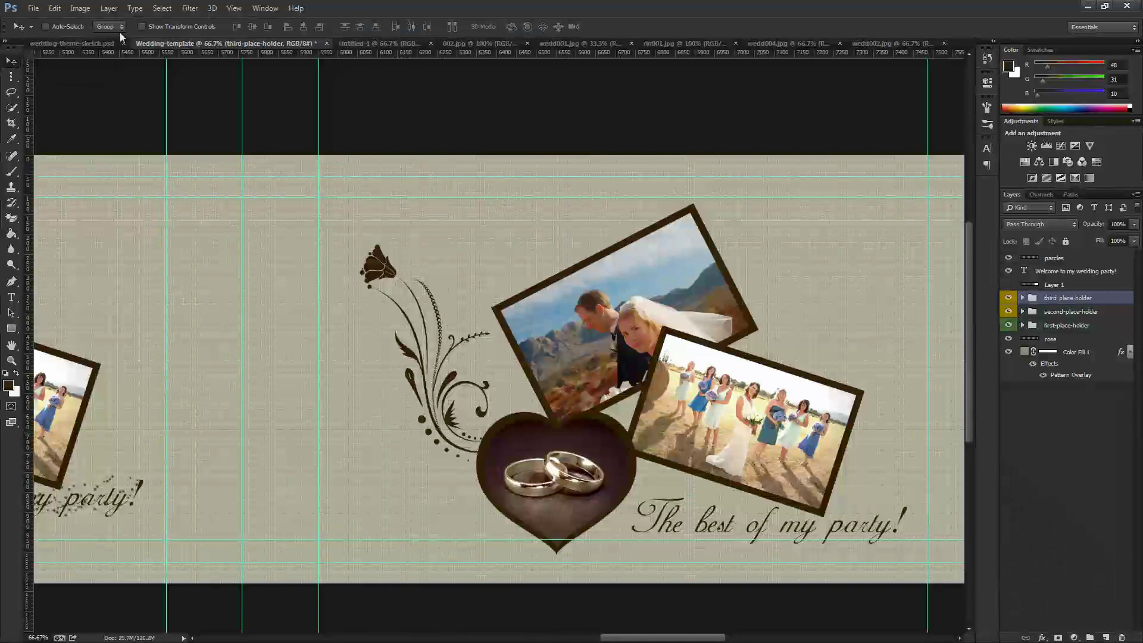
{"action": "left_click", "coordinate": [81, 43]}
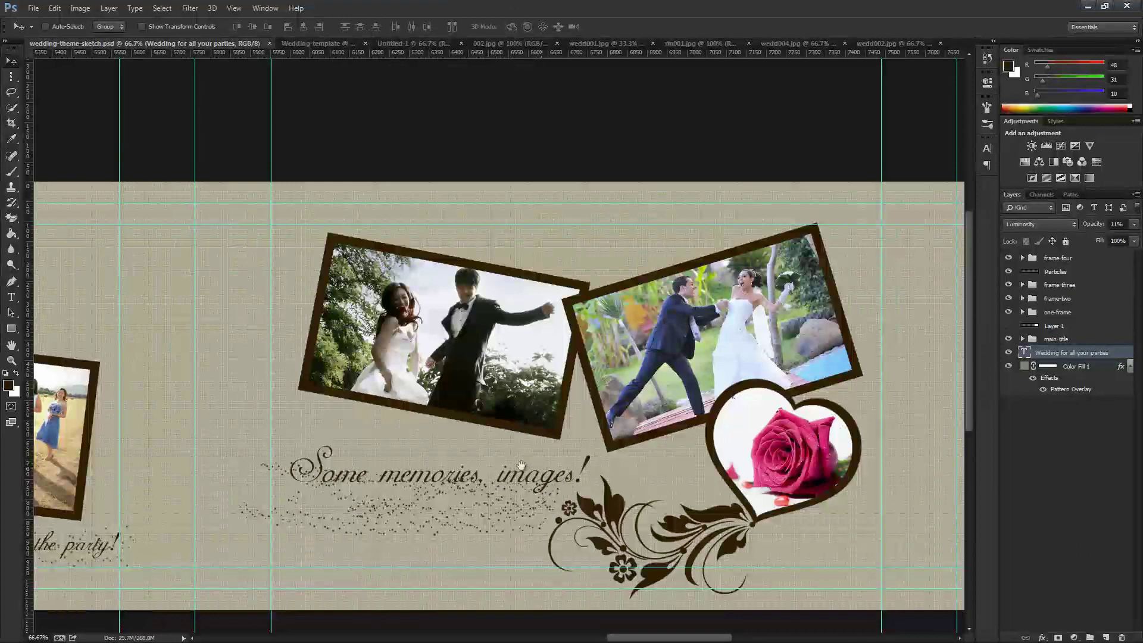
{"action": "key", "text": "ctrl+r"}
{"action": "left_click_drag", "start_coordinate": [536, 468], "coordinate": [447, 466]}
{"action": "scroll", "coordinate": [447, 466], "scroll_direction": "right", "scroll_amount": 5}
{"action": "key", "text": "ctrl+r"}
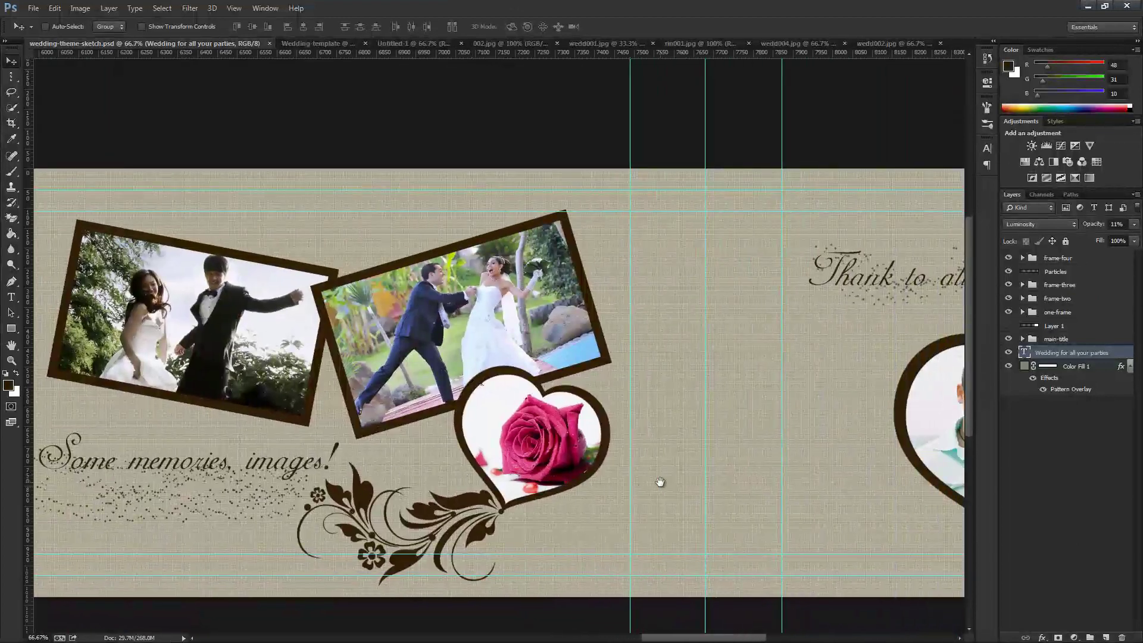
{"action": "scroll", "coordinate": [449, 478], "scroll_direction": "right", "scroll_amount": 10}
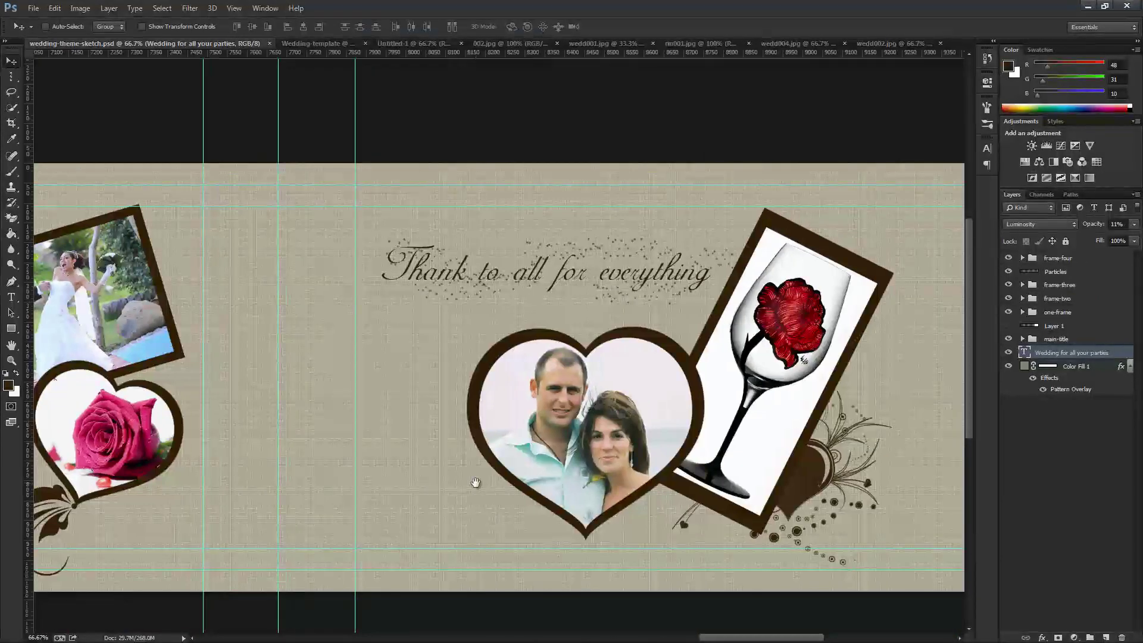
{"action": "scroll", "coordinate": [530, 473], "scroll_direction": "left", "scroll_amount": 2}
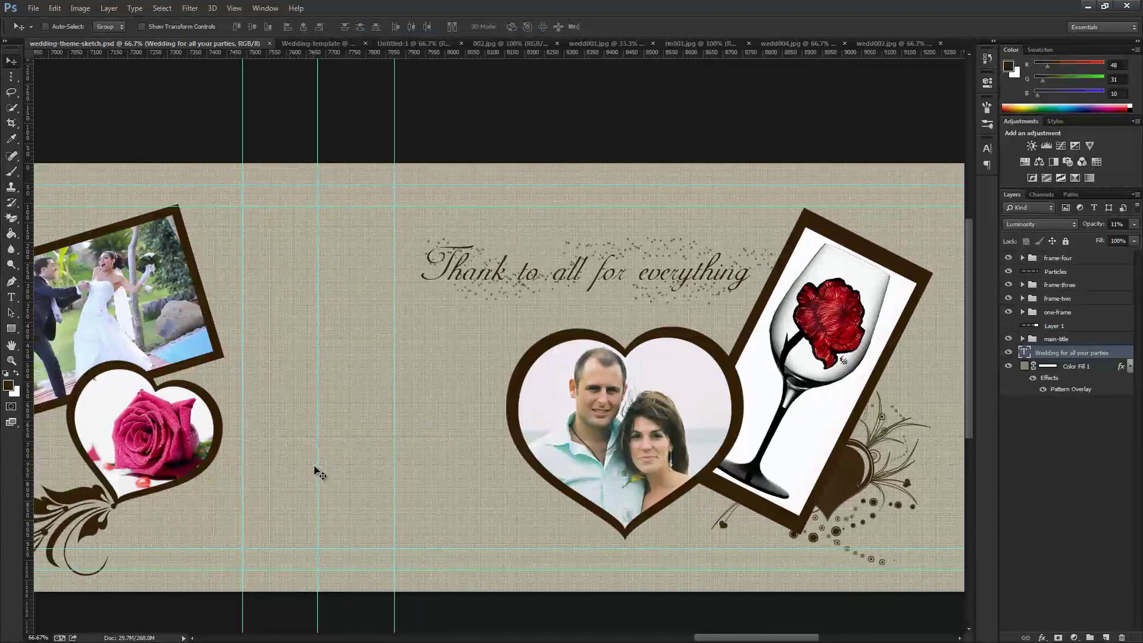
{"action": "scroll", "coordinate": [334, 470], "scroll_direction": "left", "scroll_amount": 20}
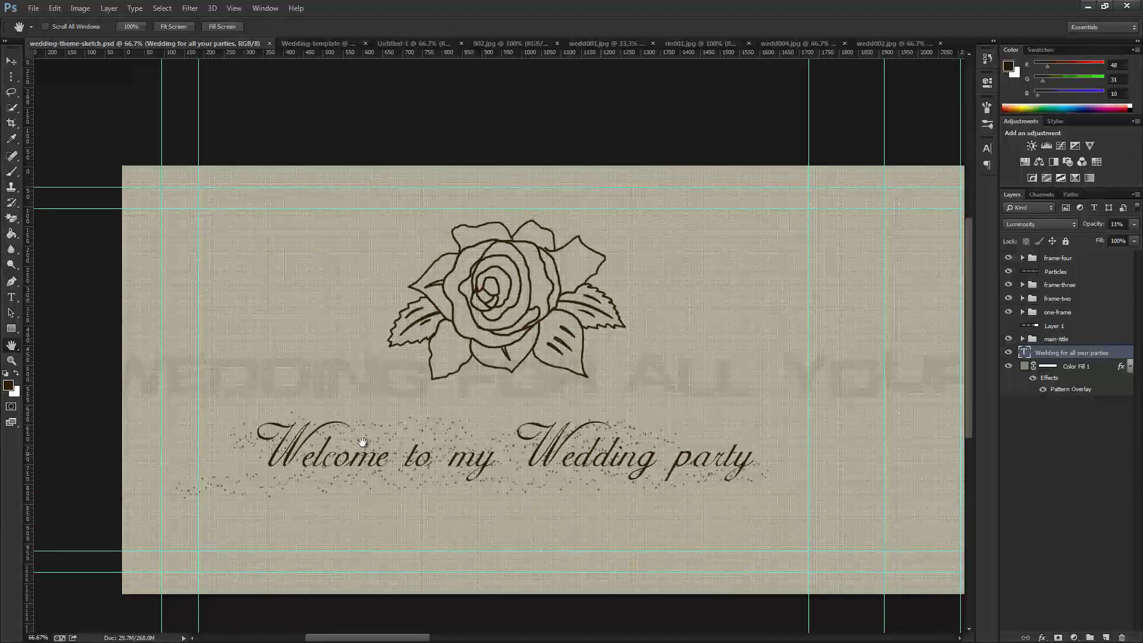
{"action": "key", "text": "ctrl+r"}
{"action": "left_click_drag", "start_coordinate": [588, 455], "coordinate": [559, 454]}
{"action": "key", "text": "ctrl+r"}
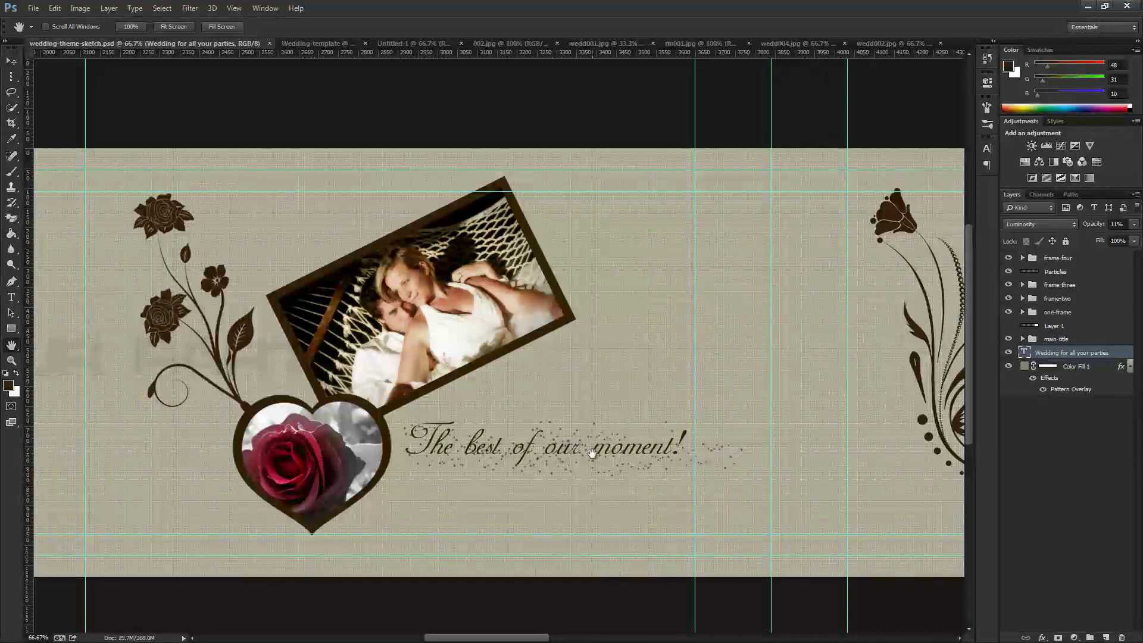
{"action": "left_click_drag", "start_coordinate": [591, 454], "coordinate": [467, 459]}
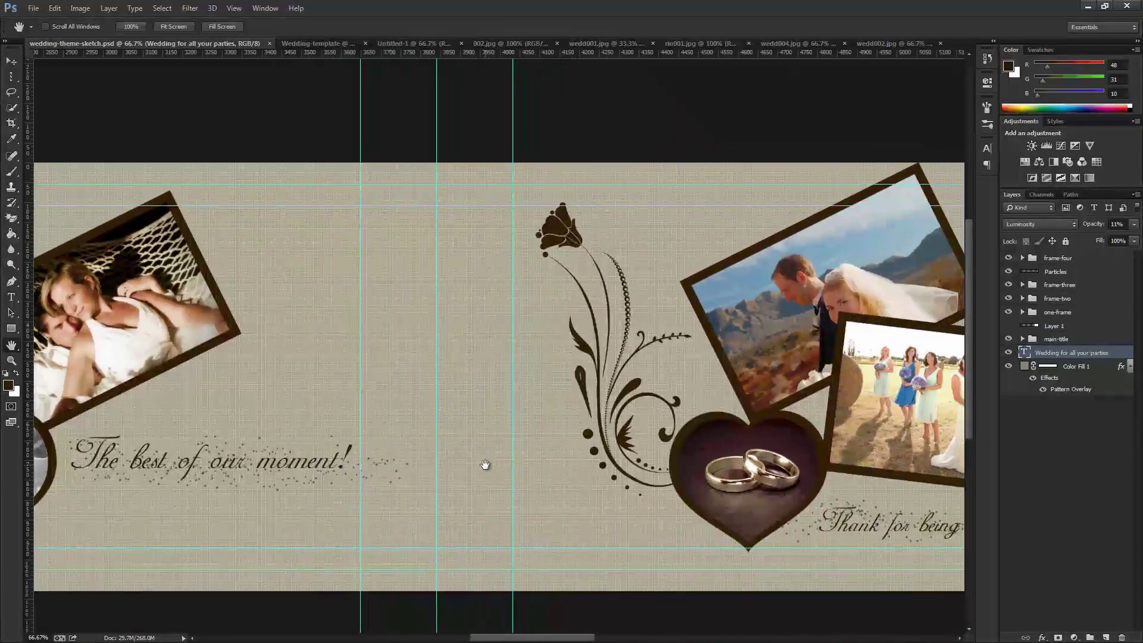
{"action": "left_click_drag", "start_coordinate": [411, 462], "coordinate": [353, 466]}
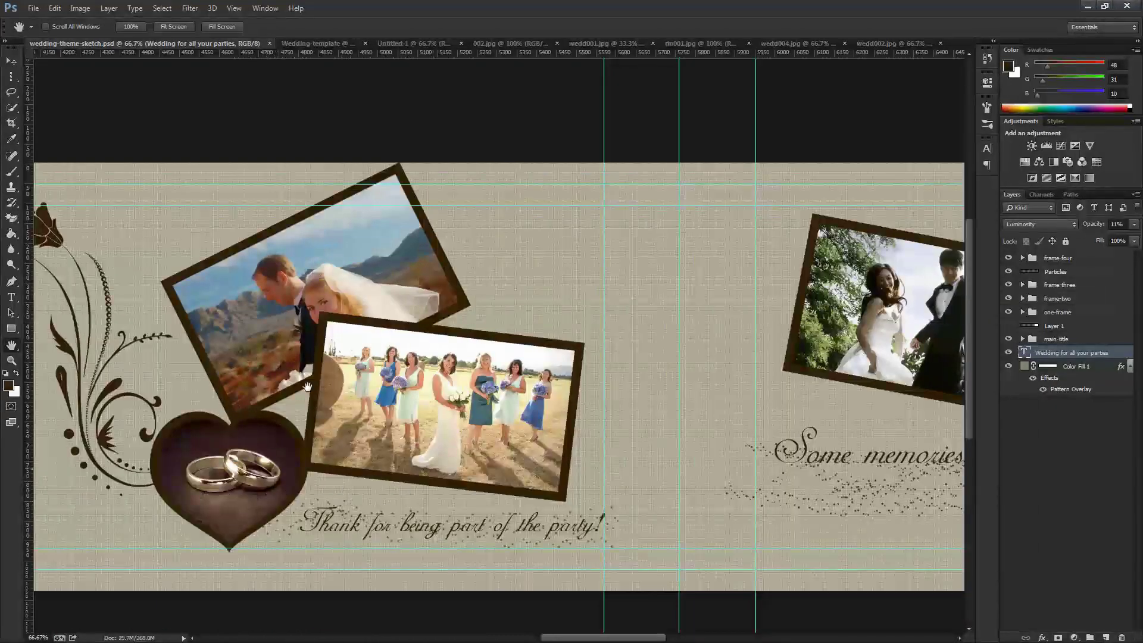
{"action": "left_click_drag", "start_coordinate": [449, 438], "coordinate": [537, 484]}
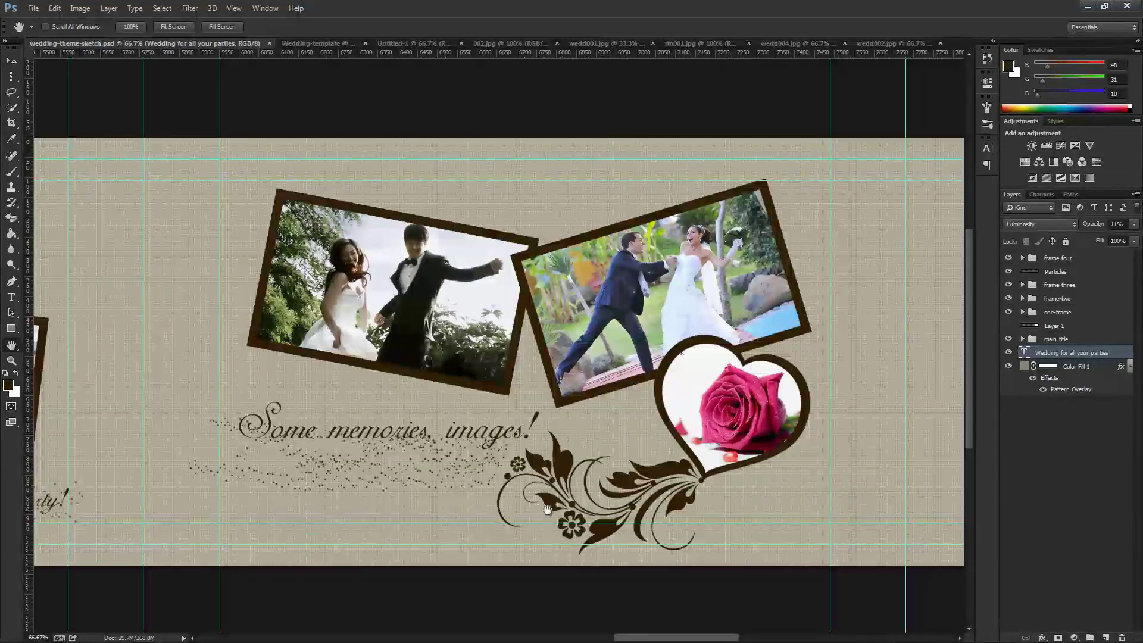
{"action": "left_click_drag", "start_coordinate": [624, 494], "coordinate": [411, 491]}
{"action": "left_click_drag", "start_coordinate": [756, 482], "coordinate": [613, 480]}
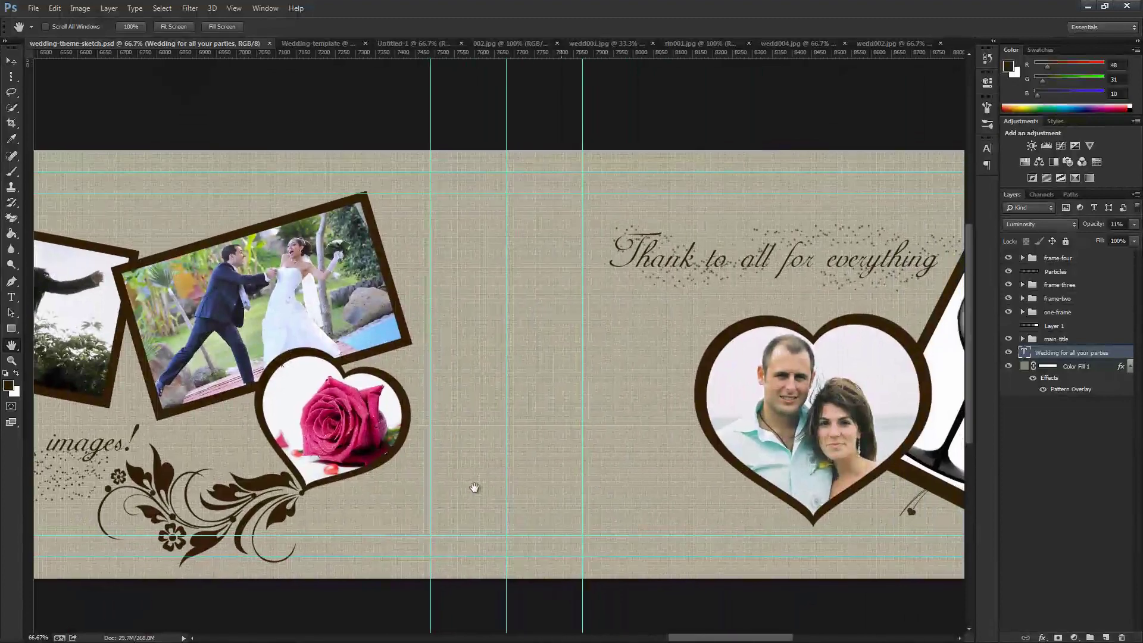
{"action": "left_click_drag", "start_coordinate": [737, 480], "coordinate": [493, 485]}
{"action": "left_click_drag", "start_coordinate": [607, 485], "coordinate": [327, 489]}
{"action": "left_click_drag", "start_coordinate": [166, 488], "coordinate": [454, 479]}
{"action": "left_click_drag", "start_coordinate": [288, 475], "coordinate": [470, 476]}
{"action": "left_click_drag", "start_coordinate": [334, 476], "coordinate": [459, 480]}
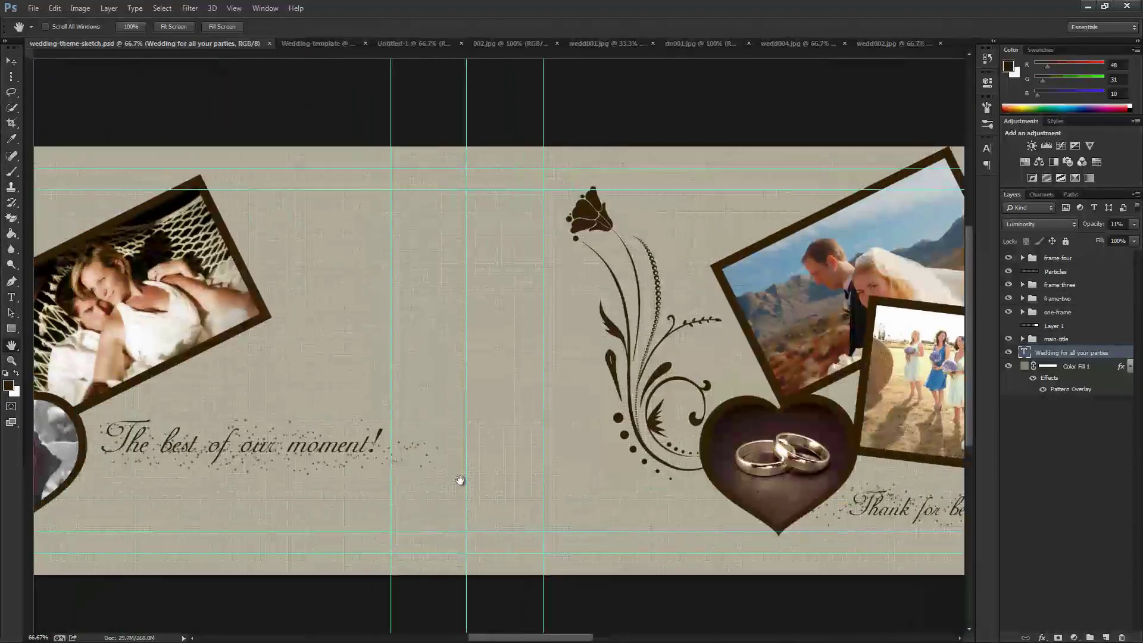
{"action": "left_click_drag", "start_coordinate": [320, 480], "coordinate": [452, 483]}
{"action": "left_click_drag", "start_coordinate": [208, 481], "coordinate": [339, 485]}
{"action": "left_click_drag", "start_coordinate": [258, 470], "coordinate": [518, 340]}
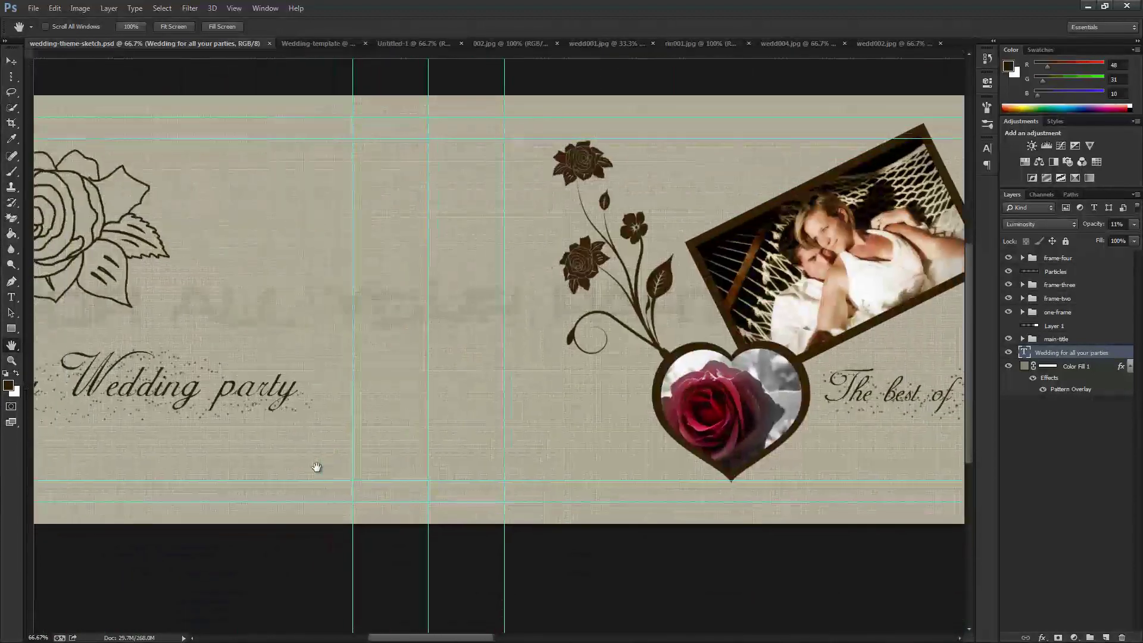
{"action": "left_click_drag", "start_coordinate": [164, 381], "coordinate": [188, 397]}
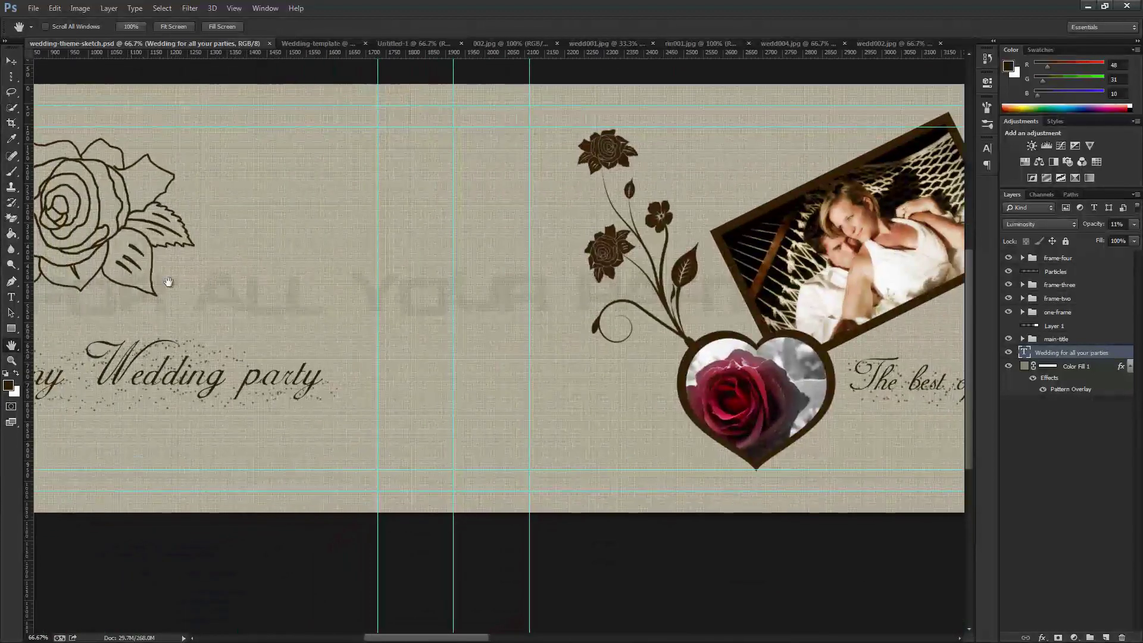
{"action": "left_click_drag", "start_coordinate": [526, 409], "coordinate": [403, 409]}
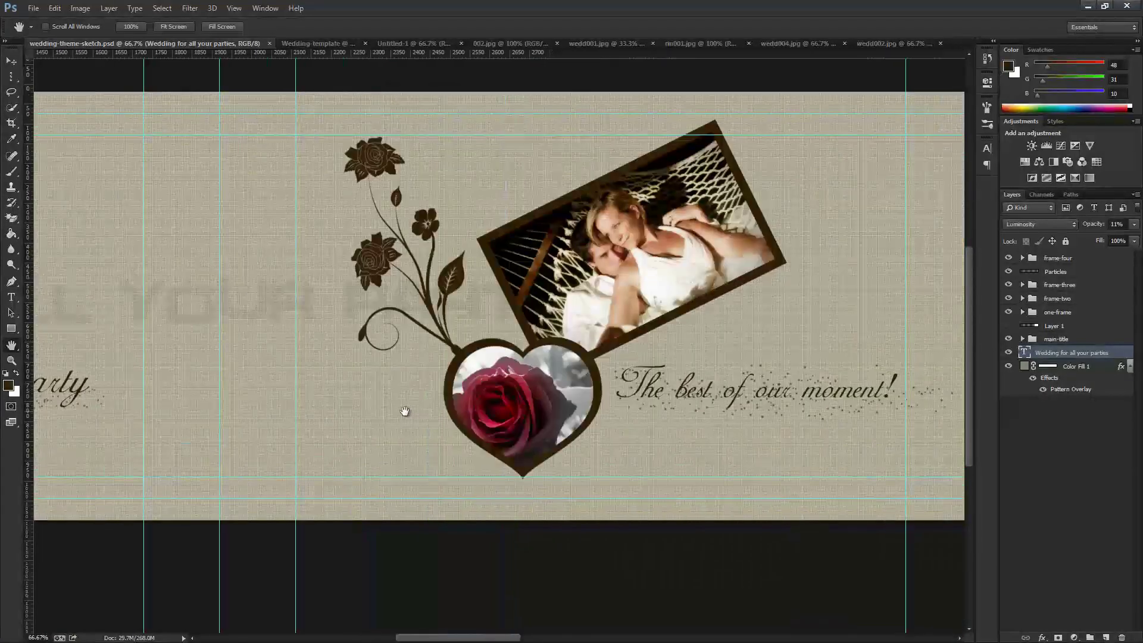
{"action": "left_click_drag", "start_coordinate": [830, 387], "coordinate": [379, 429]}
{"action": "scroll", "coordinate": [343, 436], "scroll_direction": "right", "scroll_amount": 8}
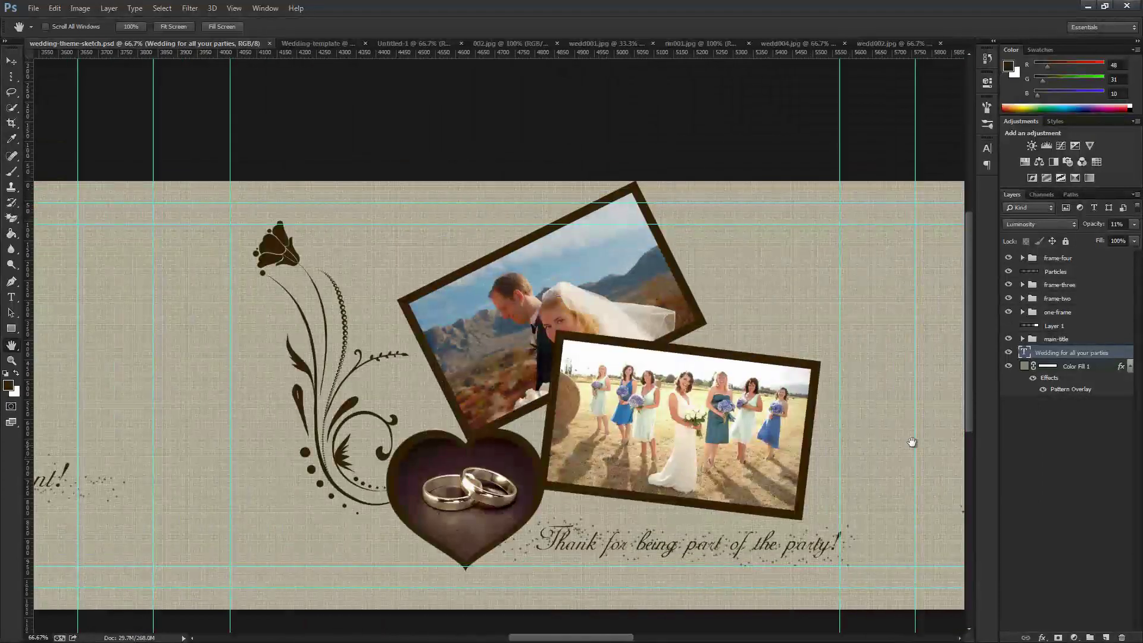
{"action": "scroll", "coordinate": [909, 442], "scroll_direction": "right", "scroll_amount": 16}
{"action": "scroll", "coordinate": [759, 461], "scroll_direction": "right", "scroll_amount": 11}
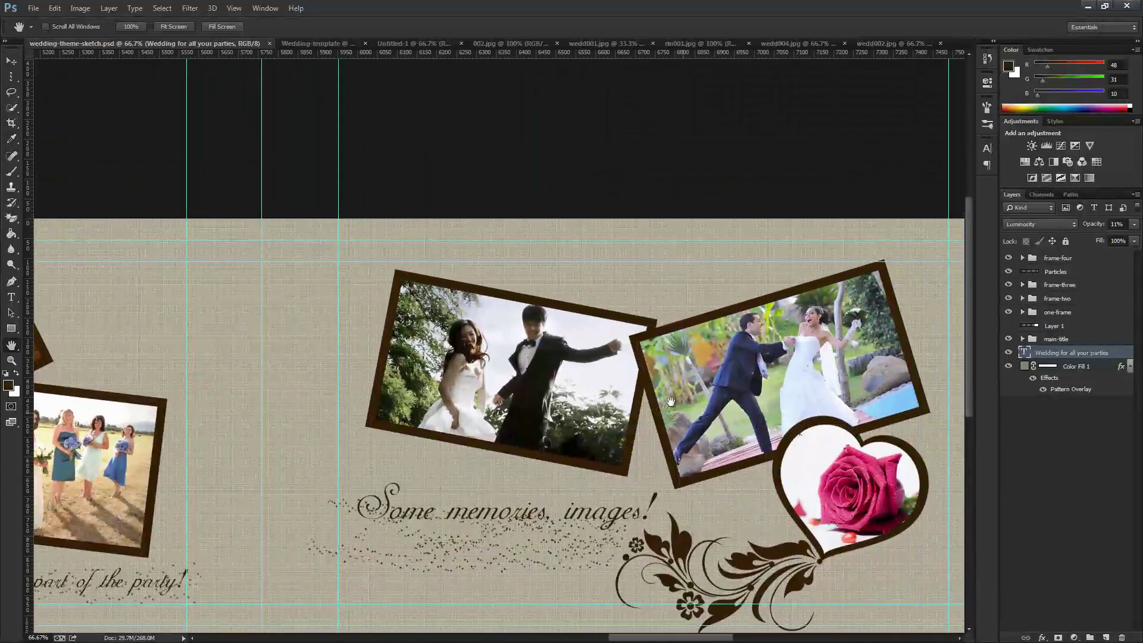
{"action": "scroll", "coordinate": [655, 452], "scroll_direction": "down", "scroll_amount": 2}
{"action": "scroll", "coordinate": [542, 439], "scroll_direction": "right", "scroll_amount": 10}
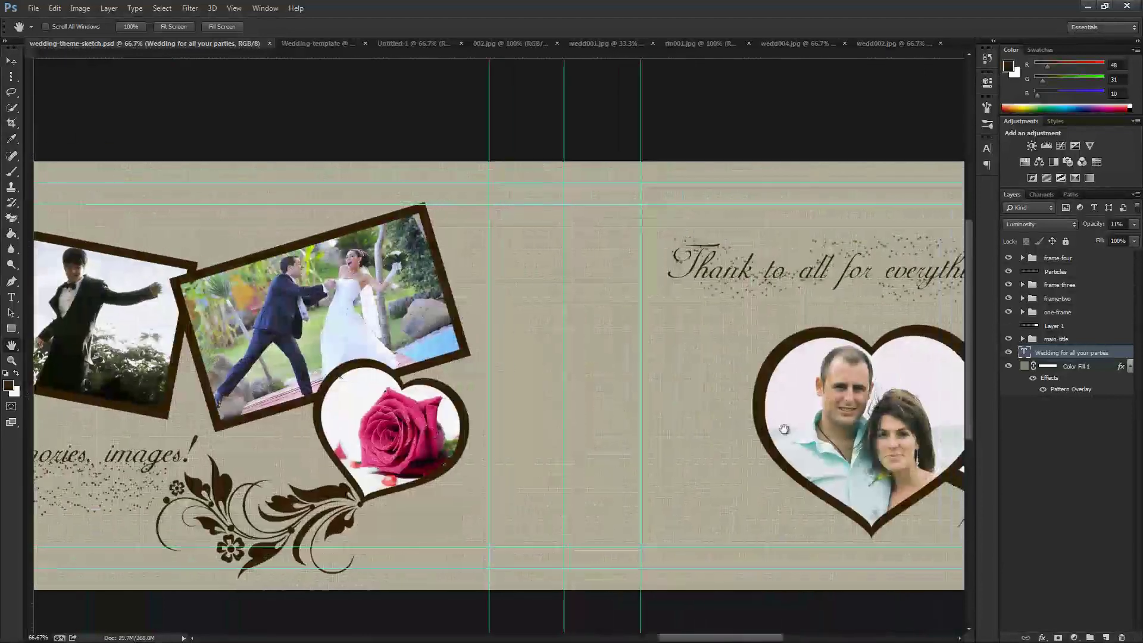
{"action": "scroll", "coordinate": [699, 434], "scroll_direction": "up", "scroll_amount": 1}
{"action": "key", "text": "ctrl+r"}
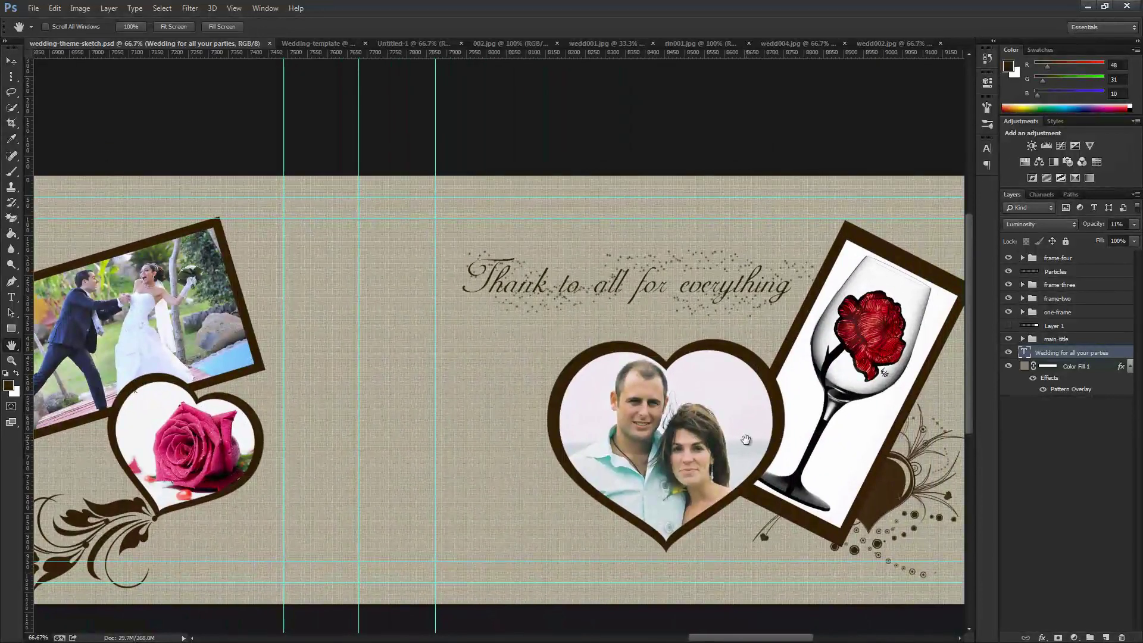